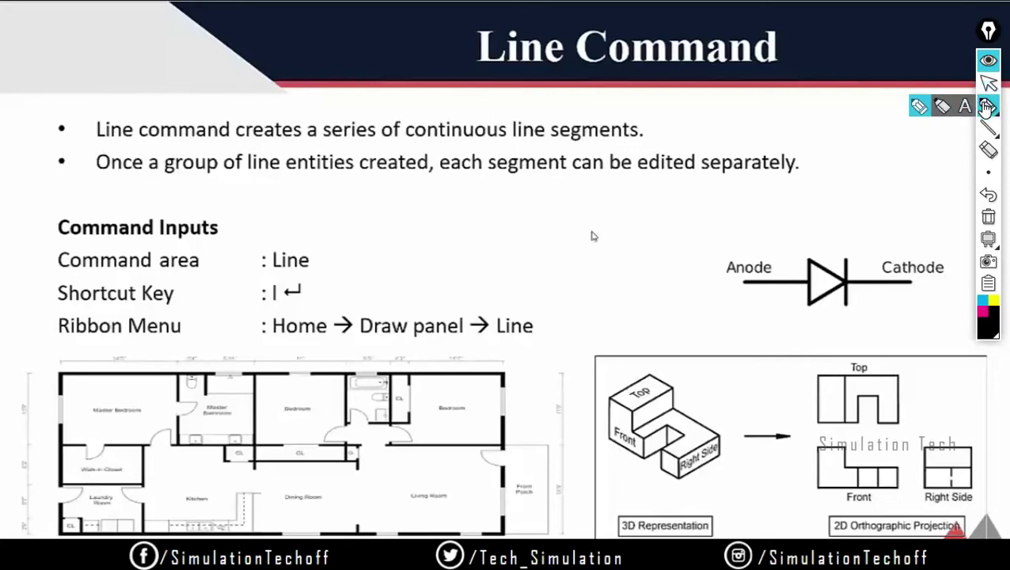
Step: Annotate the slide with ink marks, clear them, then turn off the pen
{"action": "left_click", "coordinate": [986, 107]}
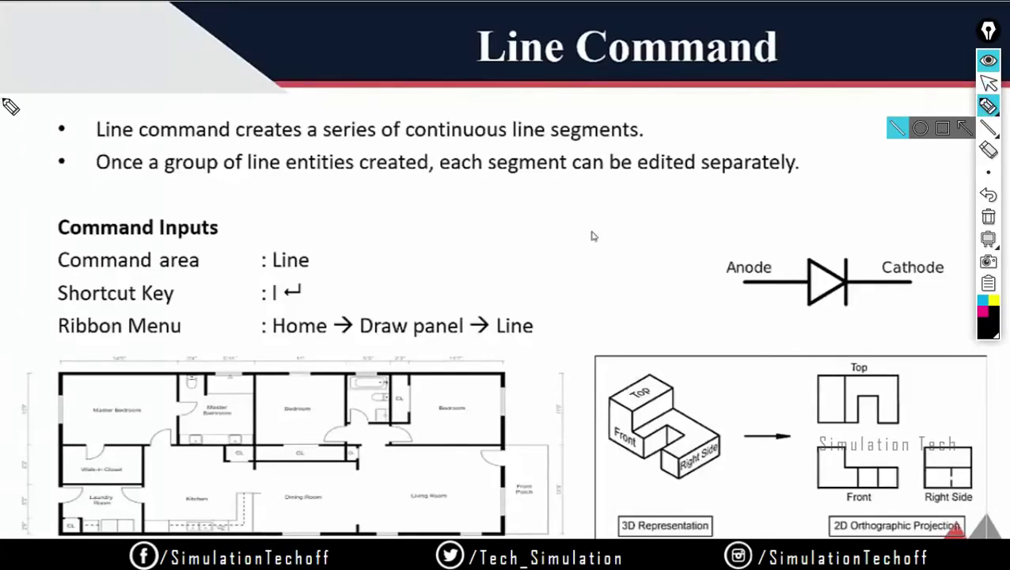
{"action": "mouse_move", "coordinate": [81, 45]}
{"action": "left_mouse_down"}
{"action": "mouse_move", "coordinate": [109, 40]}
{"action": "mouse_move", "coordinate": [89, 75]}
{"action": "mouse_move", "coordinate": [99, 55]}
{"action": "mouse_move", "coordinate": [112, 63]}
{"action": "mouse_move", "coordinate": [144, 46]}
{"action": "left_mouse_up"}
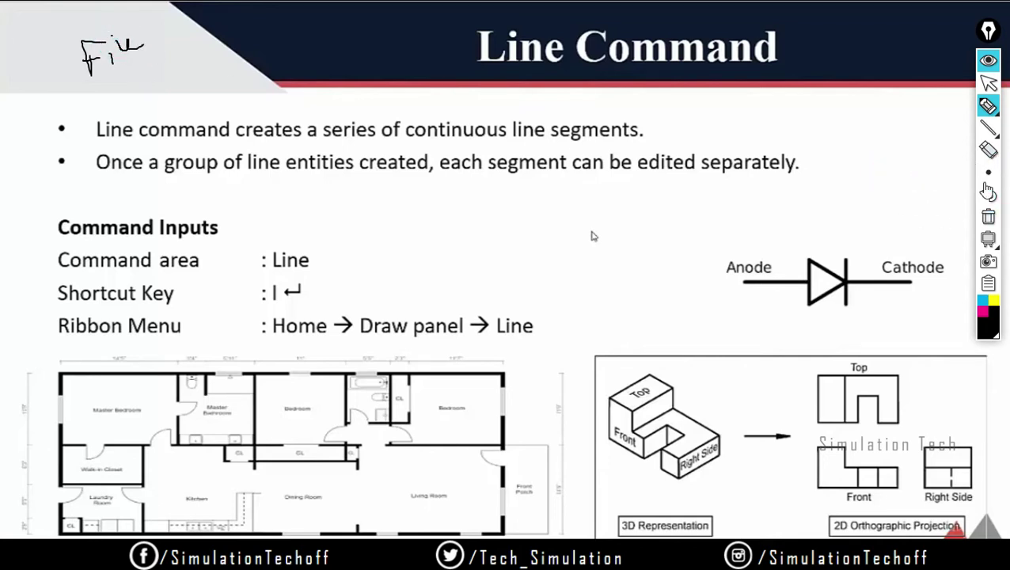
{"action": "left_click", "coordinate": [989, 219]}
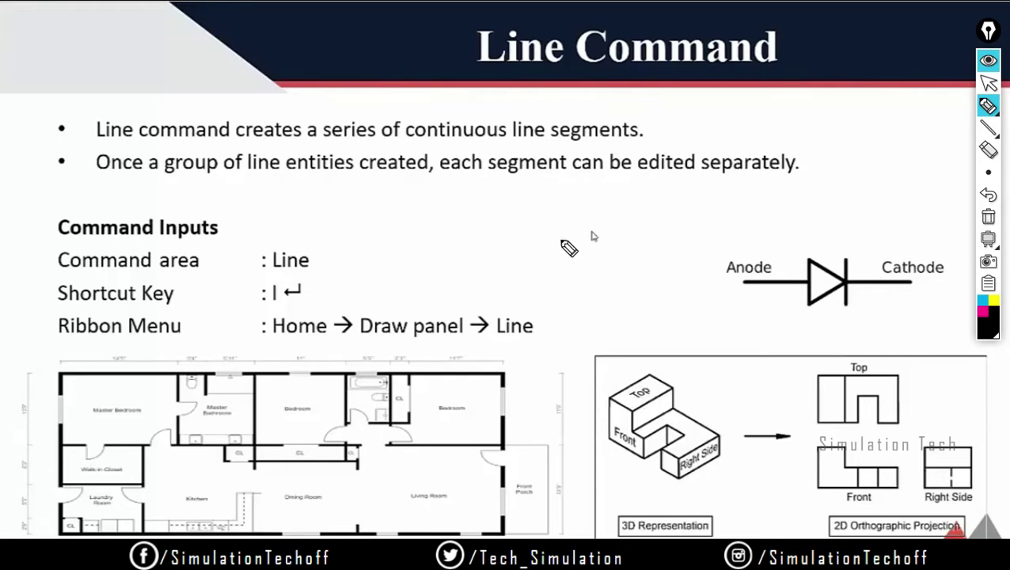
{"action": "left_click_drag", "start_coordinate": [382, 38], "coordinate": [424, 17]}
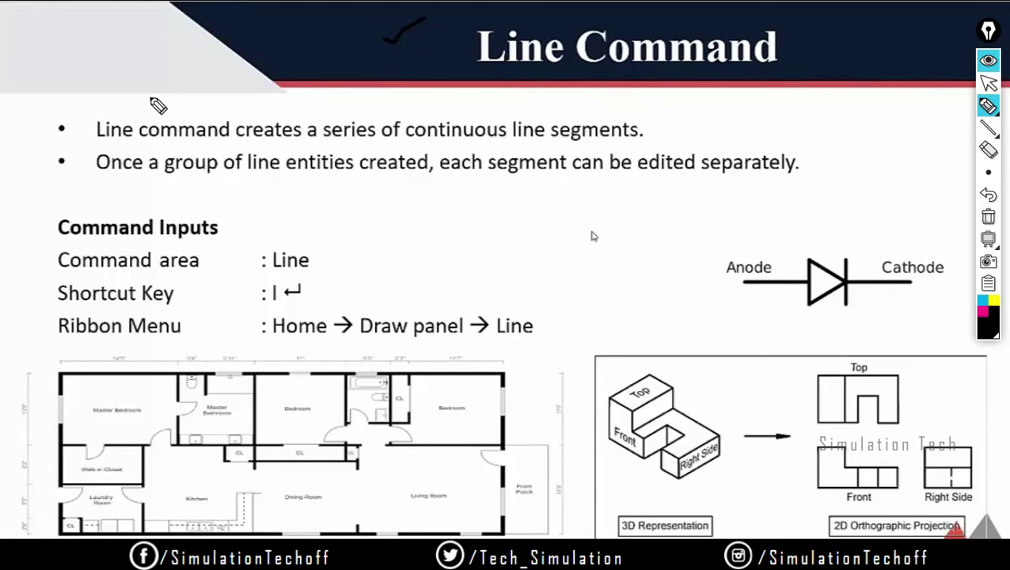
{"action": "left_click", "coordinate": [504, 238]}
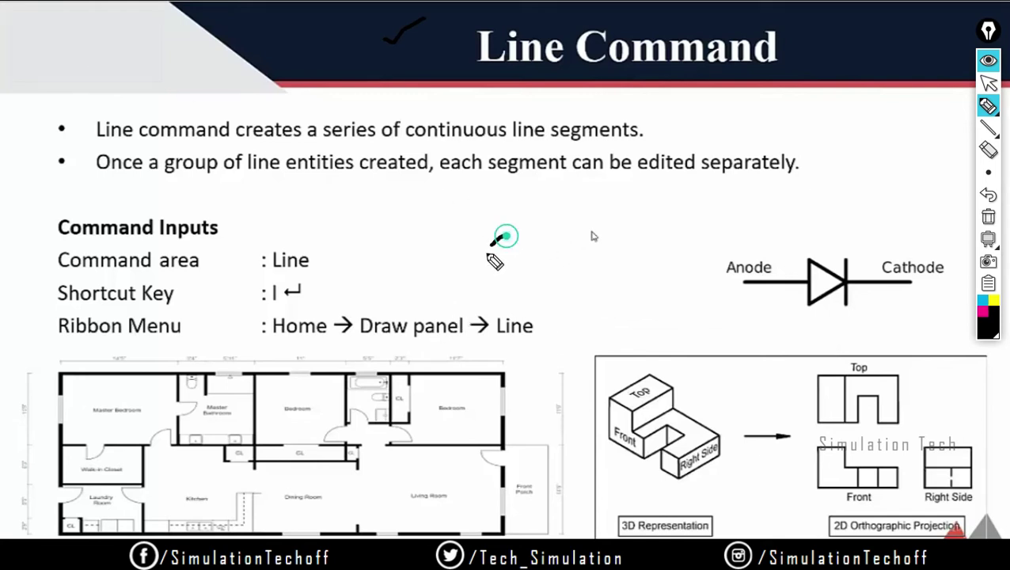
{"action": "left_click_drag", "start_coordinate": [505, 237], "coordinate": [493, 234]}
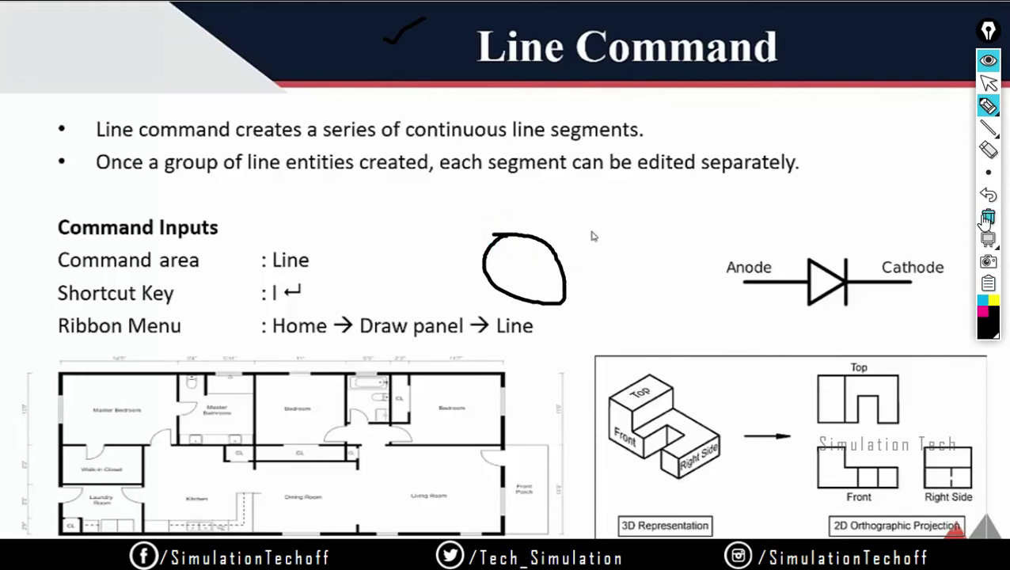
{"action": "left_click", "coordinate": [988, 218]}
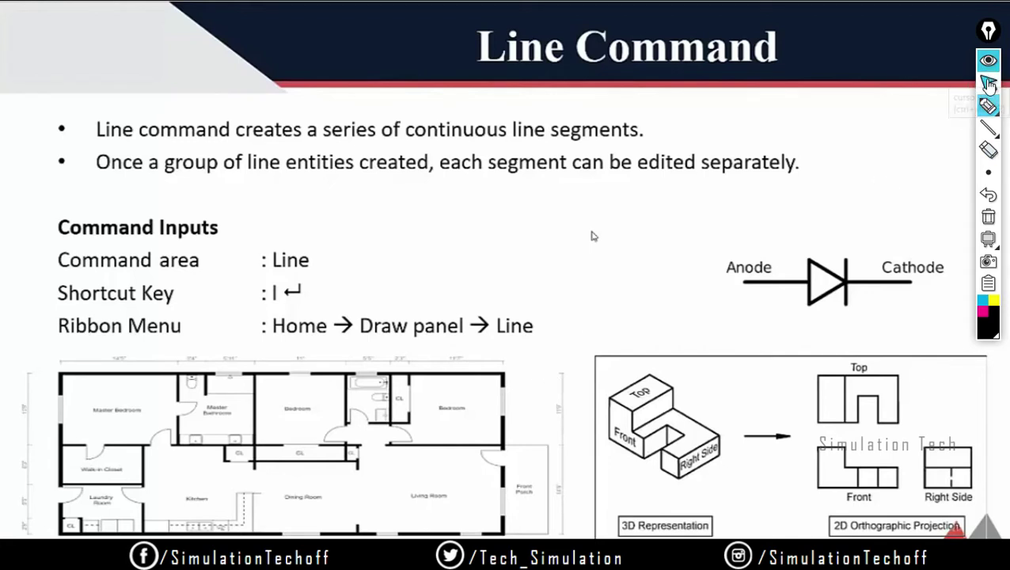
{"action": "left_click", "coordinate": [988, 82]}
Step: Leave the slide show and bring up Drawing Units (UN) for Drawing2 in AutoCAD Electrical
{"action": "key", "text": "Escape"}
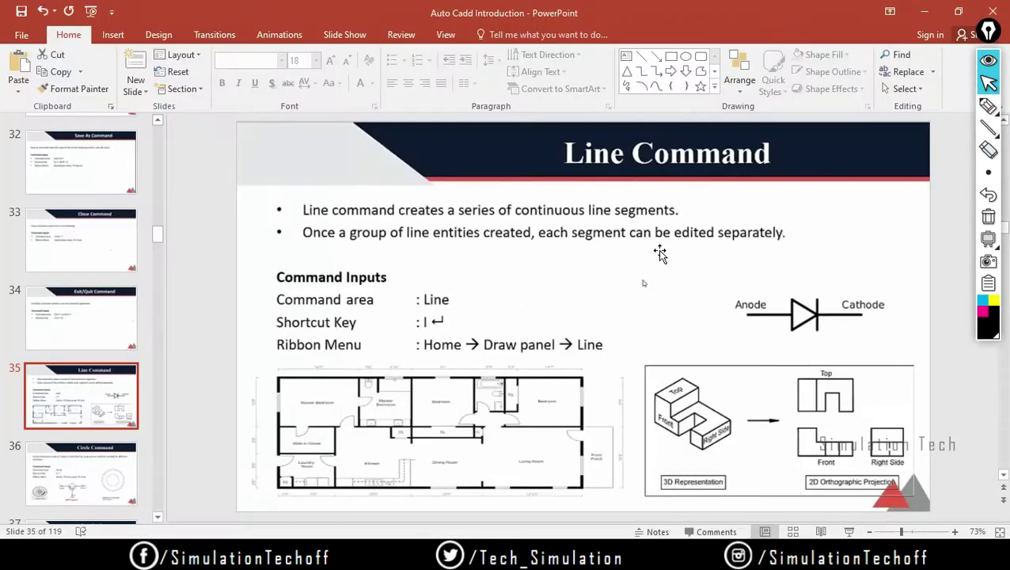
{"action": "key", "text": "alt+Tab"}
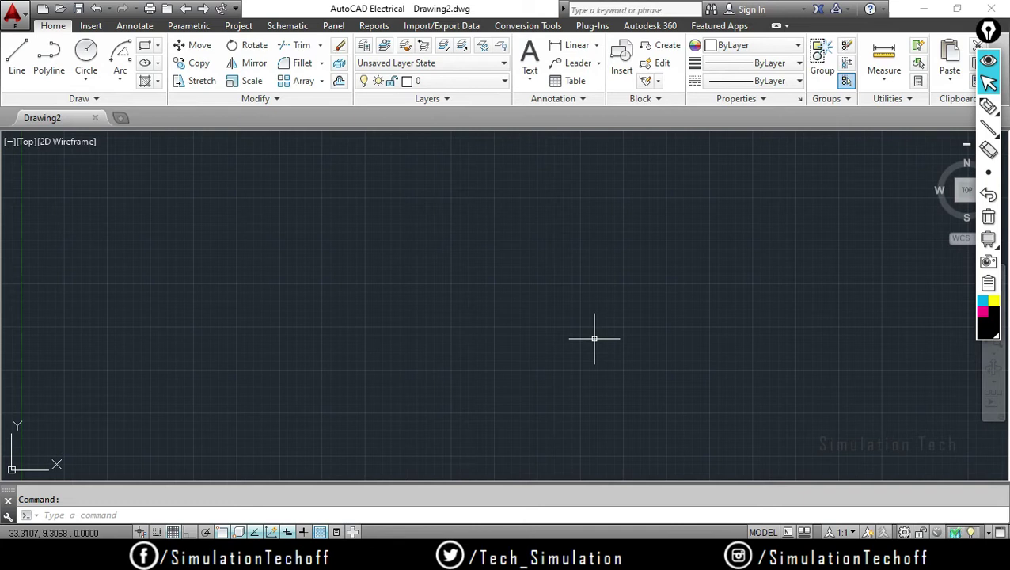
{"action": "type", "text": "u"}
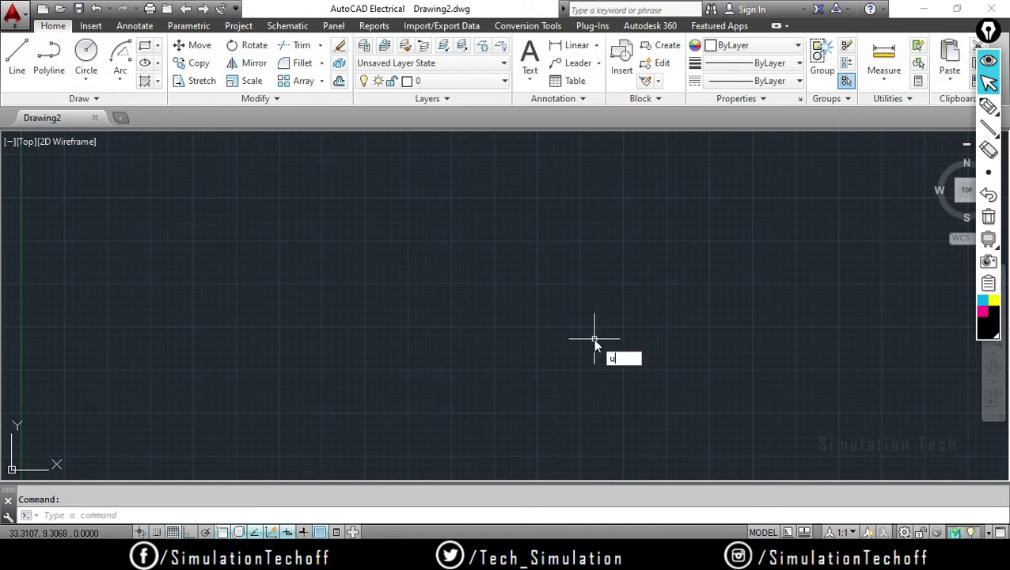
{"action": "type", "text": "n"}
{"action": "key", "text": "Return"}
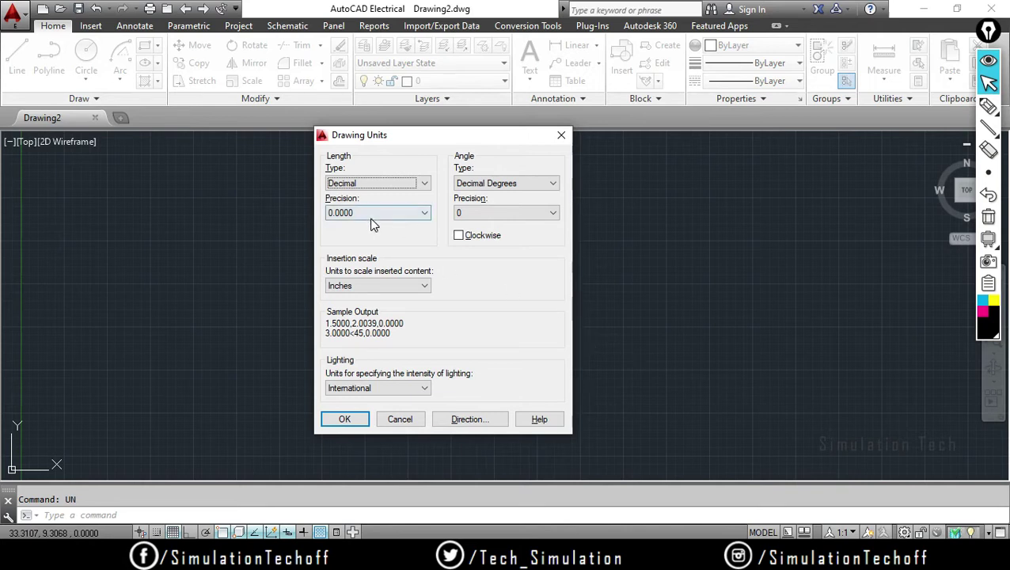
Step: Apply Decimal lengths at 0.0 precision, Millimeters insertion scale and Deg/Min/Sec angles
{"action": "left_click", "coordinate": [390, 184]}
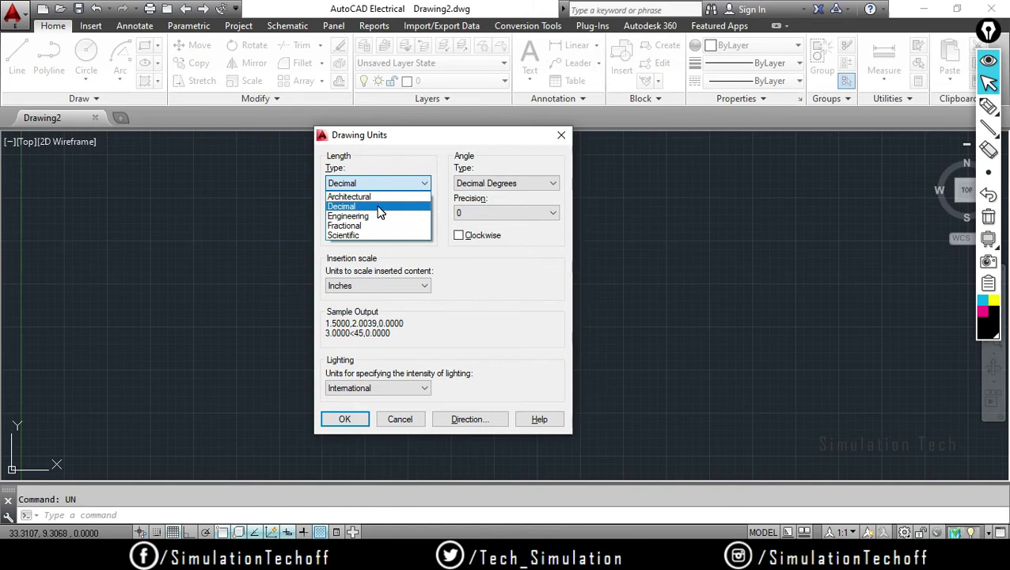
{"action": "left_click", "coordinate": [377, 207]}
{"action": "left_click", "coordinate": [400, 212]}
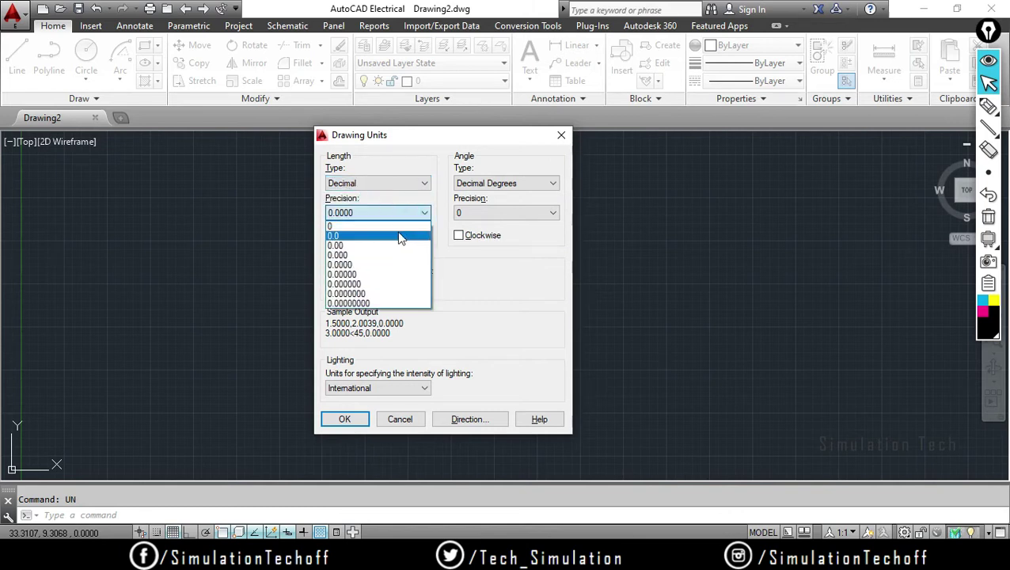
{"action": "left_click", "coordinate": [366, 237]}
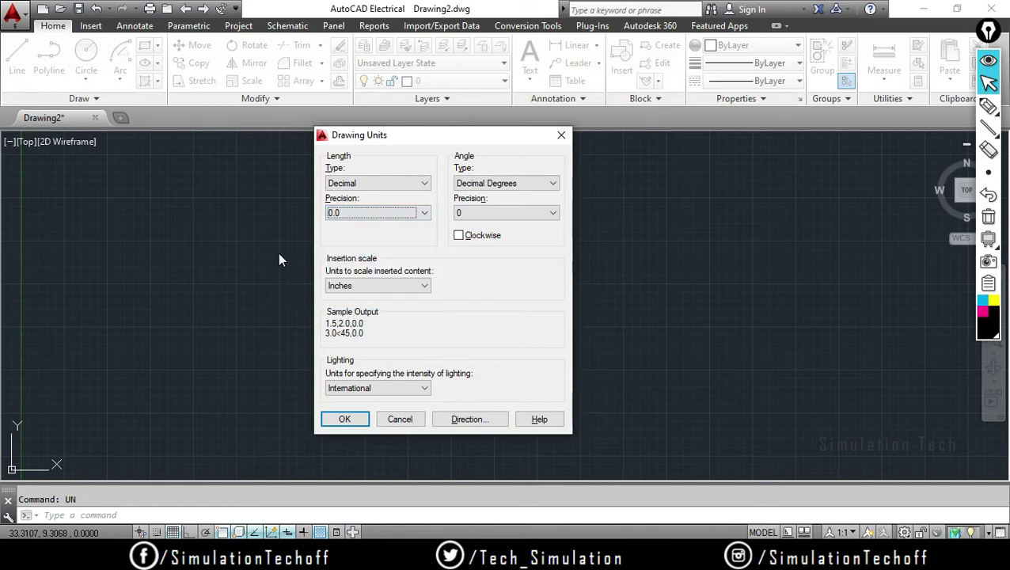
{"action": "left_click", "coordinate": [357, 290]}
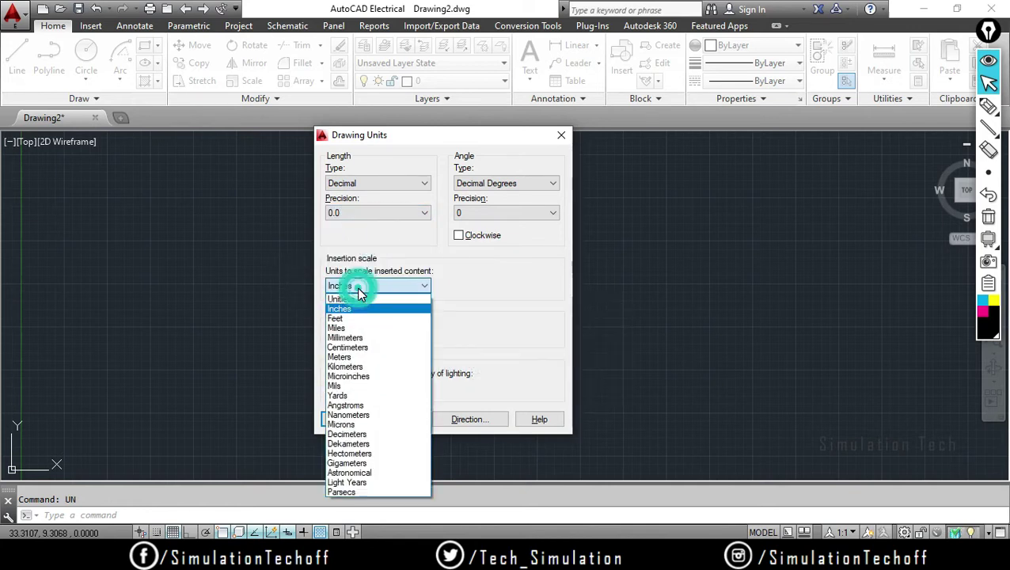
{"action": "left_click", "coordinate": [367, 337]}
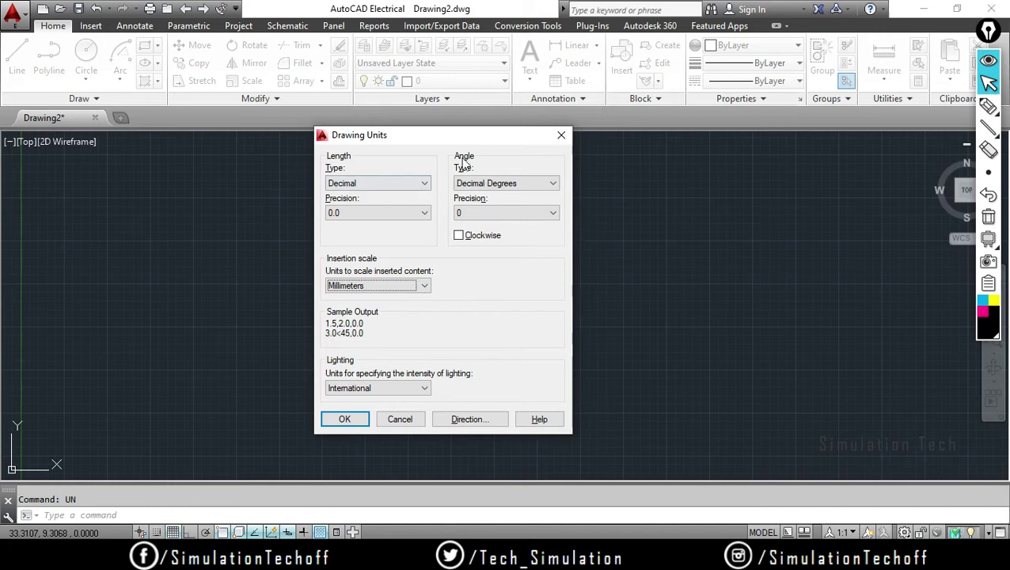
{"action": "left_click", "coordinate": [525, 182]}
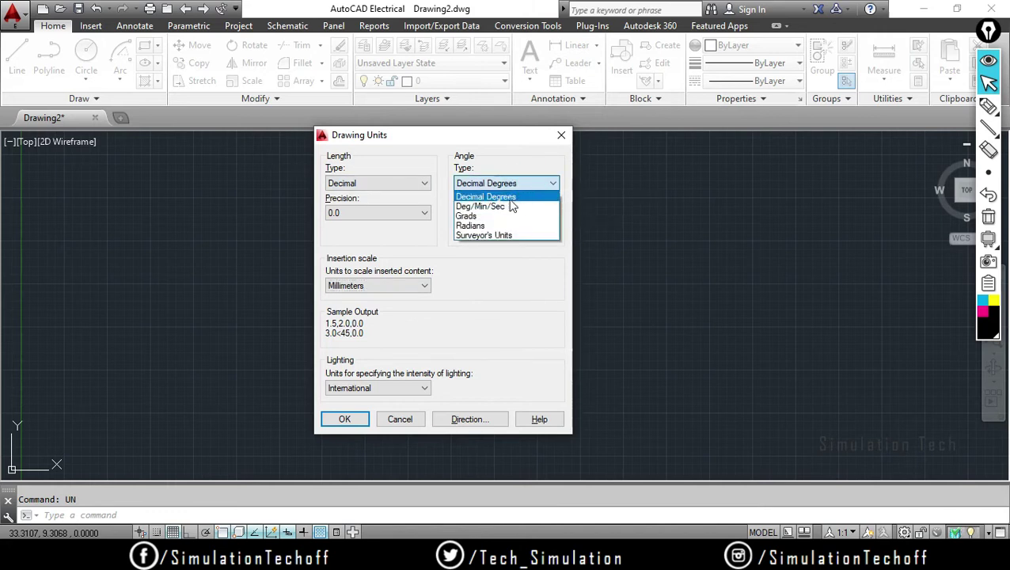
{"action": "left_click", "coordinate": [508, 207]}
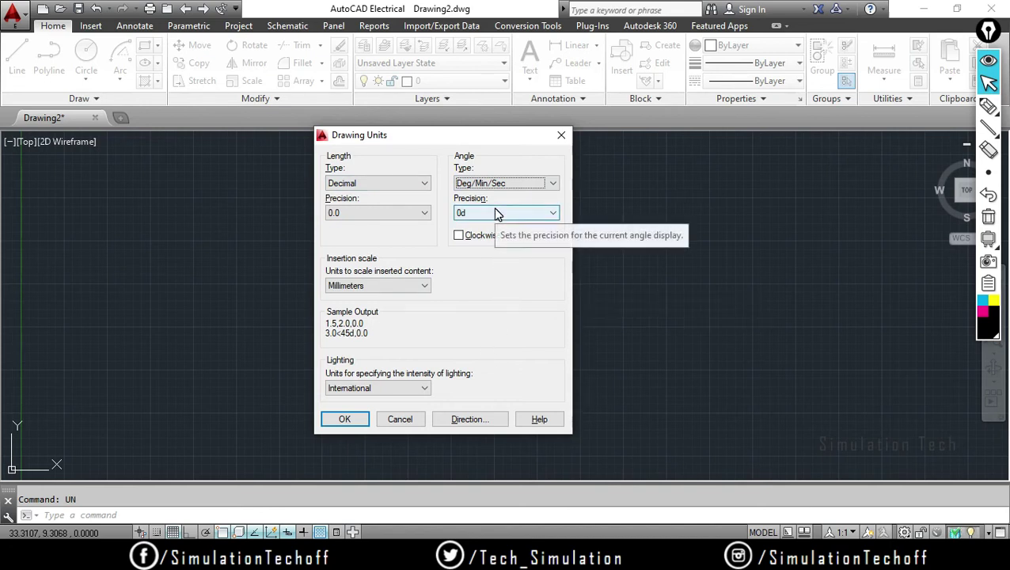
{"action": "left_click", "coordinate": [347, 421]}
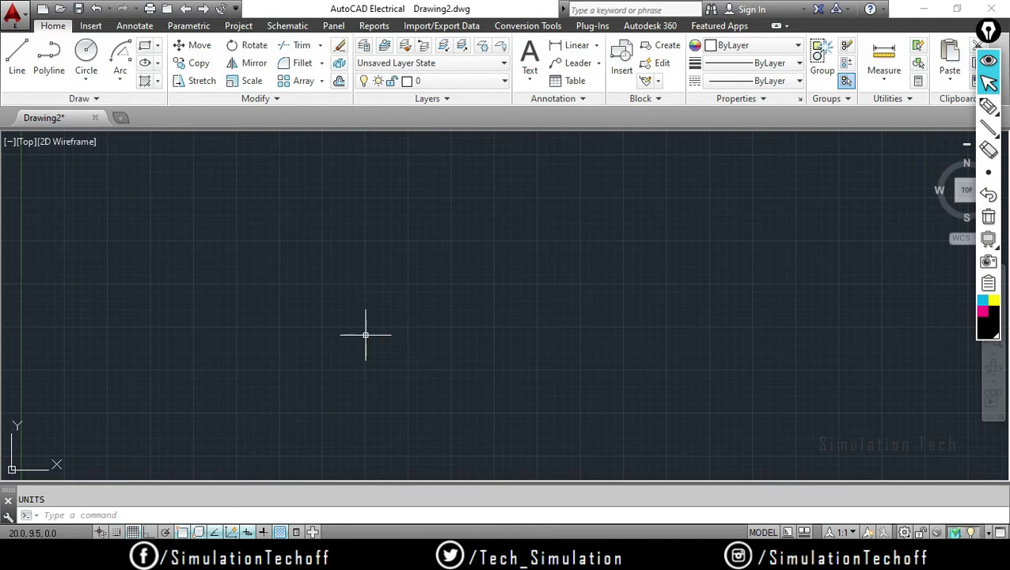
Step: Start LIMITS with a 0,0,0 lower-left corner, then cancel it
{"action": "type", "text": "LIMIT"}
{"action": "type", "text": "S"}
{"action": "key", "text": "Return"}
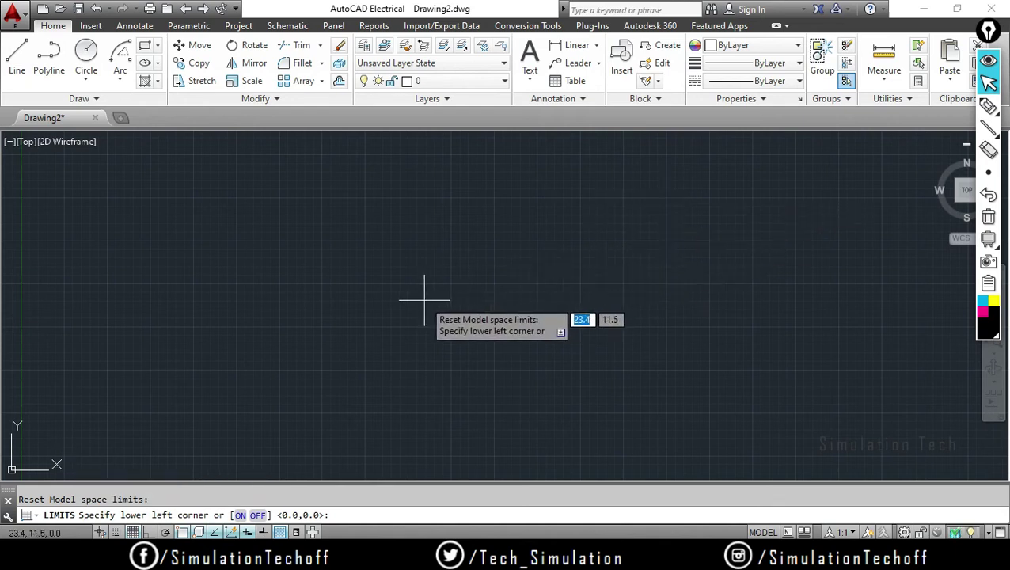
{"action": "type", "text": "0,0"}
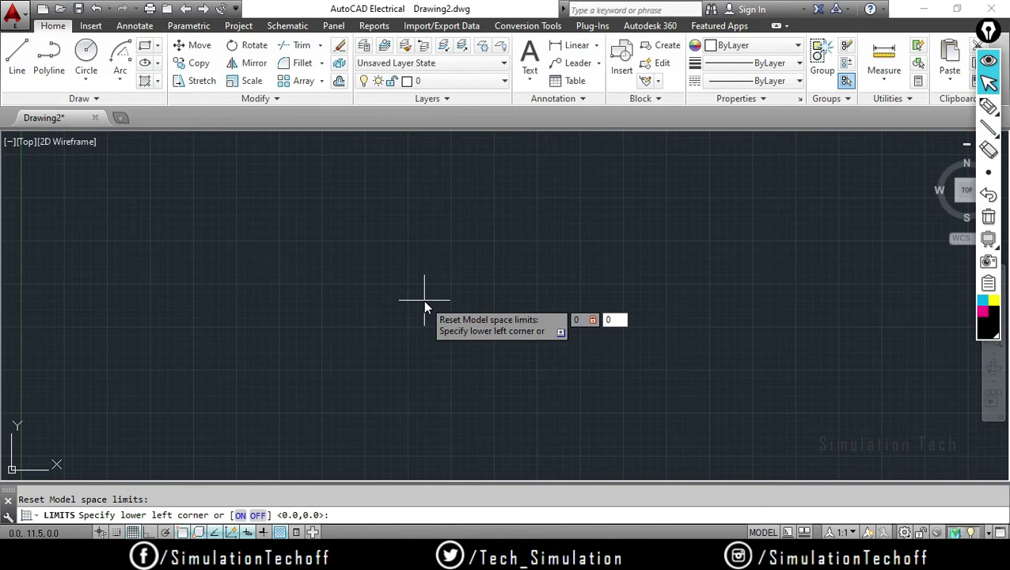
{"action": "type", "text": ","}
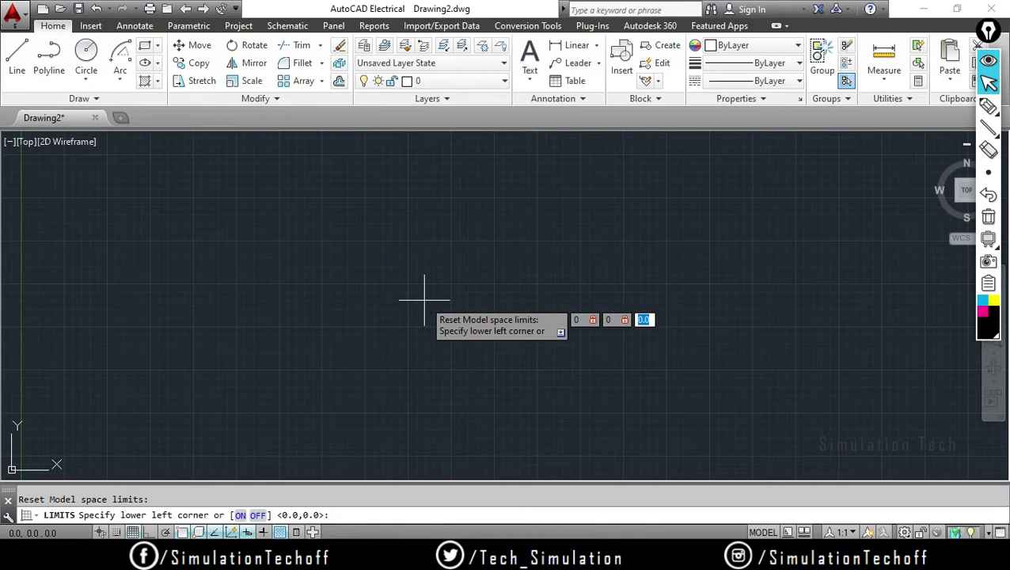
{"action": "type", "text": "0"}
{"action": "key", "text": "Return"}
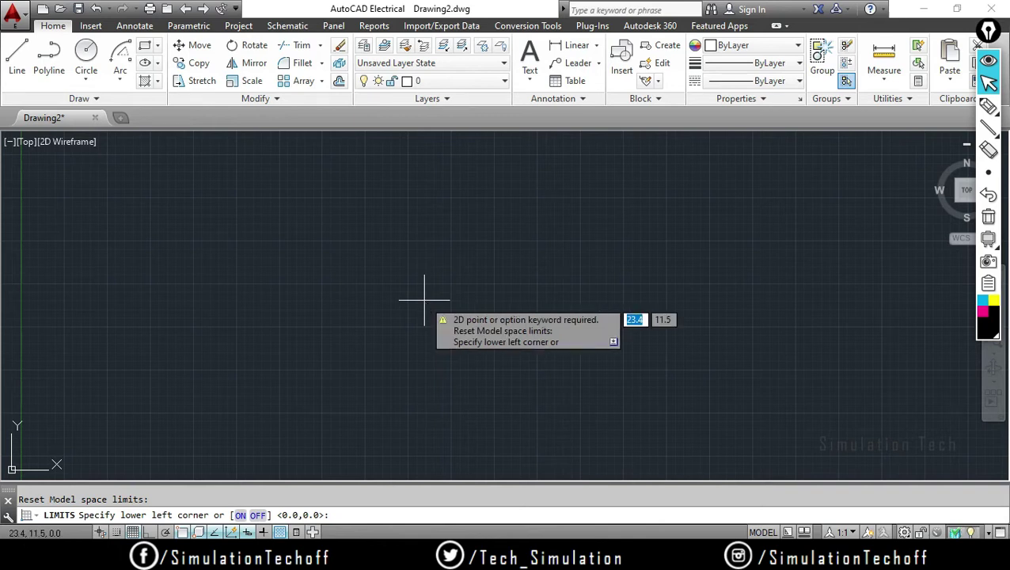
{"action": "key", "text": "Escape"}
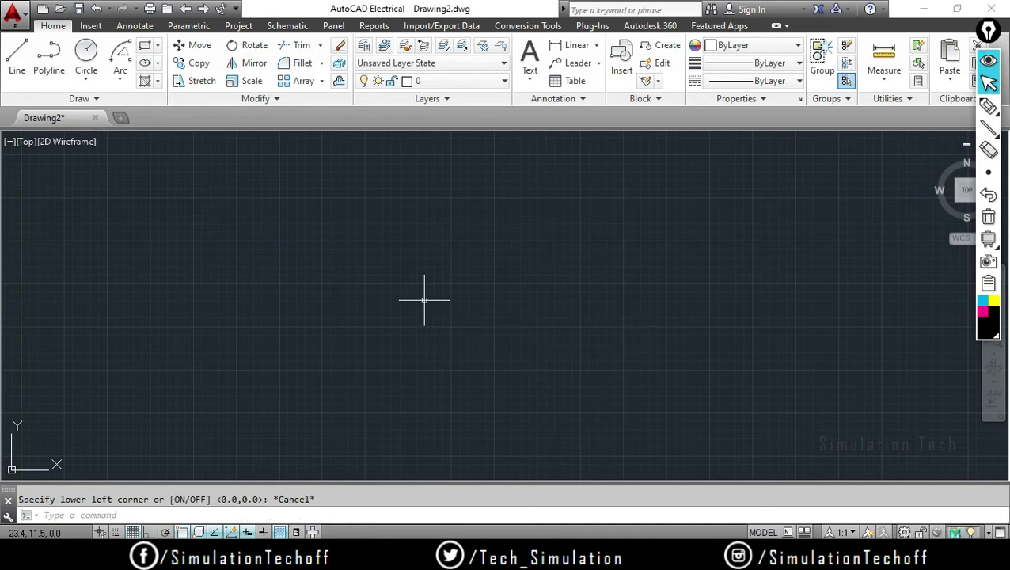
Step: Rerun LIMITS with a 0,0 lower-left corner and 500 upper-right, then cancel
{"action": "type", "text": "LIMITS"}
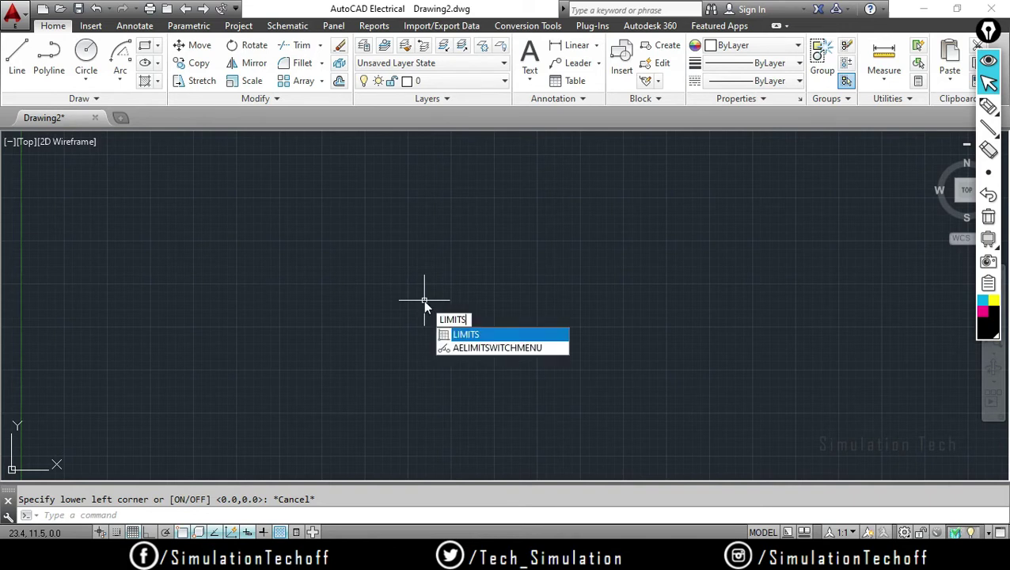
{"action": "key", "text": "Return"}
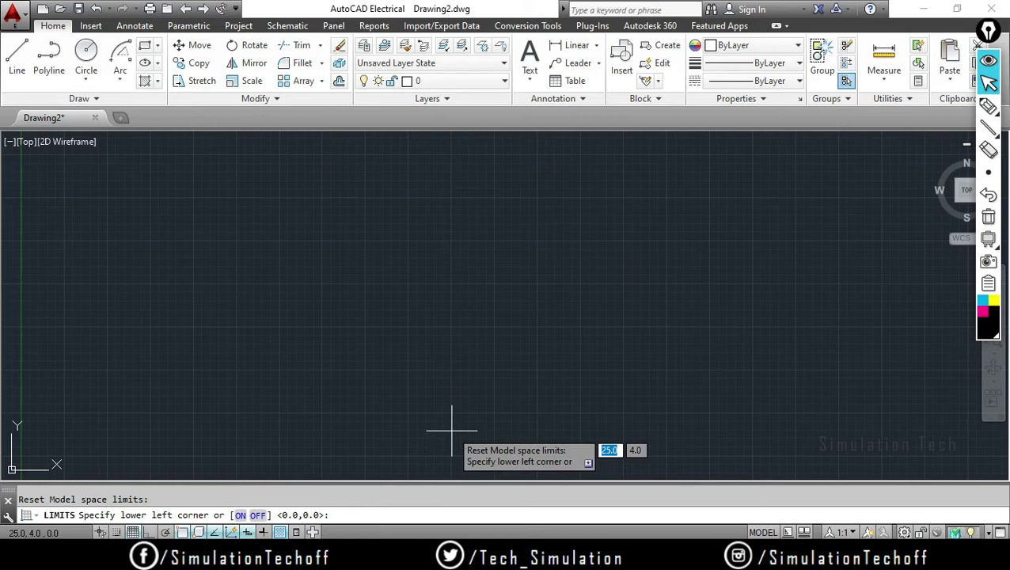
{"action": "type", "text": "0"}
{"action": "key", "text": "Tab"}
{"action": "type", "text": "0"}
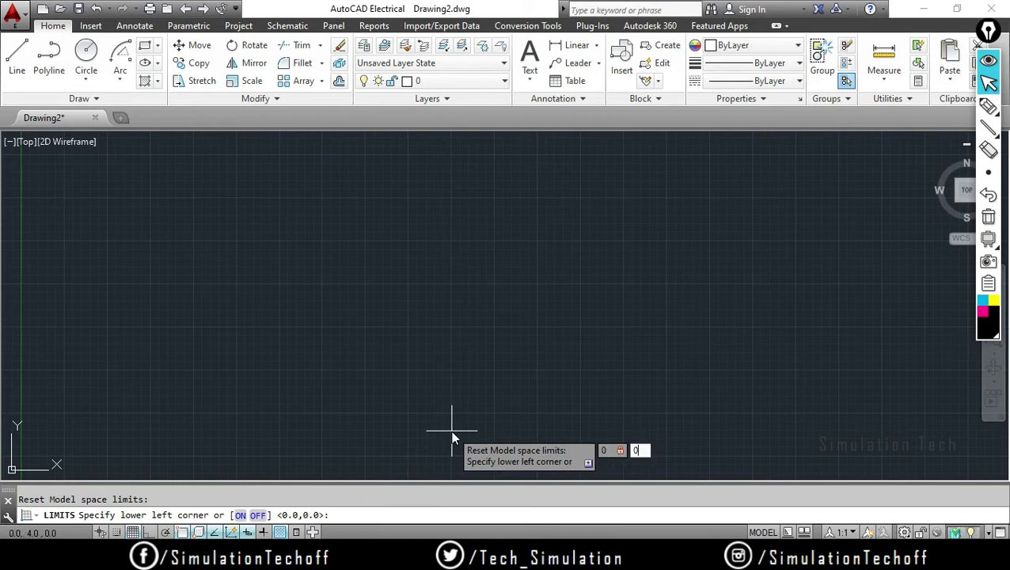
{"action": "key", "text": "Return"}
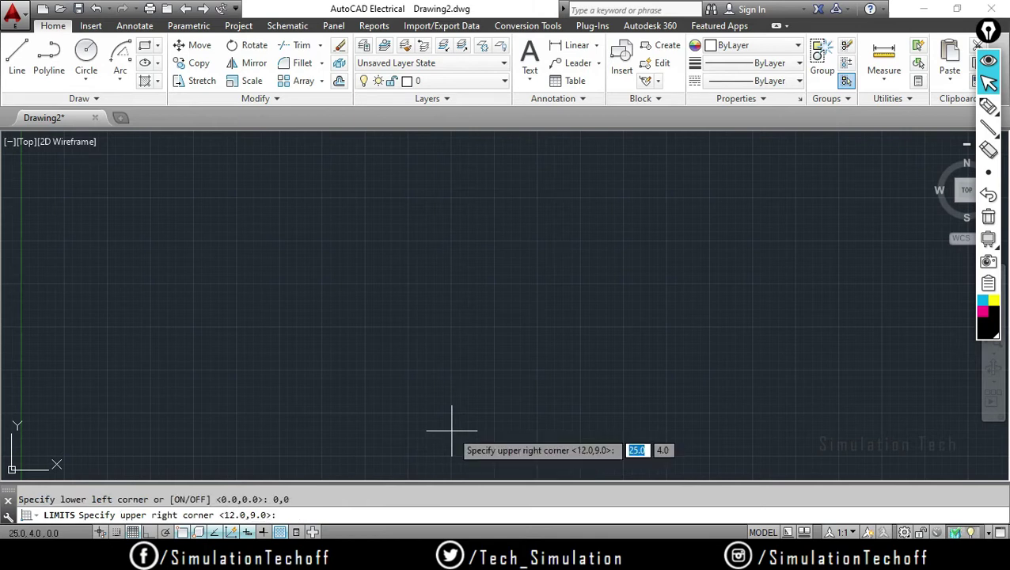
{"action": "left_click", "coordinate": [346, 513]}
{"action": "type", "text": "500"}
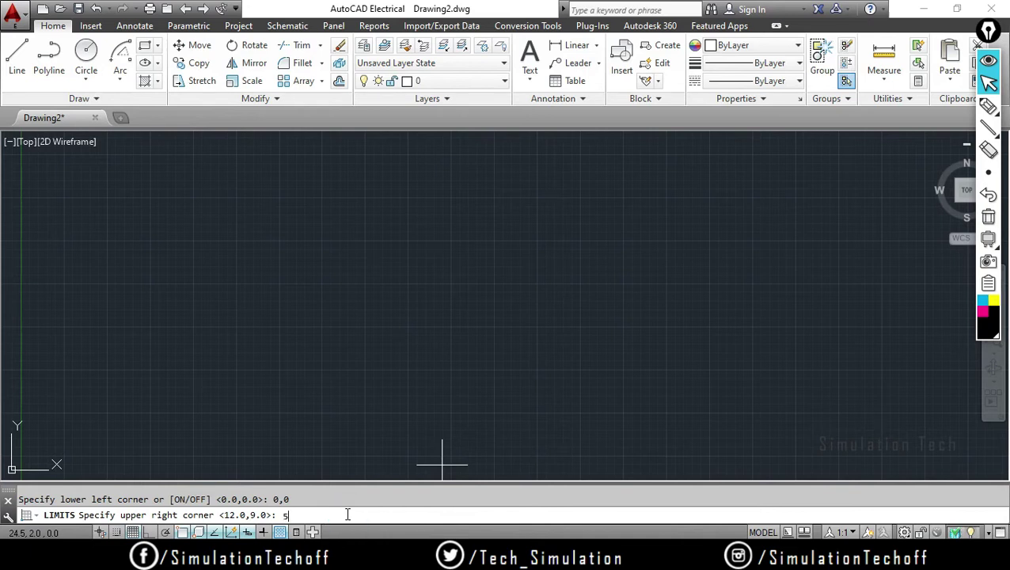
{"action": "key", "text": "Return"}
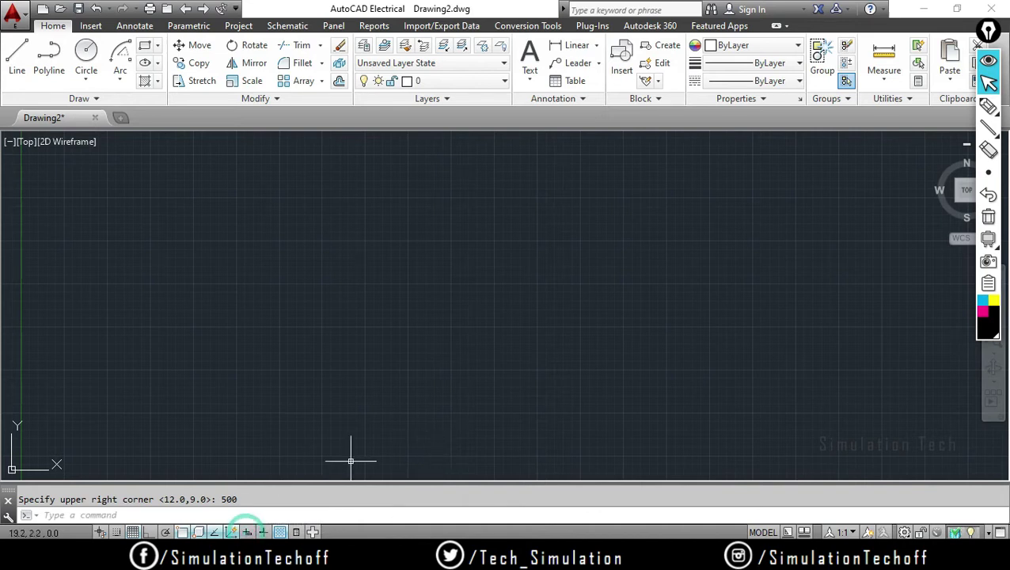
{"action": "key", "text": "Escape"}
{"action": "type", "text": "LIMITS"}
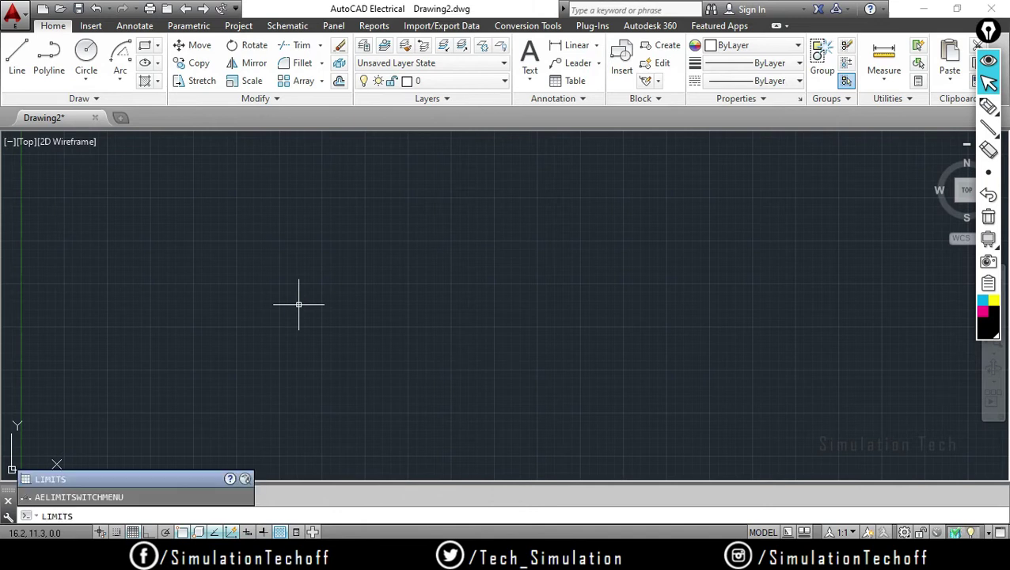
Step: Set the limits to 0,0 lower-left and 500,500 upper-right
{"action": "key", "text": "Return"}
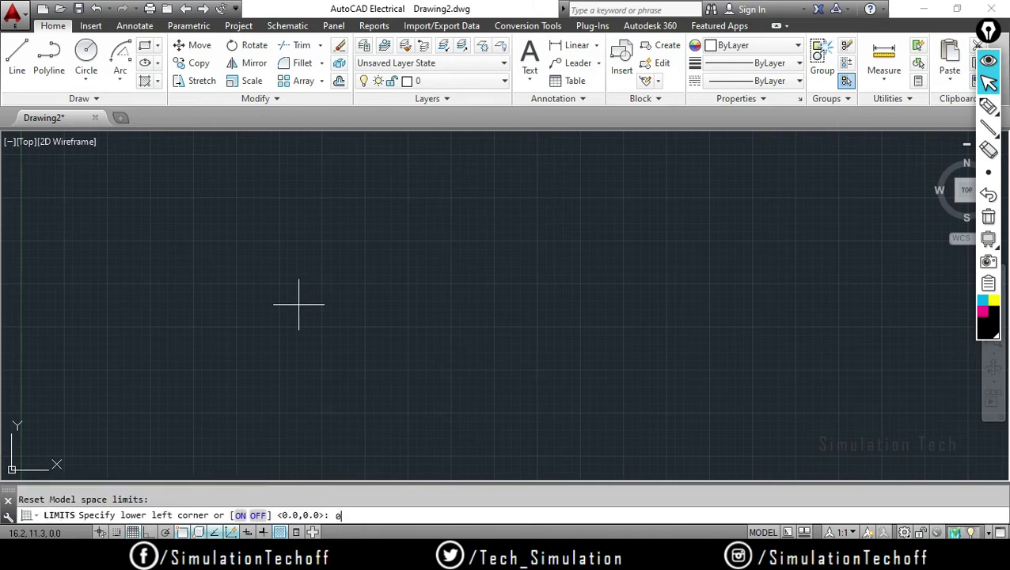
{"action": "type", "text": "0"}
{"action": "key", "text": "Return"}
{"action": "type", "text": "500,500"}
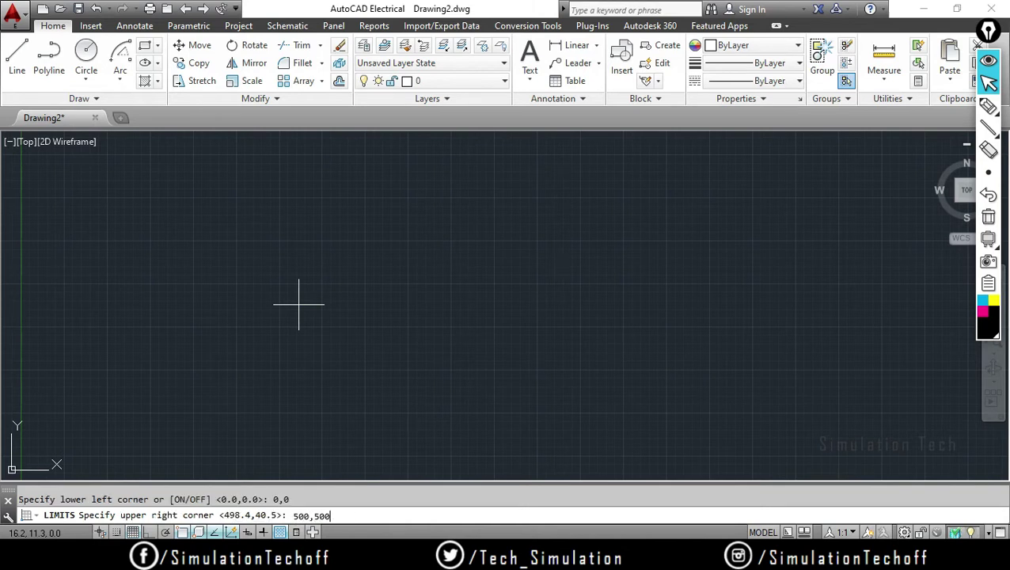
{"action": "key", "text": "Return"}
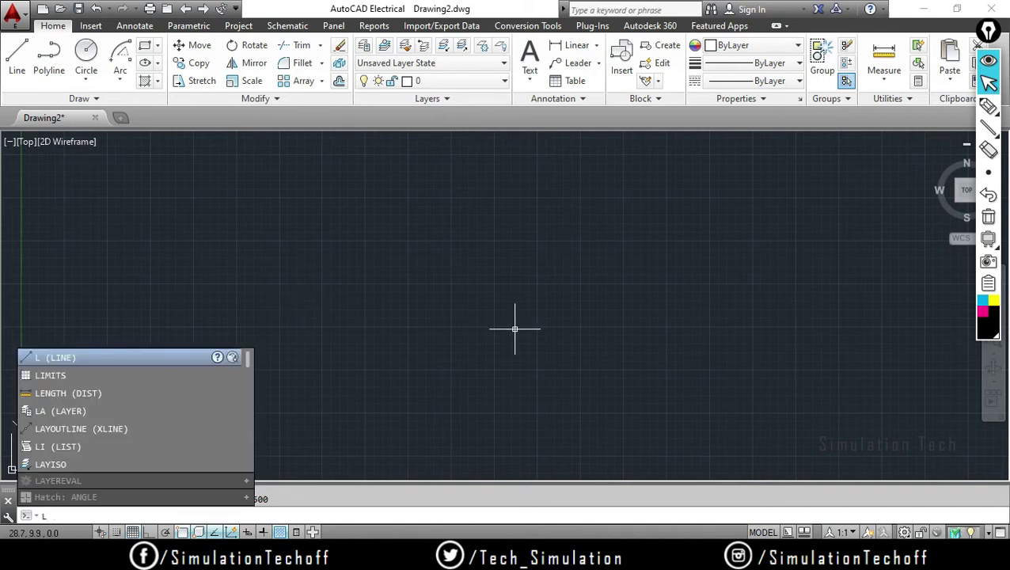
{"action": "key", "text": "Return"}
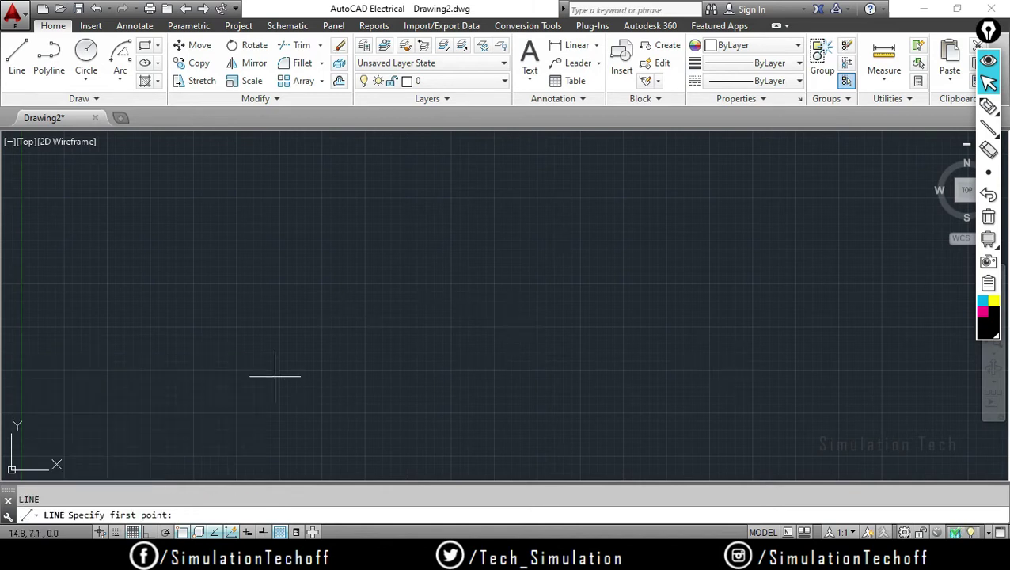
{"action": "left_click", "coordinate": [234, 326]}
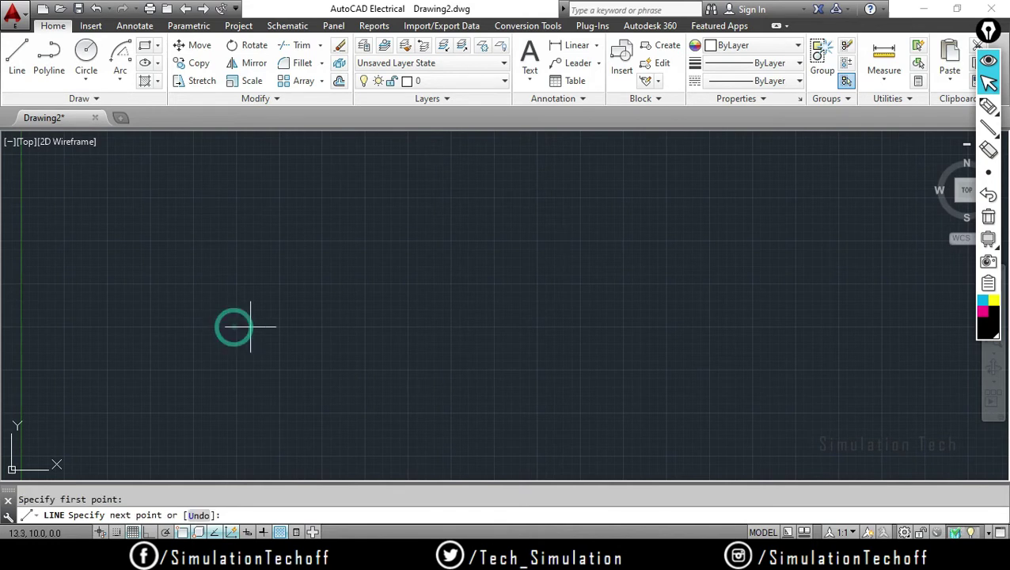
{"action": "left_click", "coordinate": [720, 326]}
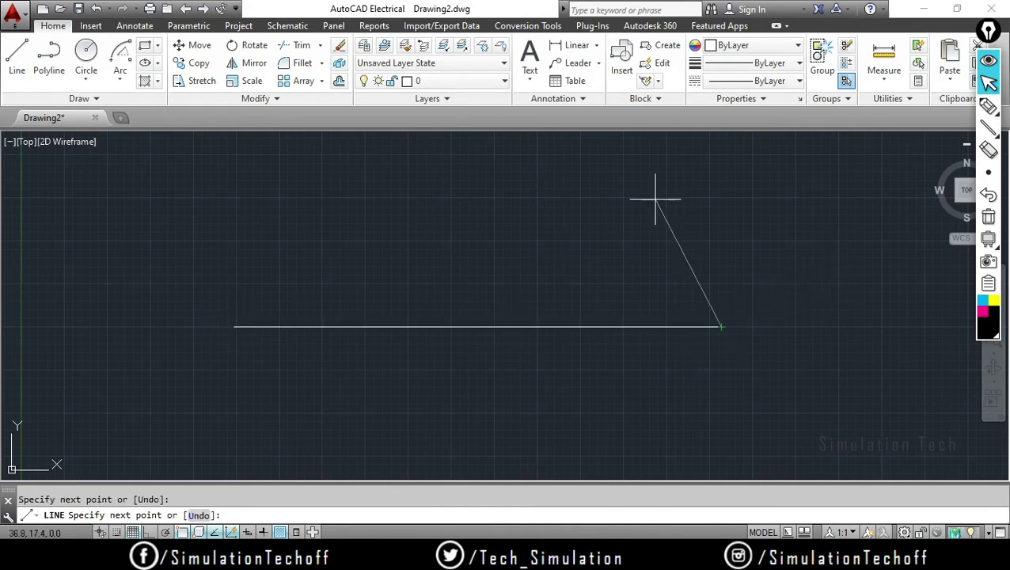
{"action": "key", "text": "Return"}
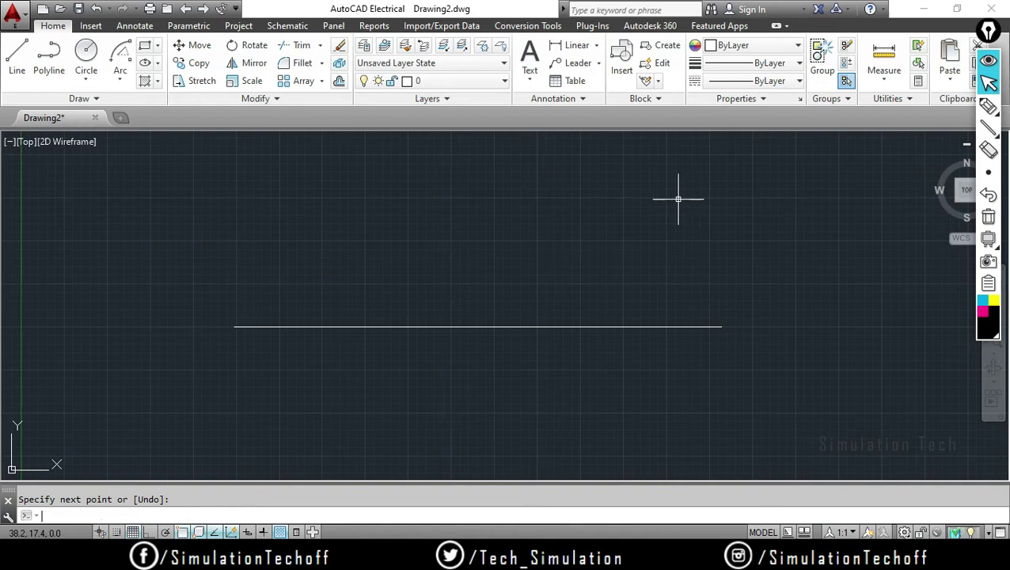
{"action": "left_click", "coordinate": [220, 309]}
{"action": "left_click", "coordinate": [814, 366]}
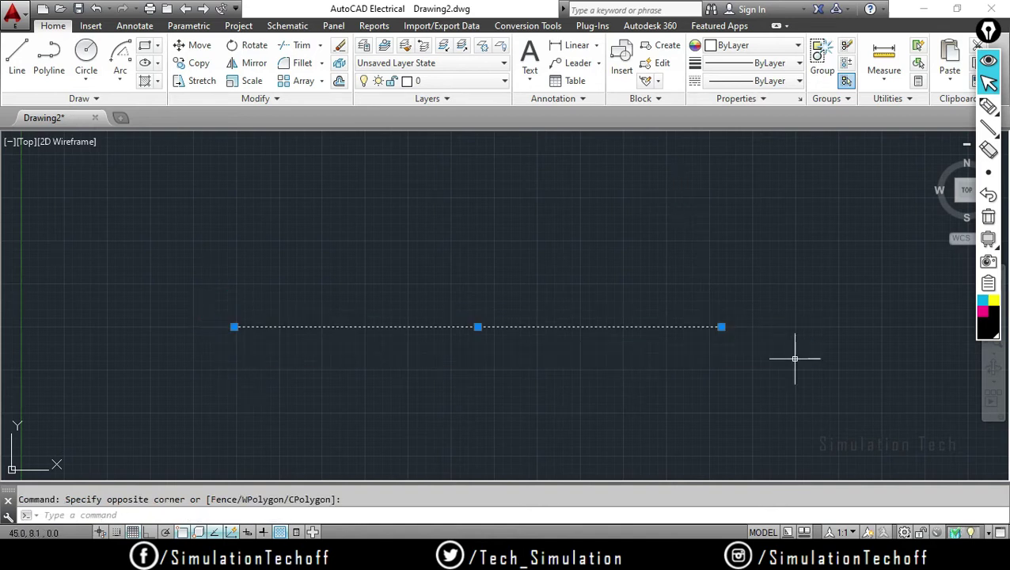
{"action": "key", "text": "Return"}
{"action": "type", "text": "1"}
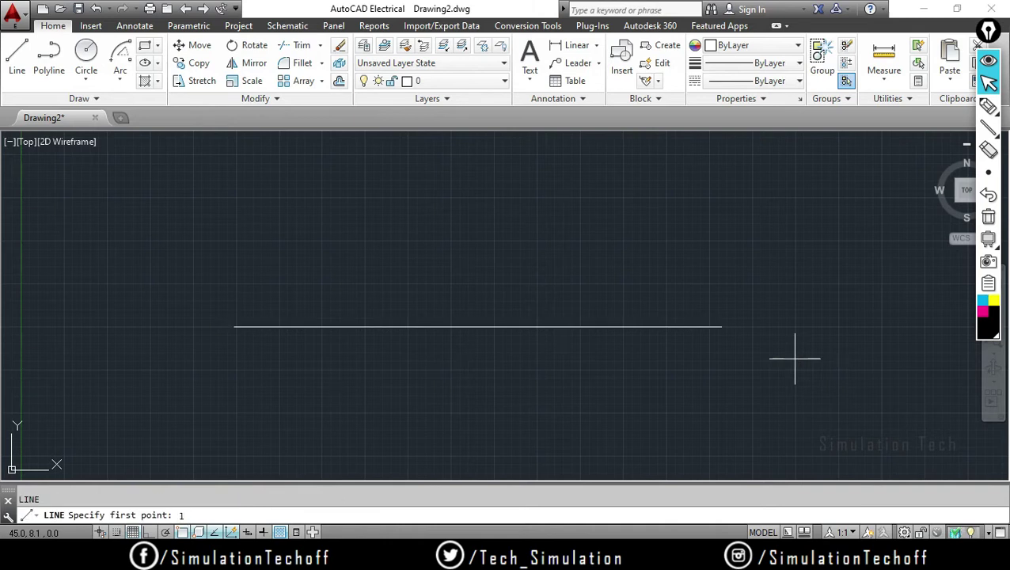
{"action": "key", "text": "Return"}
{"action": "key", "text": "Escape"}
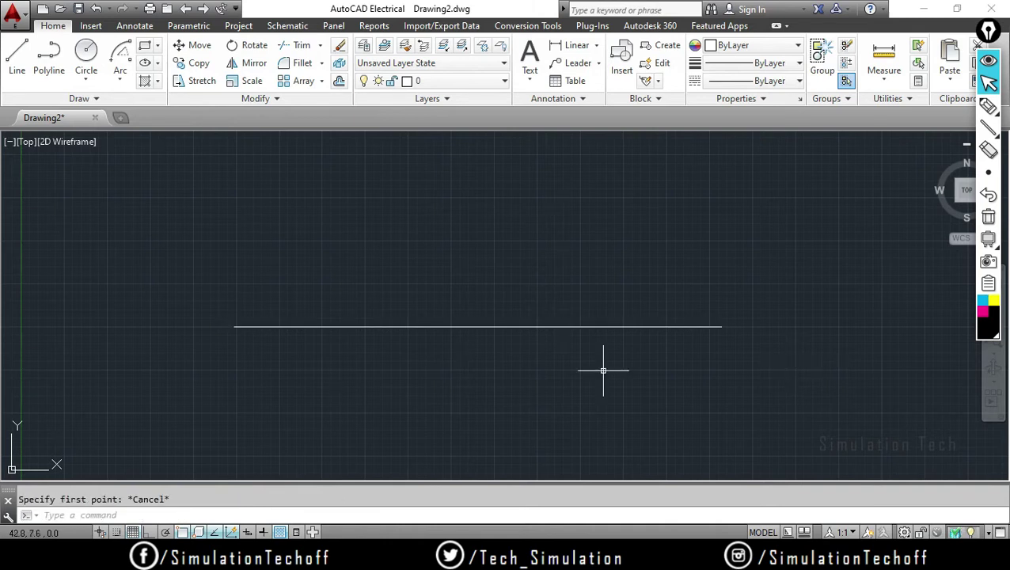
{"action": "left_click", "coordinate": [166, 286]}
{"action": "left_click", "coordinate": [799, 354]}
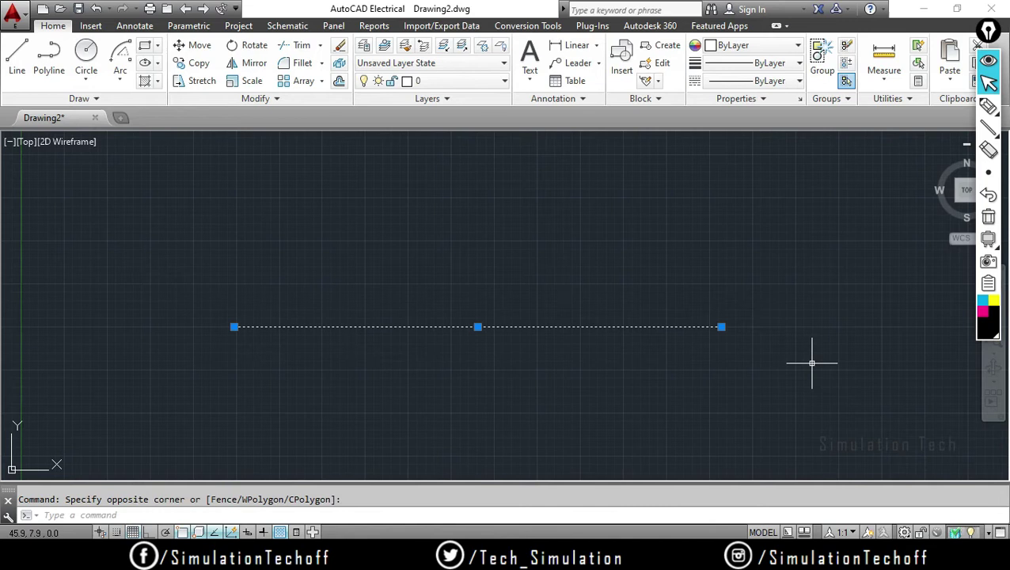
{"action": "key", "text": "Delete"}
{"action": "type", "text": "L"}
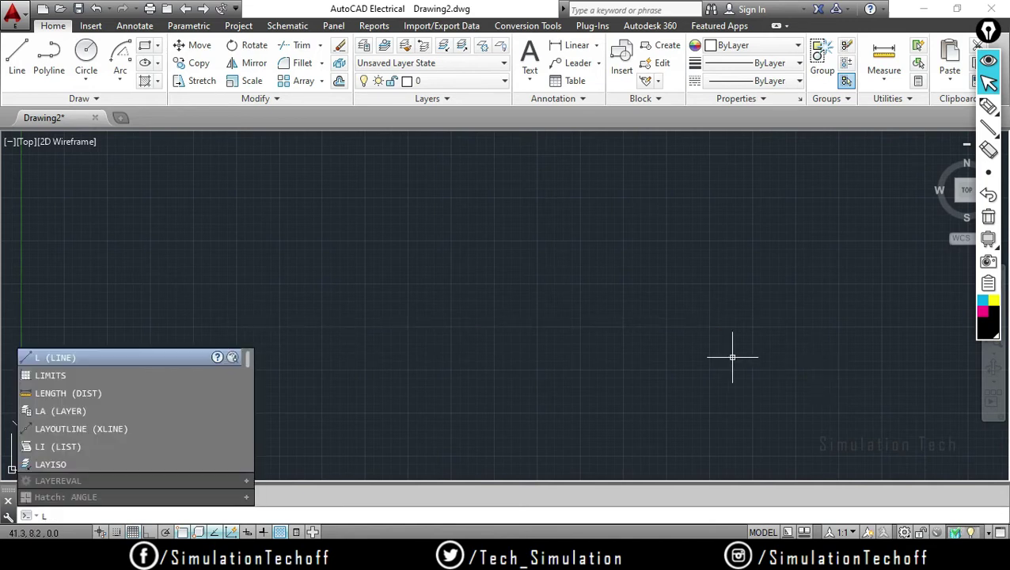
{"action": "key", "text": "Return"}
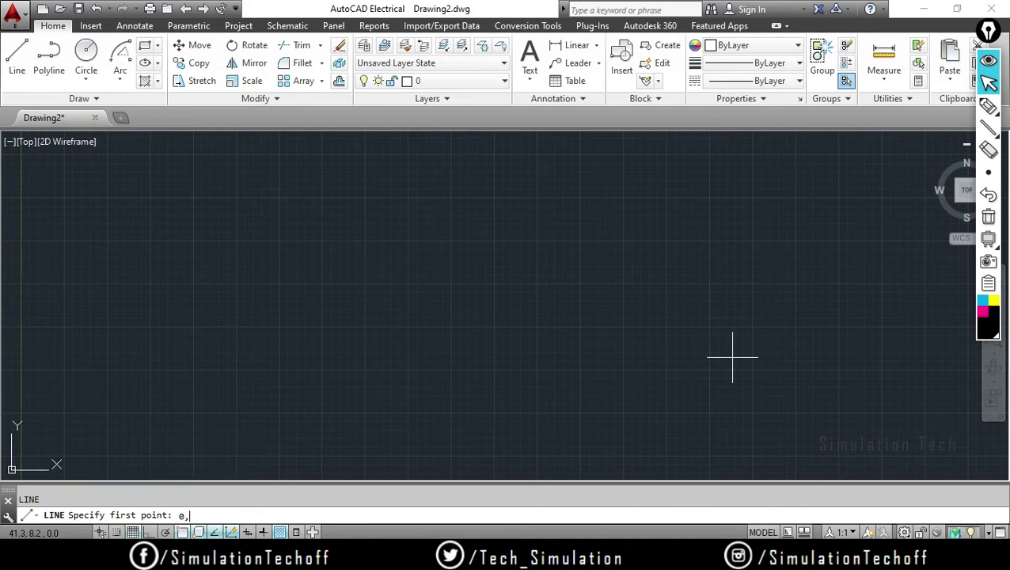
{"action": "key", "text": "Return"}
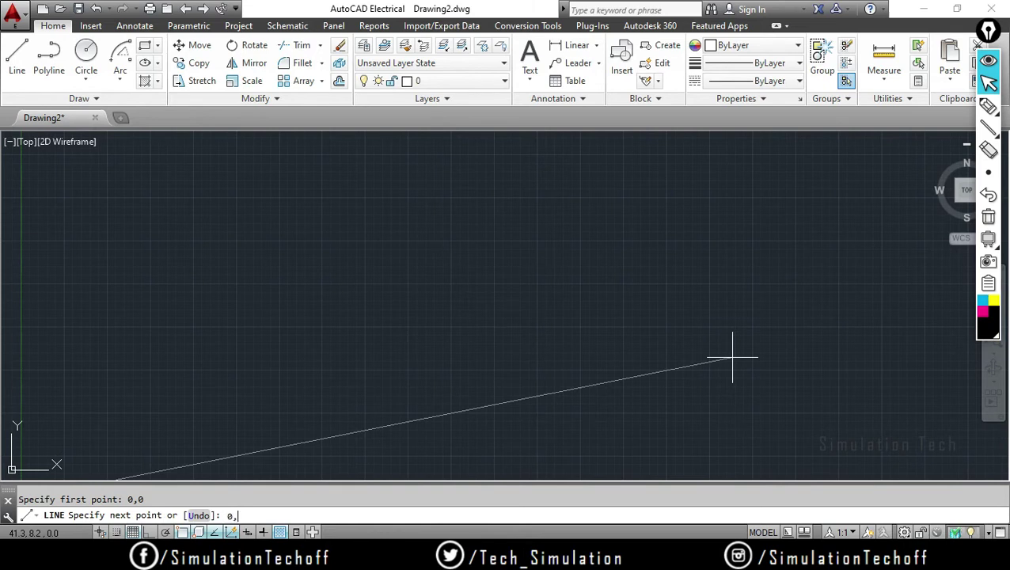
{"action": "type", "text": "100"}
{"action": "key", "text": "Return"}
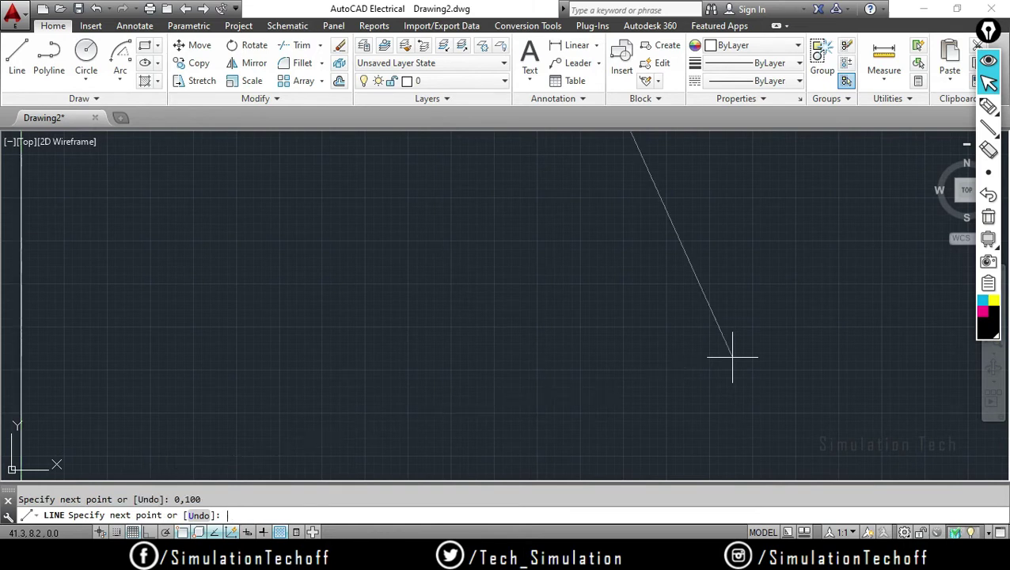
{"action": "scroll", "coordinate": [485, 428], "scroll_direction": "down", "scroll_amount": 2}
{"action": "scroll", "coordinate": [475, 362], "scroll_direction": "down", "scroll_amount": 2}
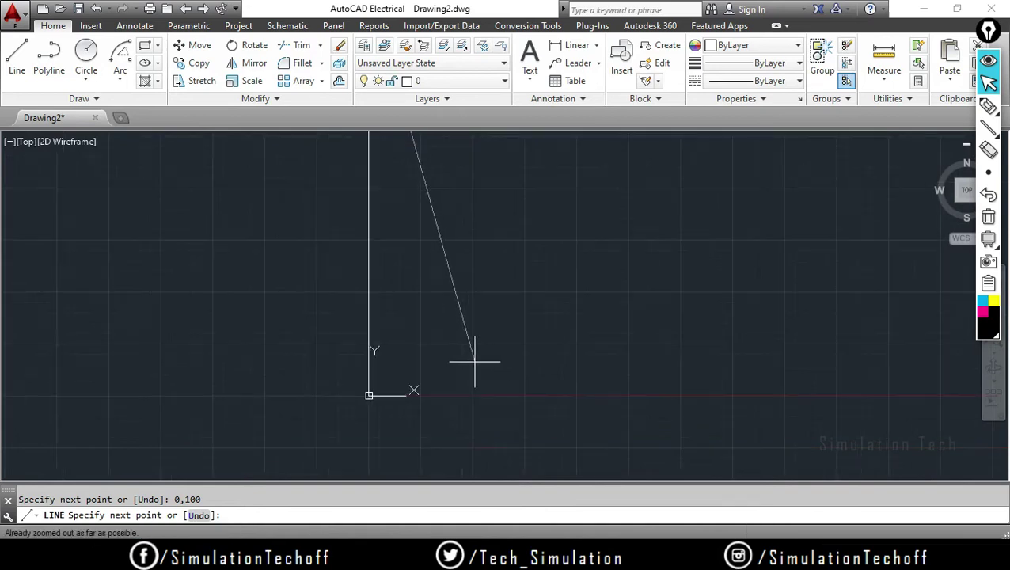
{"action": "key", "text": "Escape"}
{"action": "middle_click_drag", "start_coordinate": [480, 309], "coordinate": [455, 375]}
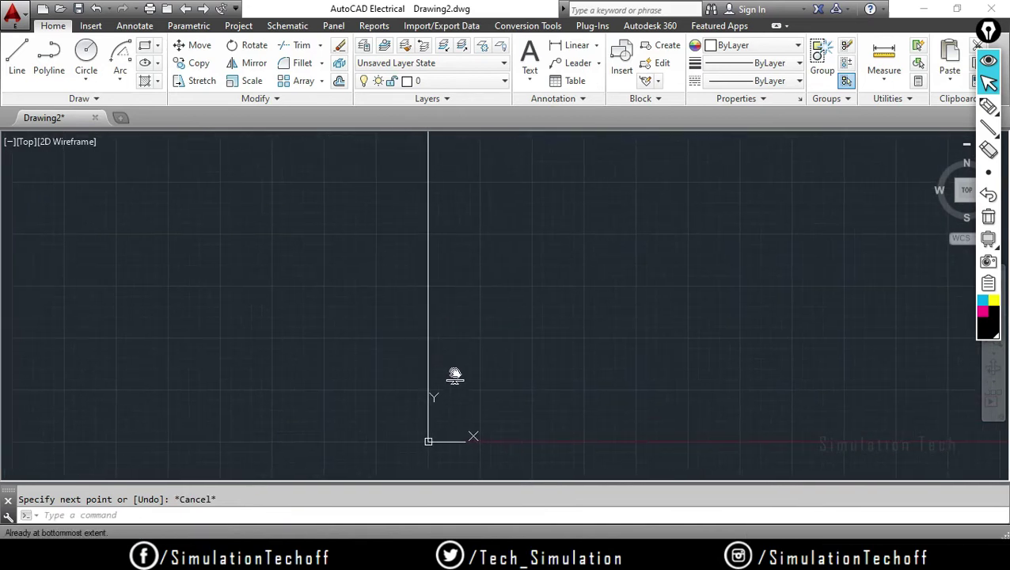
{"action": "scroll", "coordinate": [473, 412], "scroll_direction": "up", "scroll_amount": 6}
{"action": "scroll", "coordinate": [473, 412], "scroll_direction": "down", "scroll_amount": 4}
{"action": "left_click", "coordinate": [401, 350]}
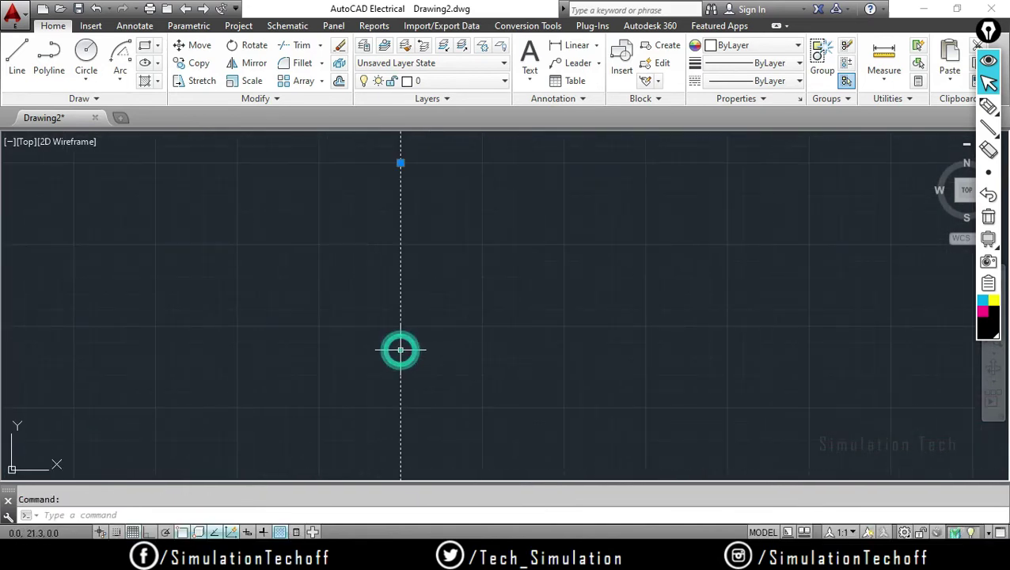
{"action": "key", "text": "Delete"}
{"action": "scroll", "coordinate": [500, 347], "scroll_direction": "down", "scroll_amount": 2}
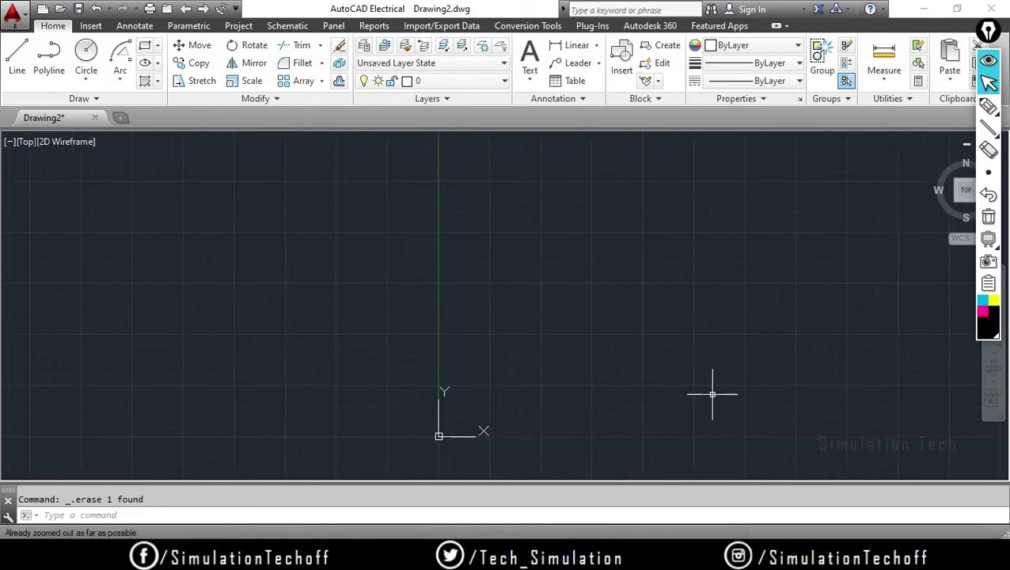
{"action": "mouse_move", "coordinate": [712, 394]}
{"action": "middle_mouse_down"}
{"action": "mouse_move", "coordinate": [593, 383]}
{"action": "mouse_move", "coordinate": [505, 333]}
{"action": "middle_mouse_up"}
{"action": "type", "text": "LI"}
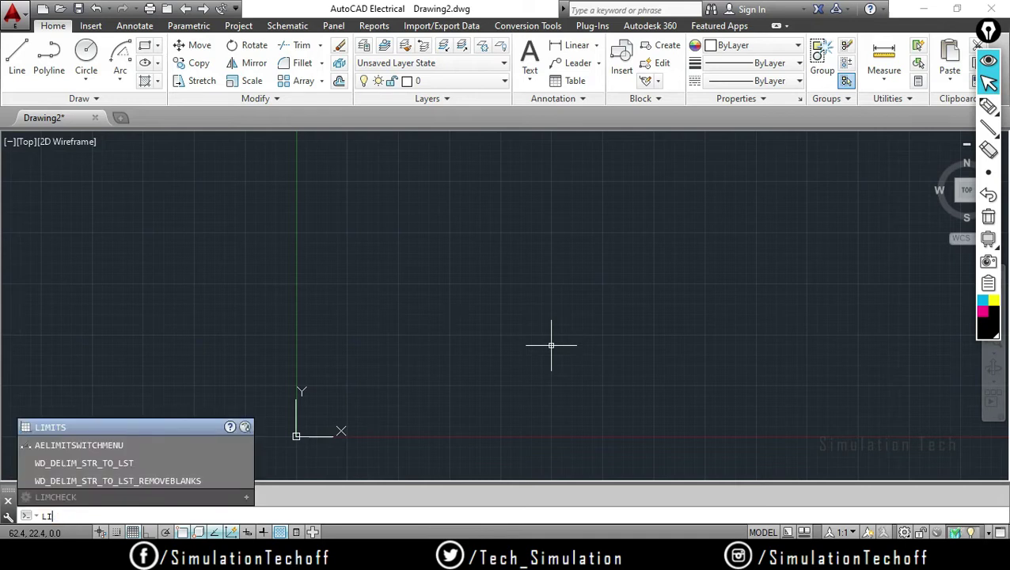
Step: Draw a slanted test line with the LINE command
{"action": "key", "text": "BackSpace"}
{"action": "type", "text": "INE"}
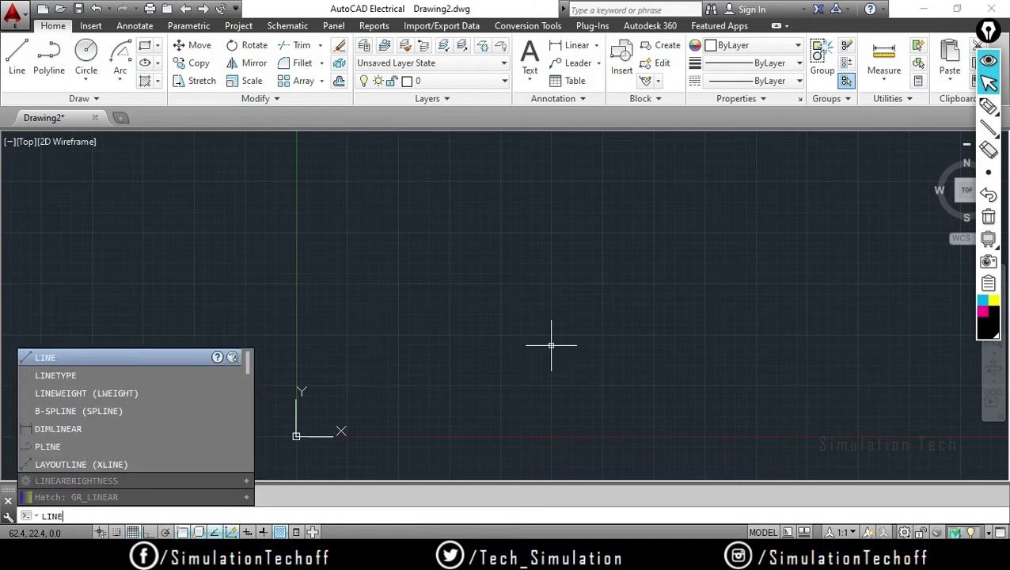
{"action": "key", "text": "Return"}
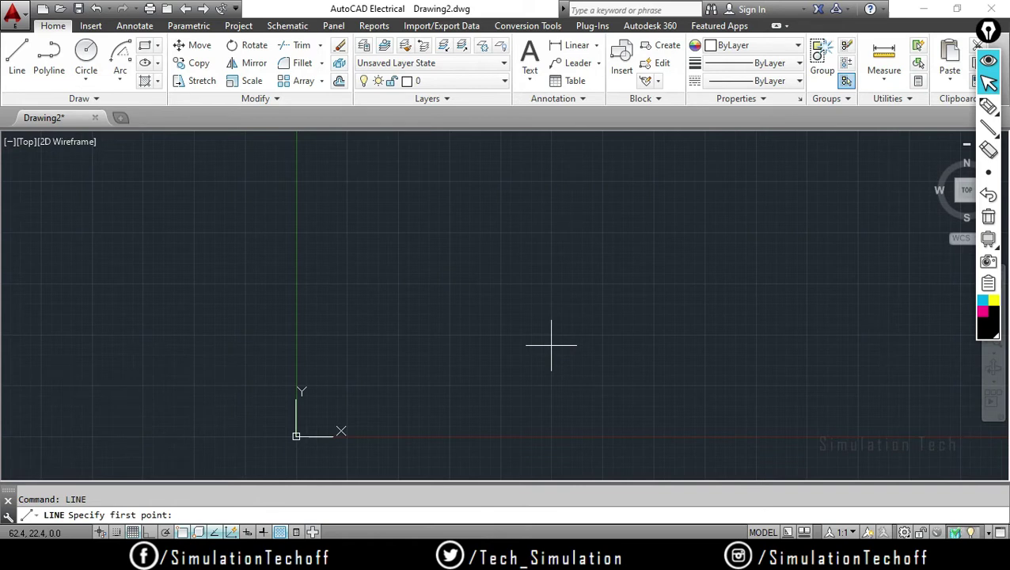
{"action": "left_click", "coordinate": [400, 245]}
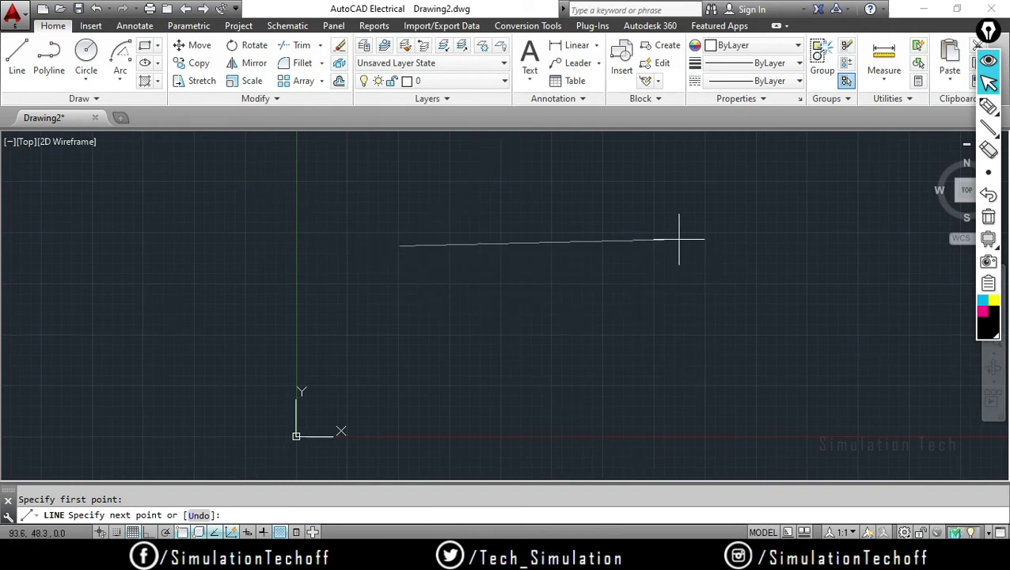
{"action": "left_click", "coordinate": [712, 207]}
{"action": "key", "text": "Escape"}
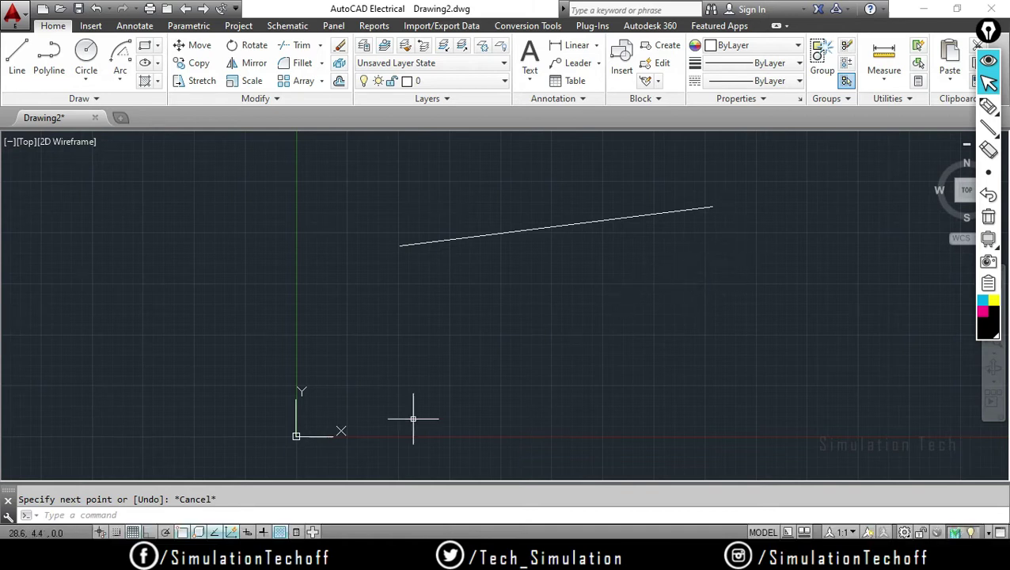
Step: Erase the slanted line and start a new line
{"action": "scroll", "coordinate": [522, 344], "scroll_direction": "up", "scroll_amount": 2}
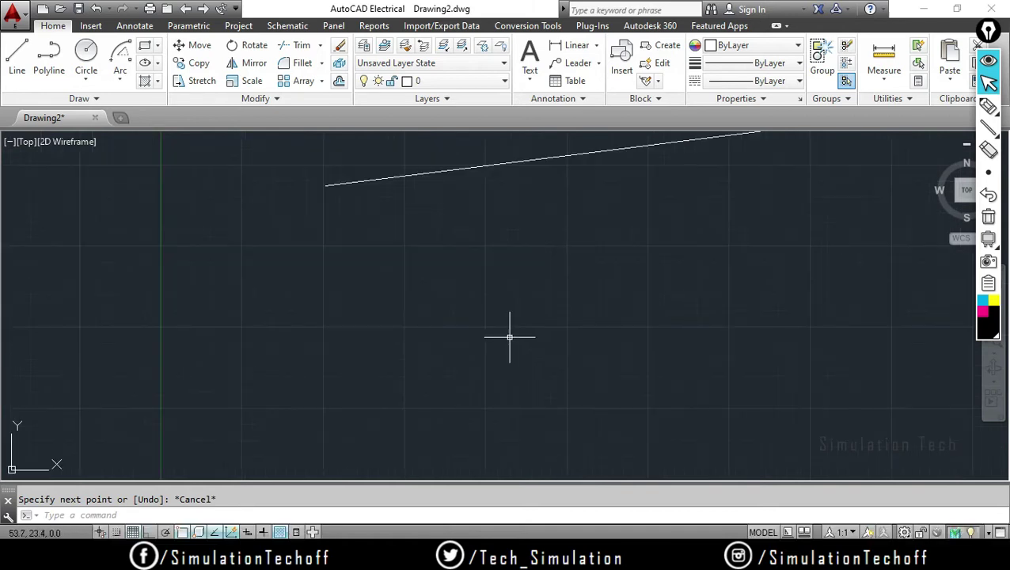
{"action": "left_click", "coordinate": [537, 159]}
{"action": "key", "text": "Delete"}
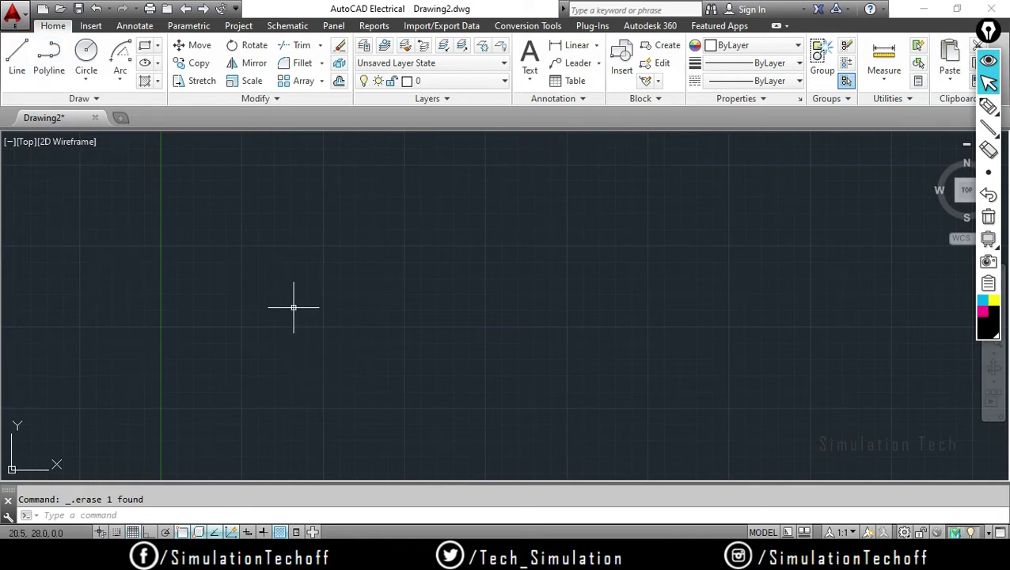
{"action": "type", "text": "l"}
{"action": "key", "text": "Return"}
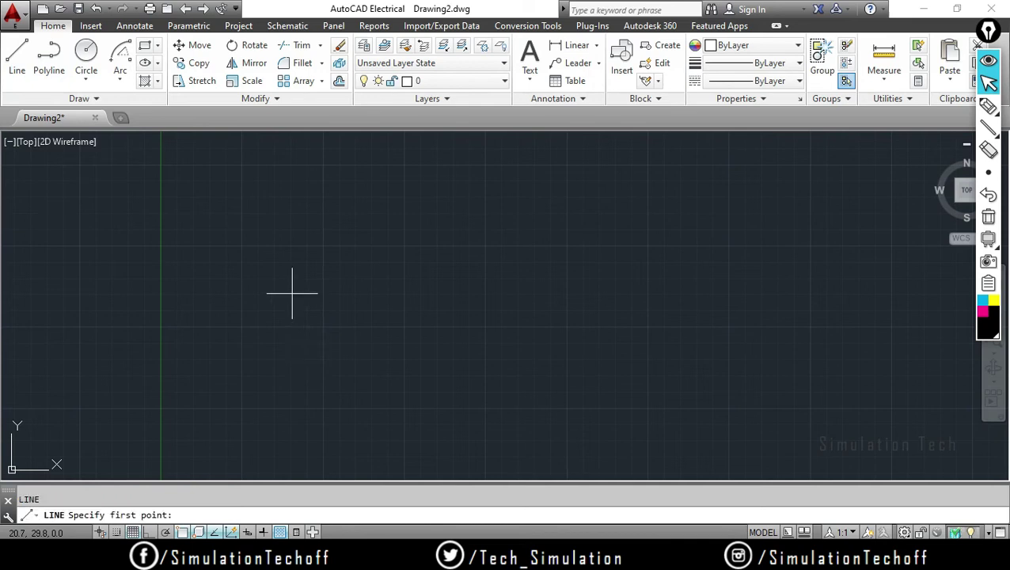
Step: Place 13 line points zigzagging right then back left, leaving the chain open
{"action": "left_click", "coordinate": [159, 322]}
{"action": "left_click", "coordinate": [337, 293]}
{"action": "left_click", "coordinate": [394, 224]}
{"action": "left_click", "coordinate": [557, 327]}
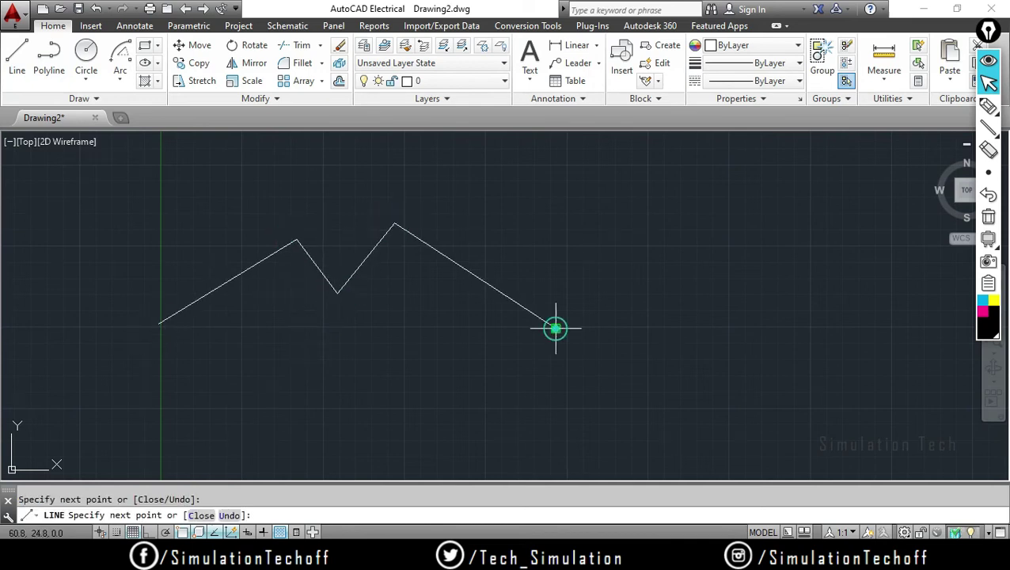
{"action": "left_click", "coordinate": [612, 219]}
{"action": "left_click", "coordinate": [735, 282]}
{"action": "left_click", "coordinate": [833, 223]}
{"action": "left_click", "coordinate": [895, 323]}
{"action": "left_click", "coordinate": [736, 411]}
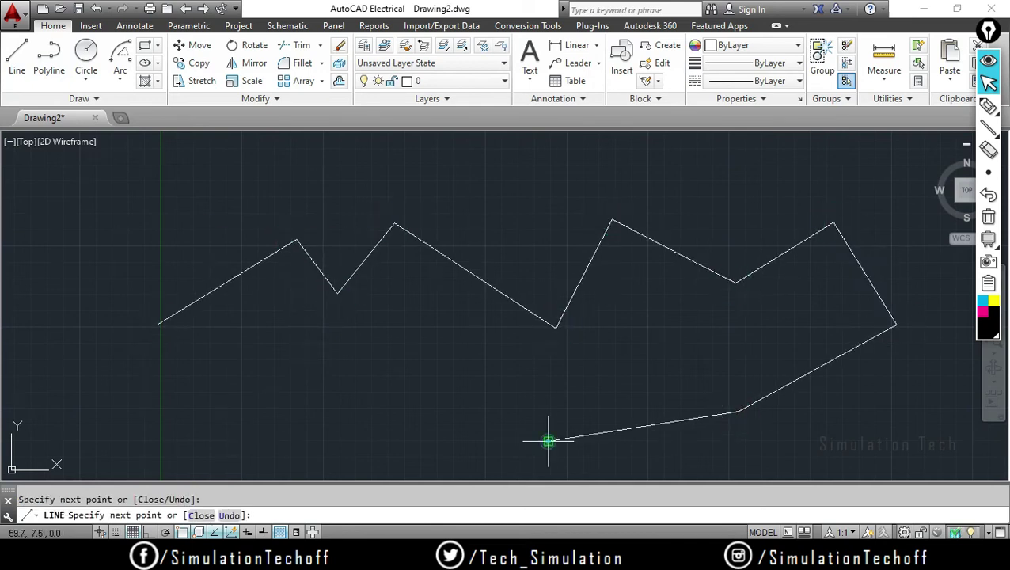
{"action": "left_click", "coordinate": [549, 440]}
{"action": "left_click", "coordinate": [457, 394]}
{"action": "left_click", "coordinate": [412, 454]}
{"action": "left_click", "coordinate": [284, 411]}
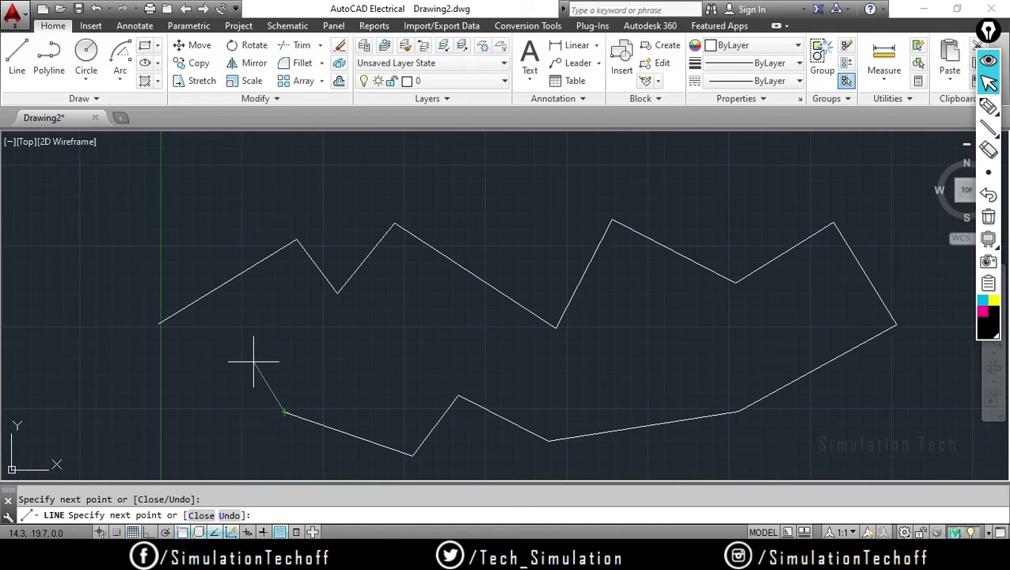
{"action": "key", "text": "Escape"}
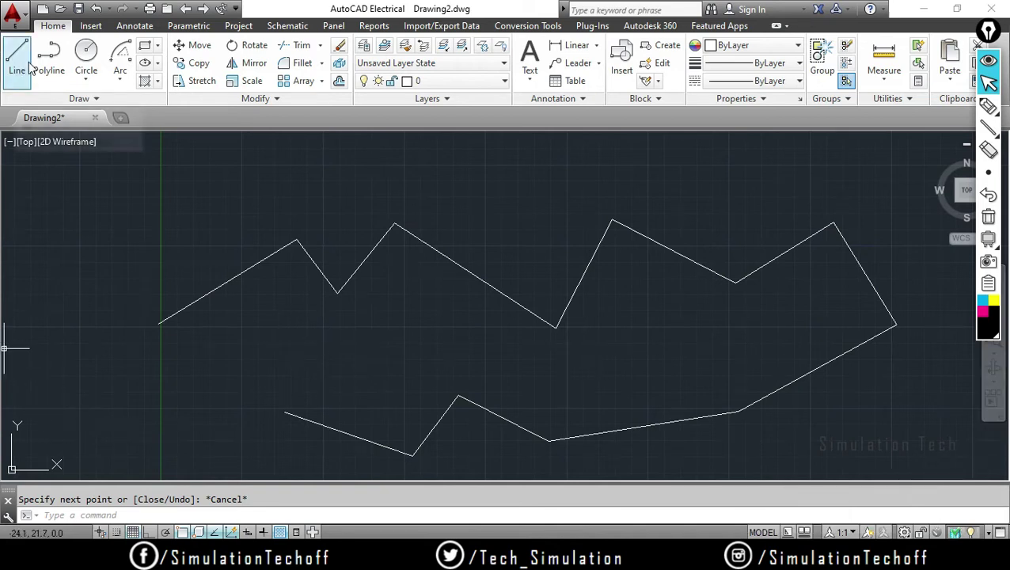
Step: Select zigzag segments by picking one and drawing a selection window
{"action": "left_click", "coordinate": [208, 291]}
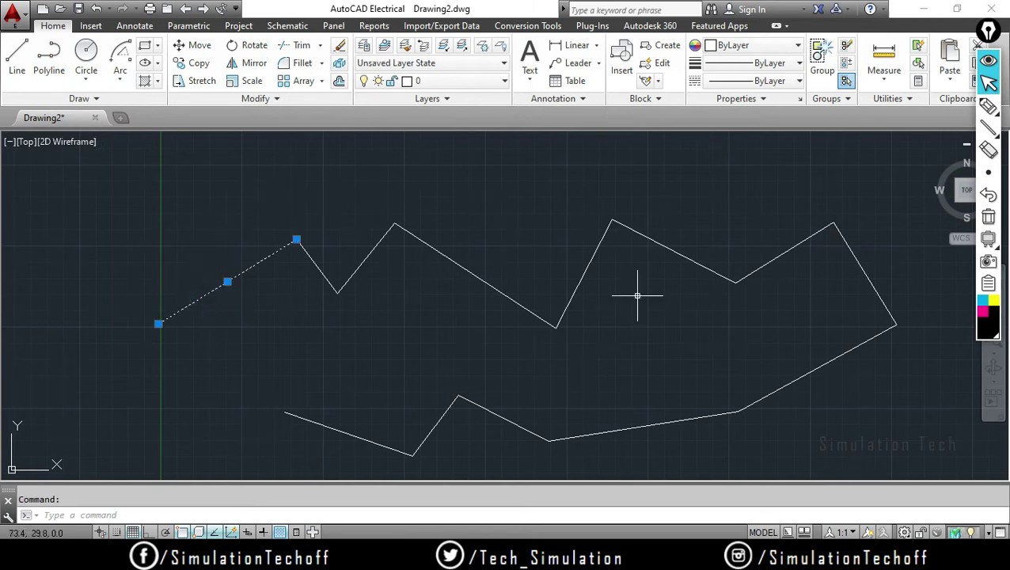
{"action": "scroll", "coordinate": [586, 379], "scroll_direction": "down", "scroll_amount": 2}
{"action": "middle_click_drag", "start_coordinate": [586, 379], "coordinate": [534, 394]}
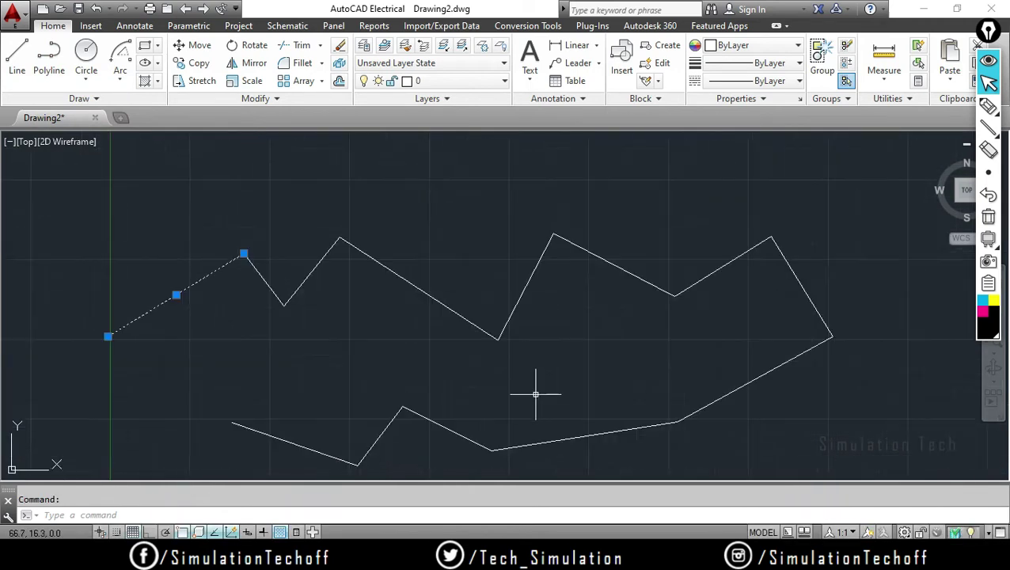
{"action": "left_click", "coordinate": [265, 277]}
{"action": "left_click", "coordinate": [273, 285]}
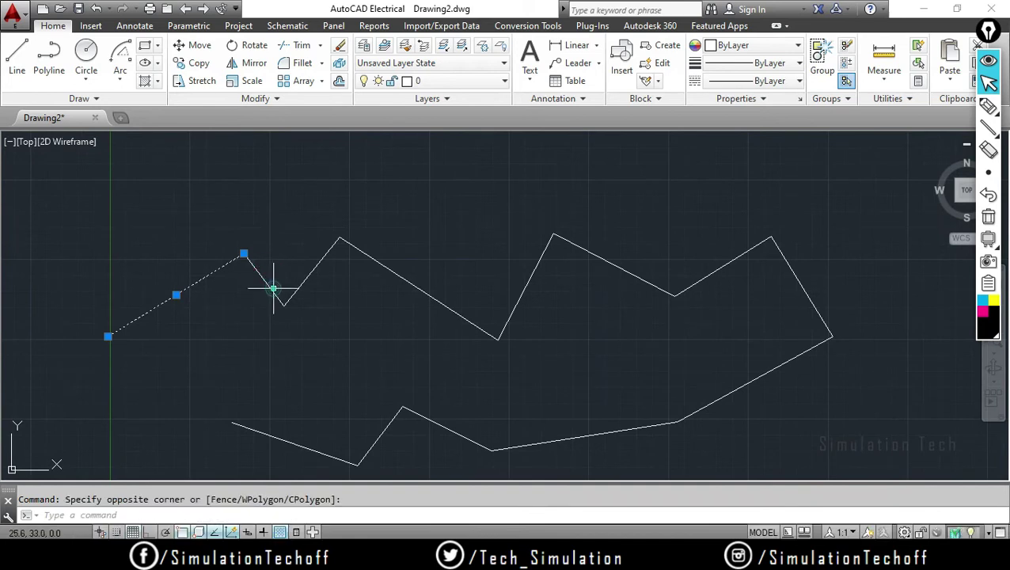
{"action": "left_click", "coordinate": [271, 286]}
{"action": "left_click", "coordinate": [290, 285]}
{"action": "left_click", "coordinate": [114, 242]}
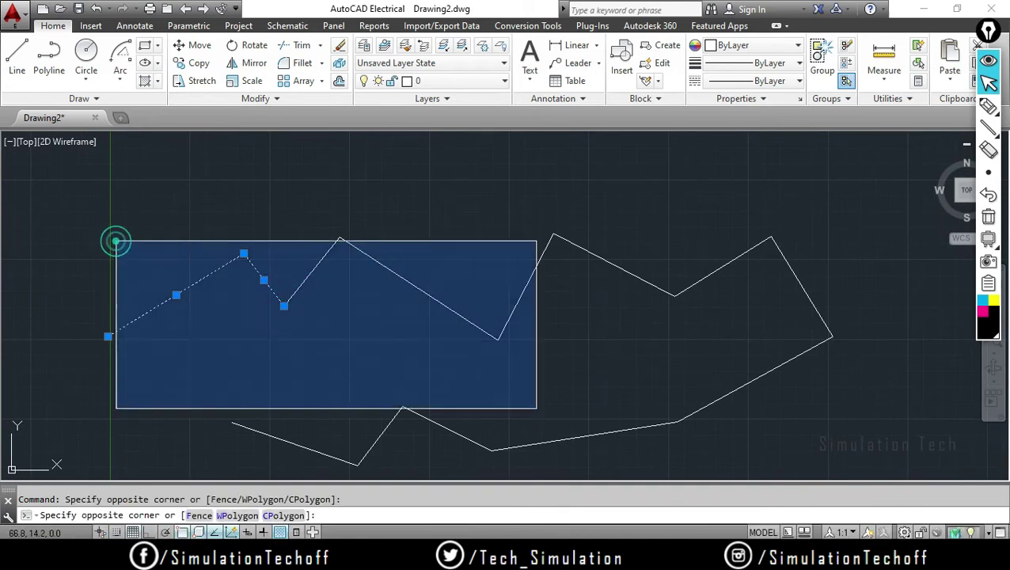
Step: Crossing-select all 13 zigzag segments and erase them
{"action": "left_click", "coordinate": [839, 427]}
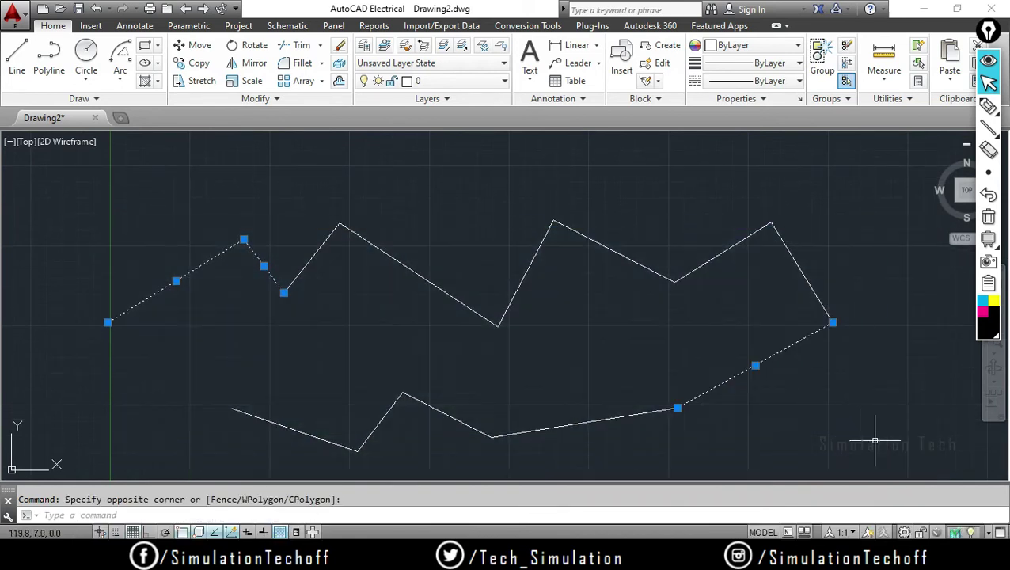
{"action": "left_click", "coordinate": [827, 443]}
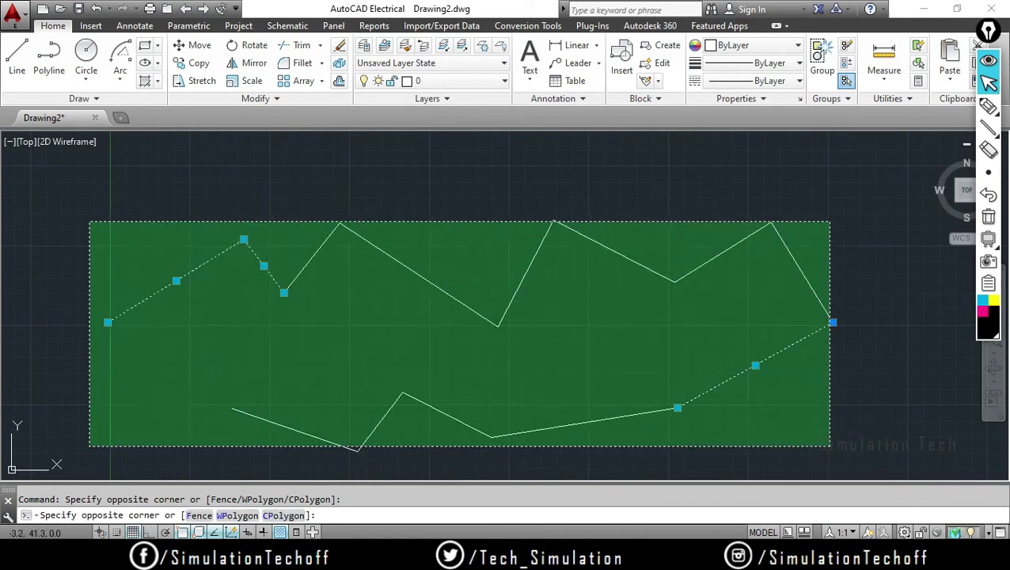
{"action": "left_click", "coordinate": [81, 214]}
{"action": "key", "text": "Delete"}
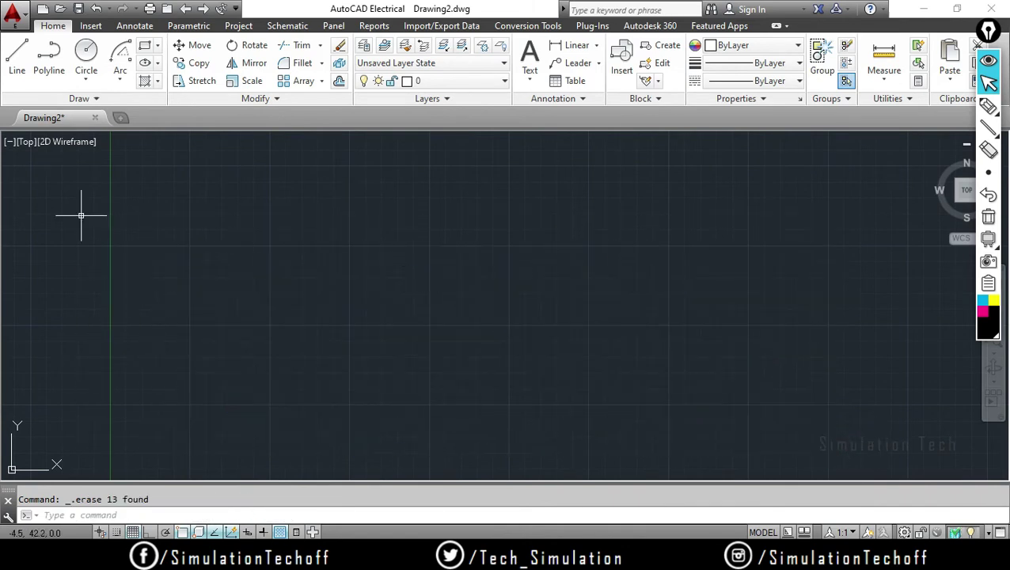
{"action": "left_click", "coordinate": [134, 192]}
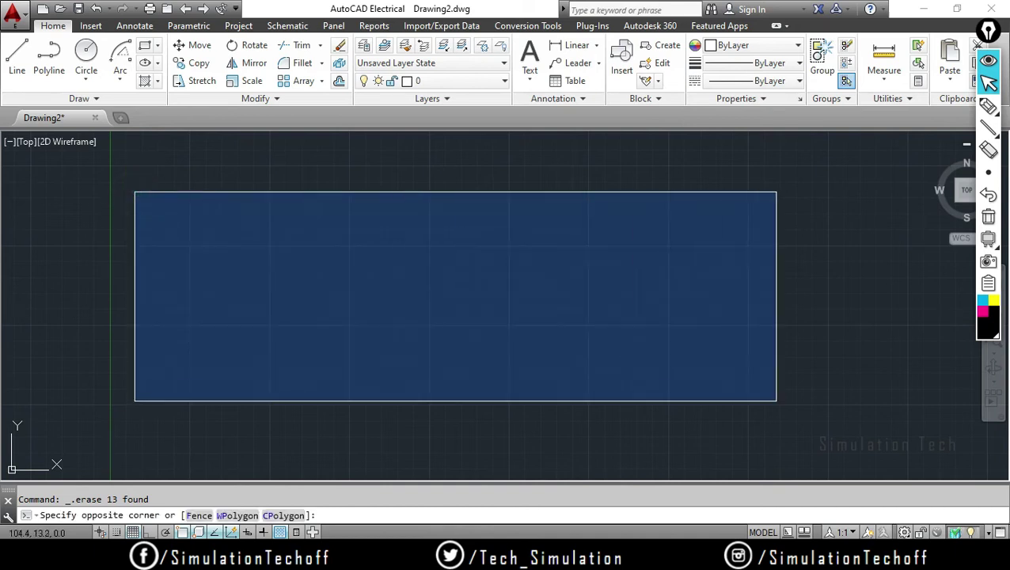
Step: Finish the empty crossing selection on the blank canvas
{"action": "left_click", "coordinate": [887, 465]}
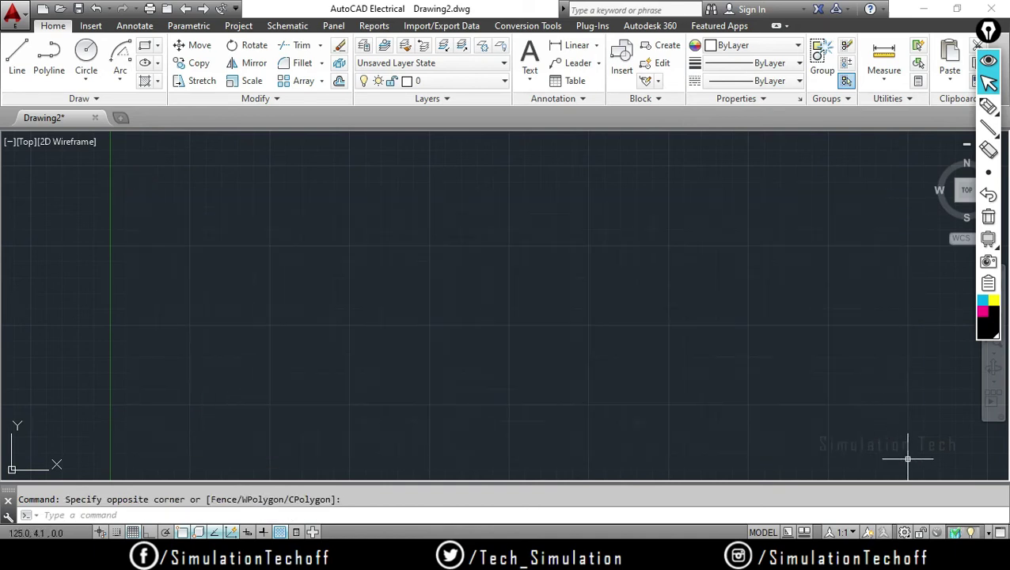
{"action": "left_click", "coordinate": [908, 459]}
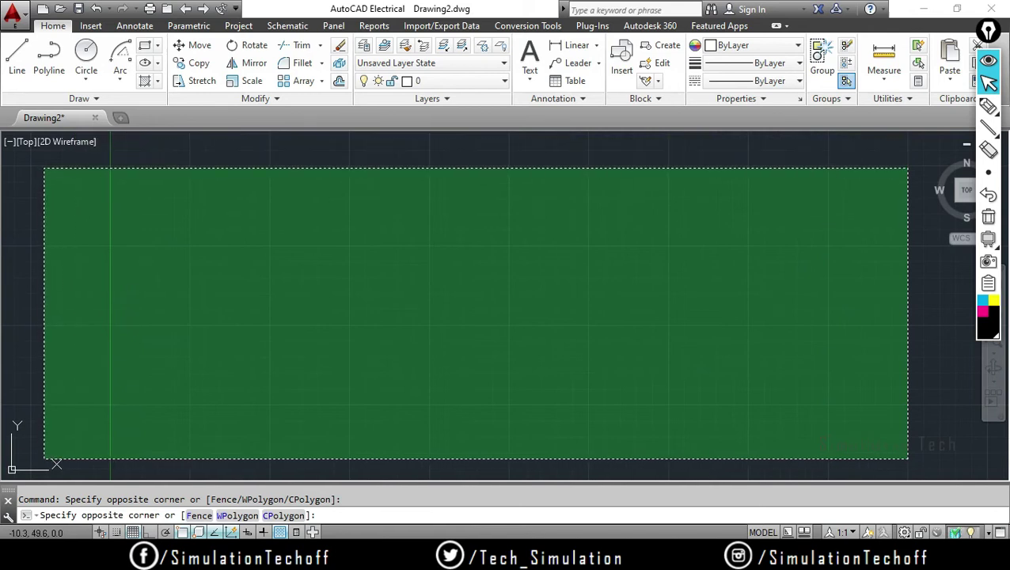
{"action": "left_click", "coordinate": [157, 185]}
Step: Draw an 8-segment zigzag left to right using Line from the Home tab
{"action": "left_click", "coordinate": [18, 55]}
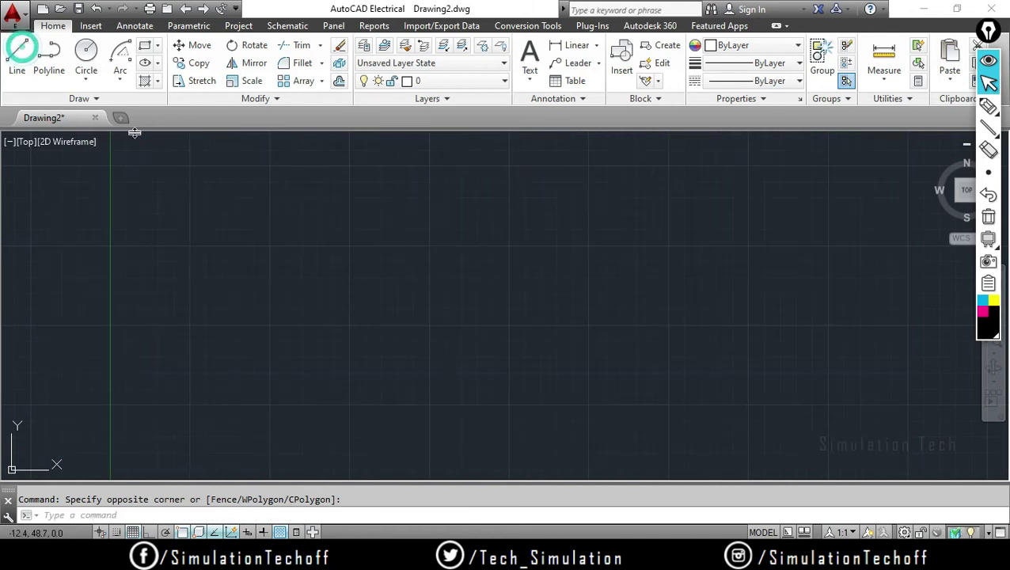
{"action": "left_click", "coordinate": [193, 363]}
{"action": "left_click", "coordinate": [302, 203]}
{"action": "left_click", "coordinate": [390, 340]}
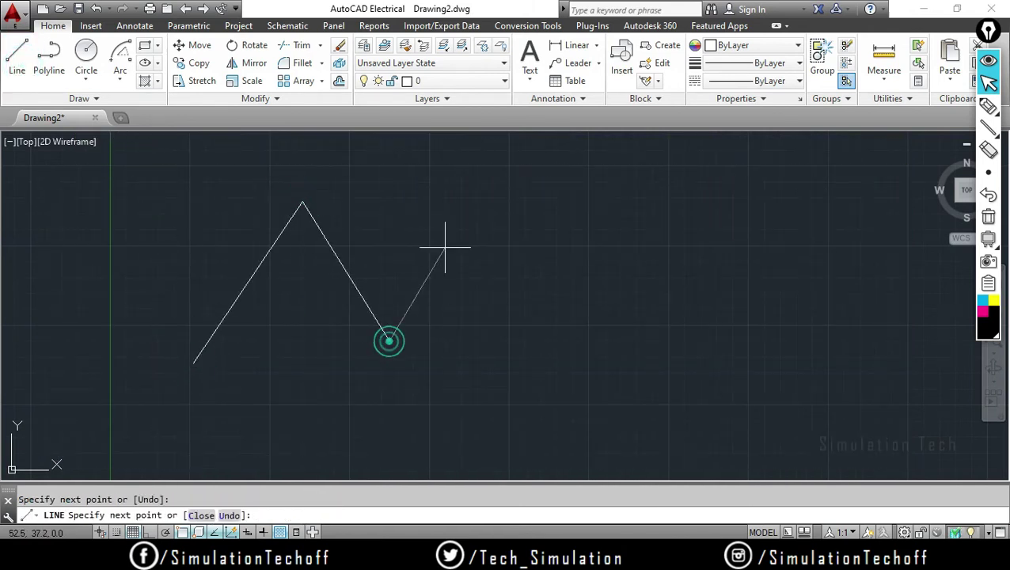
{"action": "left_click", "coordinate": [445, 249]}
{"action": "left_click", "coordinate": [585, 353]}
{"action": "left_click", "coordinate": [639, 279]}
{"action": "left_click", "coordinate": [730, 353]}
{"action": "left_click", "coordinate": [798, 232]}
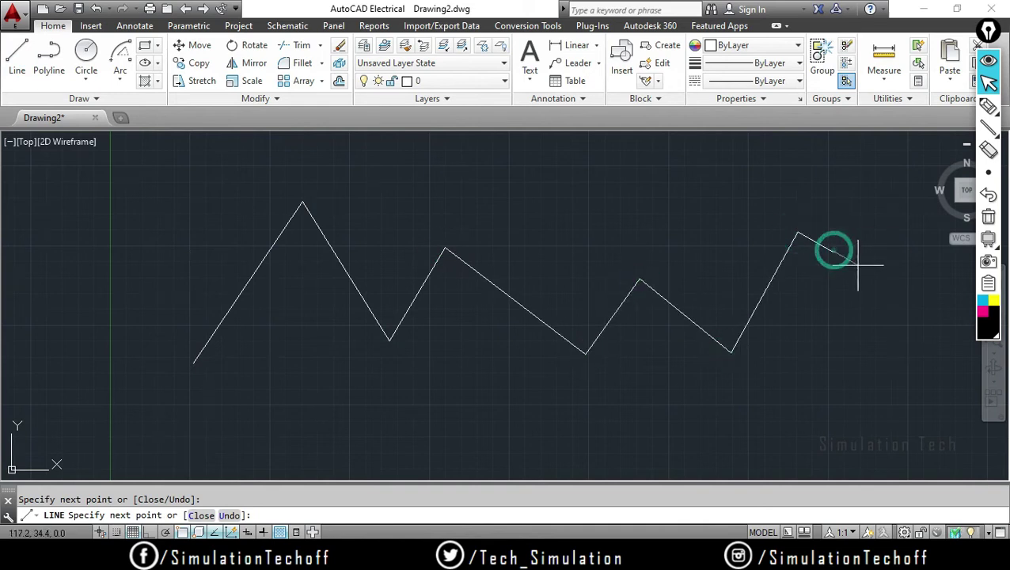
{"action": "left_click", "coordinate": [832, 252]}
{"action": "key", "text": "Escape"}
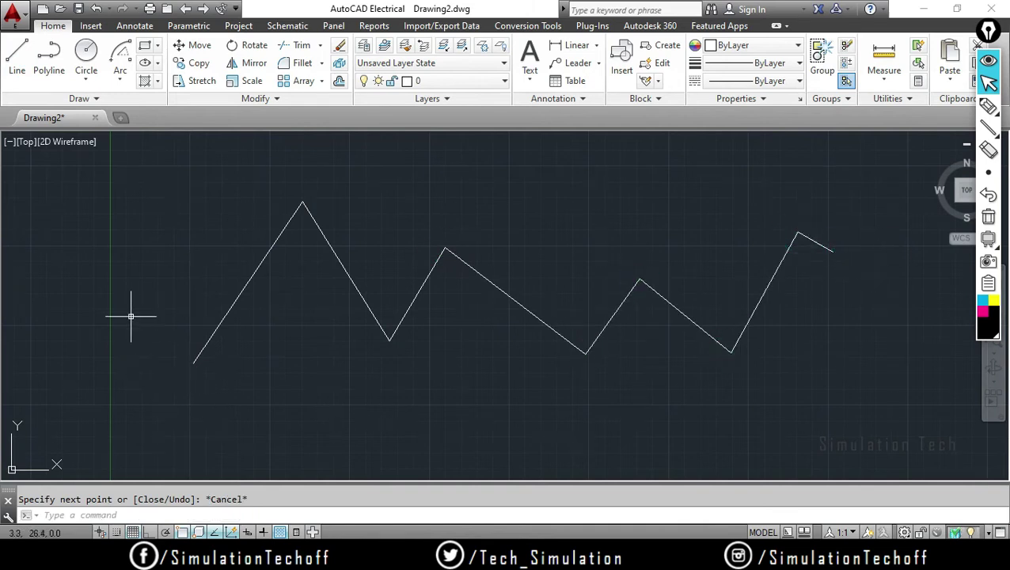
{"action": "left_click", "coordinate": [112, 255]}
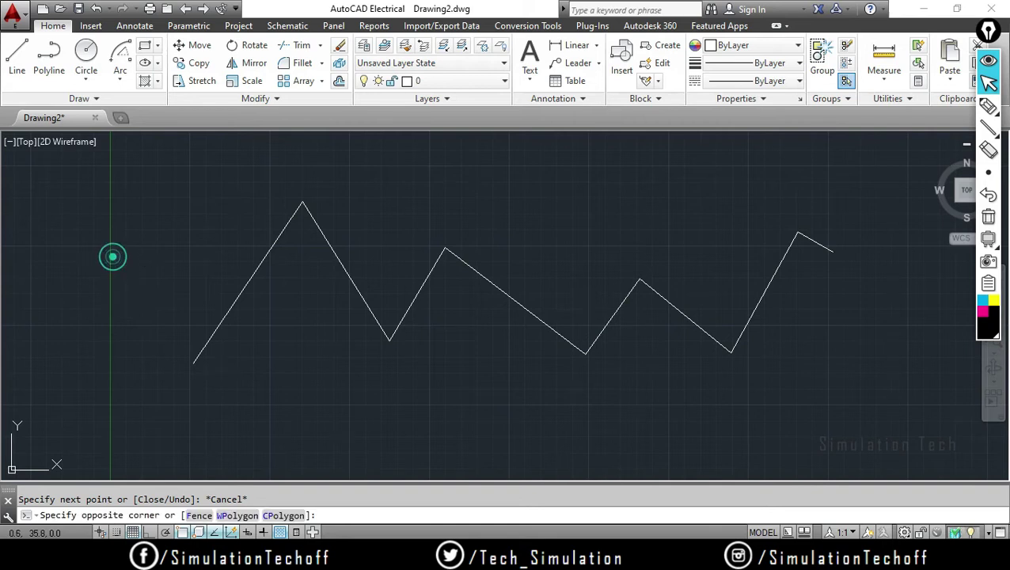
{"action": "middle_click_drag", "start_coordinate": [774, 480], "coordinate": [774, 464]}
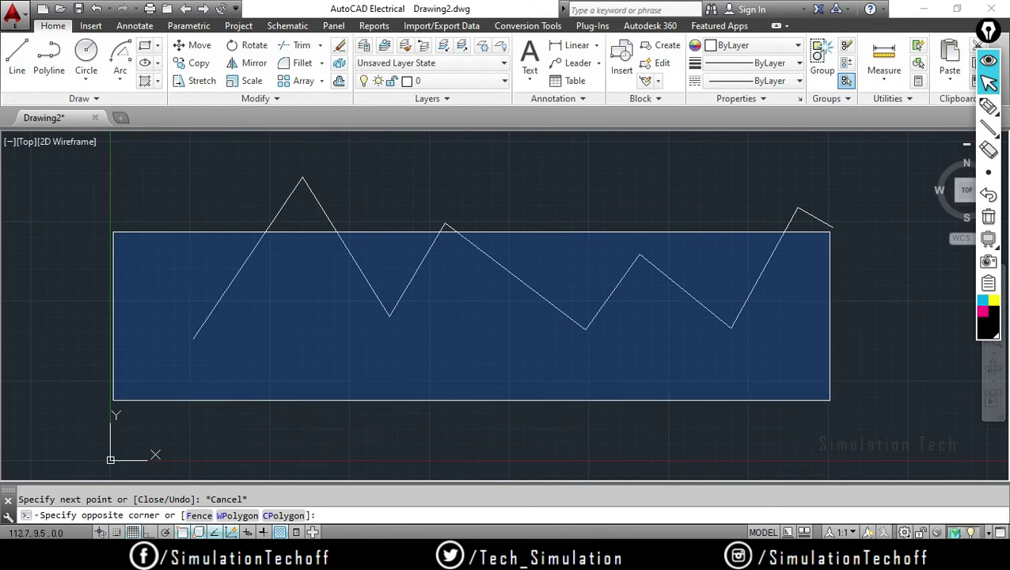
{"action": "left_click", "coordinate": [829, 399]}
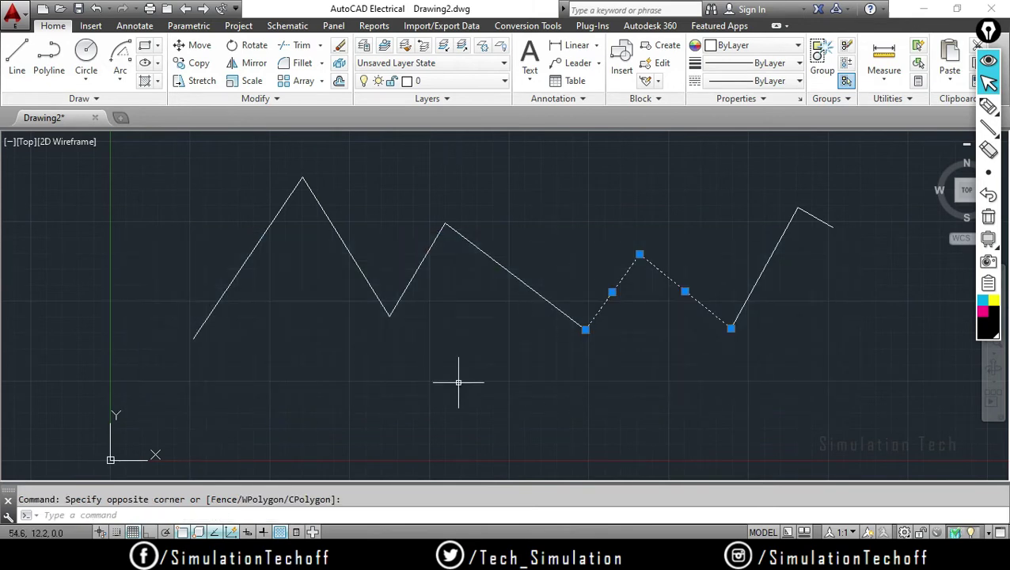
{"action": "left_click", "coordinate": [174, 232]}
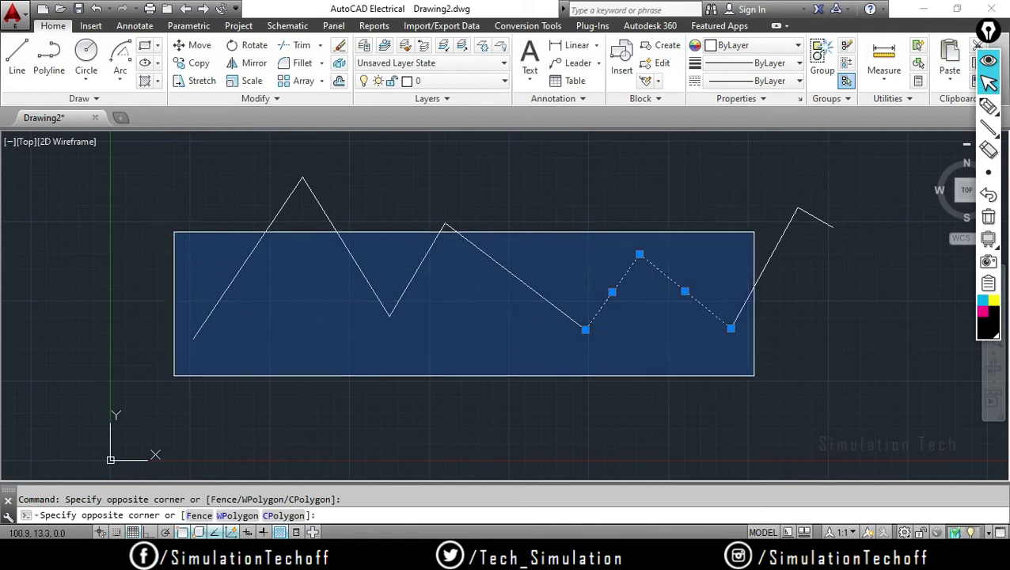
{"action": "left_click", "coordinate": [829, 427]}
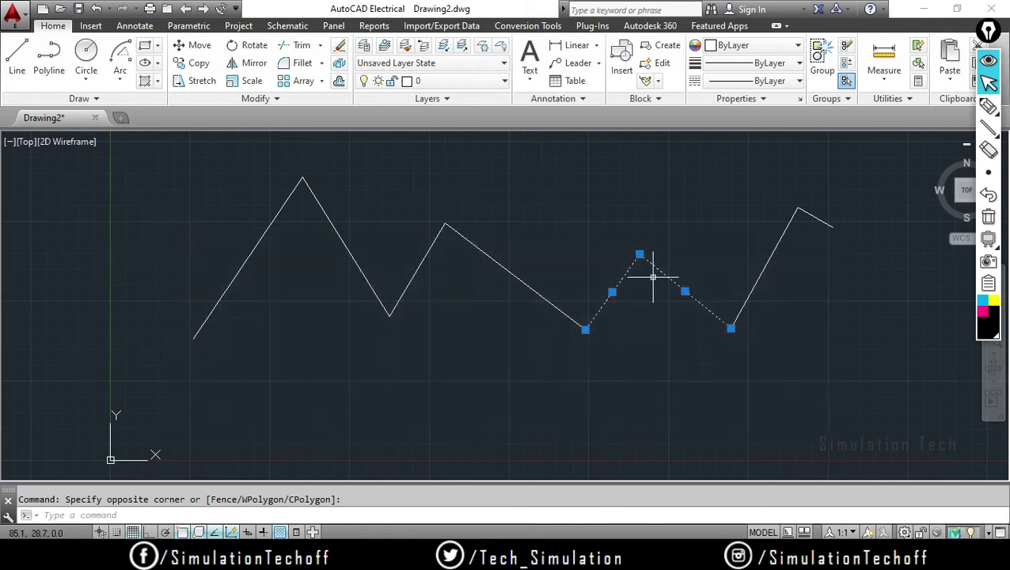
{"action": "key", "text": "Escape"}
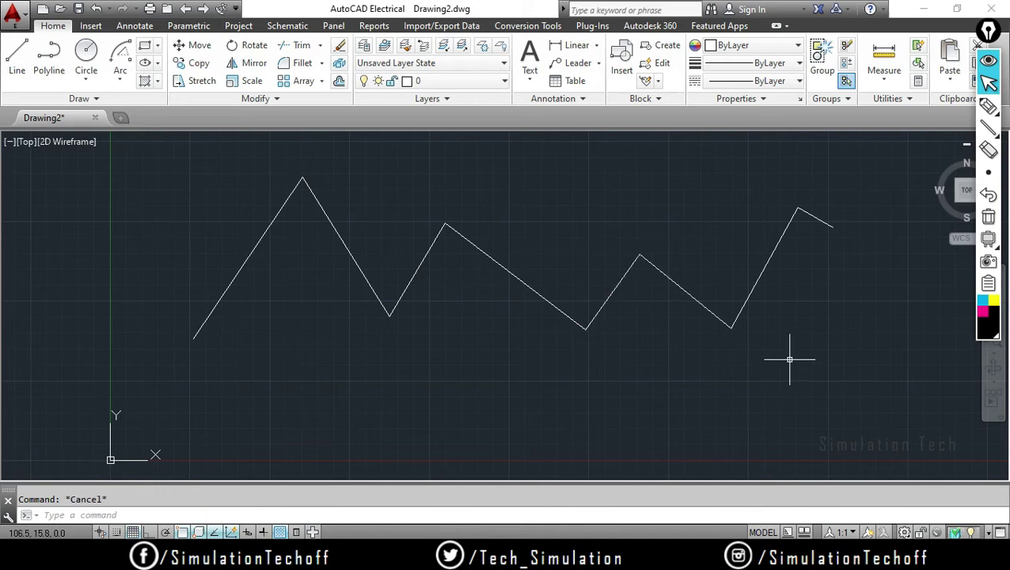
{"action": "left_click", "coordinate": [872, 425]}
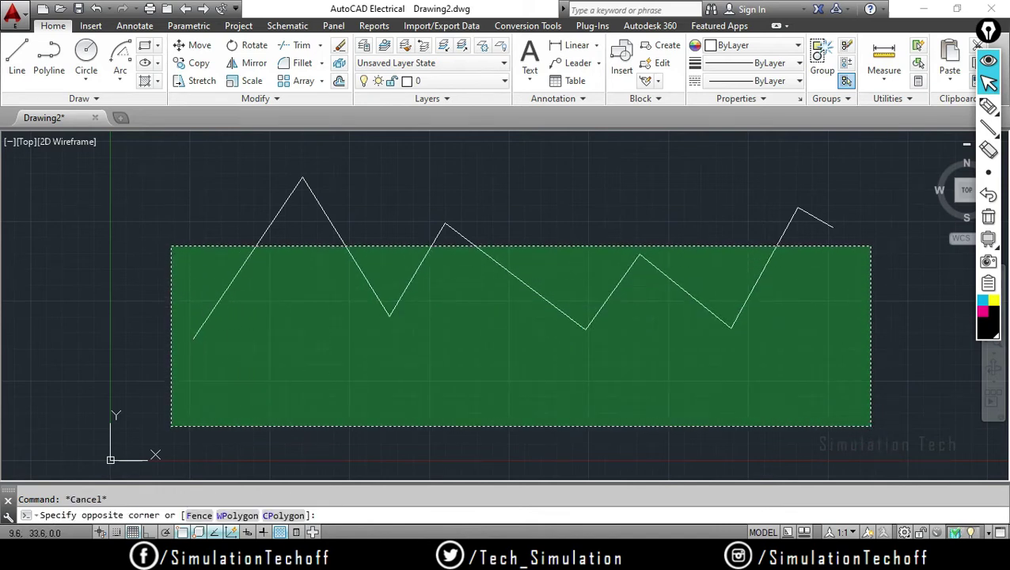
{"action": "left_click", "coordinate": [171, 246]}
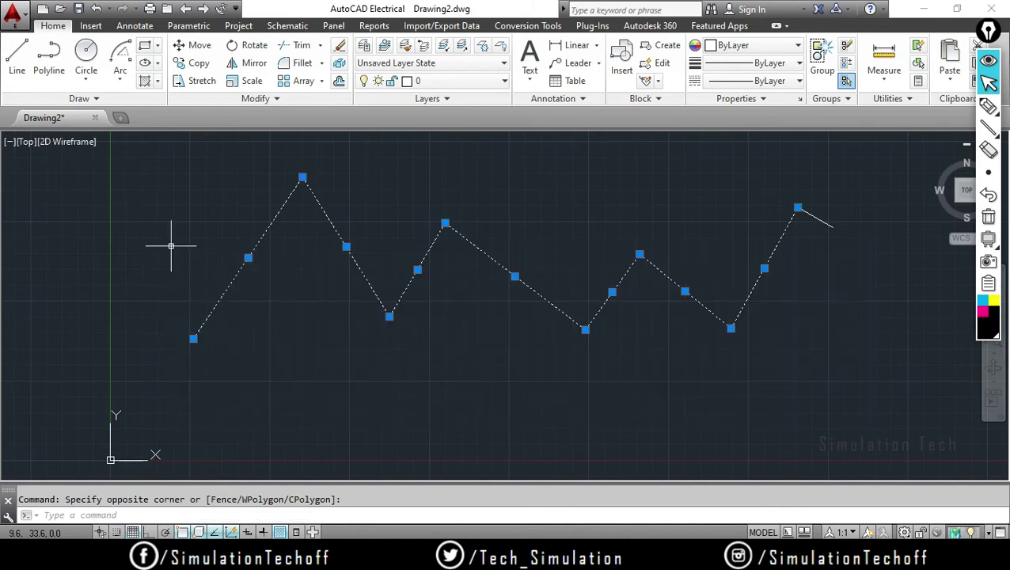
{"action": "left_click", "coordinate": [153, 245]}
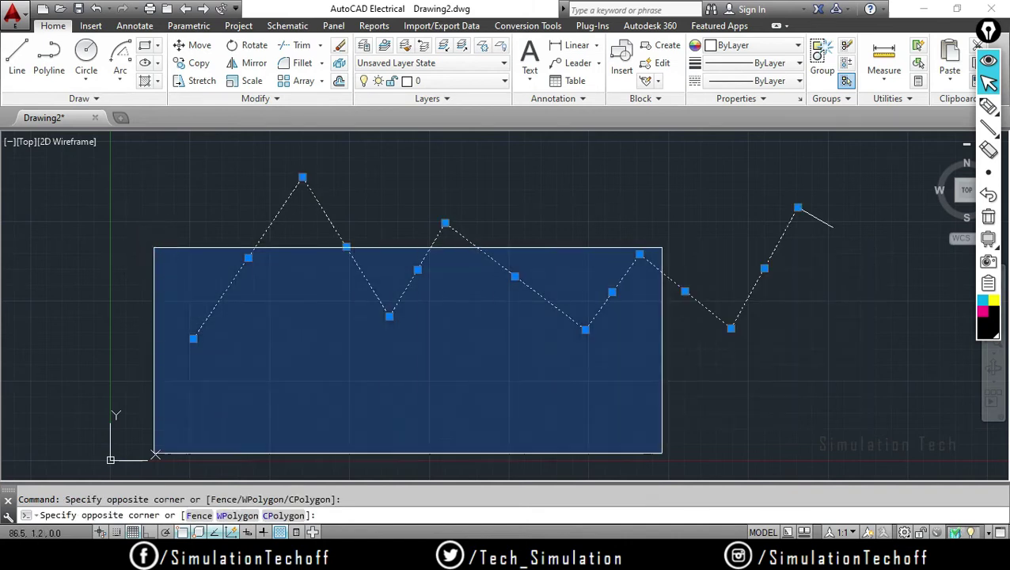
{"action": "left_click", "coordinate": [135, 360]}
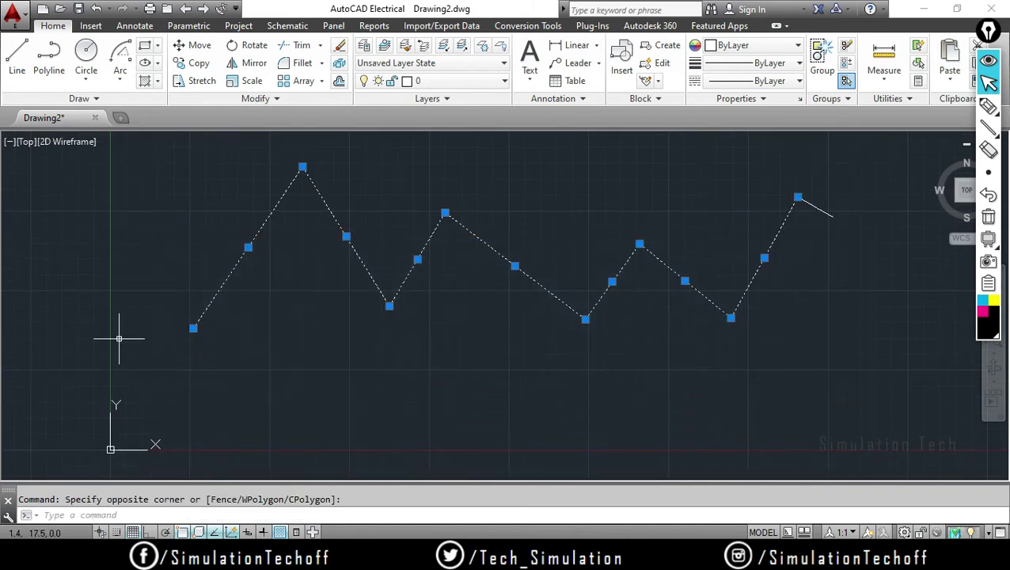
{"action": "left_click", "coordinate": [826, 384]}
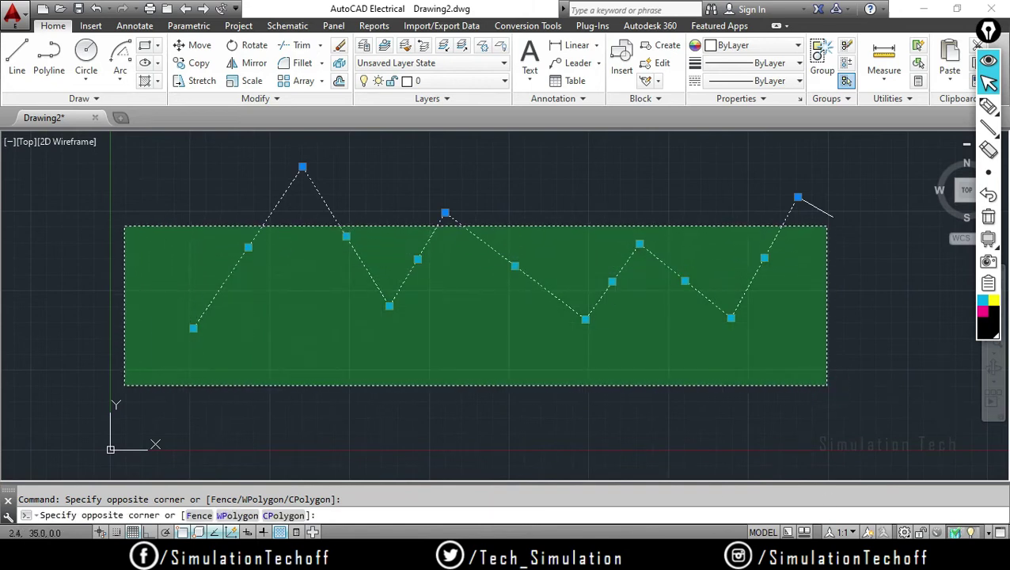
{"action": "left_click", "coordinate": [121, 210]}
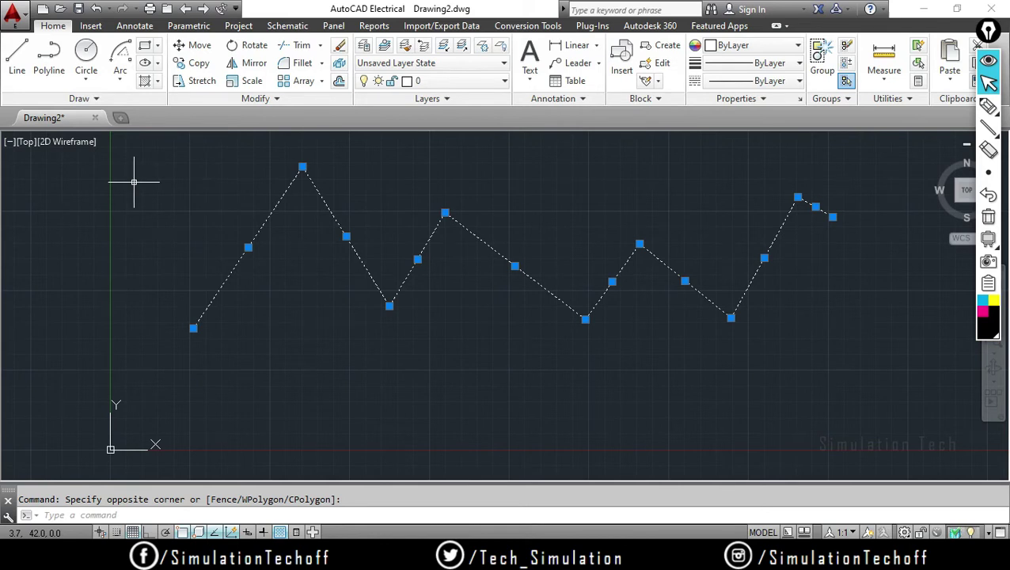
{"action": "key", "text": "Escape"}
{"action": "scroll", "coordinate": [538, 345], "scroll_direction": "up", "scroll_amount": 2}
Step: Start a polyline below the zigzag, then cancel and erase the short piece
{"action": "scroll", "coordinate": [538, 344], "scroll_direction": "down", "scroll_amount": 3}
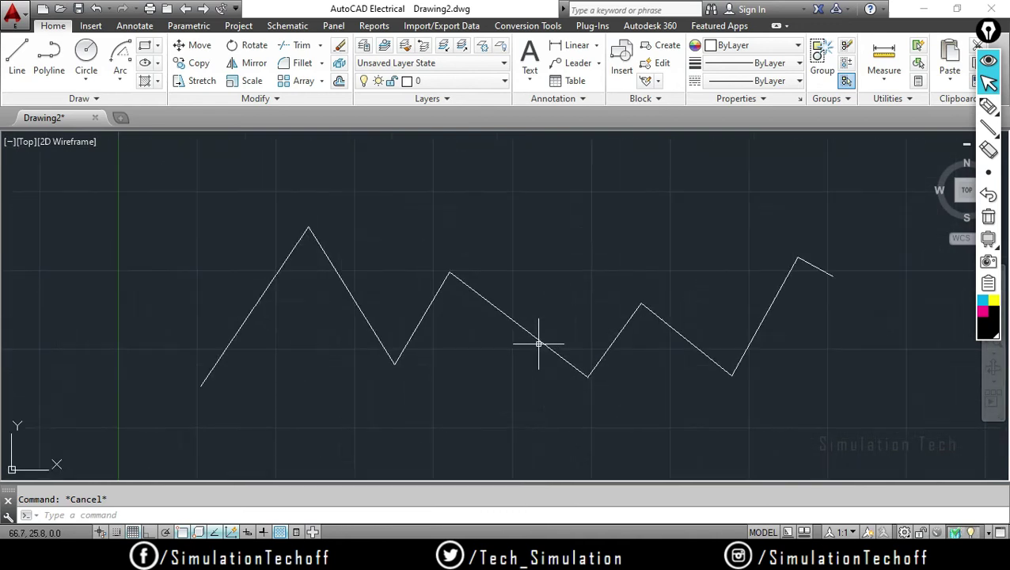
{"action": "scroll", "coordinate": [522, 412], "scroll_direction": "down", "scroll_amount": 1}
{"action": "mouse_move", "coordinate": [536, 412]}
{"action": "middle_mouse_down"}
{"action": "mouse_move", "coordinate": [533, 344]}
{"action": "mouse_move", "coordinate": [551, 331]}
{"action": "middle_mouse_up"}
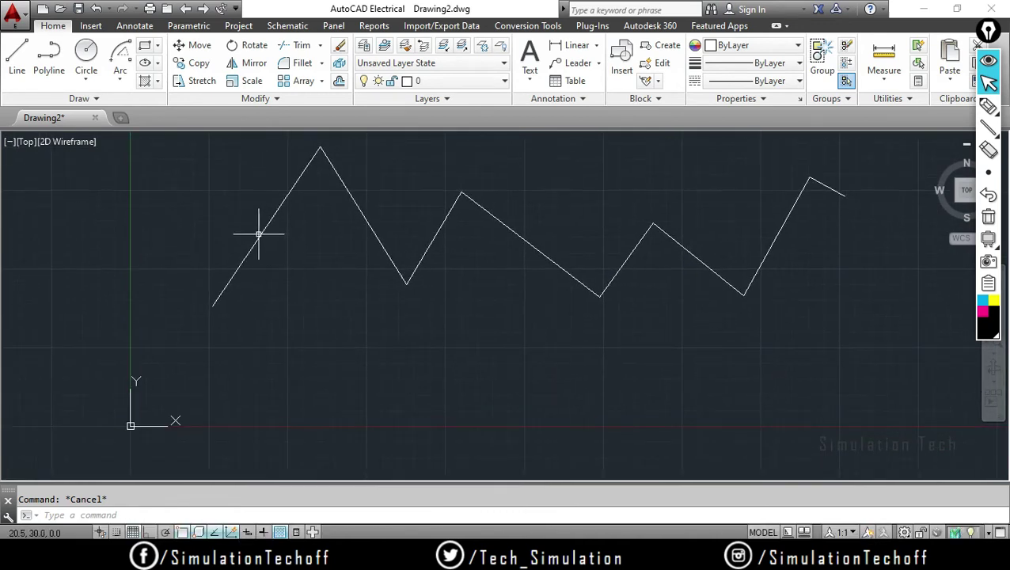
{"action": "left_click", "coordinate": [49, 57]}
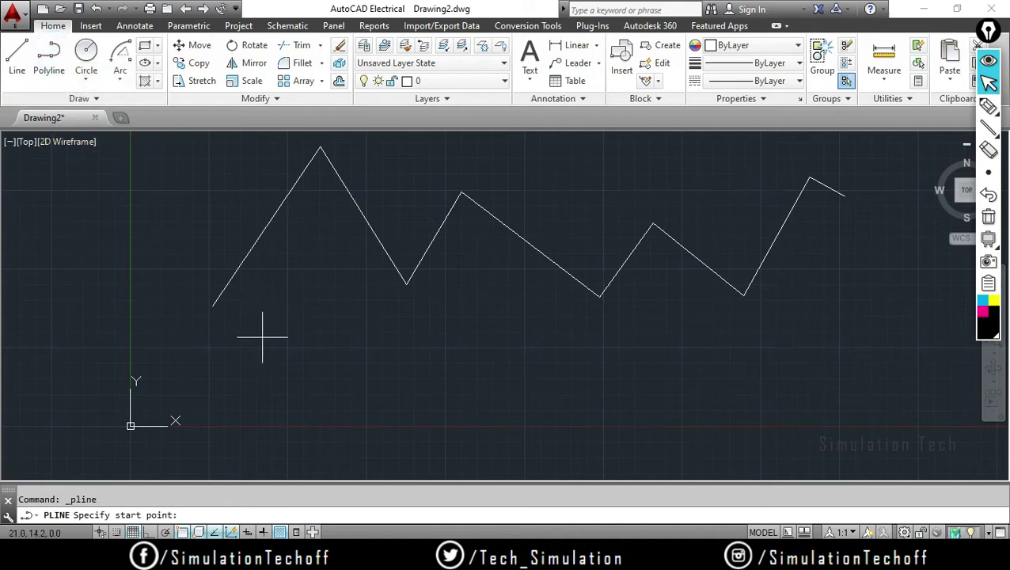
{"action": "left_click", "coordinate": [236, 428]}
{"action": "left_click", "coordinate": [296, 342]}
{"action": "key", "text": "Escape"}
{"action": "left_click", "coordinate": [516, 394]}
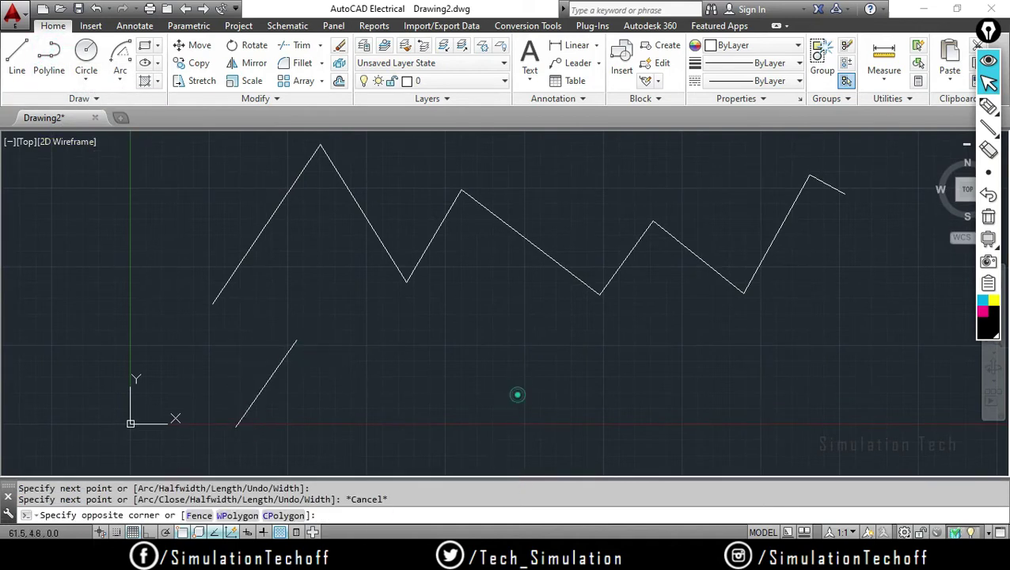
{"action": "left_click", "coordinate": [265, 371]}
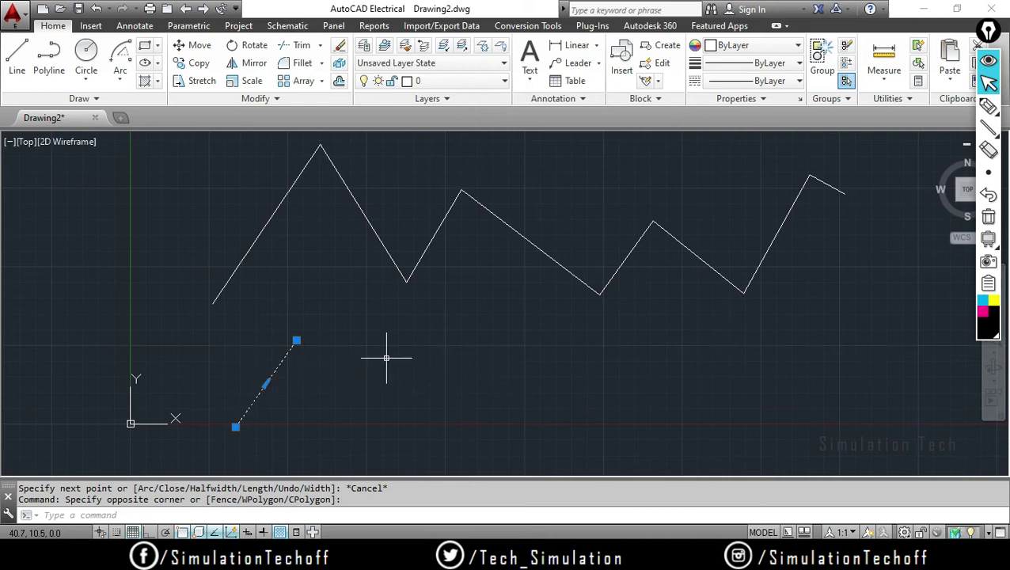
{"action": "key", "text": "Delete"}
Step: Draw a 7-segment polyline zigzag beneath the upper line zigzag
{"action": "left_click", "coordinate": [48, 57]}
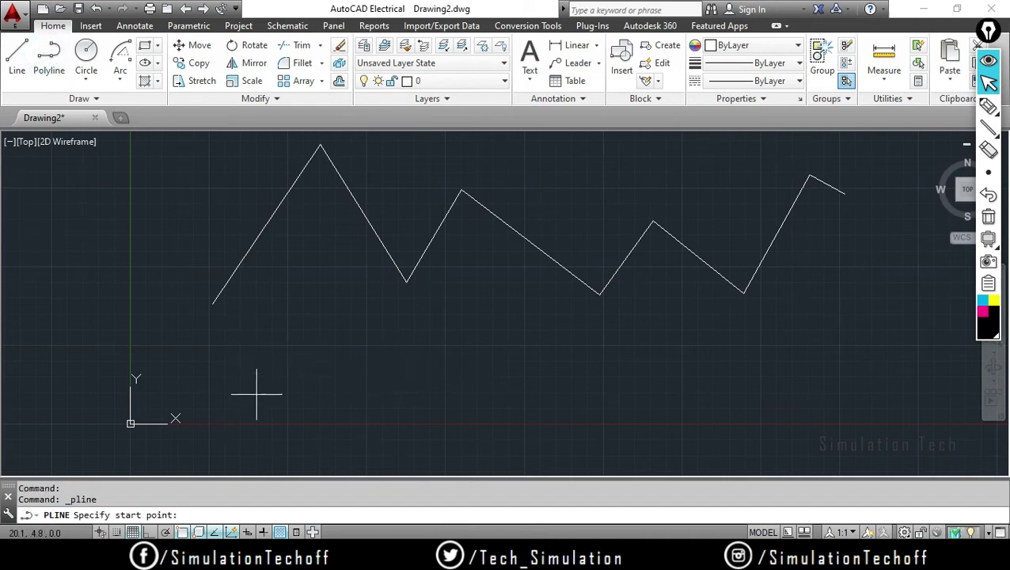
{"action": "left_click", "coordinate": [249, 429]}
{"action": "left_click", "coordinate": [305, 365]}
{"action": "left_click", "coordinate": [429, 435]}
{"action": "left_click", "coordinate": [461, 382]}
{"action": "left_click", "coordinate": [609, 458]}
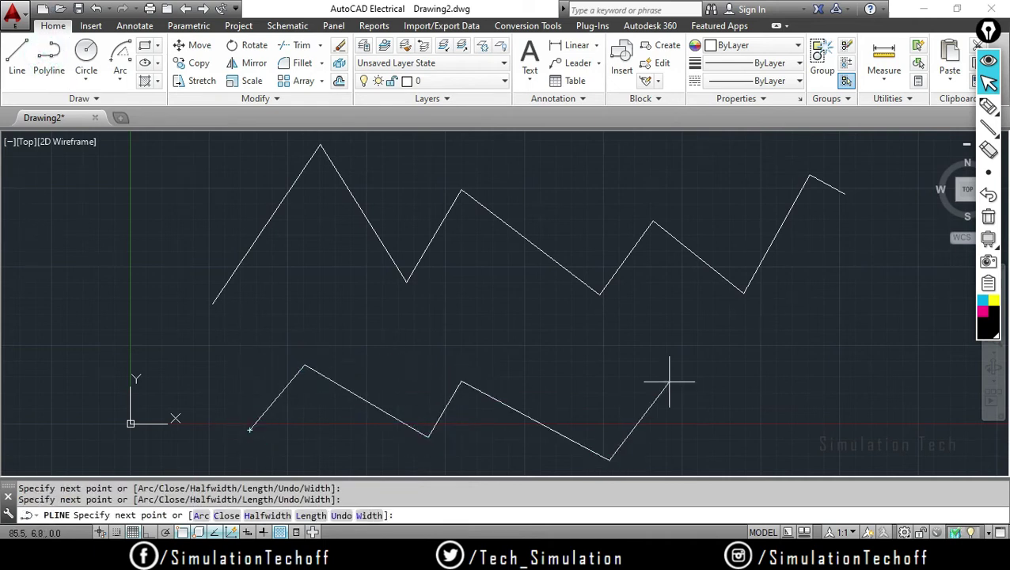
{"action": "left_click", "coordinate": [670, 382]}
{"action": "left_click", "coordinate": [860, 451]}
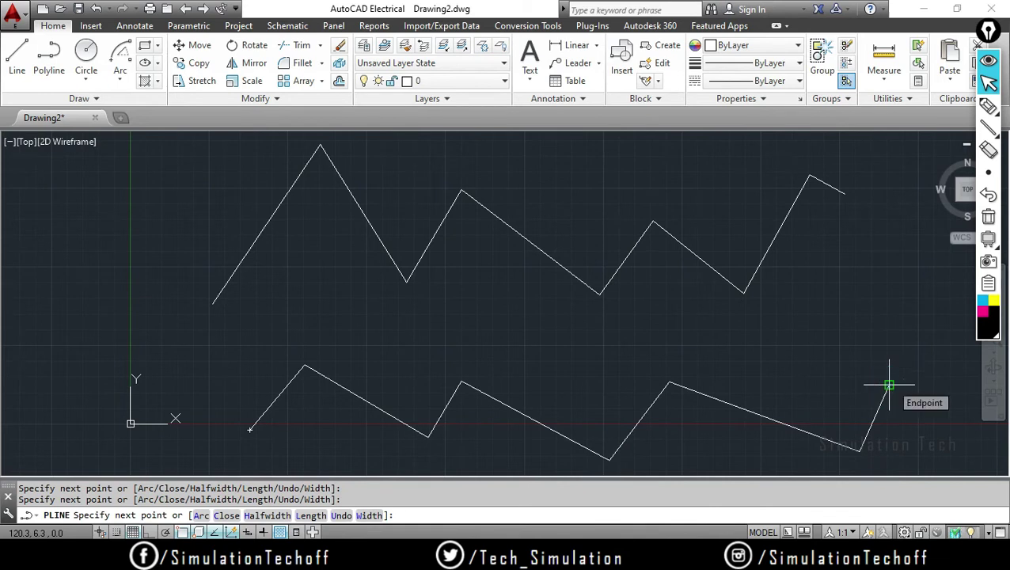
{"action": "left_click", "coordinate": [888, 384]}
{"action": "key", "text": "Return"}
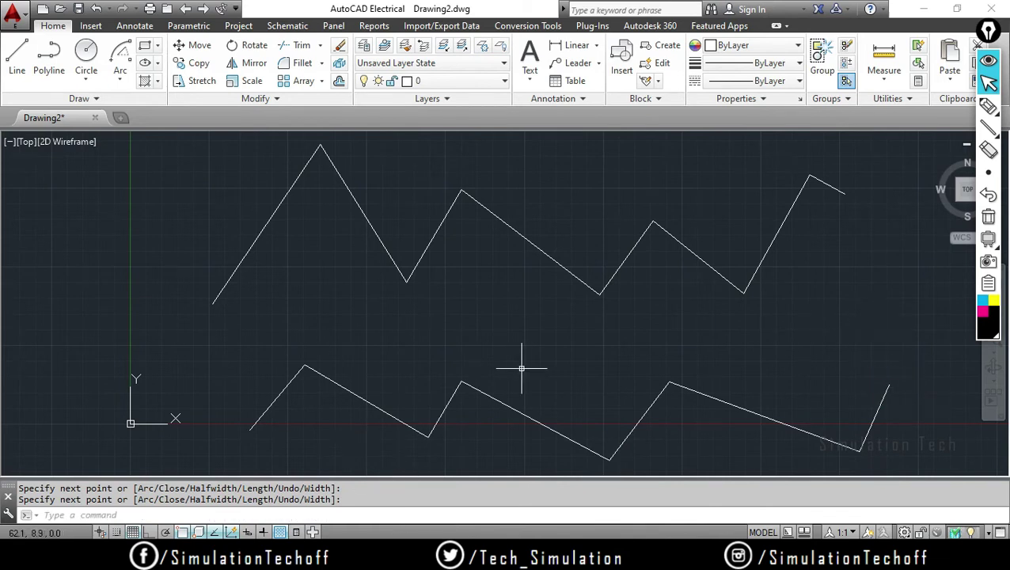
{"action": "mouse_move", "coordinate": [522, 368]}
{"action": "middle_mouse_down"}
{"action": "mouse_move", "coordinate": [492, 367]}
{"action": "mouse_move", "coordinate": [448, 319]}
{"action": "mouse_move", "coordinate": [489, 348]}
{"action": "middle_mouse_up"}
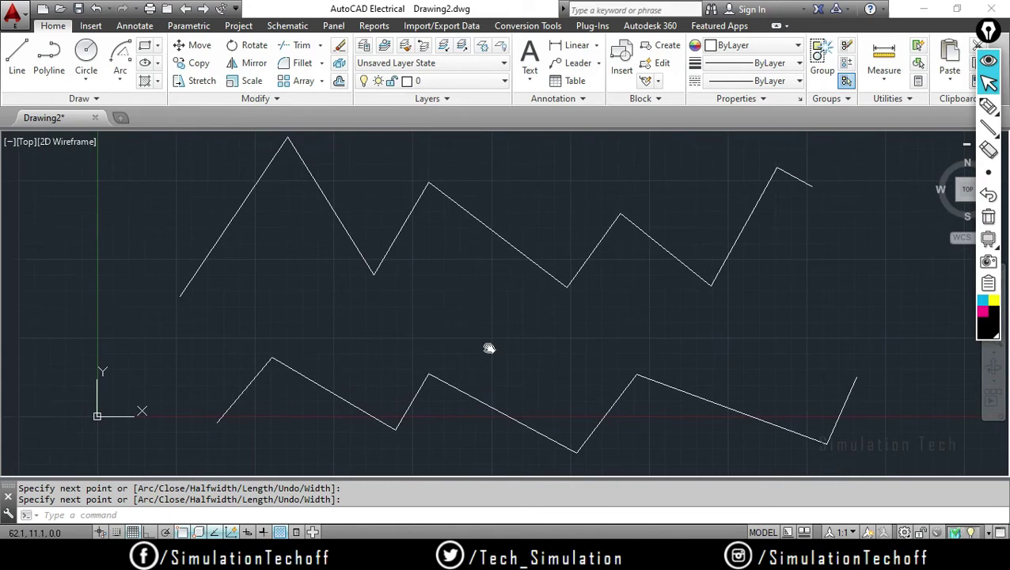
Step: Delete the diagonal segment between the upper zigzag's two peaks
{"action": "left_click", "coordinate": [227, 225]}
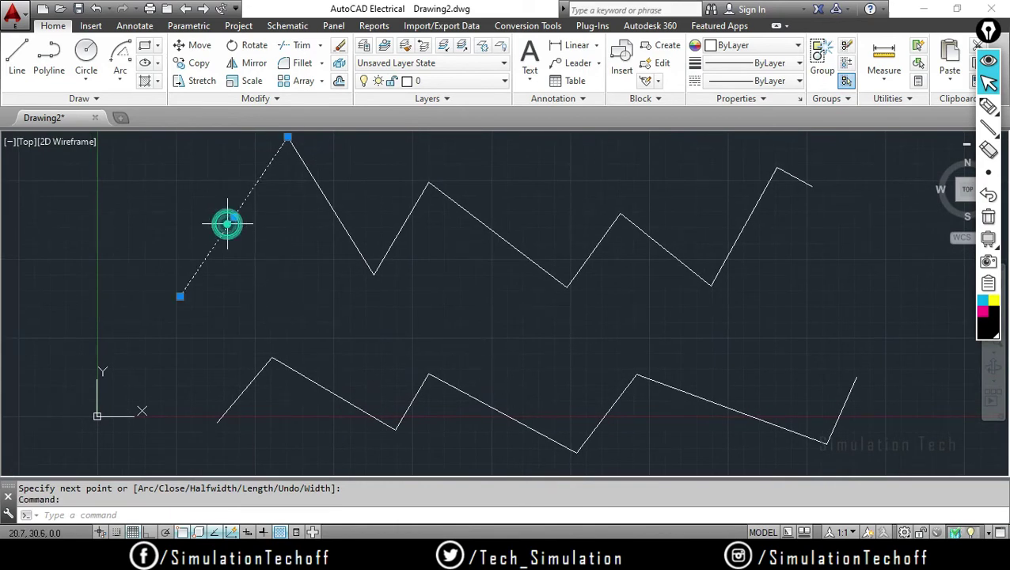
{"action": "left_click", "coordinate": [349, 235]}
{"action": "left_click", "coordinate": [401, 228]}
{"action": "key", "text": "Escape"}
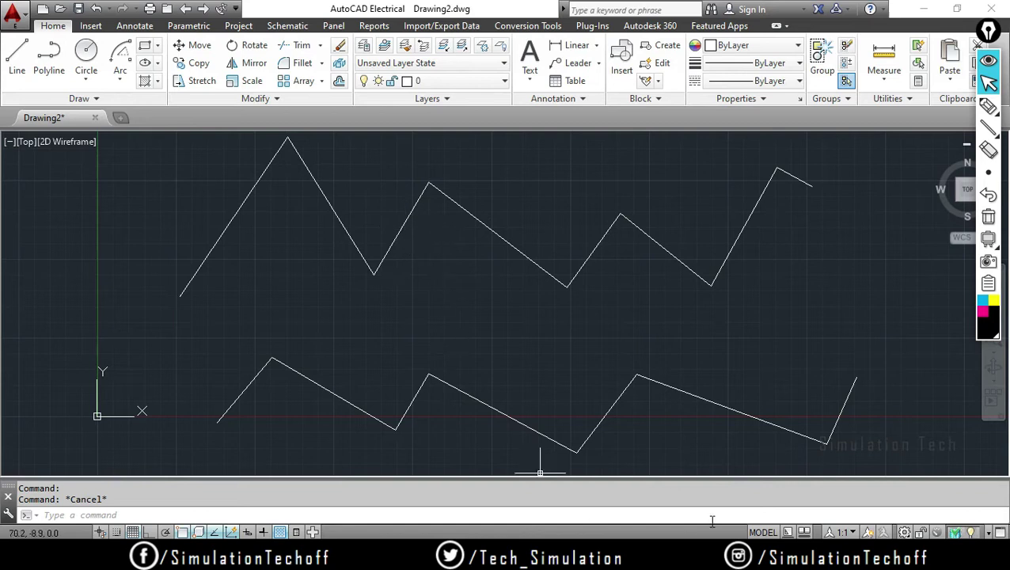
{"action": "left_click", "coordinate": [404, 222]}
{"action": "key", "text": "Delete"}
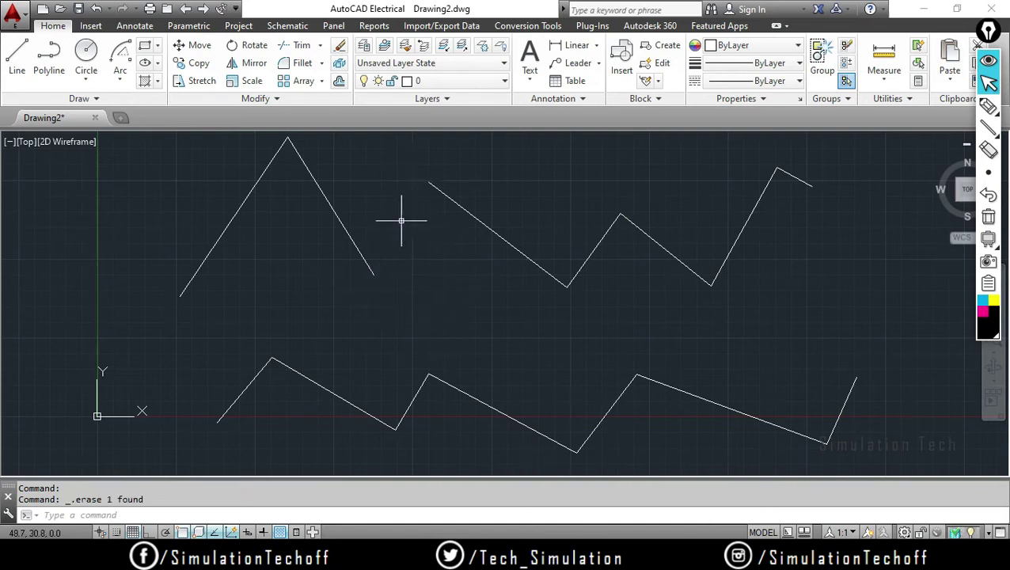
{"action": "key", "text": "Escape"}
{"action": "left_click", "coordinate": [324, 388]}
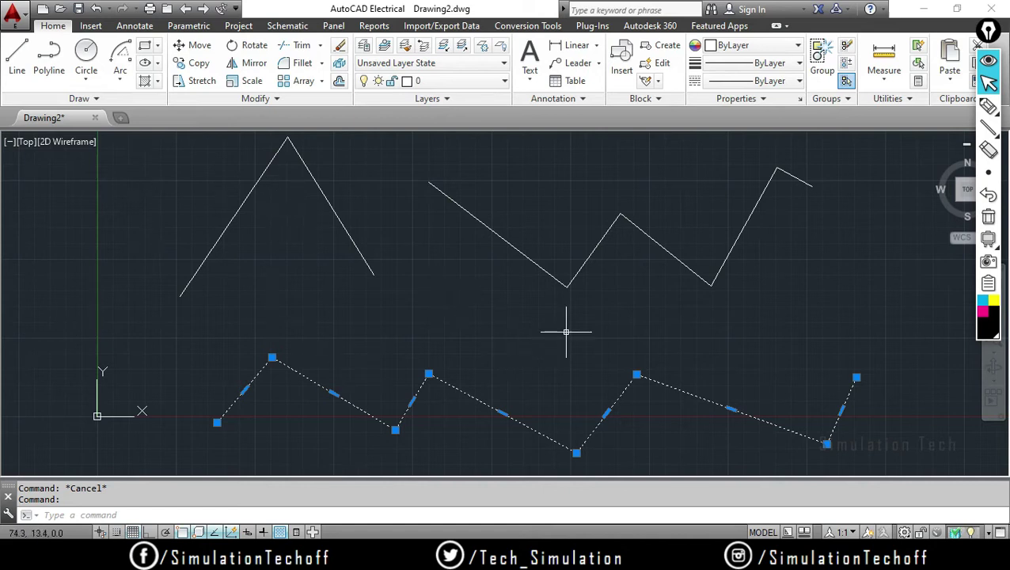
Step: Draw a third, 5-segment polyline zigzag with the polyline command
{"action": "key", "text": "Escape"}
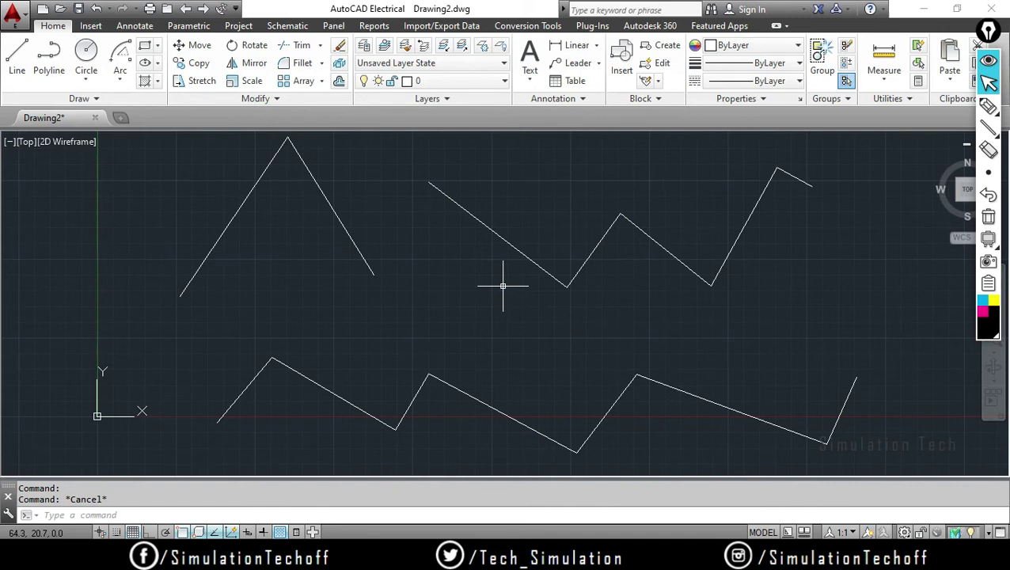
{"action": "type", "text": "pol"}
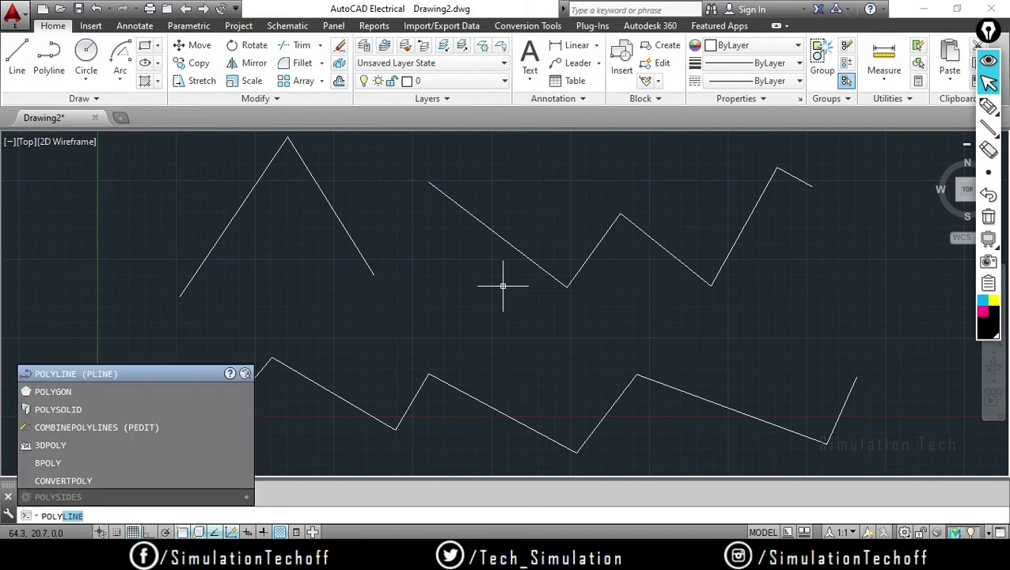
{"action": "type", "text": "lin"}
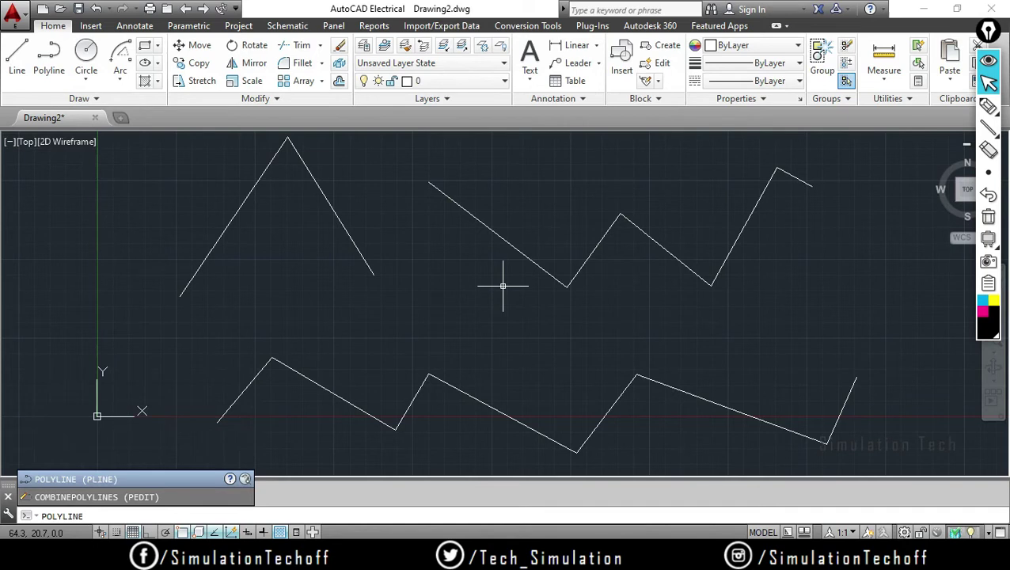
{"action": "key", "text": "Return"}
{"action": "left_click", "coordinate": [199, 349]}
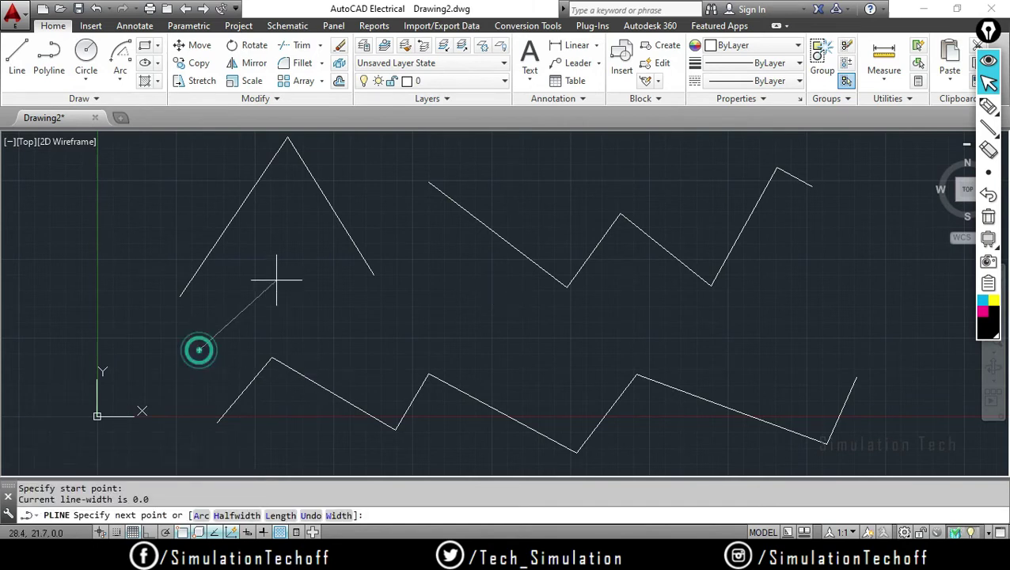
{"action": "left_click", "coordinate": [276, 279]}
{"action": "left_click", "coordinate": [345, 322]}
{"action": "left_click", "coordinate": [381, 271]}
{"action": "left_click", "coordinate": [473, 310]}
{"action": "left_click", "coordinate": [490, 273]}
{"action": "key", "text": "Escape"}
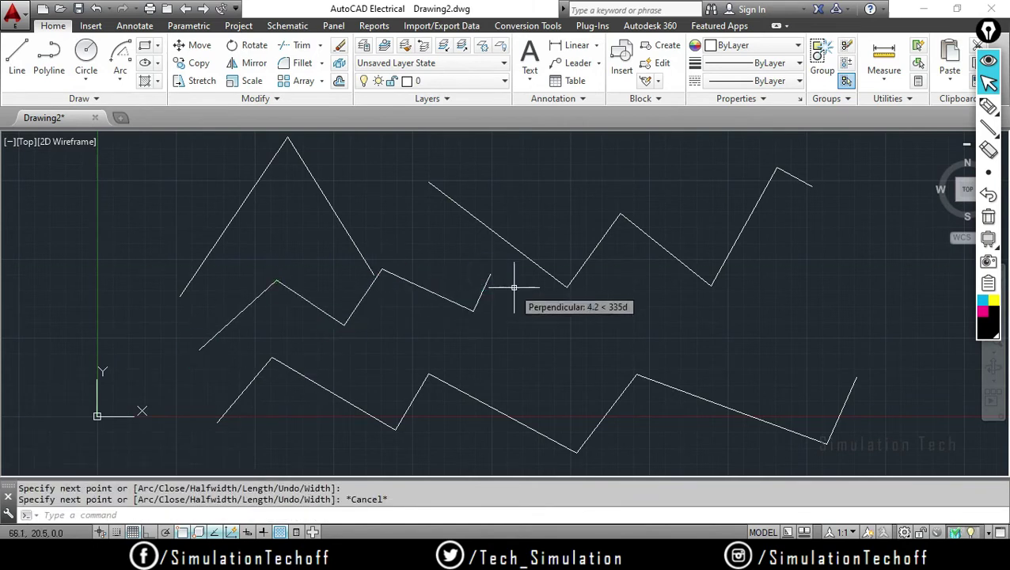
Step: Window-select every zigzag and erase them all
{"action": "left_click", "coordinate": [872, 453]}
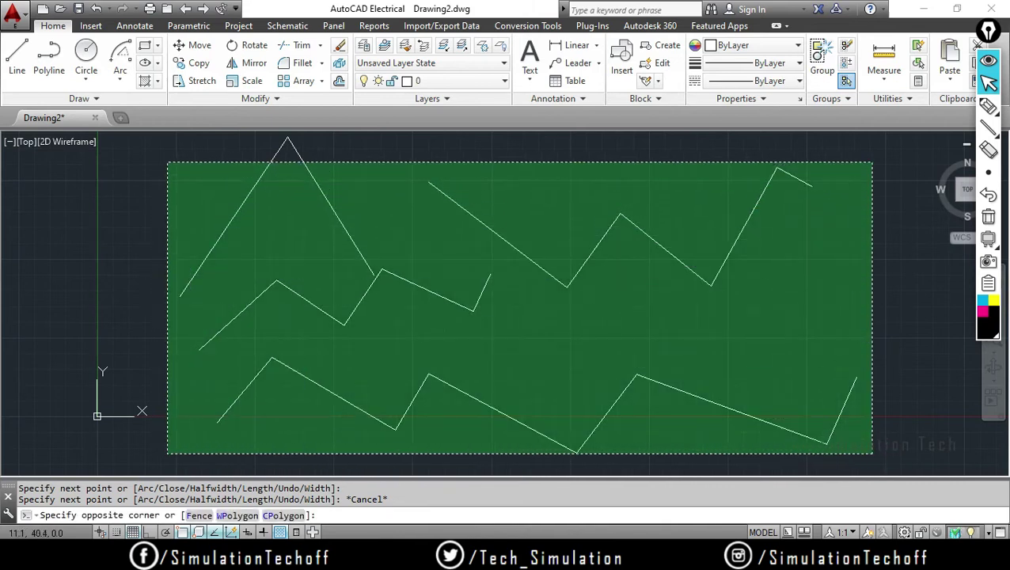
{"action": "left_click", "coordinate": [167, 162]}
{"action": "key", "text": "Delete"}
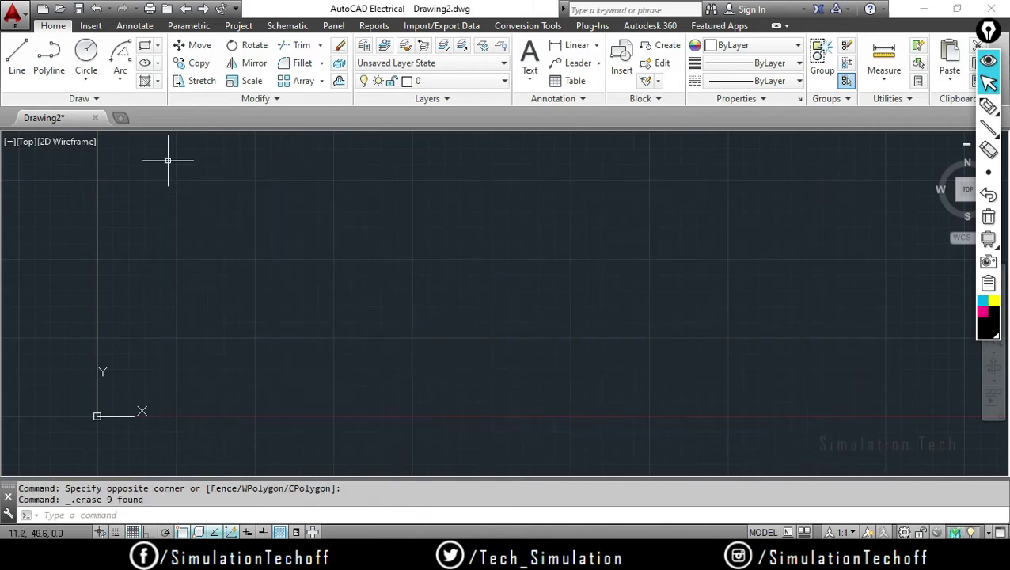
{"action": "type", "text": "PL"}
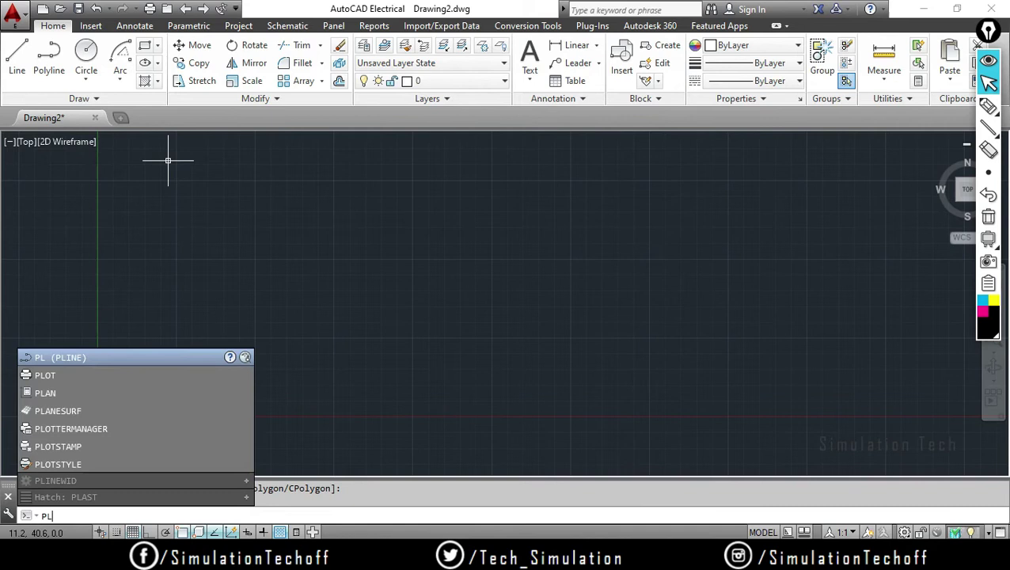
{"action": "type", "text": "INE"}
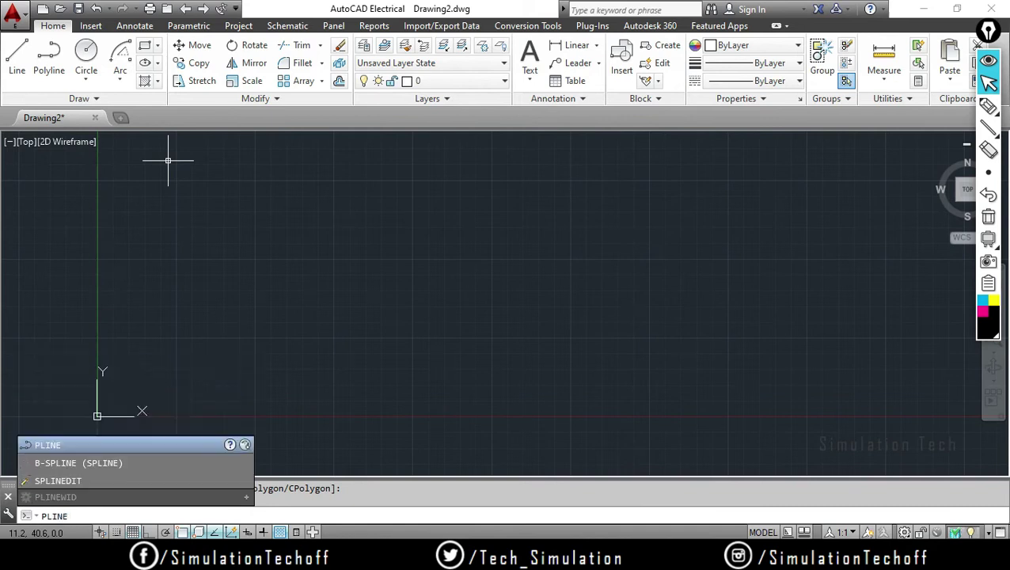
{"action": "key", "text": "Return"}
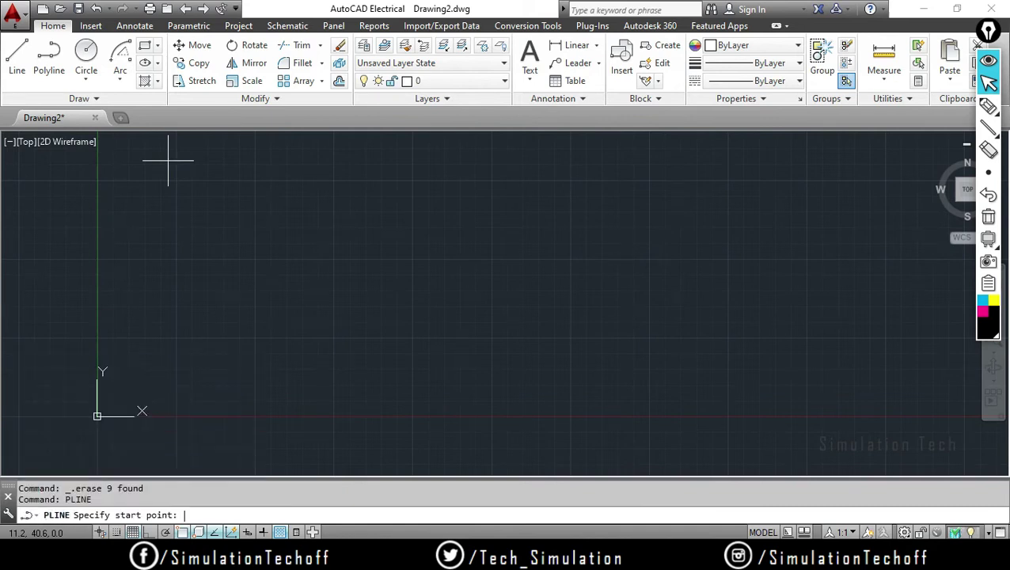
{"action": "left_click", "coordinate": [233, 302]}
{"action": "left_click", "coordinate": [431, 203]}
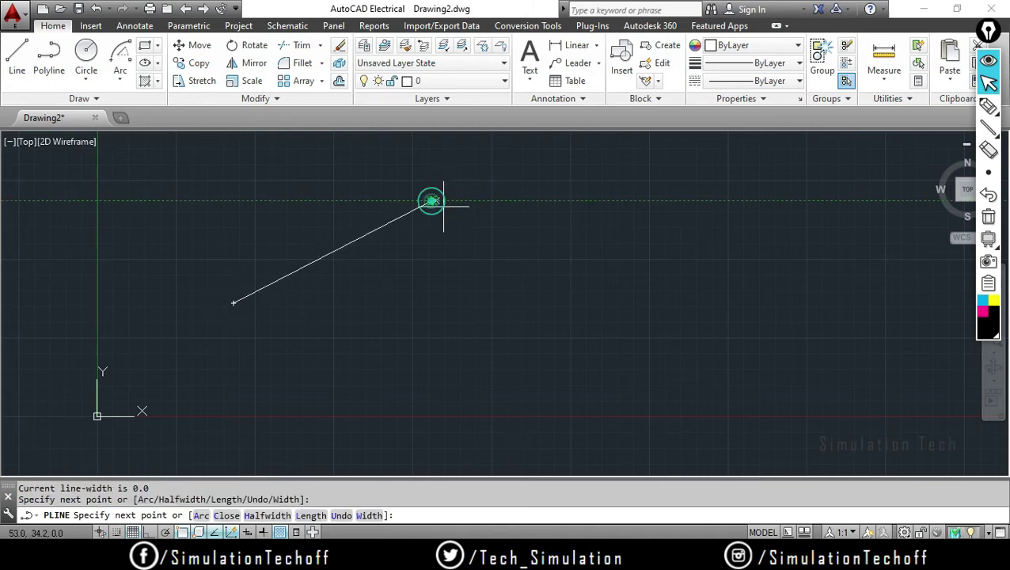
{"action": "left_click", "coordinate": [569, 324]}
{"action": "left_click", "coordinate": [681, 210]}
{"action": "left_click", "coordinate": [740, 281]}
{"action": "left_click", "coordinate": [884, 203]}
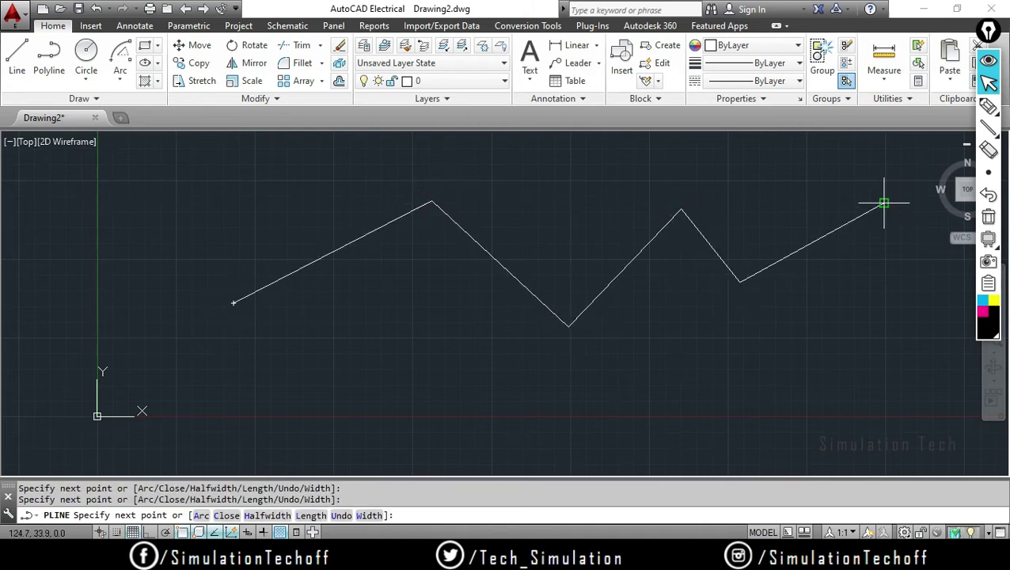
{"action": "key", "text": "Escape"}
{"action": "left_click", "coordinate": [892, 352]}
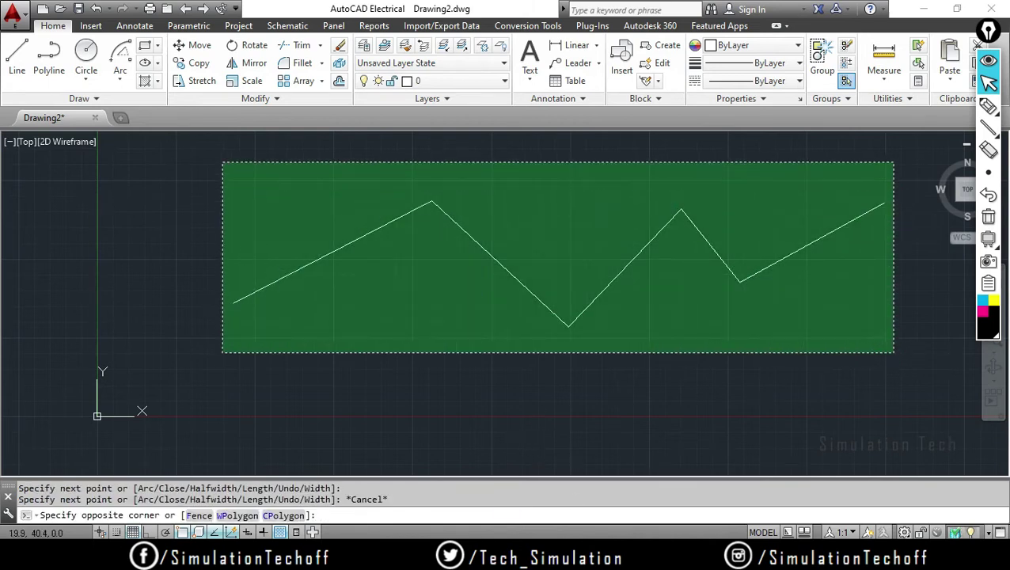
{"action": "left_click", "coordinate": [220, 162]}
{"action": "key", "text": "Delete"}
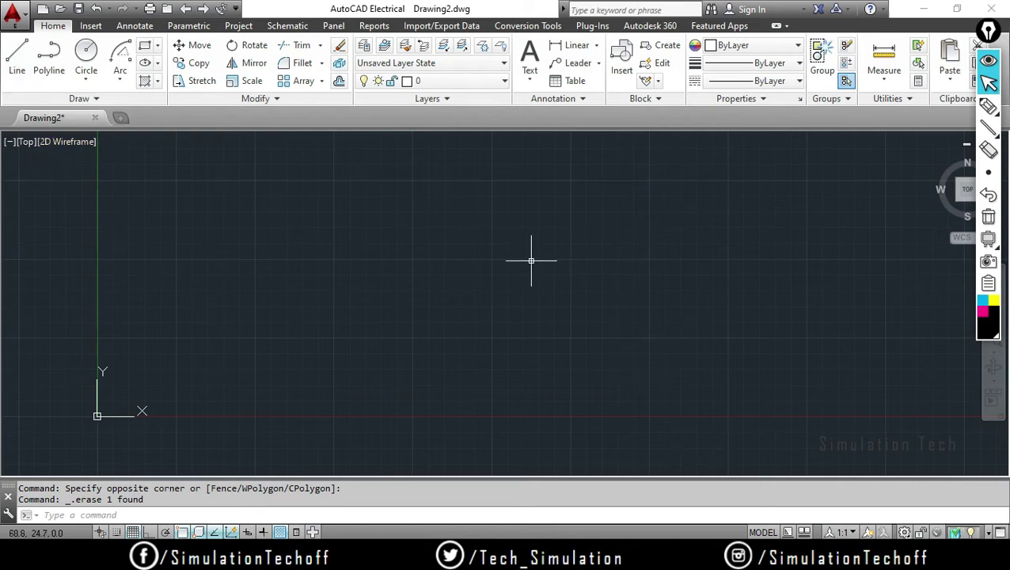
Step: Show PowerPoint's slide 36, Circle Command, then minimize the deck to return to AutoCAD
{"action": "key", "text": "alt+Tab"}
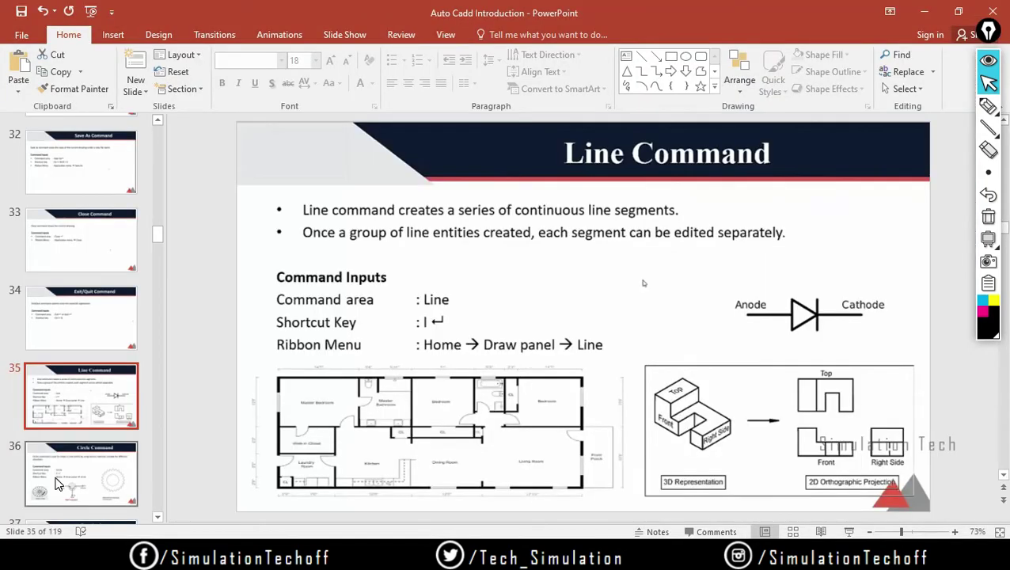
{"action": "left_click", "coordinate": [57, 484]}
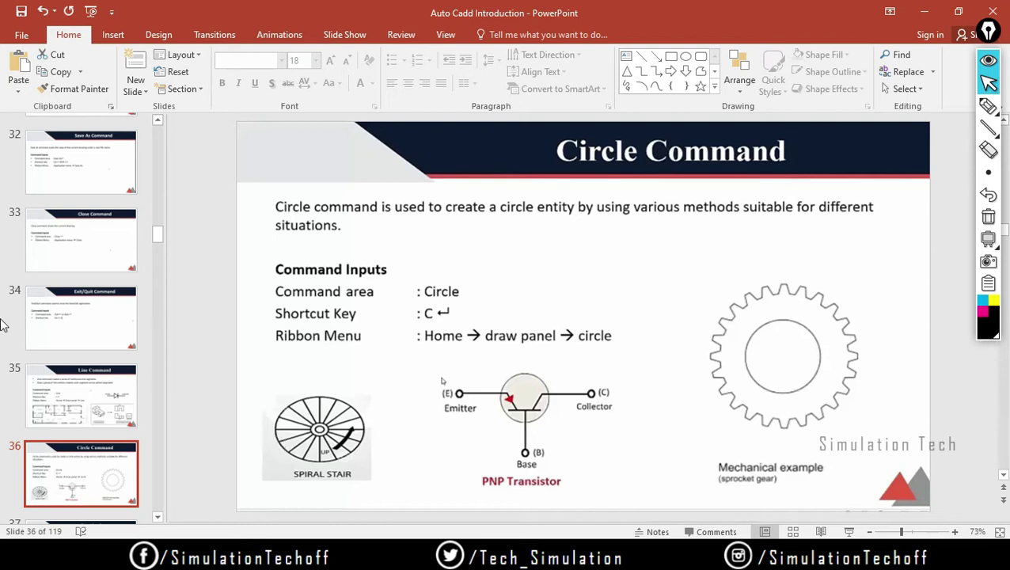
{"action": "left_click", "coordinate": [919, 11]}
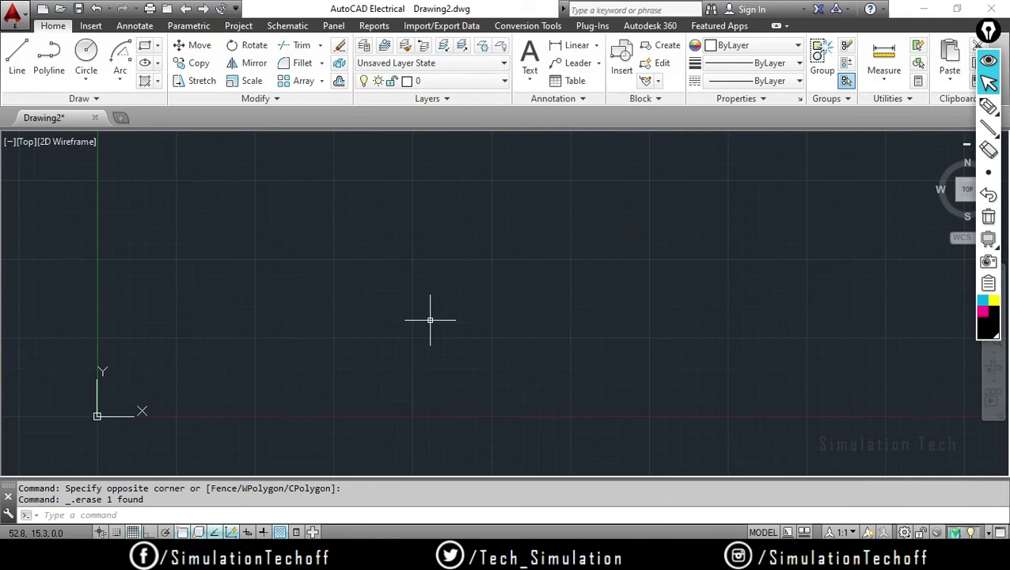
Step: Draw a circle with the C alias, then erase it using a crossing window
{"action": "type", "text": "C"}
{"action": "key", "text": "Return"}
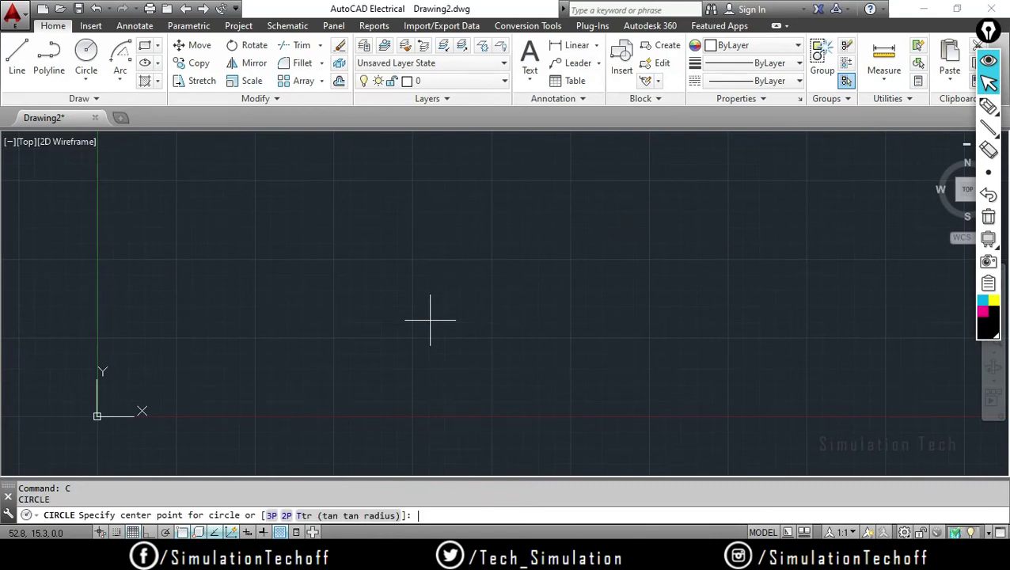
{"action": "key", "text": "Escape"}
{"action": "type", "text": "c"}
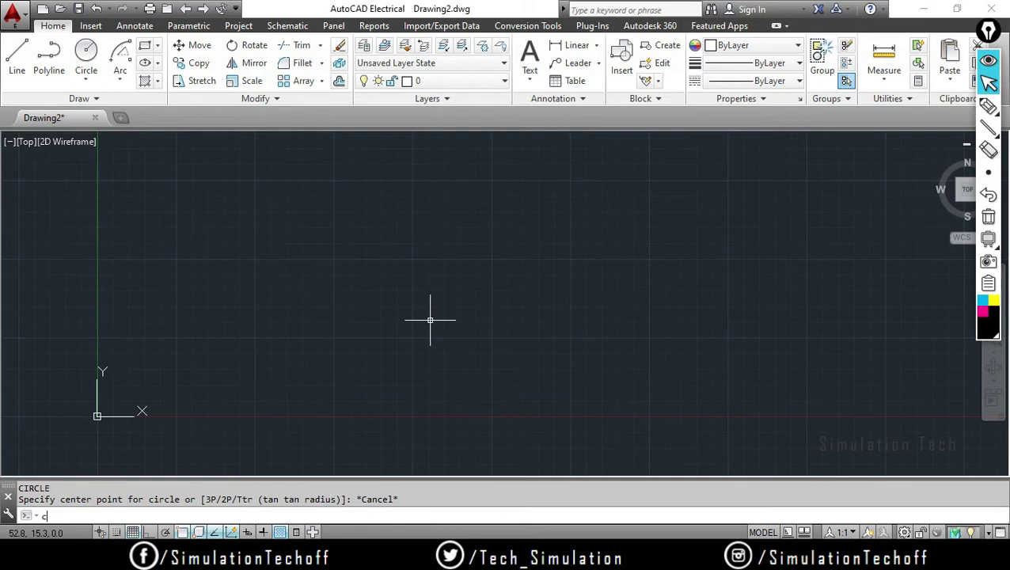
{"action": "key", "text": "Return"}
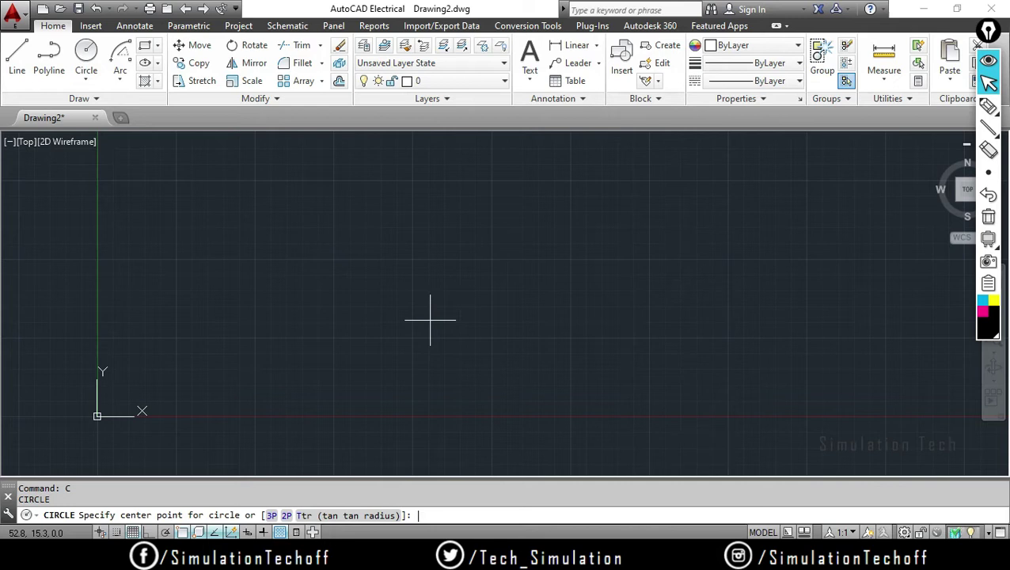
{"action": "left_click", "coordinate": [460, 254]}
{"action": "left_click", "coordinate": [558, 288]}
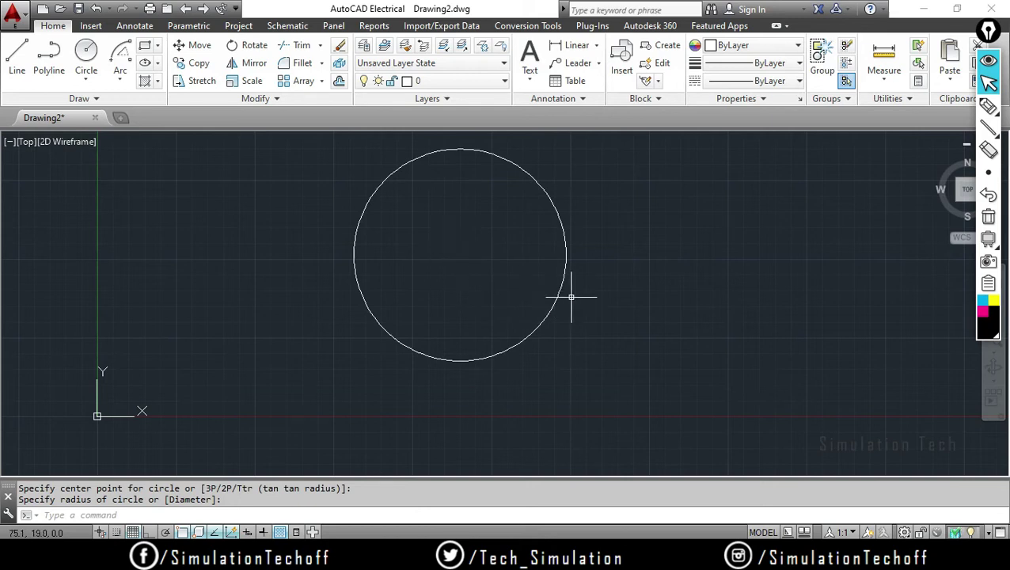
{"action": "left_click", "coordinate": [715, 361]}
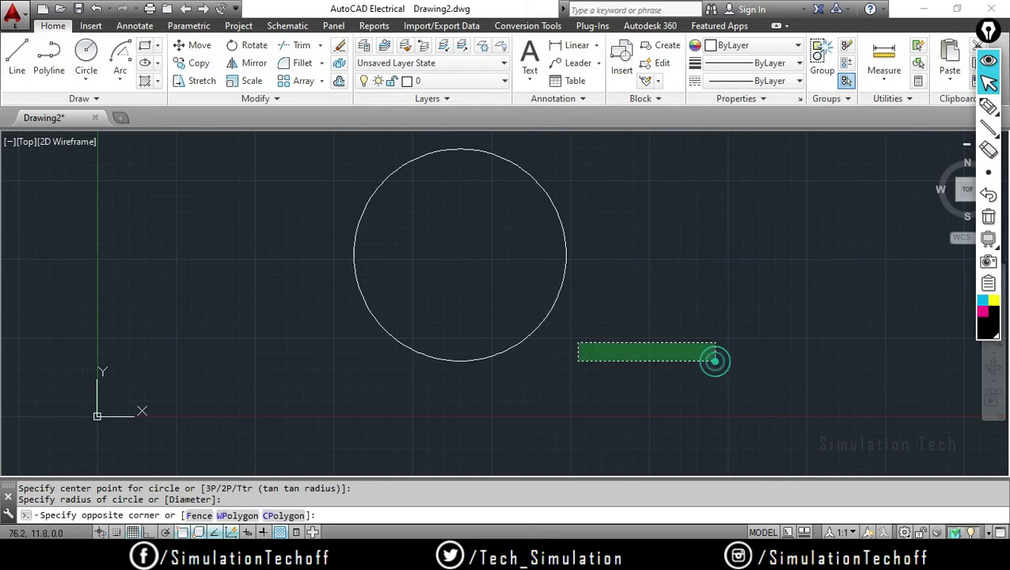
{"action": "left_click", "coordinate": [239, 139]}
{"action": "key", "text": "Delete"}
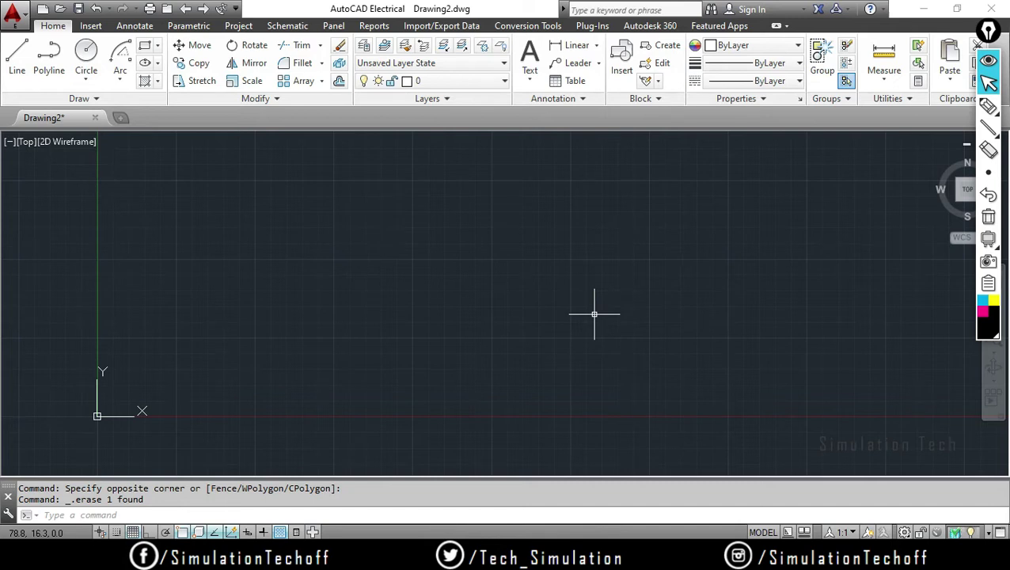
Step: Draw a second circle by centre and radius, then select and delete it
{"action": "type", "text": "c"}
{"action": "key", "text": "Return"}
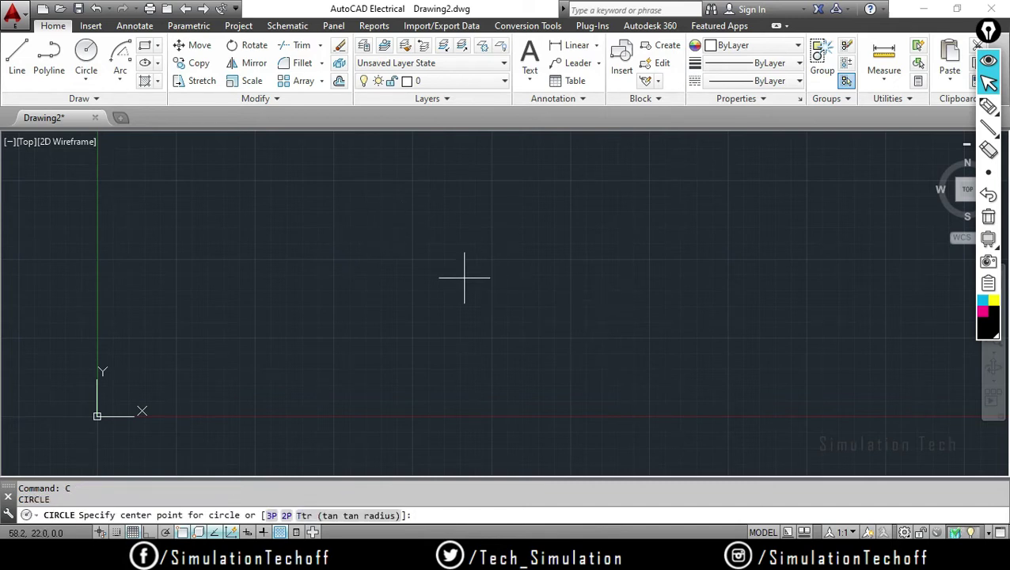
{"action": "left_click", "coordinate": [465, 277]}
{"action": "left_click", "coordinate": [552, 321]}
{"action": "key", "text": "Escape"}
{"action": "left_click", "coordinate": [669, 363]}
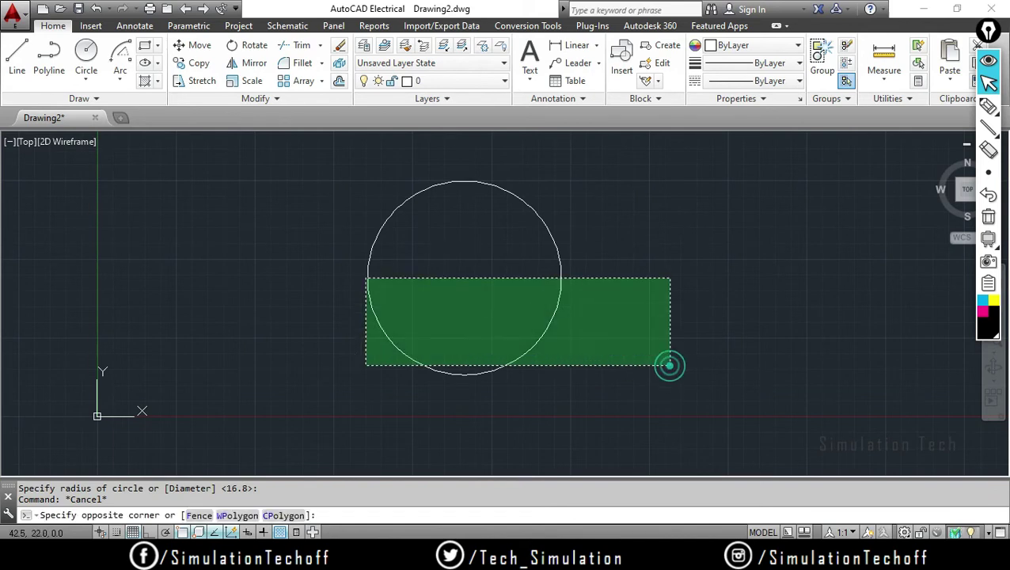
{"action": "left_click", "coordinate": [297, 181]}
{"action": "key", "text": "Delete"}
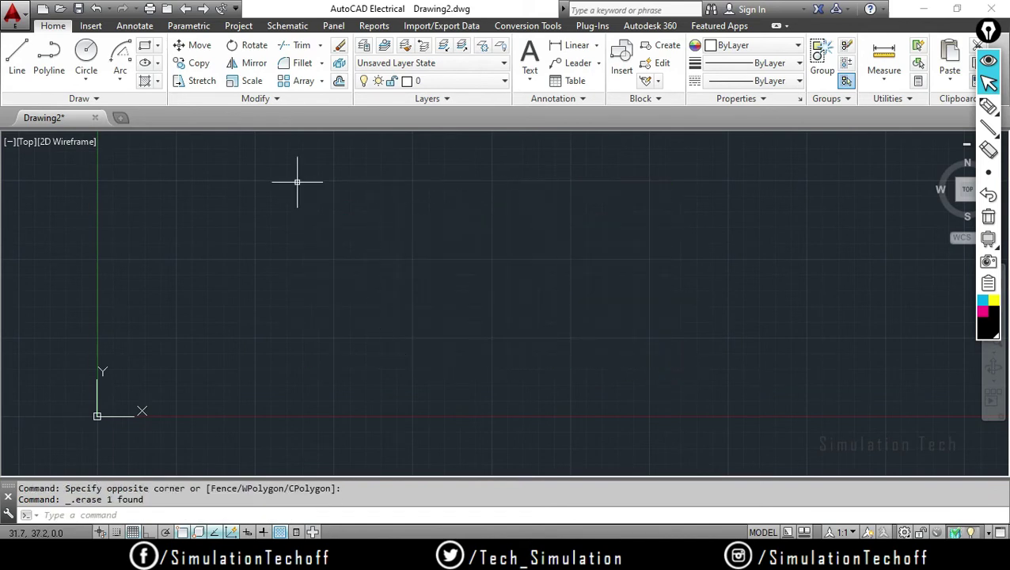
Step: Draw a third circle from the ribbon Circle tool, erase it, and show the circle options
{"action": "left_click", "coordinate": [86, 57]}
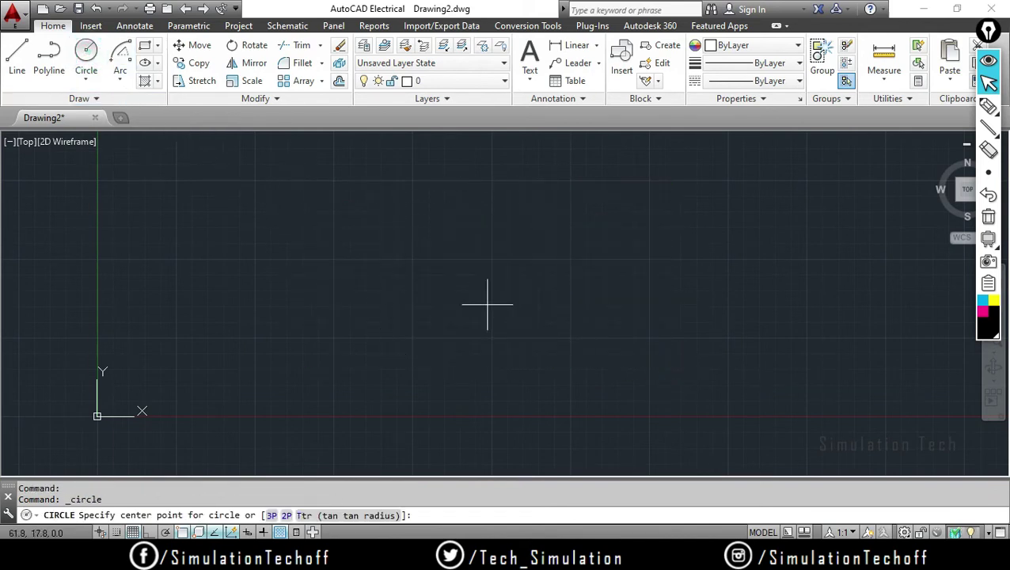
{"action": "left_click", "coordinate": [482, 275]}
{"action": "left_click", "coordinate": [605, 308]}
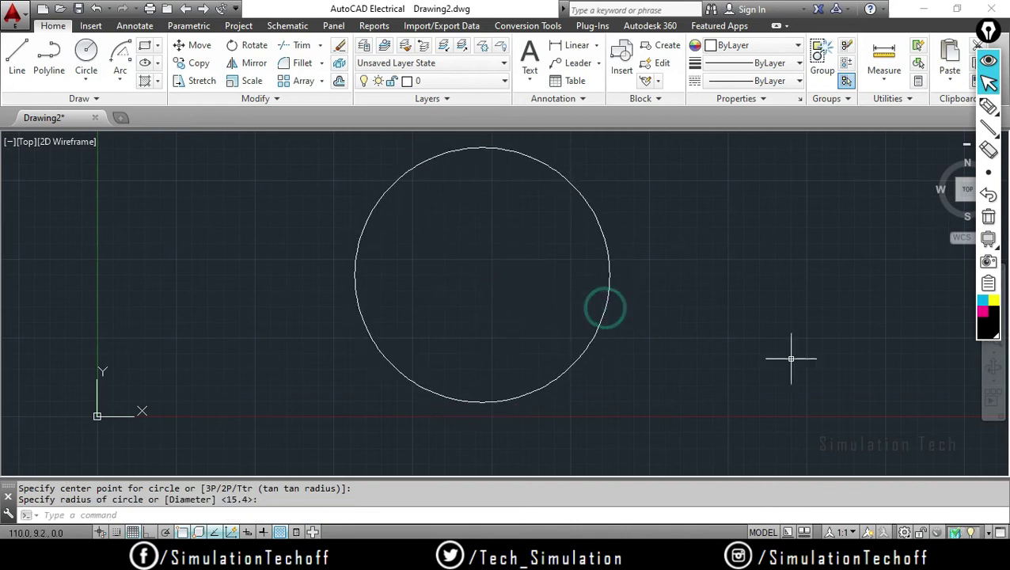
{"action": "left_click", "coordinate": [726, 435]}
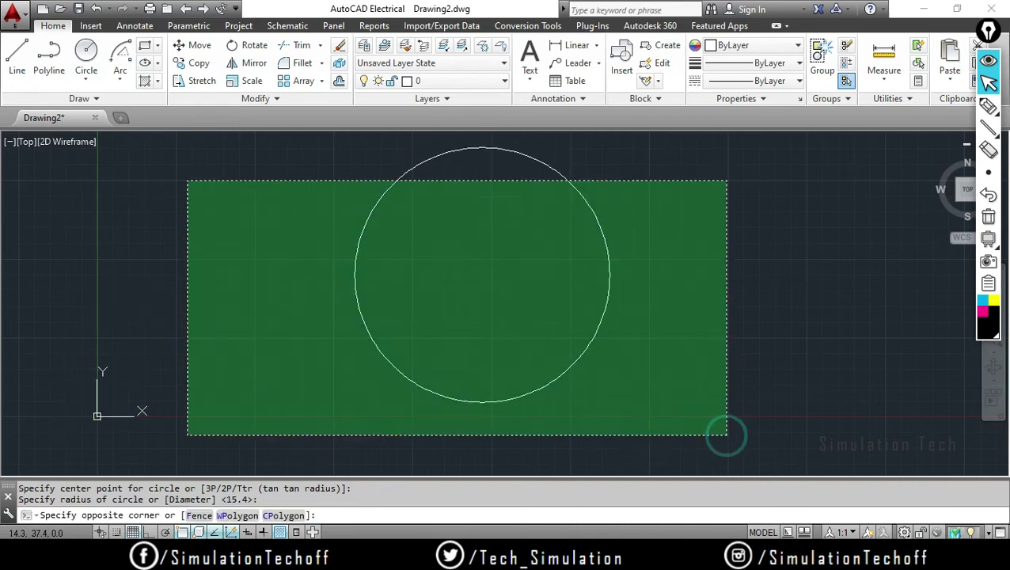
{"action": "left_click", "coordinate": [262, 135]}
{"action": "key", "text": "Delete"}
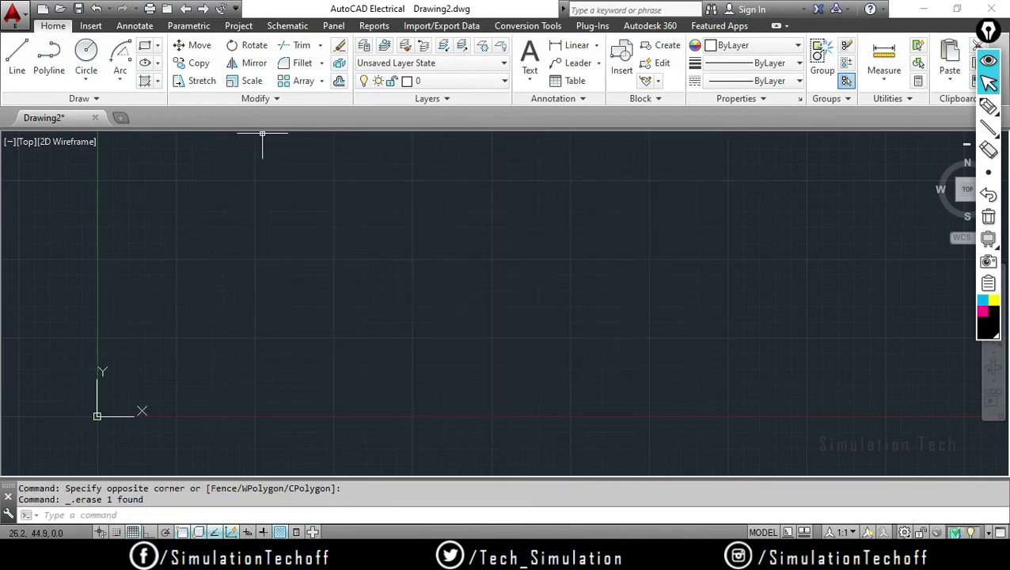
{"action": "left_click", "coordinate": [86, 80]}
Step: Run CIRCLE from the command line so it prompts for a centre point
{"action": "type", "text": "cl"}
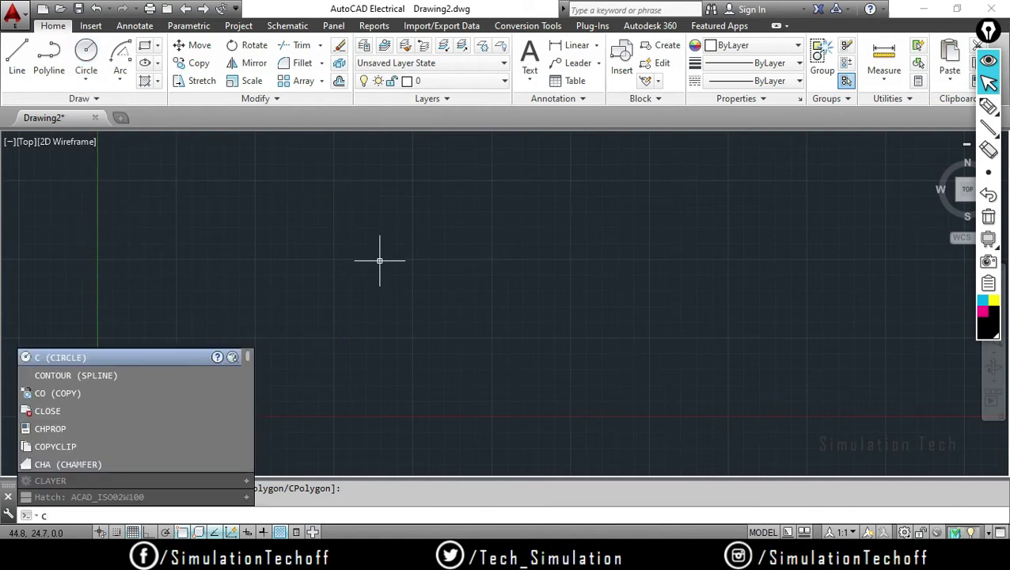
{"action": "type", "text": "irc"}
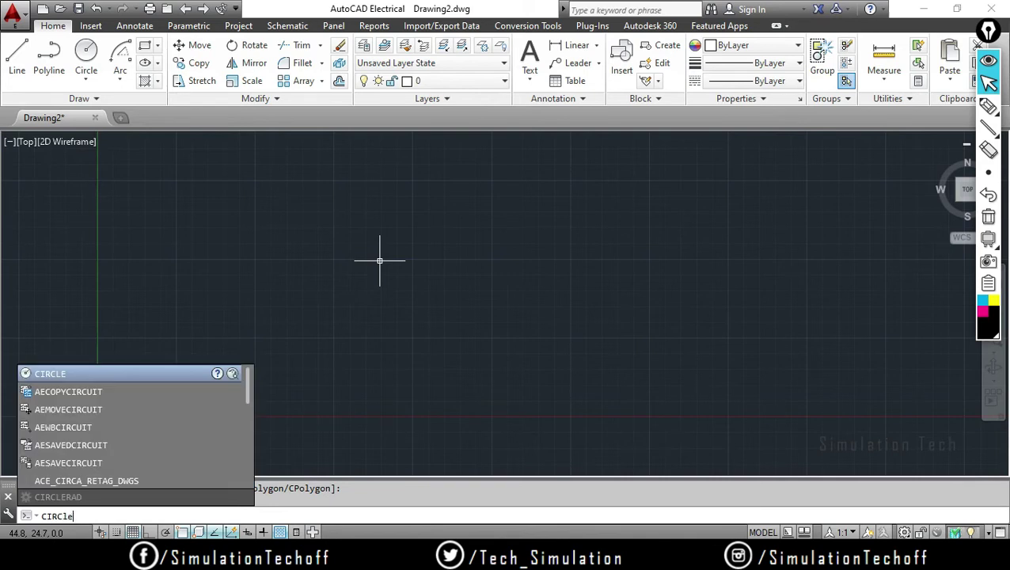
{"action": "key", "text": "Return"}
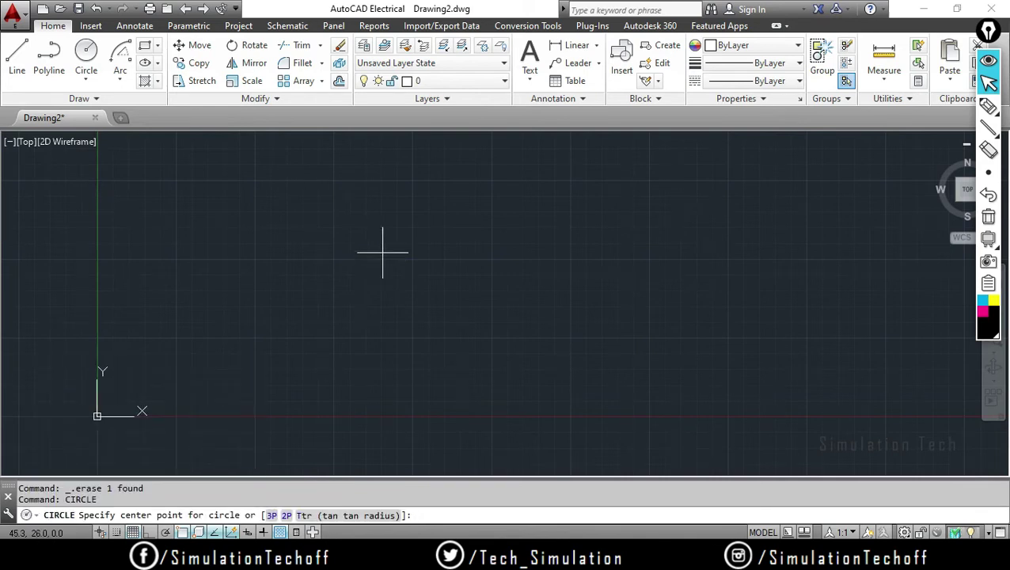
{"action": "left_click", "coordinate": [82, 515]}
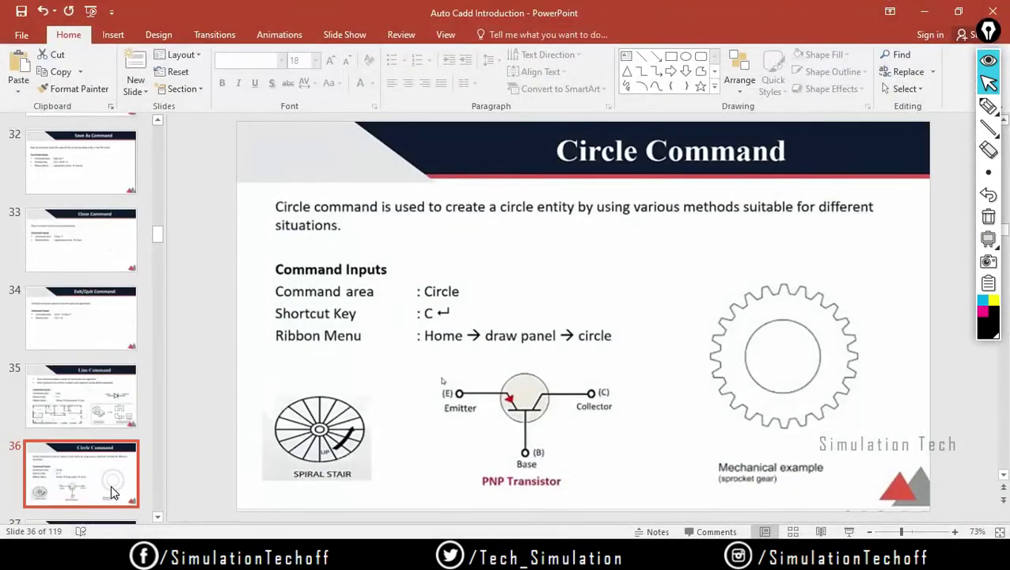
Step: Advance the deck to slide 37, Function keys, then return to the AutoCAD drawing
{"action": "scroll", "coordinate": [111, 484], "scroll_direction": "down", "scroll_amount": 2}
{"action": "left_click", "coordinate": [110, 484]}
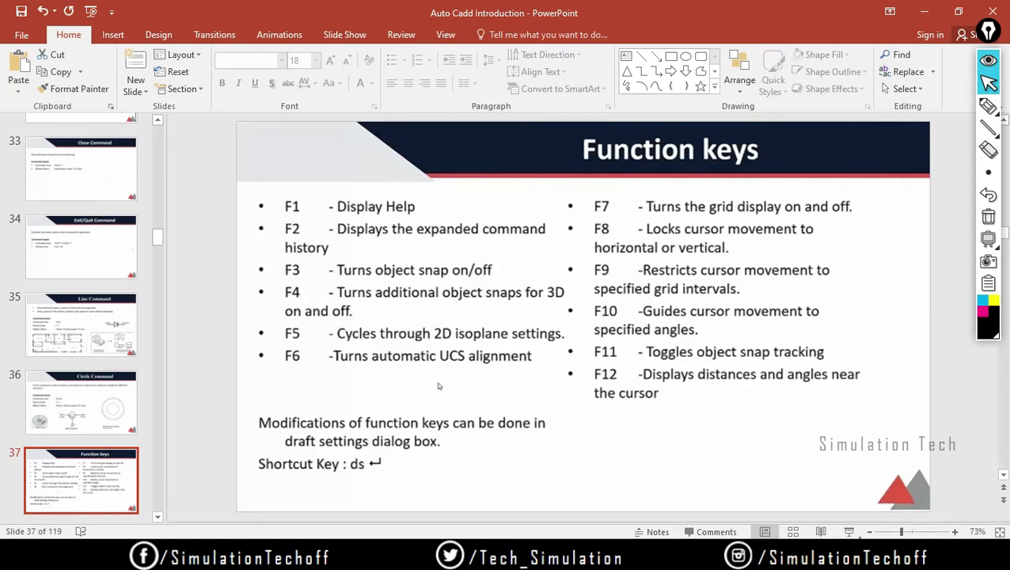
{"action": "left_click", "coordinate": [625, 554]}
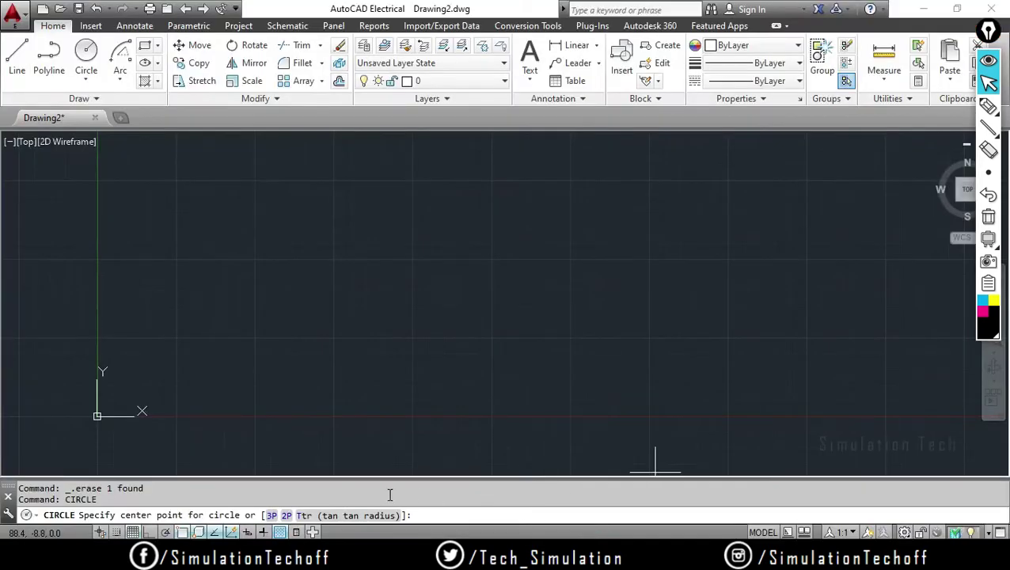
Step: Cancel the pending circle and annotate the status-bar toggles with on-screen arrows, then clear them
{"action": "key", "text": "Escape"}
{"action": "key", "text": "Escape"}
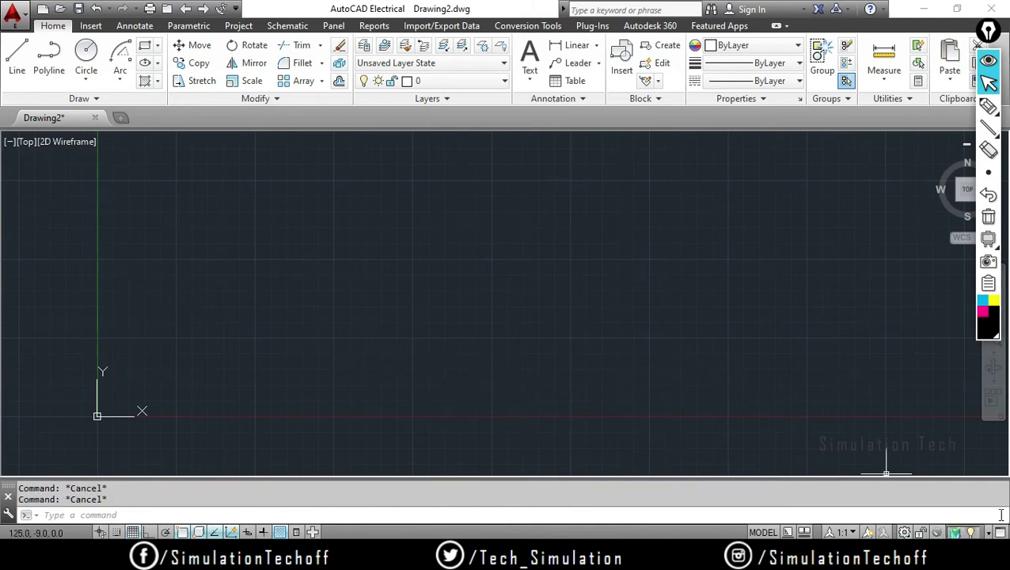
{"action": "left_click", "coordinate": [986, 109]}
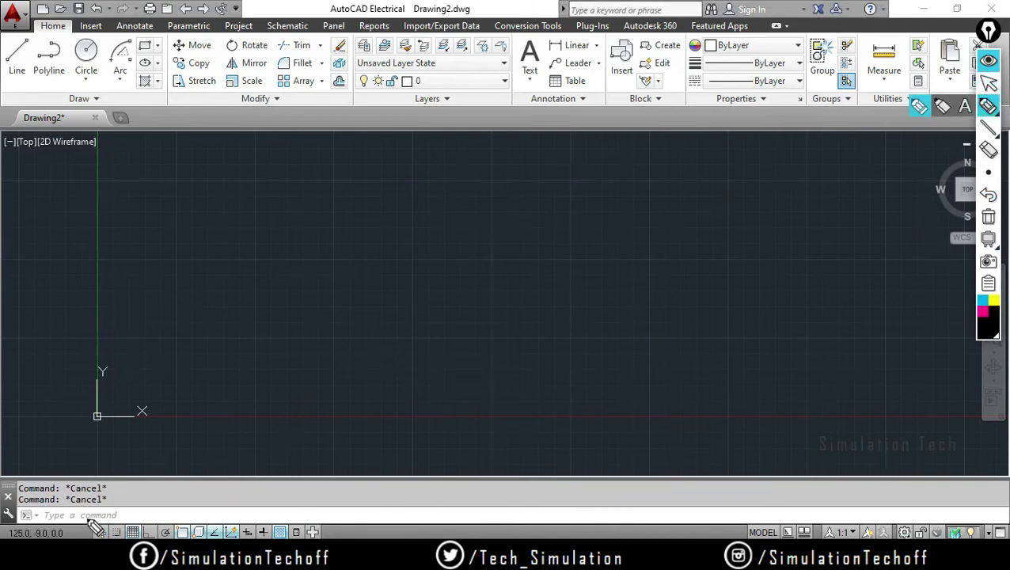
{"action": "mouse_move", "coordinate": [87, 519]}
{"action": "left_mouse_down"}
{"action": "mouse_move", "coordinate": [93, 537]}
{"action": "mouse_move", "coordinate": [331, 532]}
{"action": "mouse_move", "coordinate": [81, 511]}
{"action": "left_mouse_up"}
{"action": "left_click_drag", "start_coordinate": [374, 352], "coordinate": [266, 468]}
{"action": "mouse_move", "coordinate": [259, 433]}
{"action": "left_mouse_down"}
{"action": "mouse_move", "coordinate": [234, 503]}
{"action": "mouse_move", "coordinate": [304, 476]}
{"action": "left_mouse_up"}
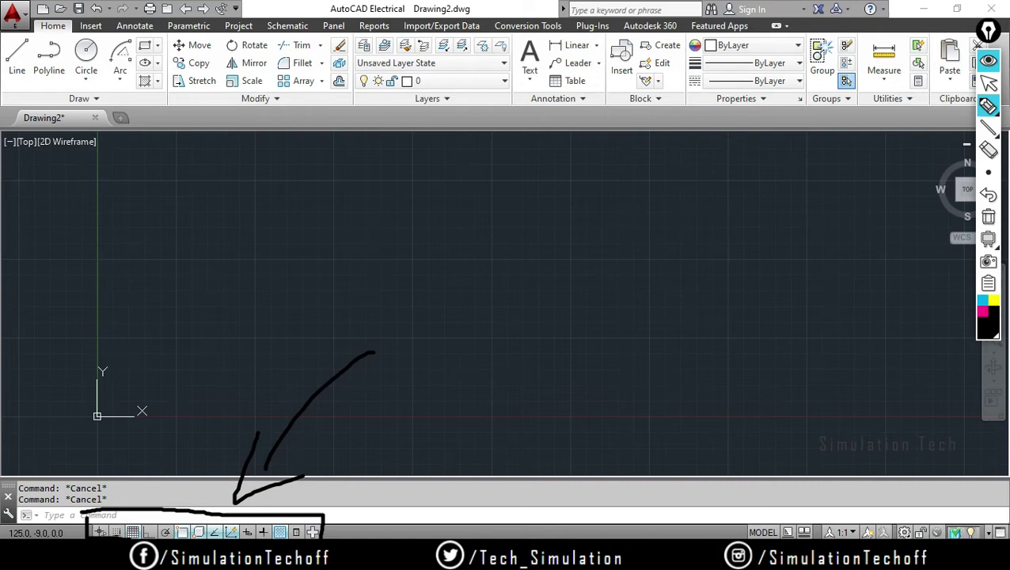
{"action": "left_click", "coordinate": [987, 216]}
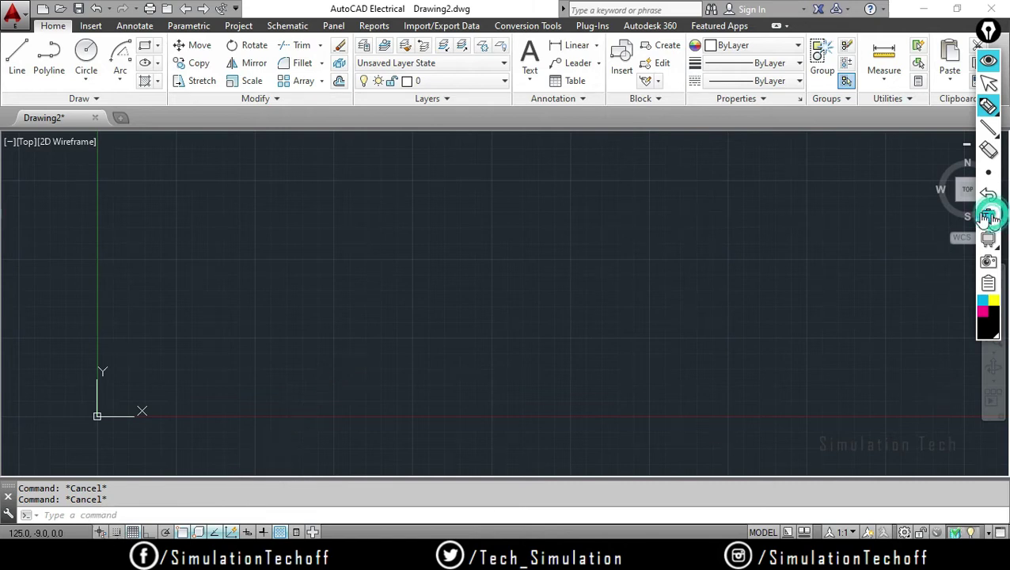
{"action": "left_click", "coordinate": [987, 83]}
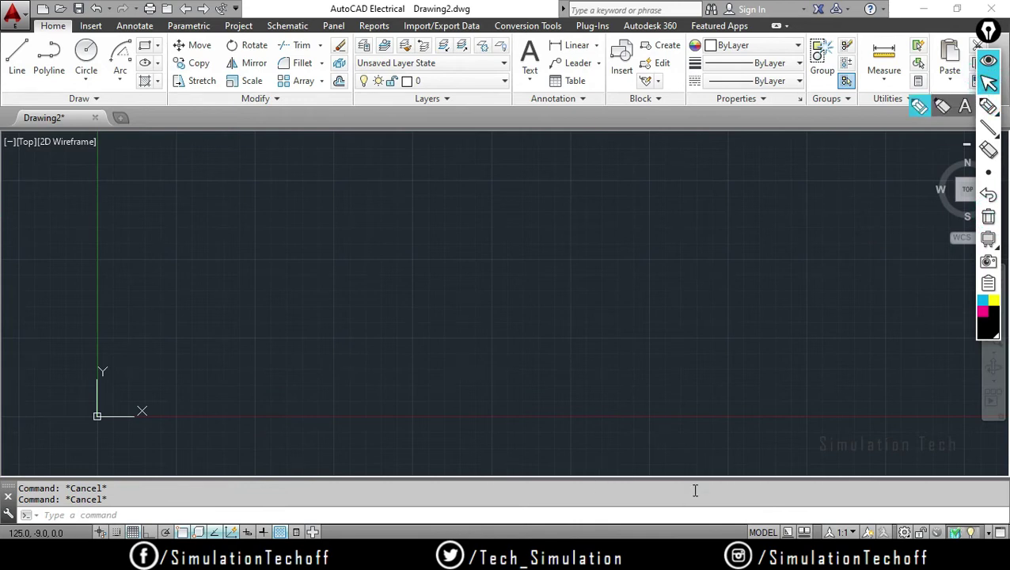
Step: Review the SESSION 4 and Function keys slides, then return to the AutoCAD drawing
{"action": "key", "text": "alt+Tab"}
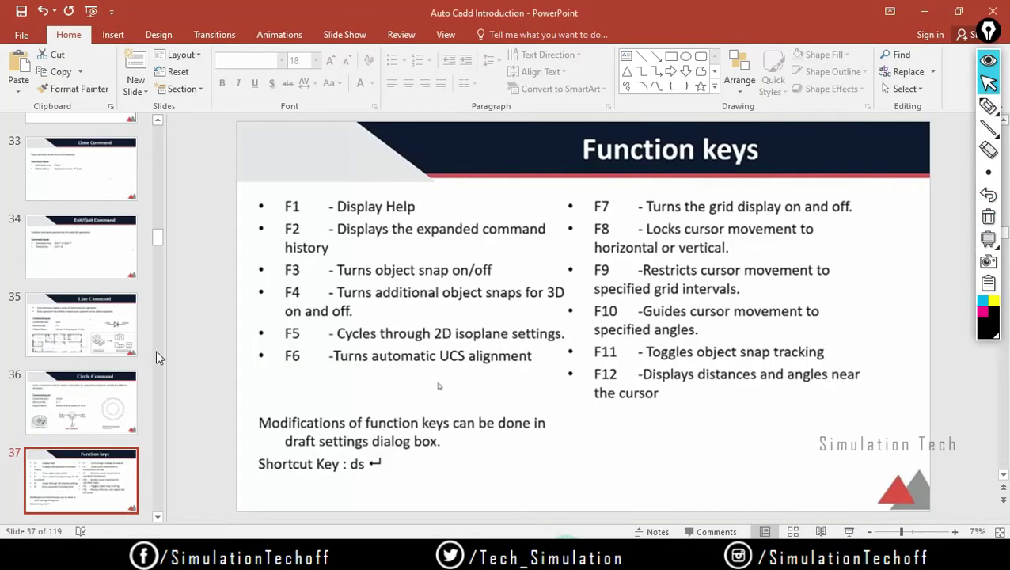
{"action": "scroll", "coordinate": [110, 443], "scroll_direction": "down", "scroll_amount": 1}
{"action": "left_click", "coordinate": [79, 480]}
{"action": "left_click", "coordinate": [91, 405]}
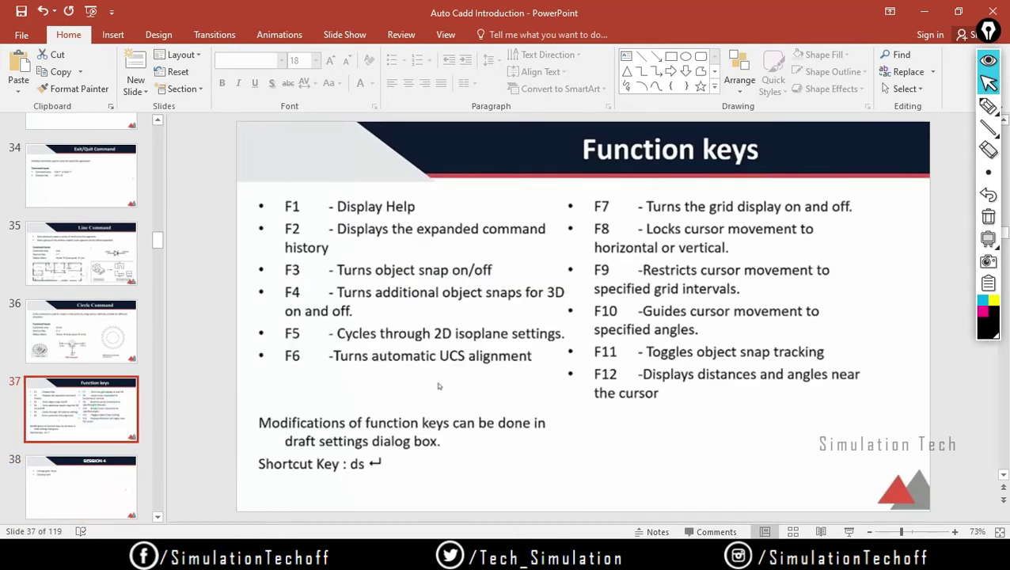
{"action": "left_click", "coordinate": [590, 471]}
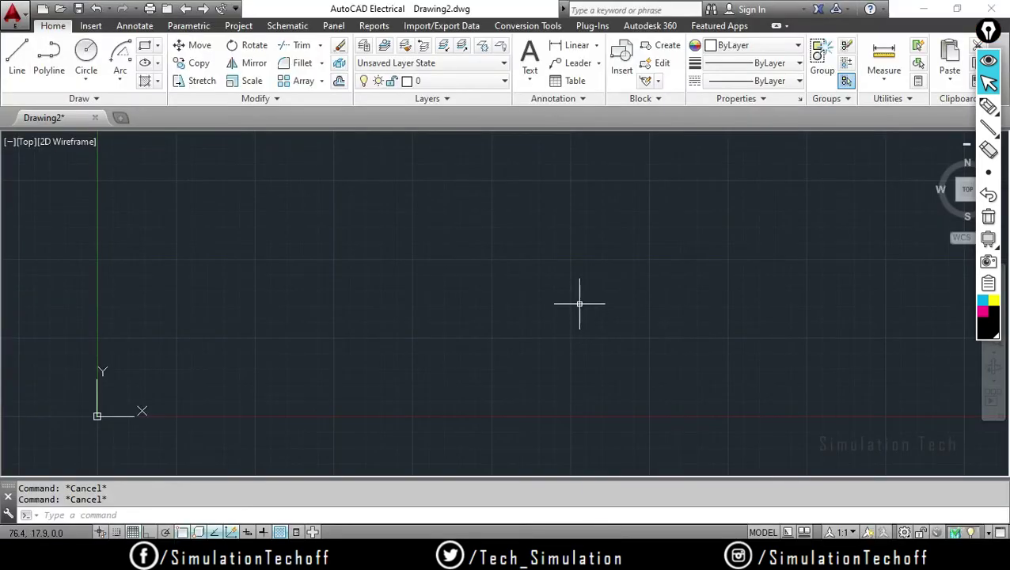
Step: Open AutoCAD Electrical Help with F1 and reach Learning Resources from the Search tab
{"action": "key", "text": "F1"}
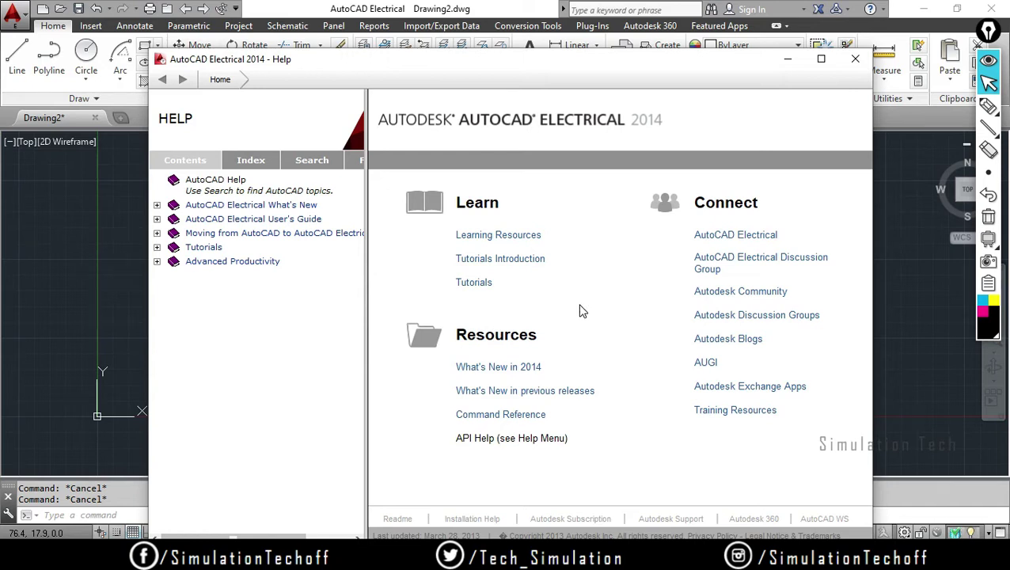
{"action": "left_click", "coordinate": [309, 160]}
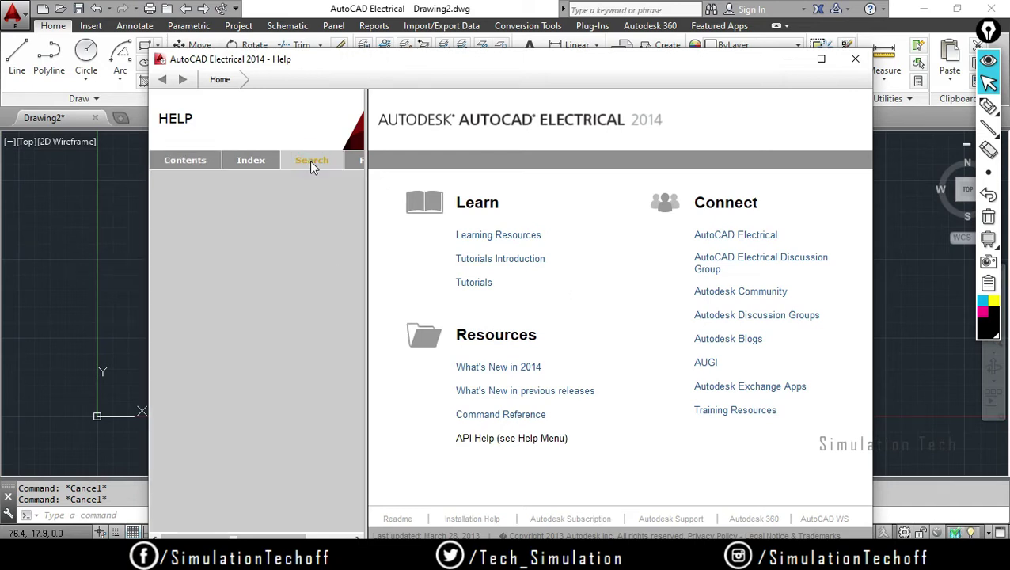
{"action": "left_click", "coordinate": [316, 184]}
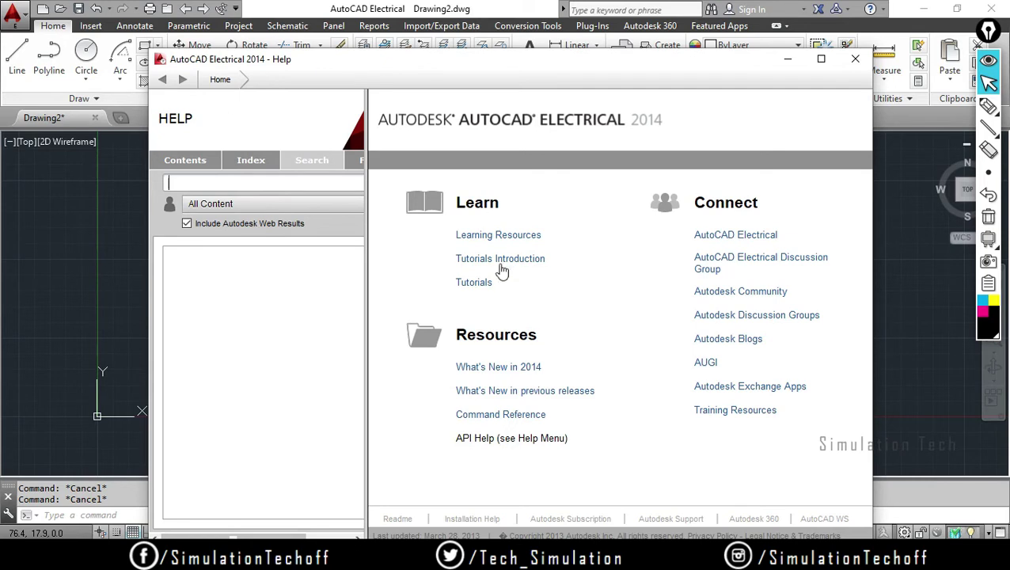
{"action": "left_click", "coordinate": [497, 236]}
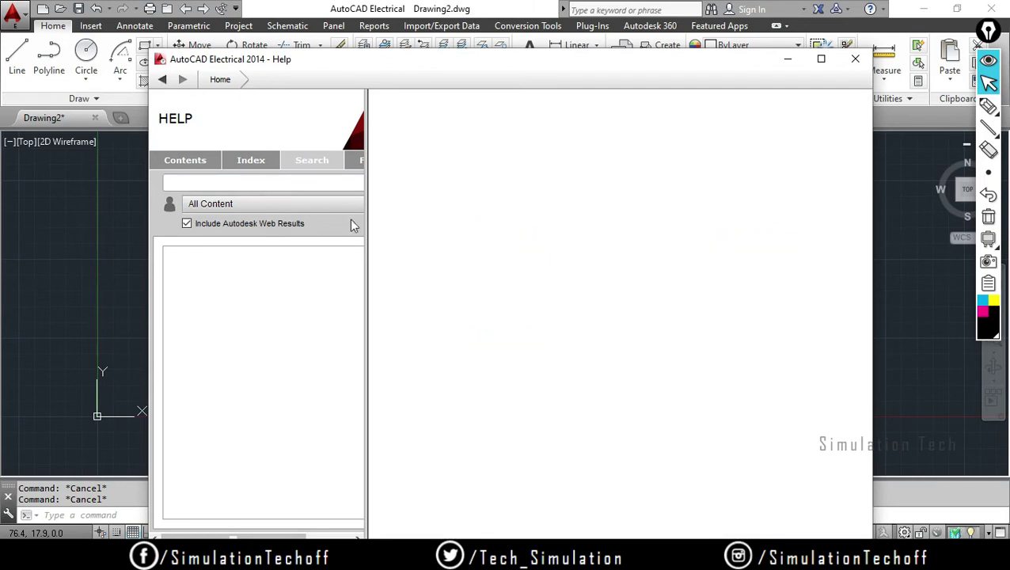
Step: Show the Help Contents tab, widen its pane, then close the Help window
{"action": "scroll", "coordinate": [566, 298], "scroll_direction": "down", "scroll_amount": 1}
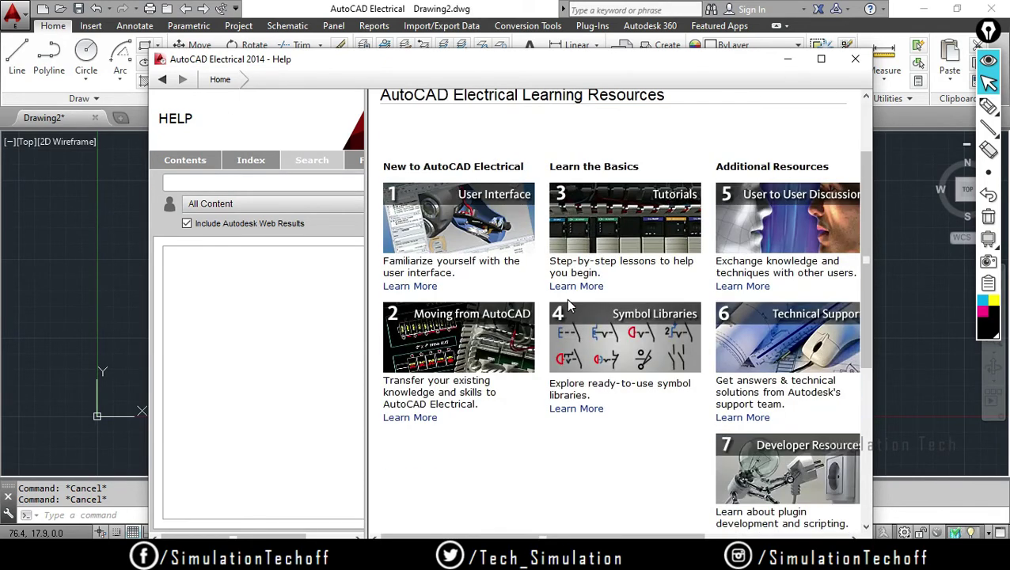
{"action": "scroll", "coordinate": [730, 370], "scroll_direction": "down", "scroll_amount": 3}
{"action": "scroll", "coordinate": [729, 369], "scroll_direction": "up", "scroll_amount": 4}
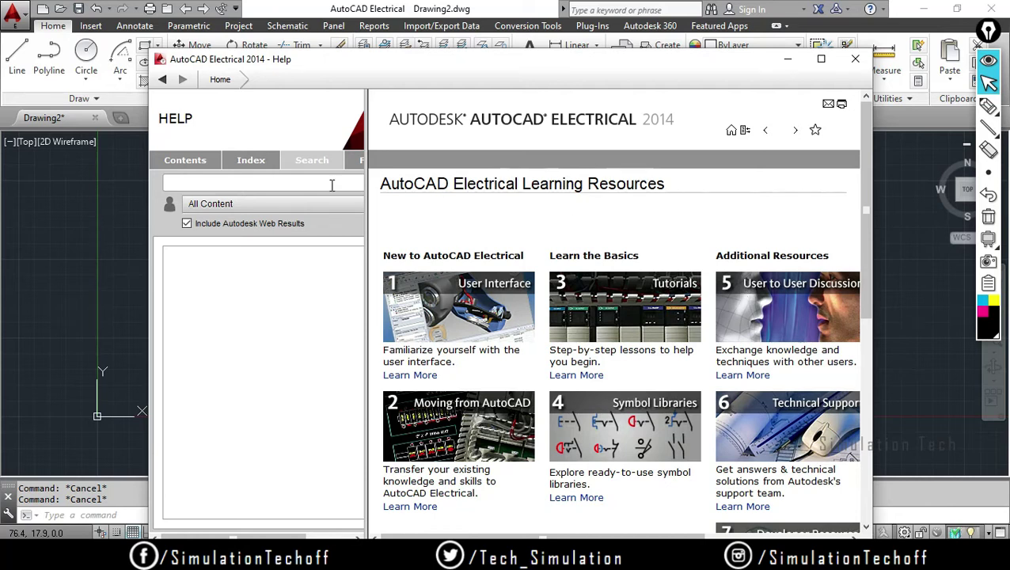
{"action": "left_click", "coordinate": [188, 160]}
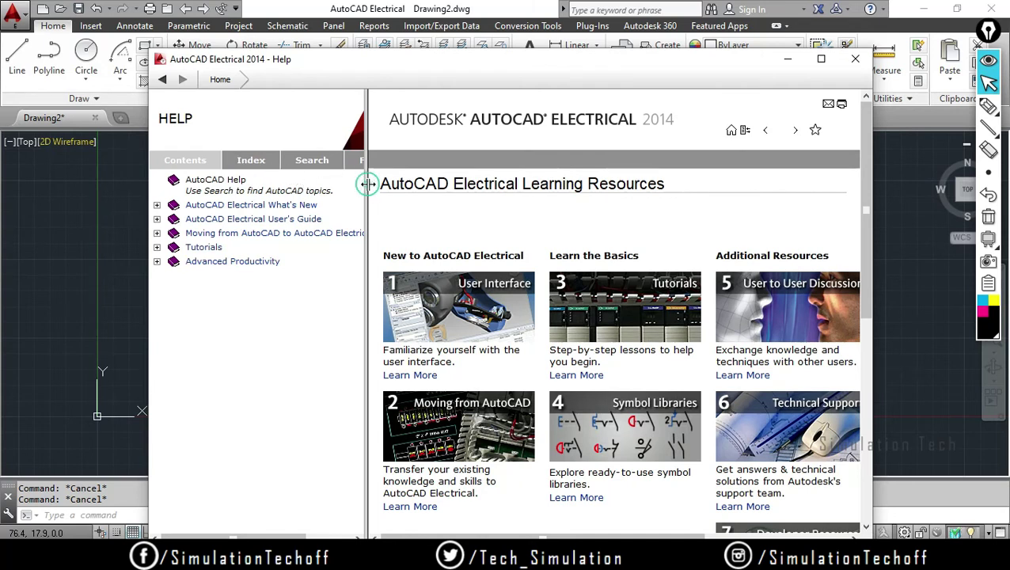
{"action": "left_click_drag", "start_coordinate": [368, 184], "coordinate": [386, 202]}
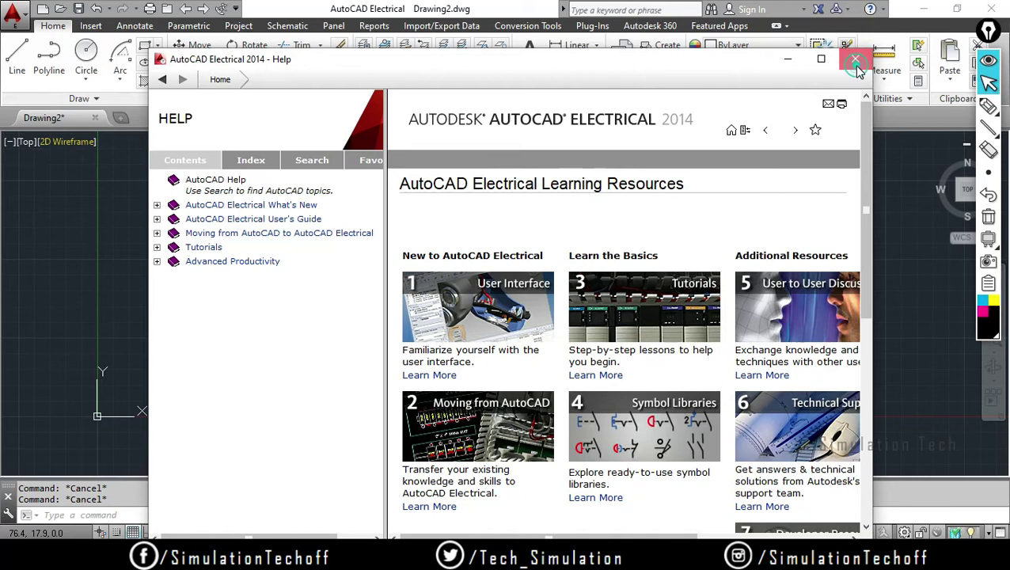
{"action": "left_click", "coordinate": [854, 58]}
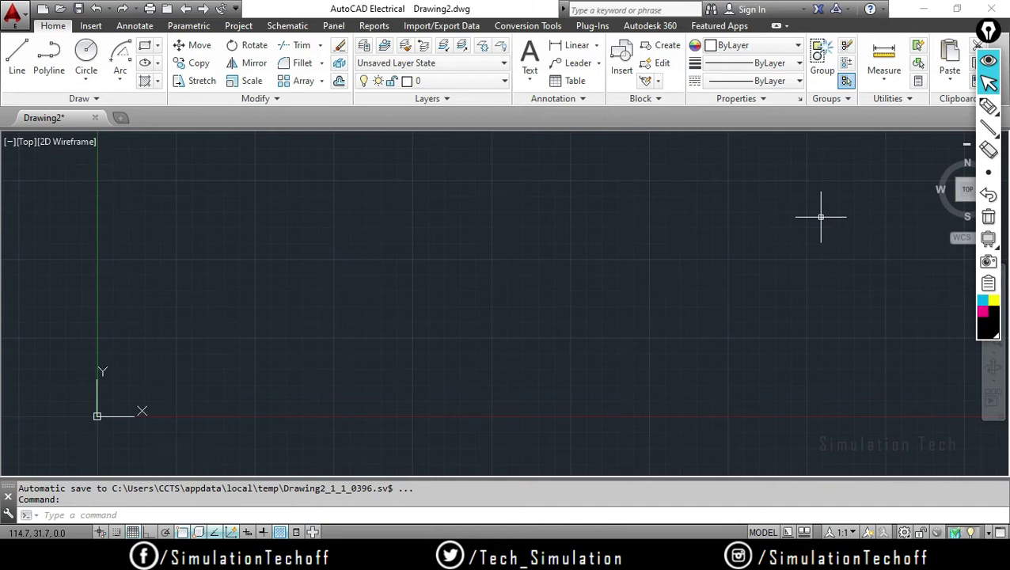
Step: Open the AutoCAD Text Window listing Drawing2's full command history with F2
{"action": "key", "text": "F2"}
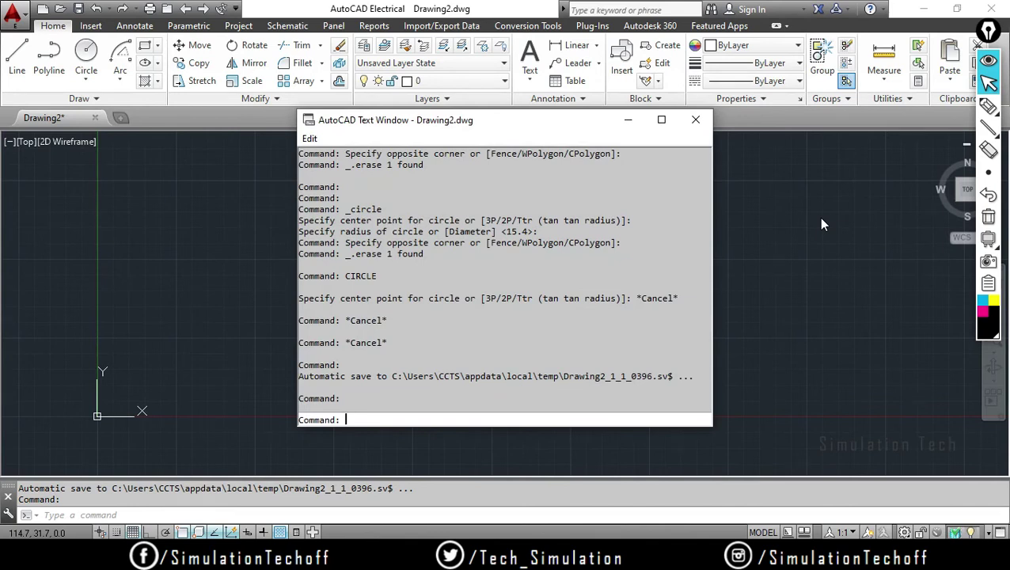
Step: Step through the command history to recall earlier commands such as UNITS, LIMITS and CIRCLE
{"action": "key", "text": "Up"}
{"action": "key", "text": "Up"}
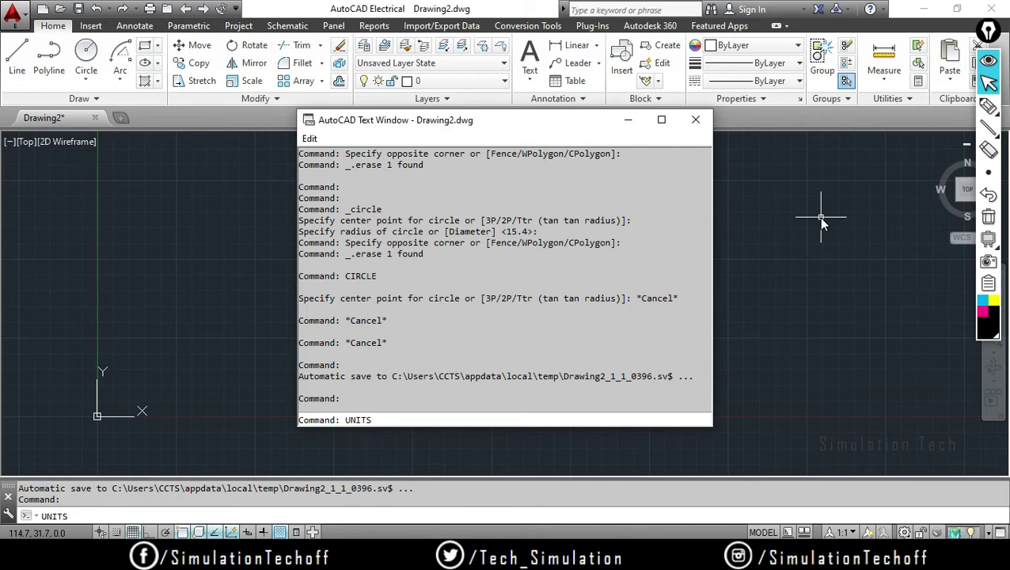
{"action": "key", "text": "Up"}
{"action": "key", "text": "Up"}
{"action": "key", "text": "Up"}
{"action": "key", "text": "Escape"}
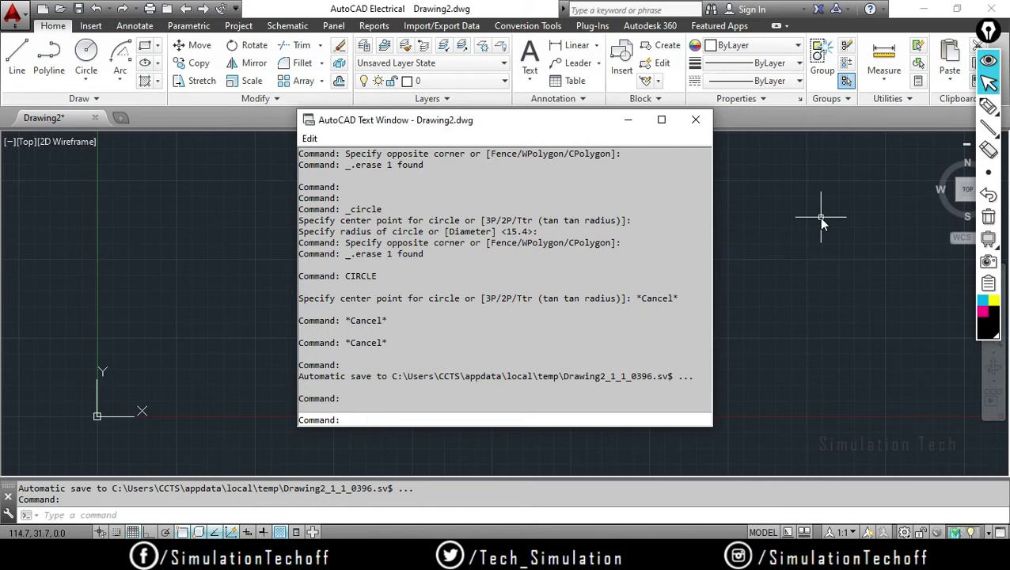
{"action": "key", "text": "Up"}
{"action": "key", "text": "Up"}
{"action": "key", "text": "Up"}
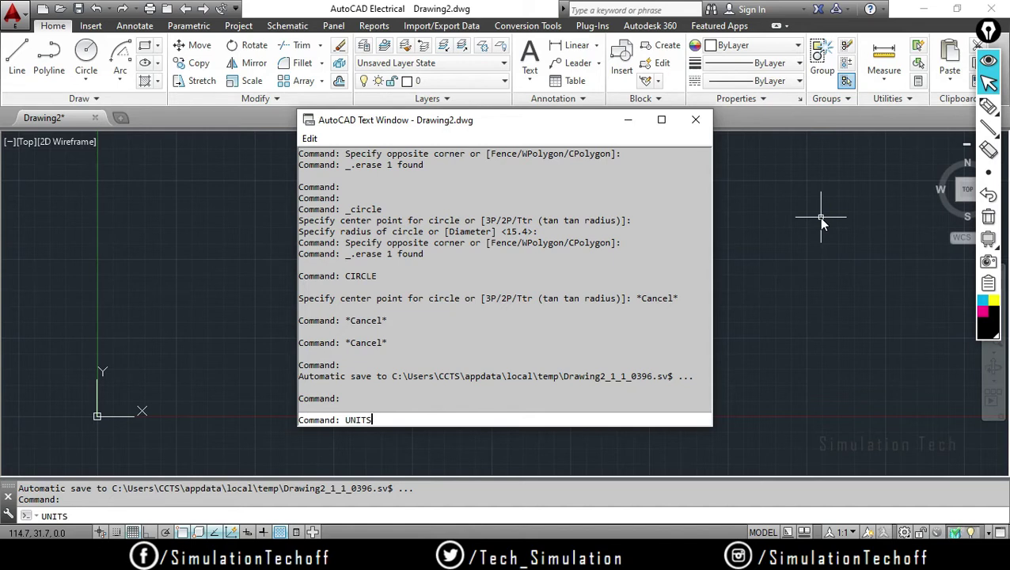
{"action": "key", "text": "Up"}
{"action": "key", "text": "Down"}
{"action": "key", "text": "Up"}
{"action": "key", "text": "Up"}
{"action": "key", "text": "Up"}
{"action": "key", "text": "Up"}
{"action": "key", "text": "Up"}
{"action": "key", "text": "BackSpace"}
{"action": "key", "text": "BackSpace"}
{"action": "key", "text": "BackSpace"}
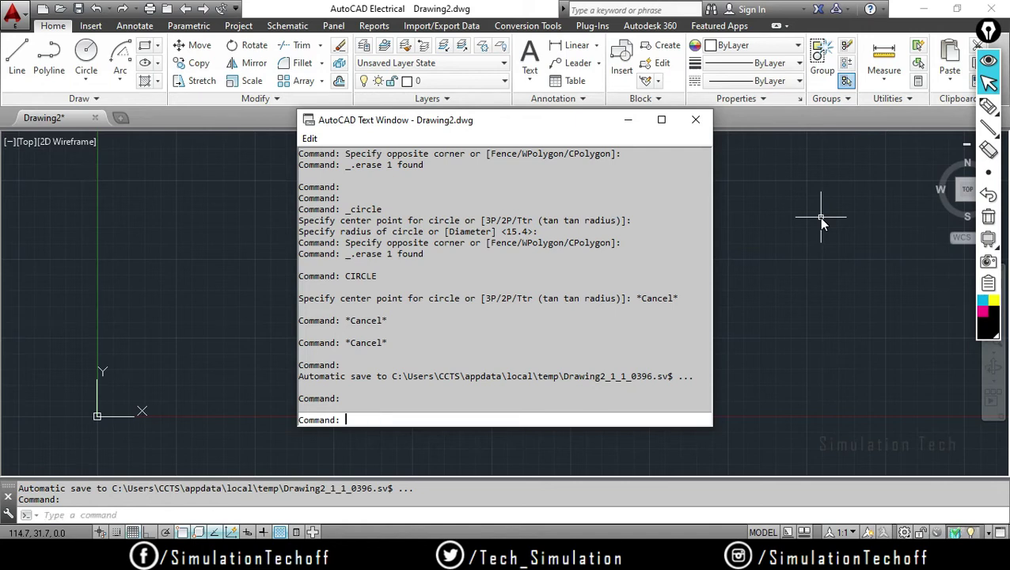
{"action": "key", "text": "Up"}
{"action": "key", "text": "Up"}
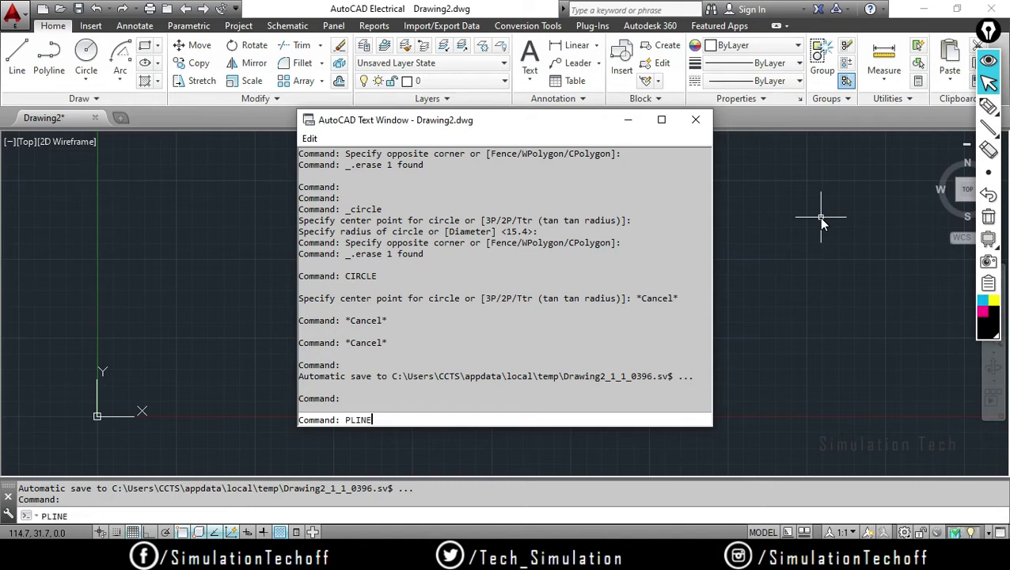
{"action": "key", "text": "Up"}
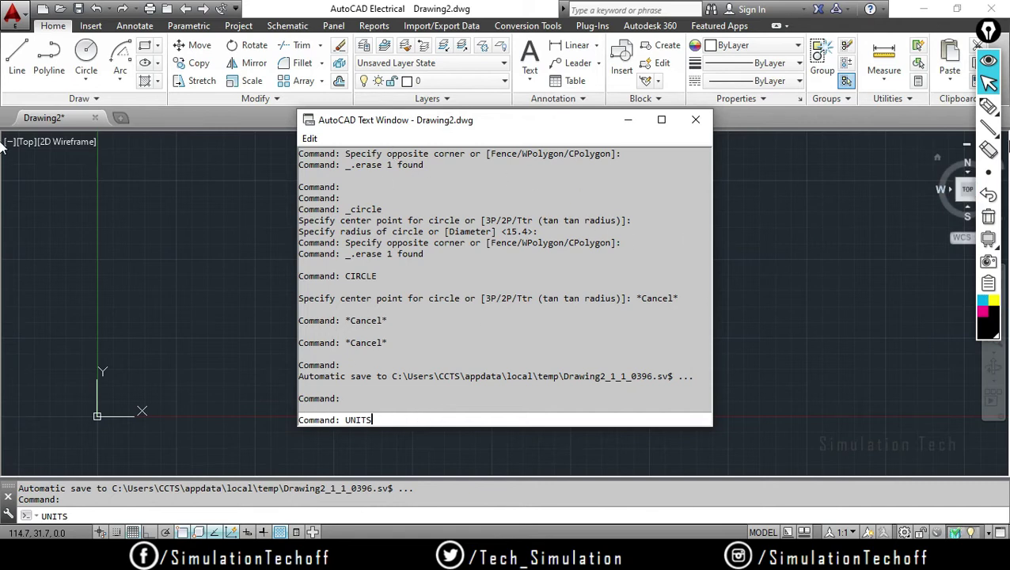
Step: Circle the UNITS entry with freehand ink, then close the command history window
{"action": "left_click_drag", "start_coordinate": [396, 400], "coordinate": [348, 394]}
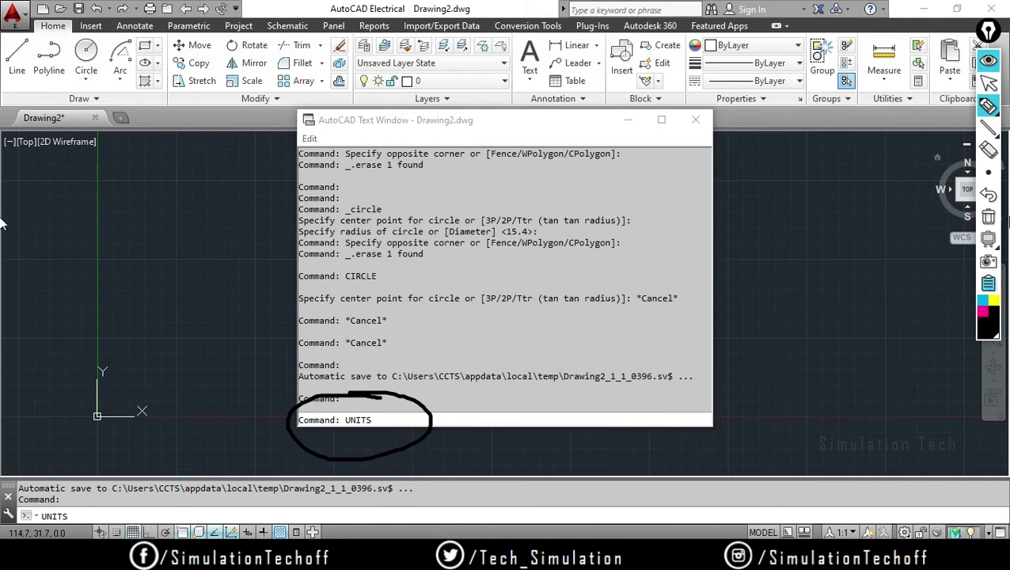
{"action": "left_click", "coordinate": [988, 82]}
{"action": "left_click", "coordinate": [671, 215]}
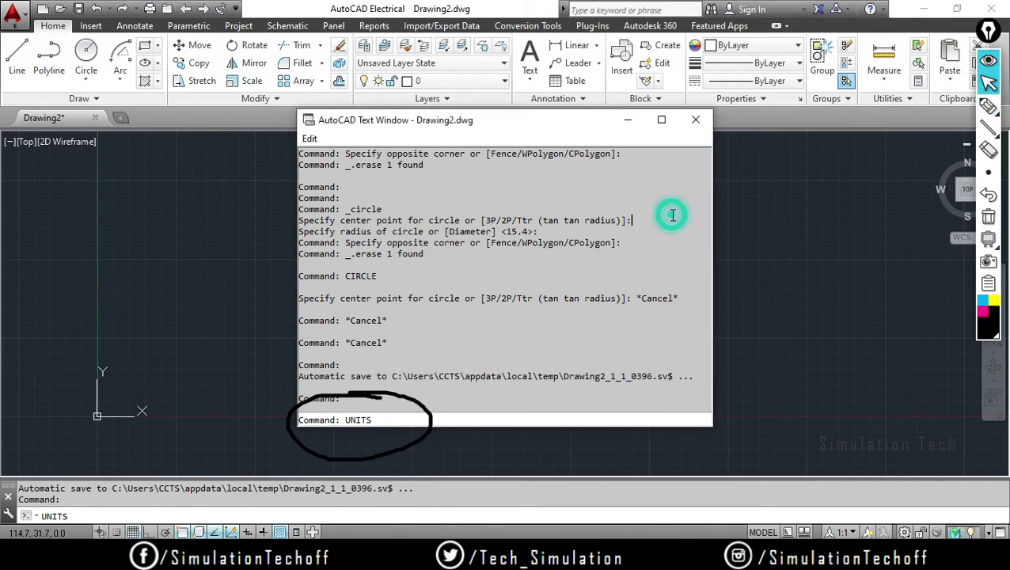
{"action": "left_click", "coordinate": [749, 269]}
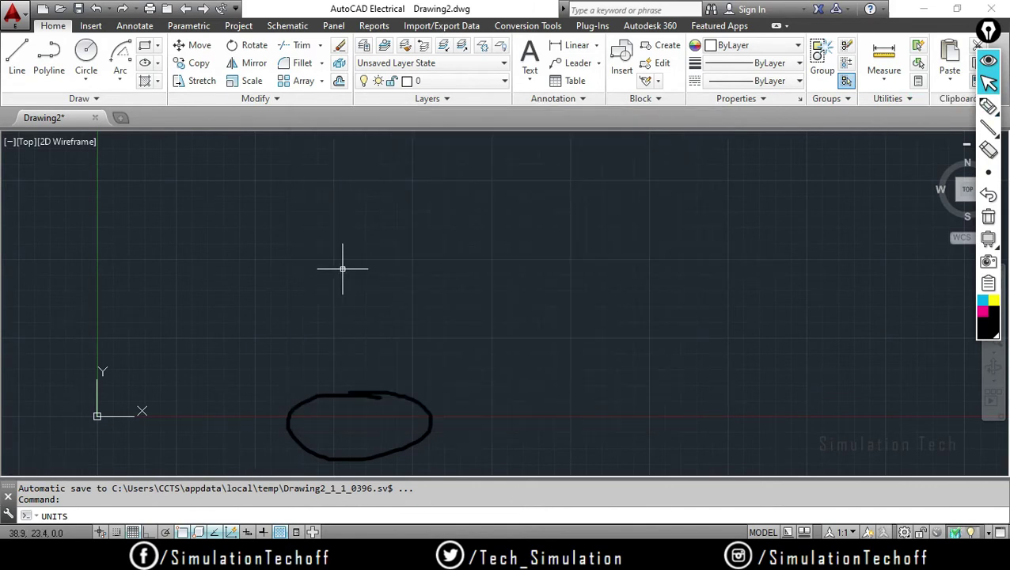
Step: Briefly reopen and close the F2 history, erase the ink, and switch to PowerPoint
{"action": "key", "text": "F2"}
{"action": "key", "text": "Down"}
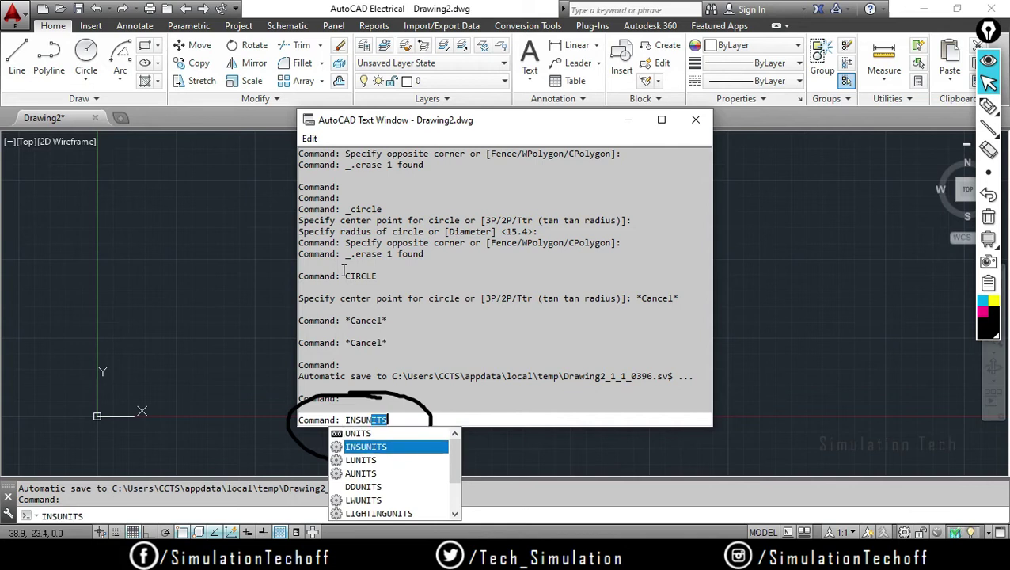
{"action": "key", "text": "Up"}
{"action": "left_click", "coordinate": [789, 298]}
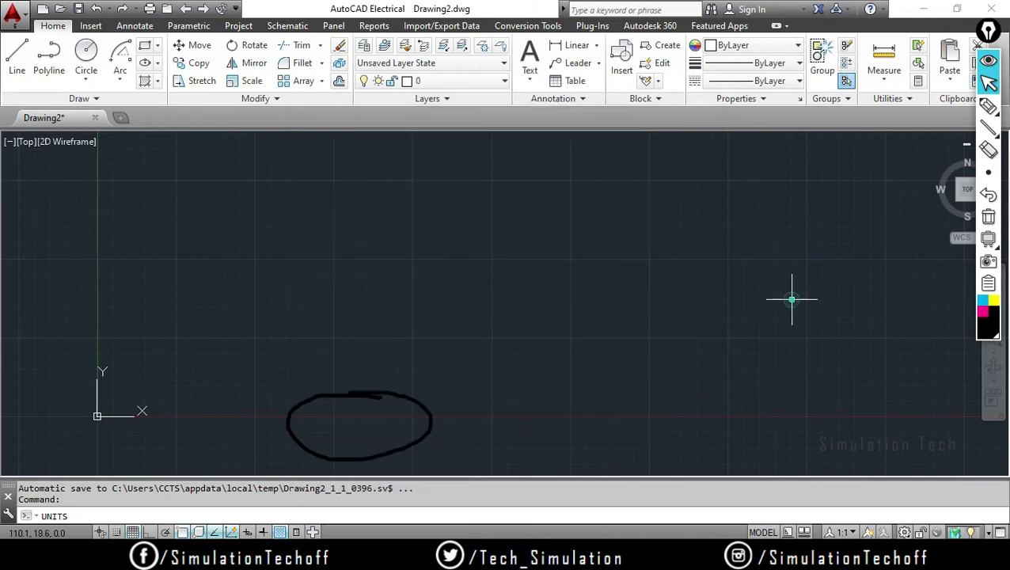
{"action": "left_click", "coordinate": [788, 298]}
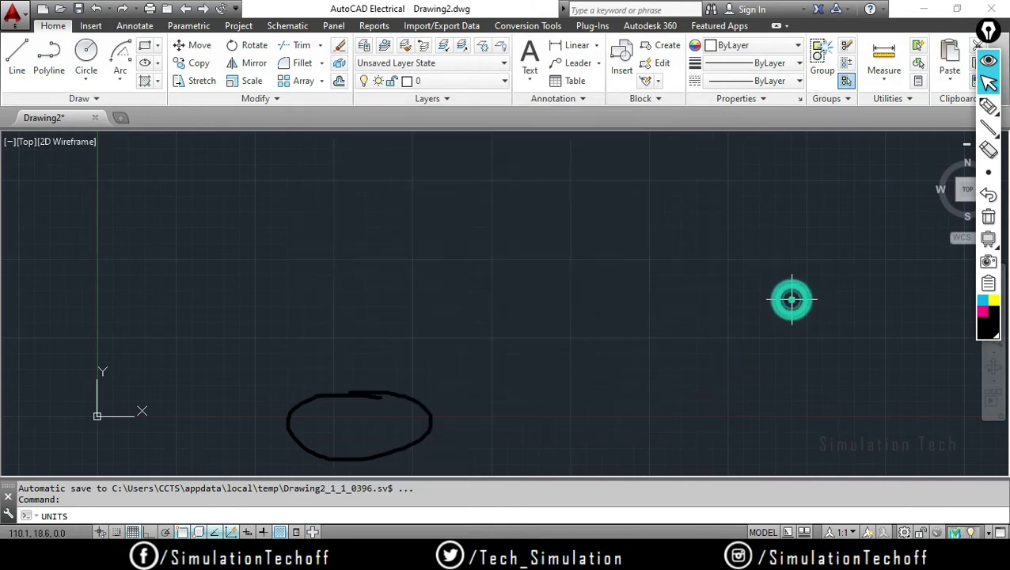
{"action": "left_click", "coordinate": [988, 216]}
{"action": "key", "text": "alt+Tab"}
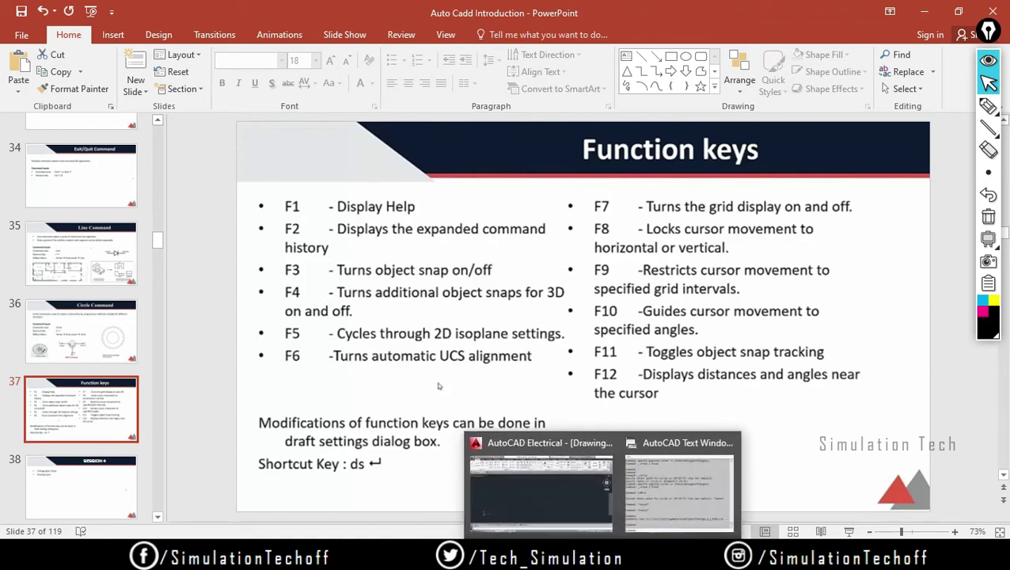
Step: Return to AutoCAD, dismiss the status-bar menu, cancel, and start the RECTANG command
{"action": "left_click", "coordinate": [570, 483]}
{"action": "left_click", "coordinate": [417, 298]}
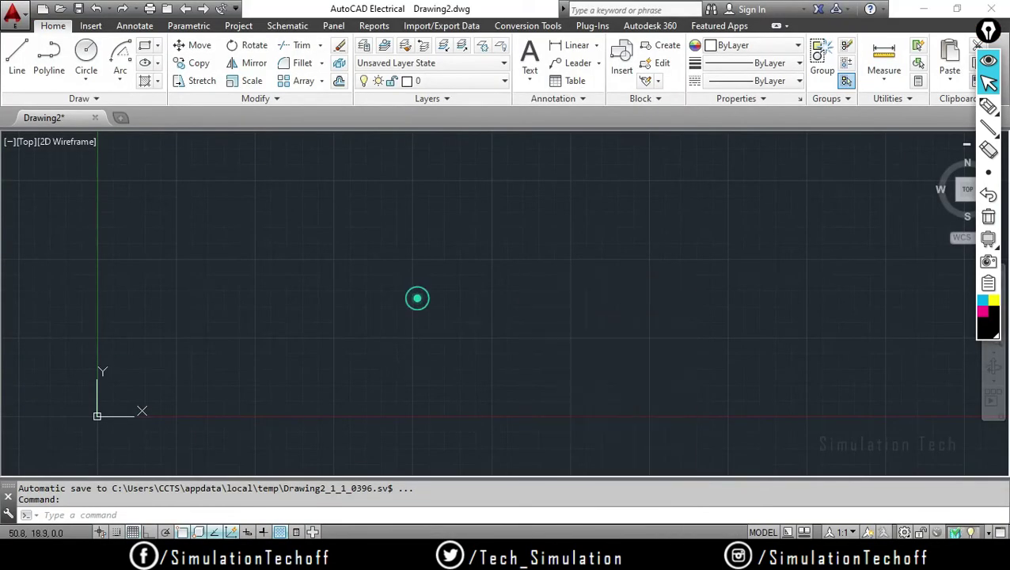
{"action": "key", "text": "Escape"}
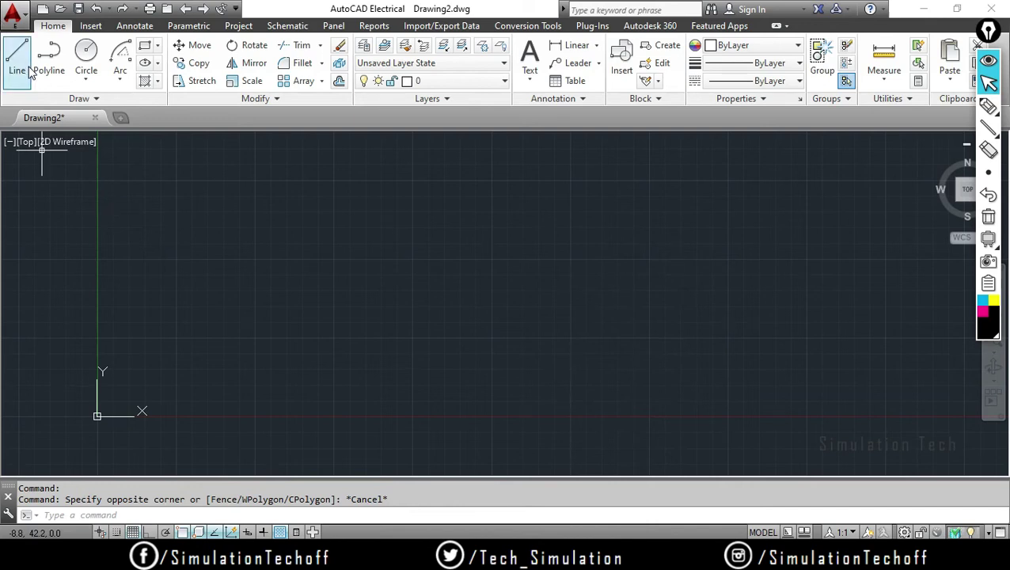
{"action": "left_click", "coordinate": [145, 45]}
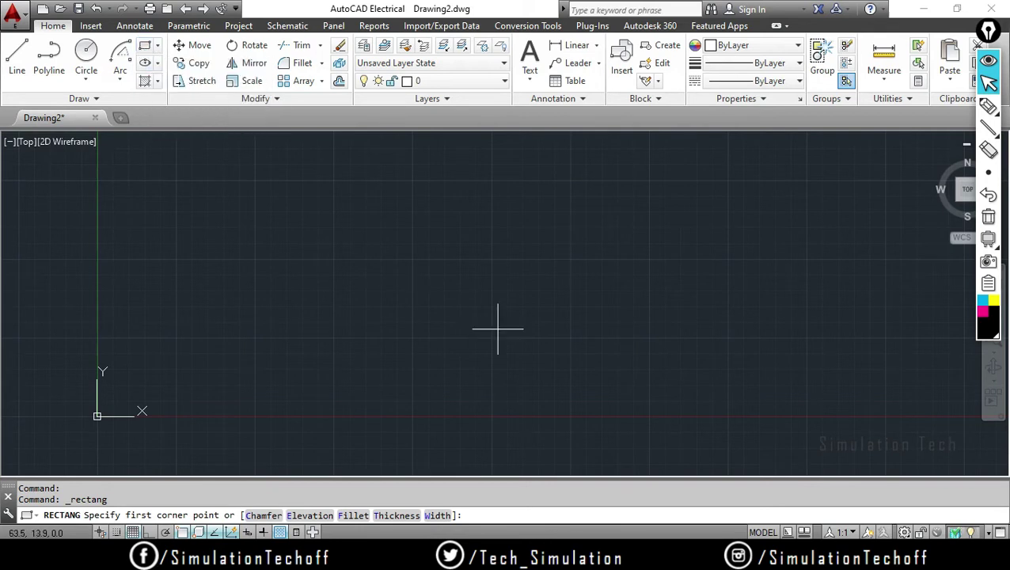
Step: Draw a rectangle across the middle of the canvas with the REC command
{"action": "key", "text": "Escape"}
{"action": "type", "text": "re"}
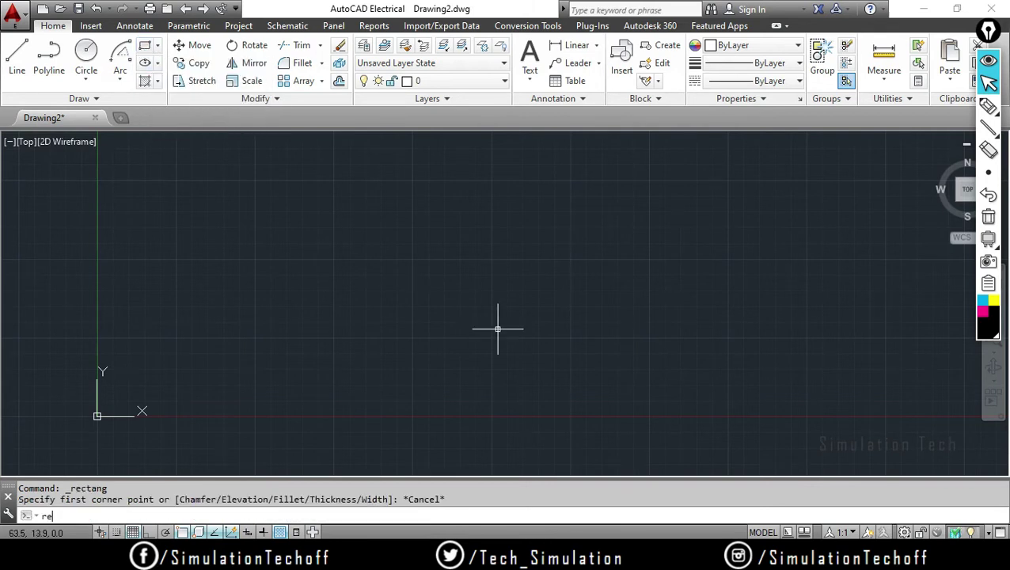
{"action": "type", "text": "c"}
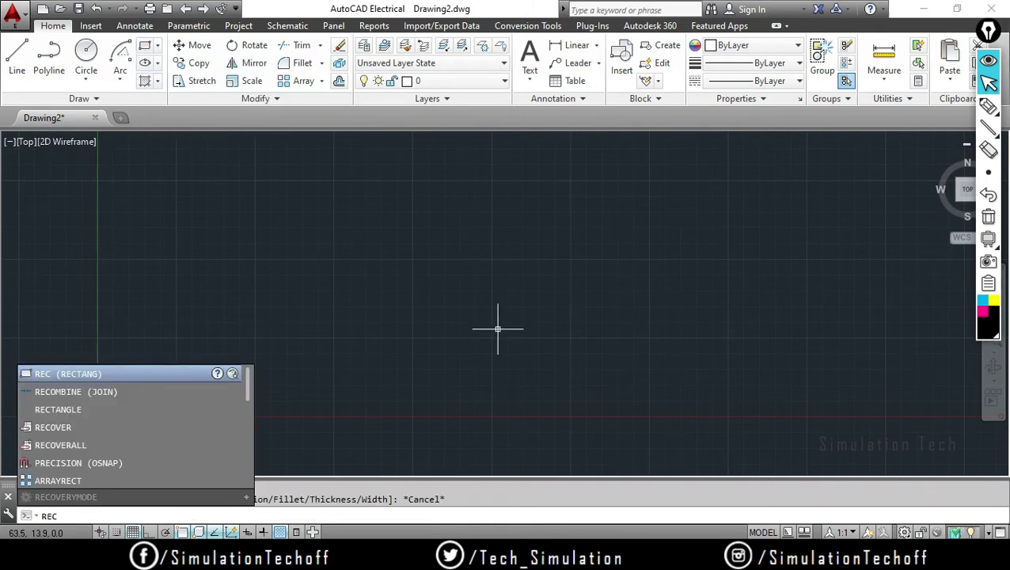
{"action": "key", "text": "Return"}
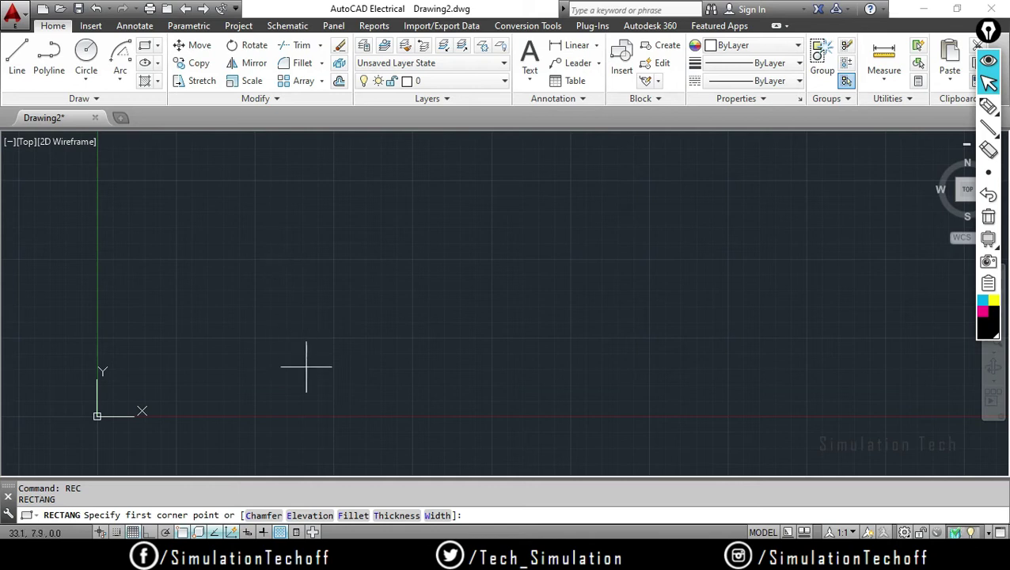
{"action": "left_click", "coordinate": [299, 394]}
{"action": "left_click", "coordinate": [667, 194]}
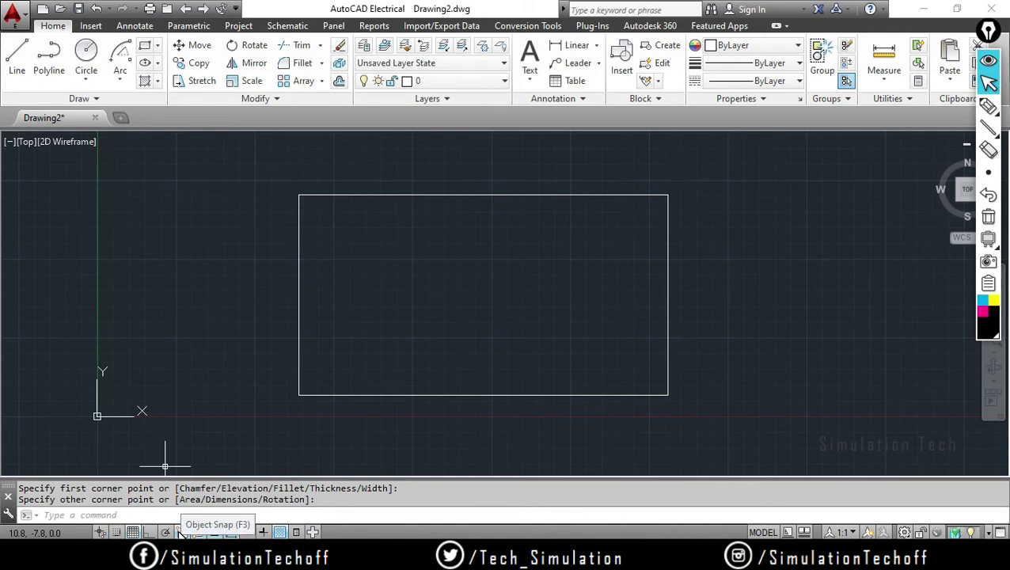
Step: Switch Object Snap off in the status bar and start the LINE command
{"action": "left_click", "coordinate": [180, 531]}
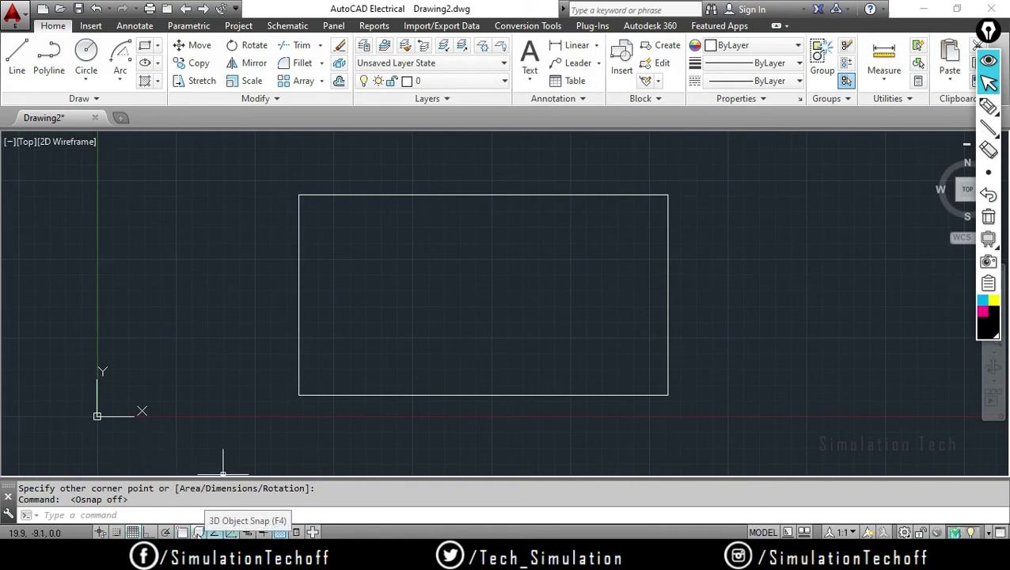
{"action": "left_click", "coordinate": [16, 54]}
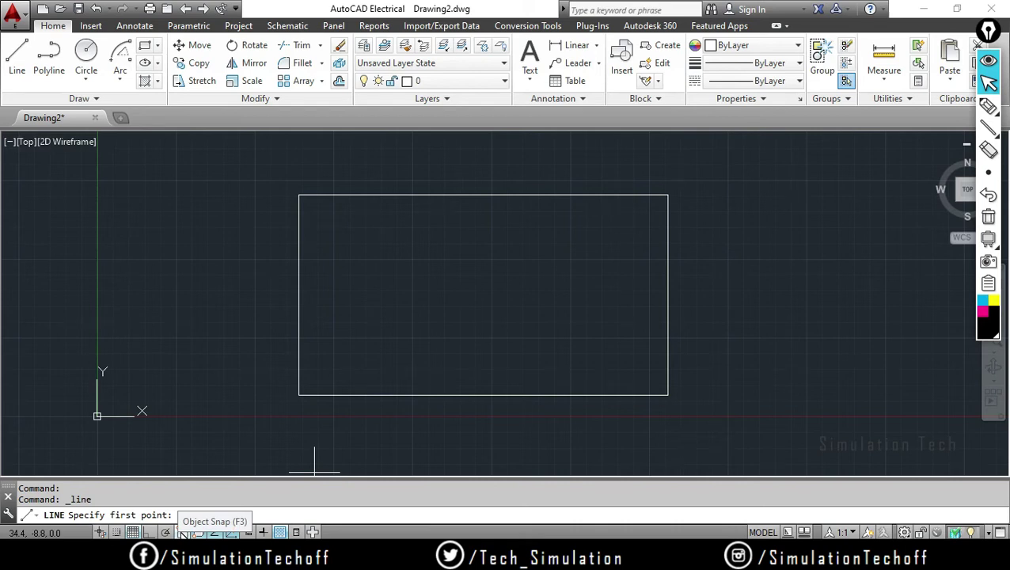
Step: Review the snap mode list, cancel the pending line, and re-enable Osnap with F3
{"action": "right_click", "coordinate": [183, 535]}
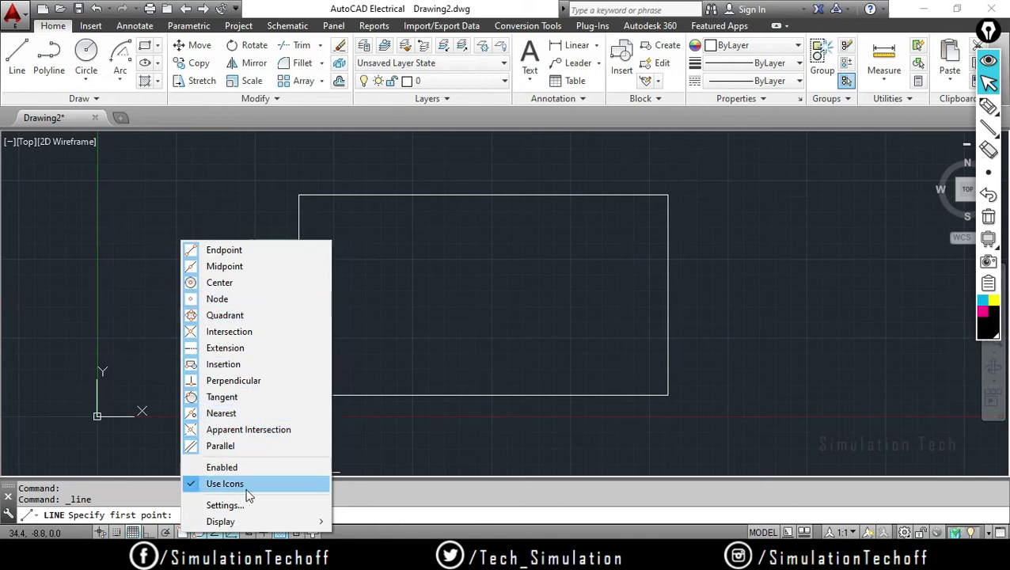
{"action": "left_click", "coordinate": [448, 443]}
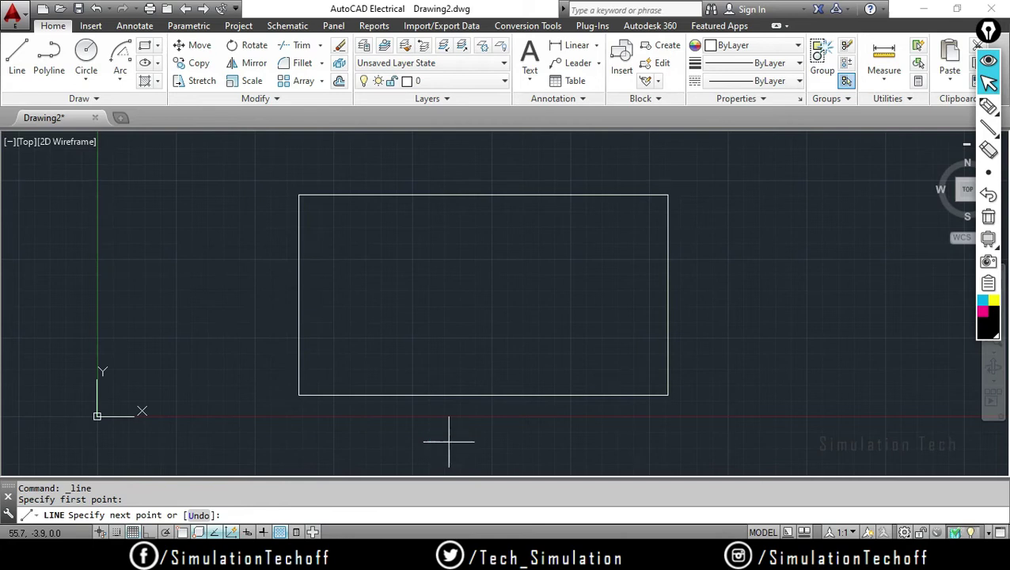
{"action": "right_click", "coordinate": [178, 526], "text": "shift"}
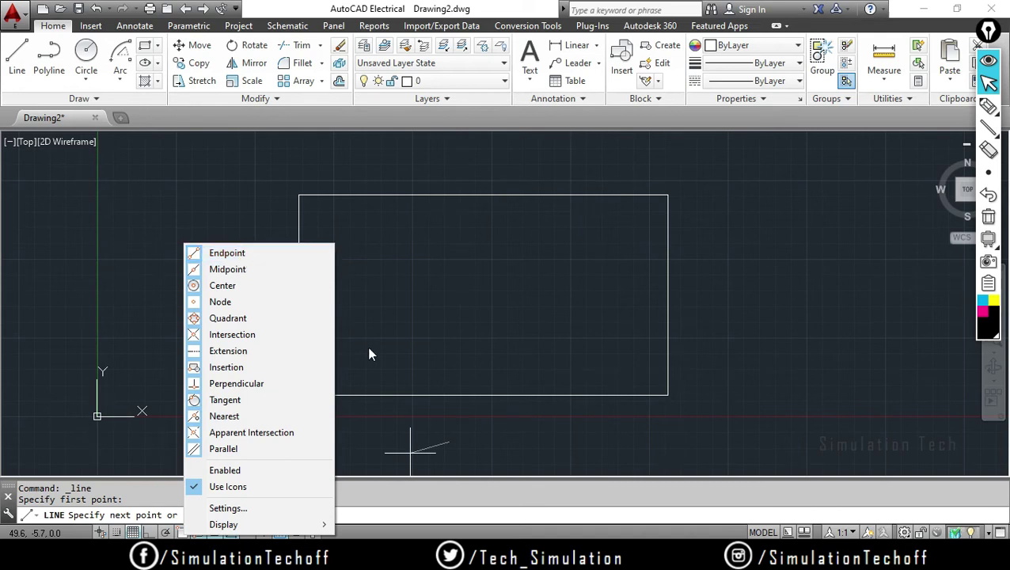
{"action": "key", "text": "Escape"}
{"action": "key", "text": "Escape"}
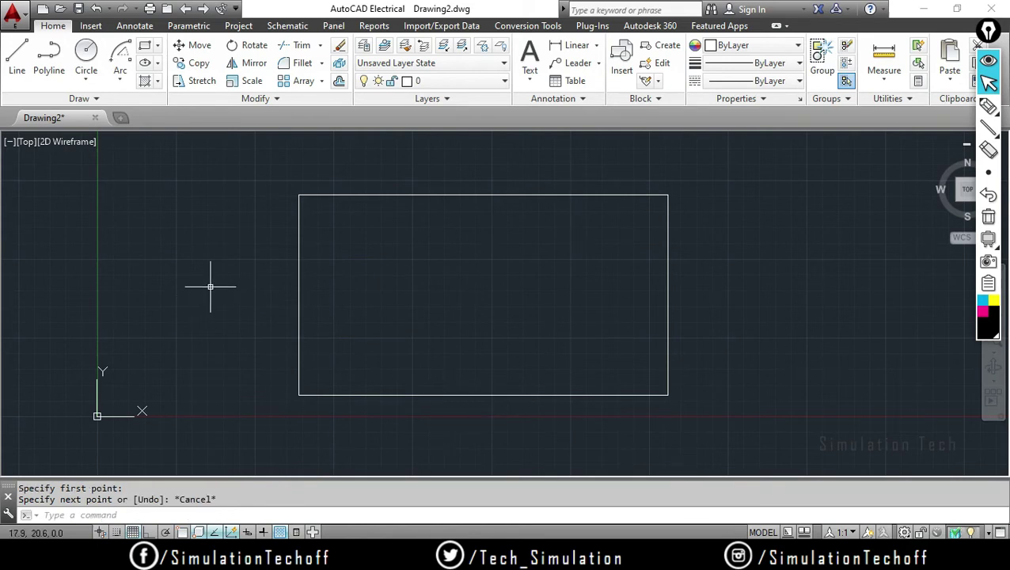
{"action": "key", "text": "F3"}
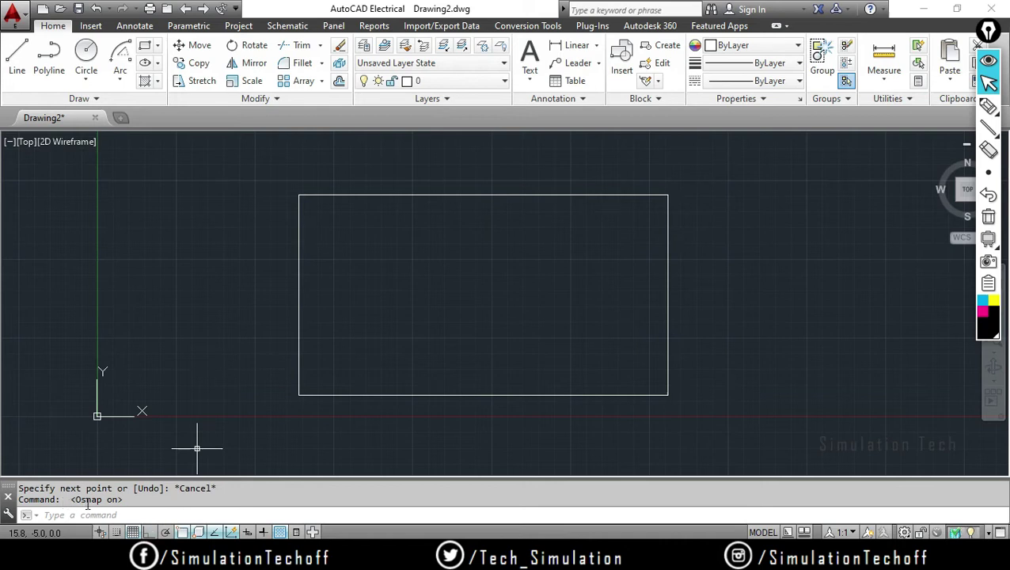
{"action": "left_click_drag", "start_coordinate": [125, 499], "coordinate": [70, 499]}
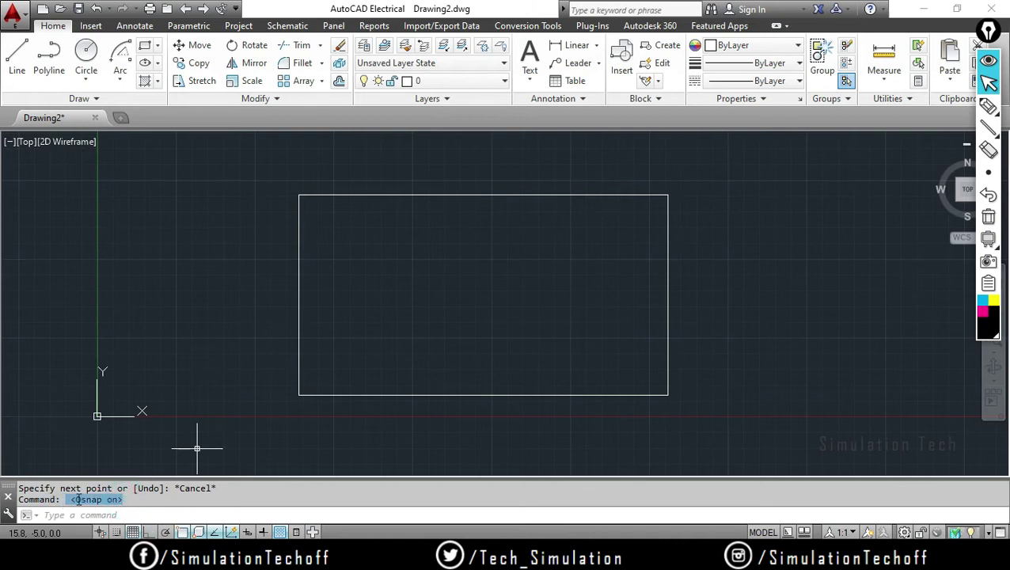
Step: Draw a diagonal from the rectangle's lower-left corner to its upper-right corner
{"action": "left_click", "coordinate": [16, 56]}
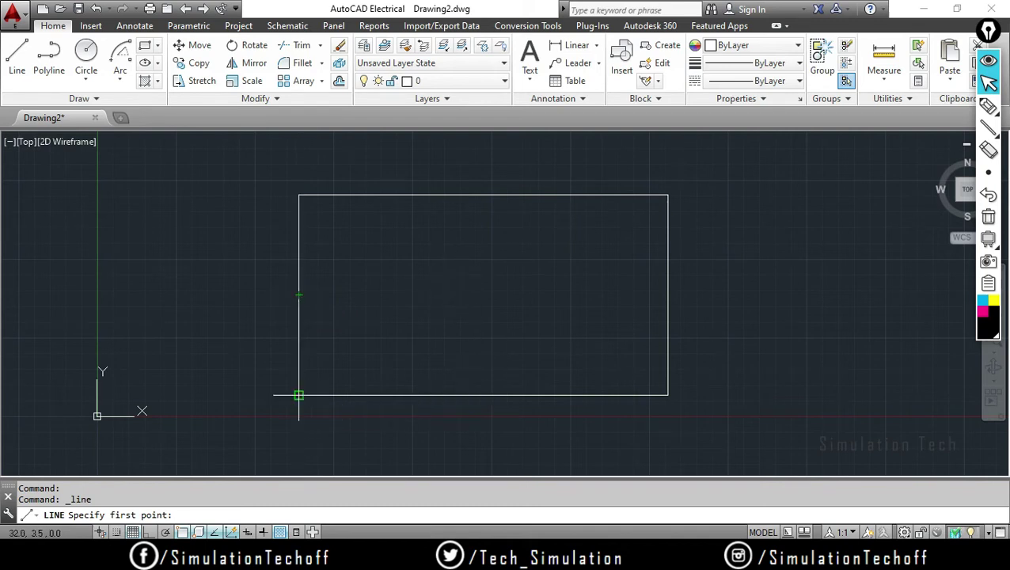
{"action": "left_click", "coordinate": [298, 394]}
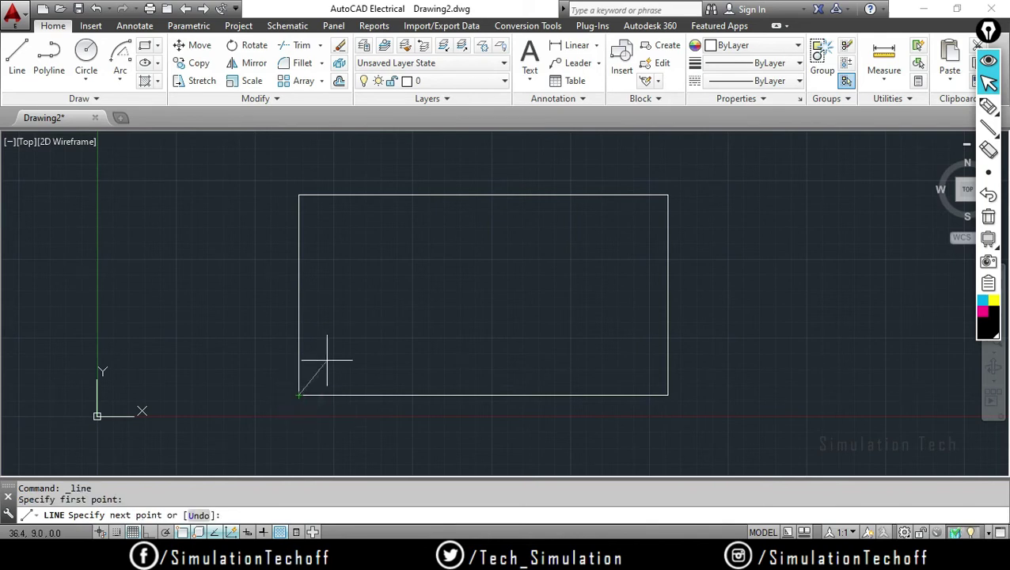
{"action": "left_click", "coordinate": [667, 194]}
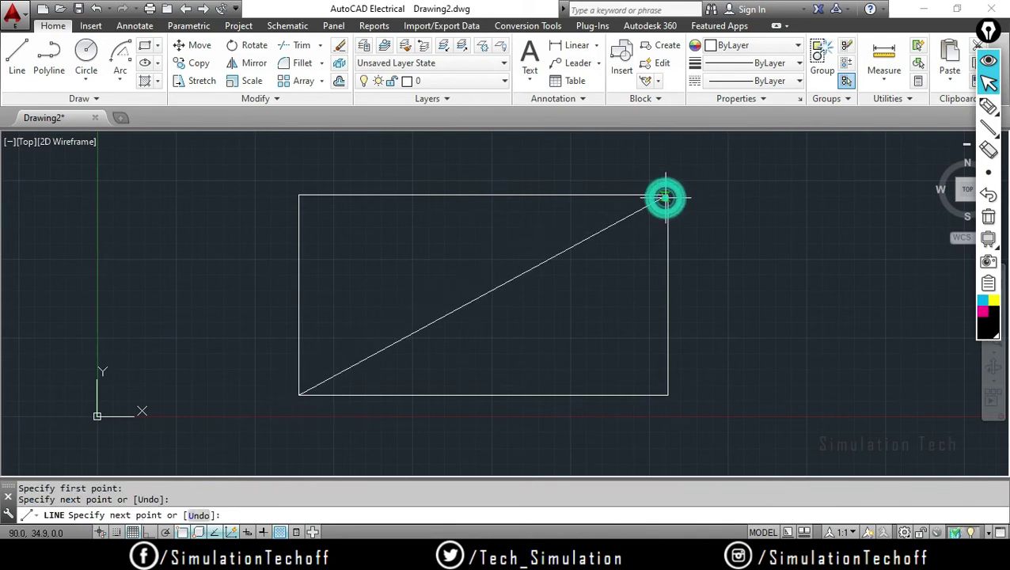
{"action": "key", "text": "Escape"}
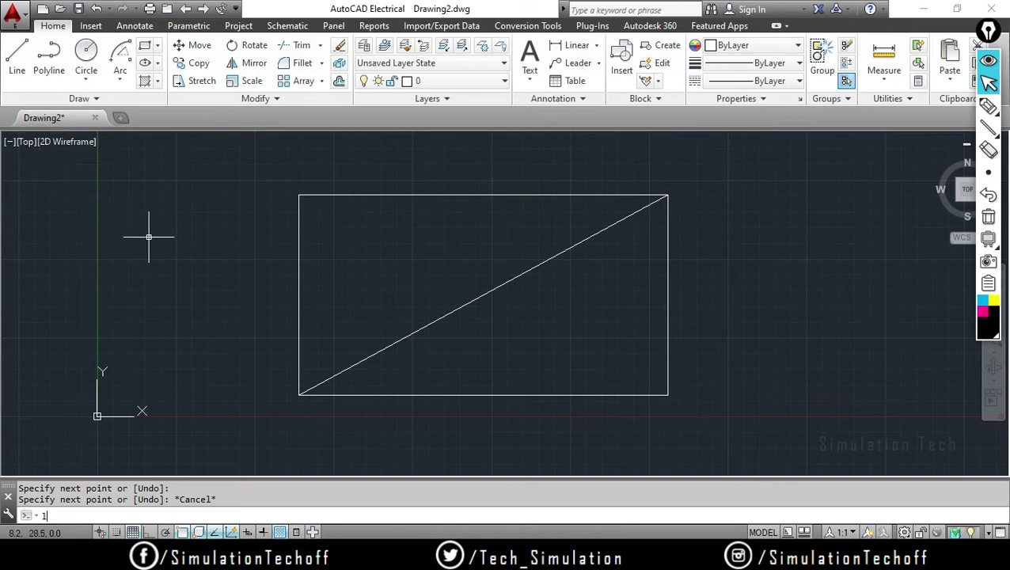
Step: Draw the second diagonal from the rectangle's bottom-right corner
{"action": "type", "text": "L"}
{"action": "key", "text": "Return"}
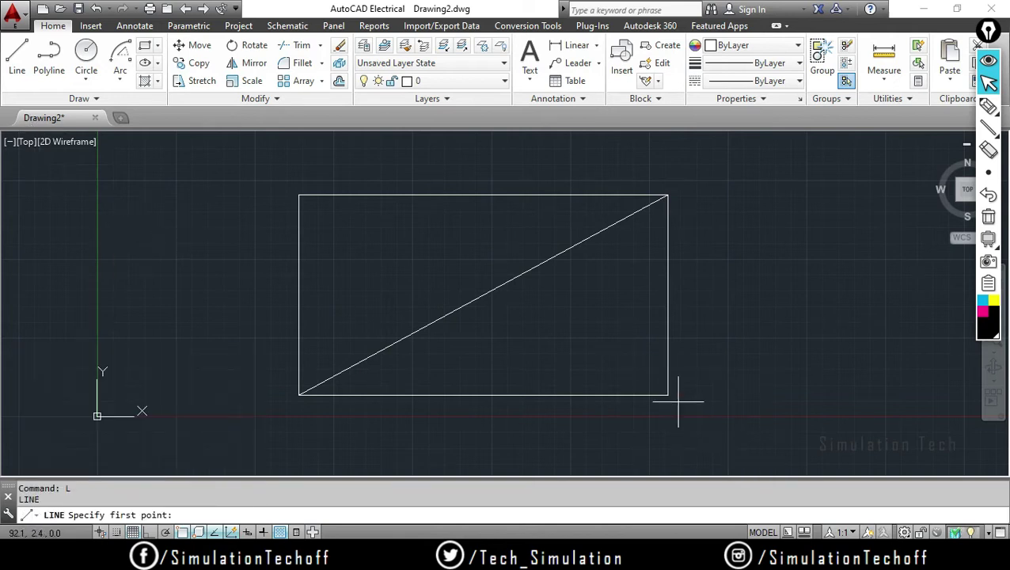
{"action": "left_click", "coordinate": [667, 394]}
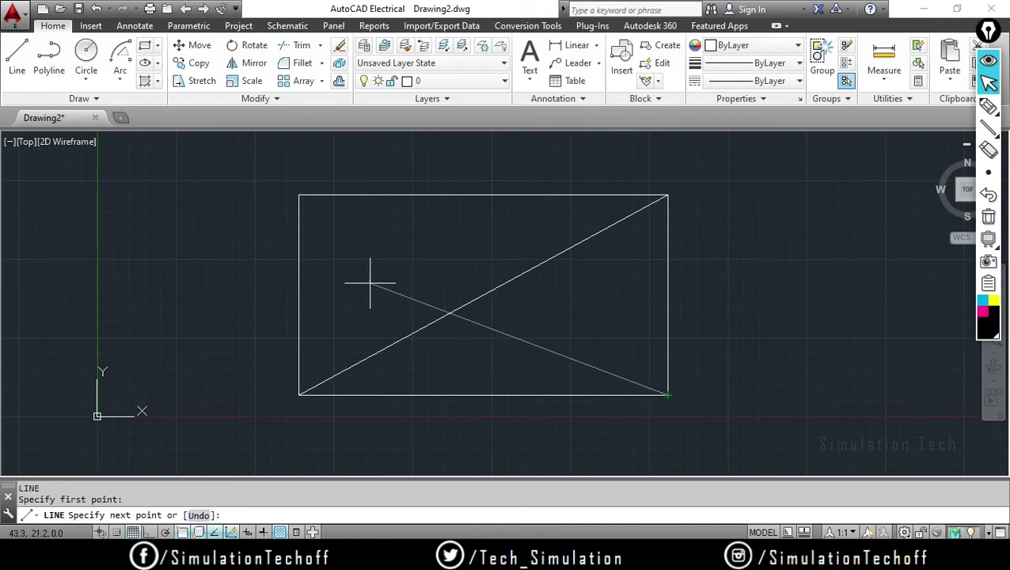
{"action": "key", "text": "Escape"}
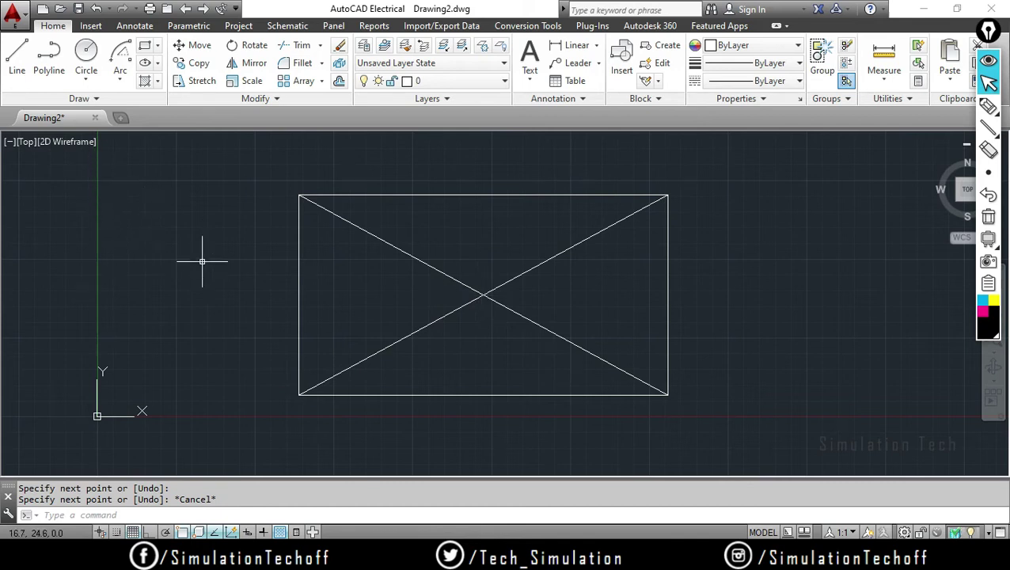
{"action": "type", "text": "c"}
{"action": "key", "text": "Return"}
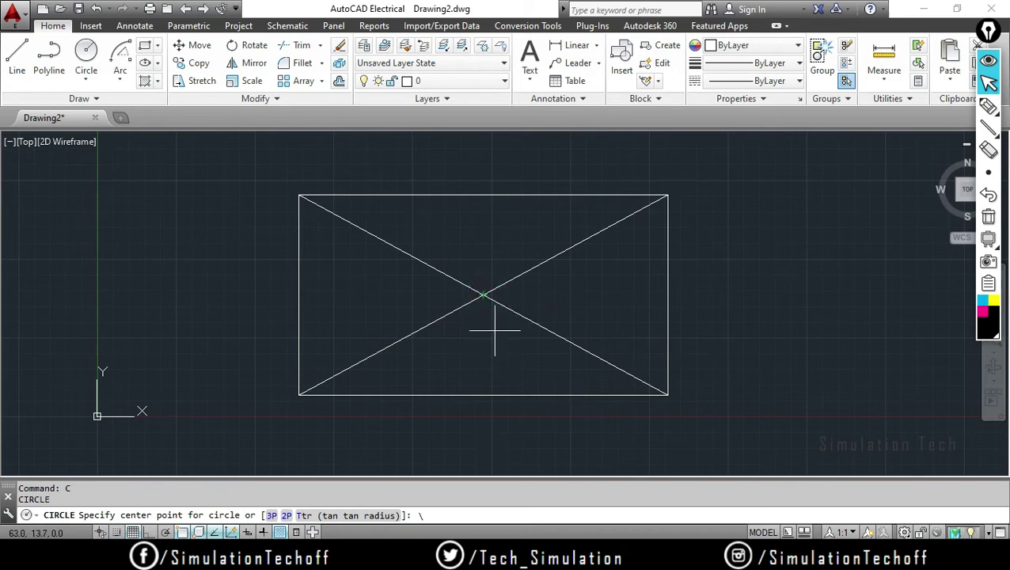
Step: Draw a circle centred on the diagonals' intersection, with a radius picked just below it
{"action": "key", "text": "Escape"}
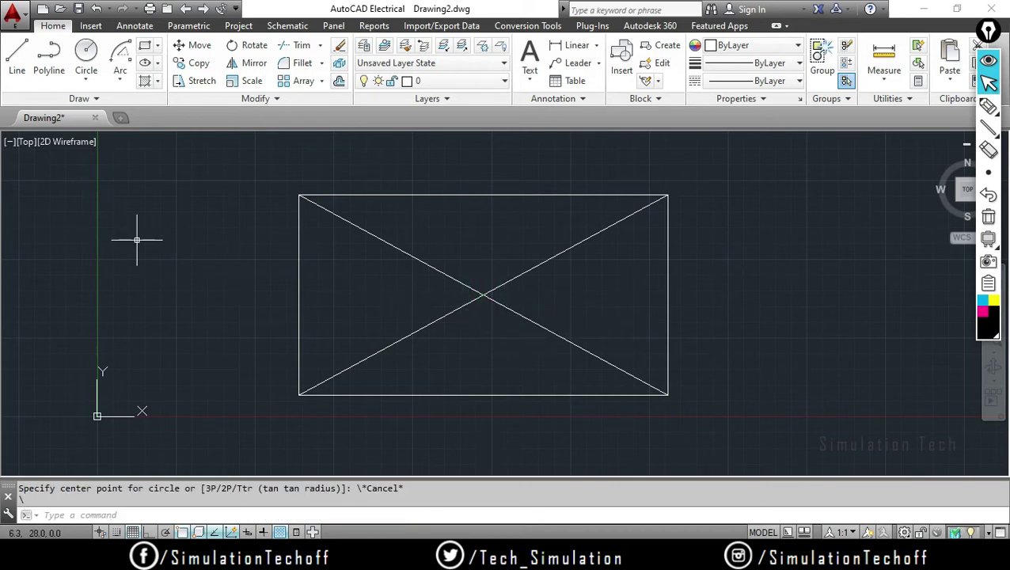
{"action": "key", "text": "Escape"}
{"action": "type", "text": "C"}
{"action": "key", "text": "Return"}
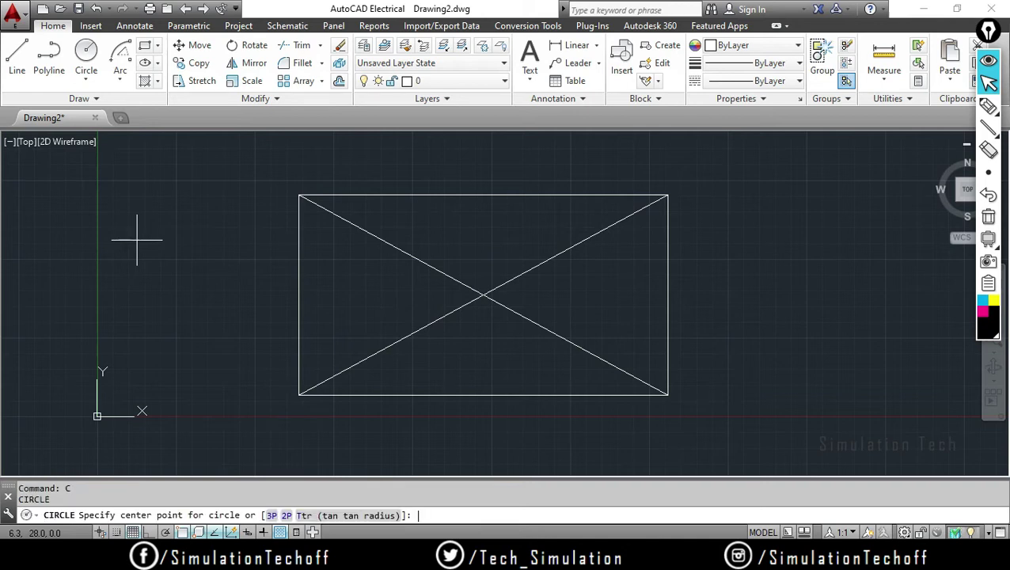
{"action": "left_click", "coordinate": [484, 296]}
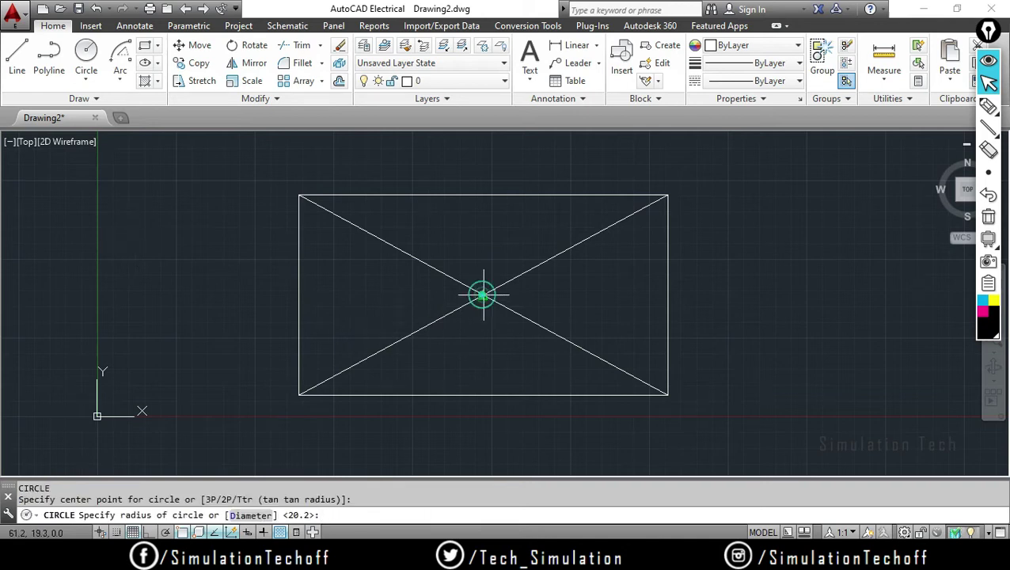
{"action": "left_click", "coordinate": [487, 340]}
{"action": "key", "text": "Escape"}
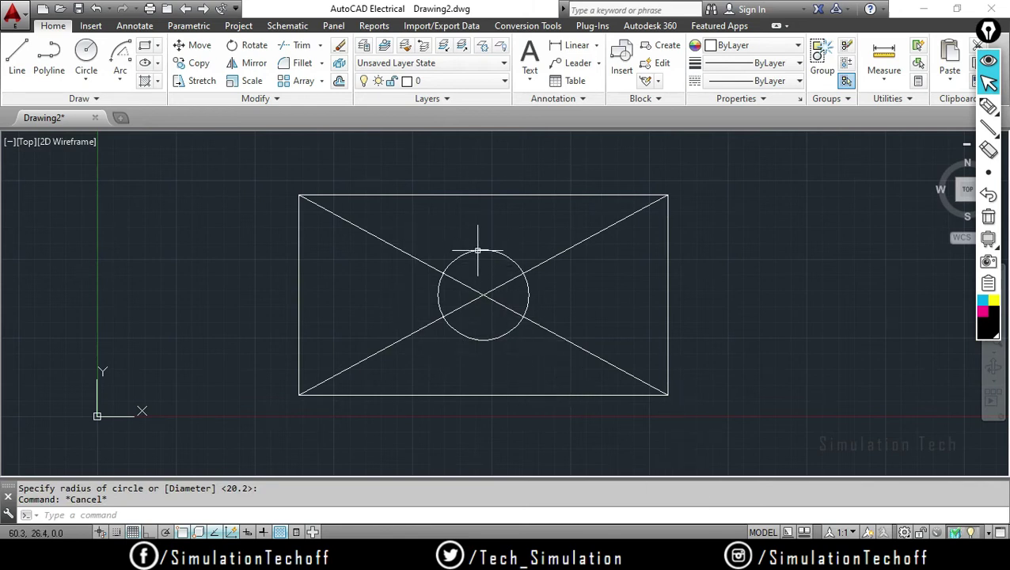
{"action": "left_click", "coordinate": [17, 55]}
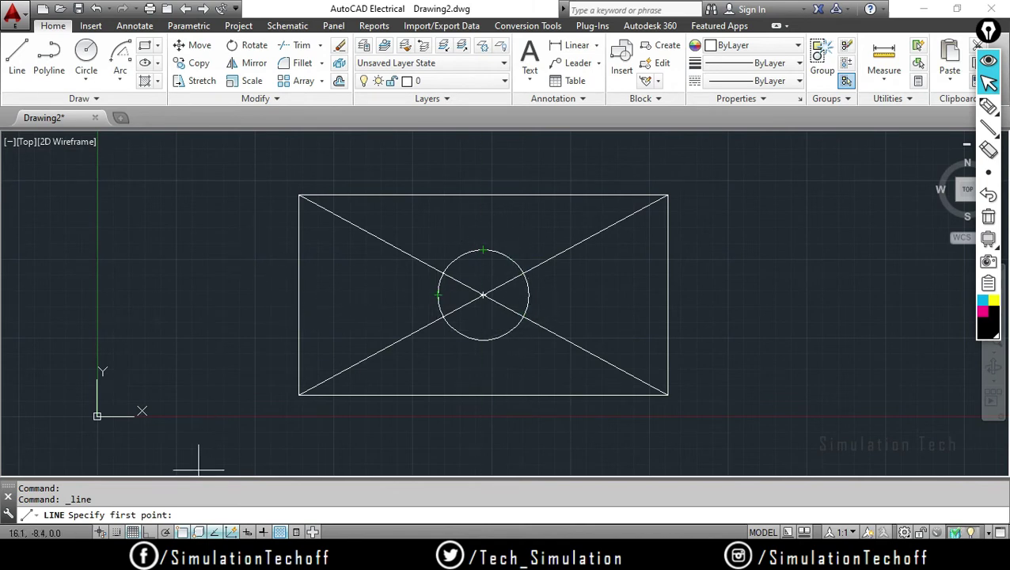
Step: Clear all object snap modes in Object Snap Settings and enable only Tangent
{"action": "right_click", "coordinate": [181, 532]}
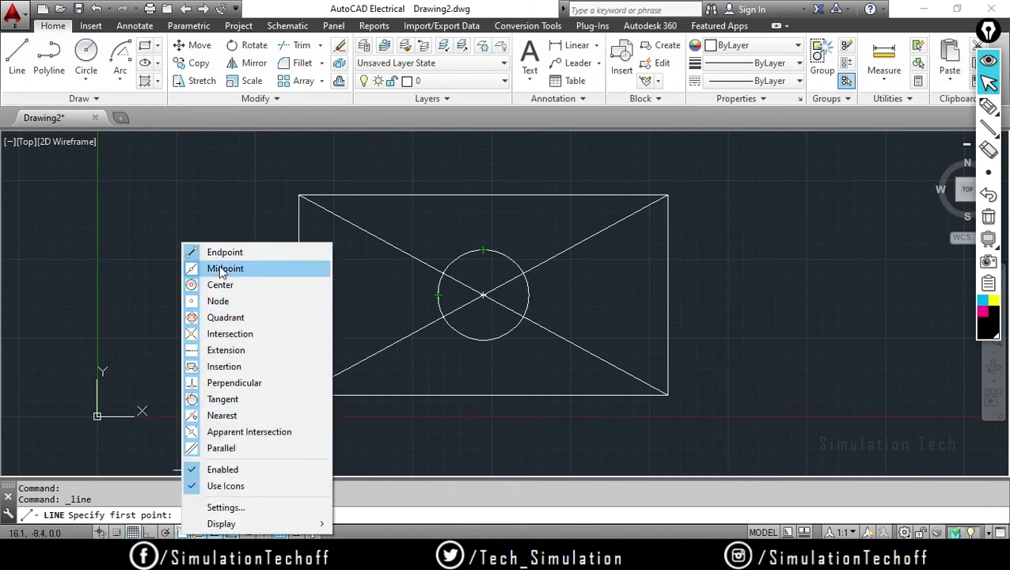
{"action": "left_click", "coordinate": [221, 506]}
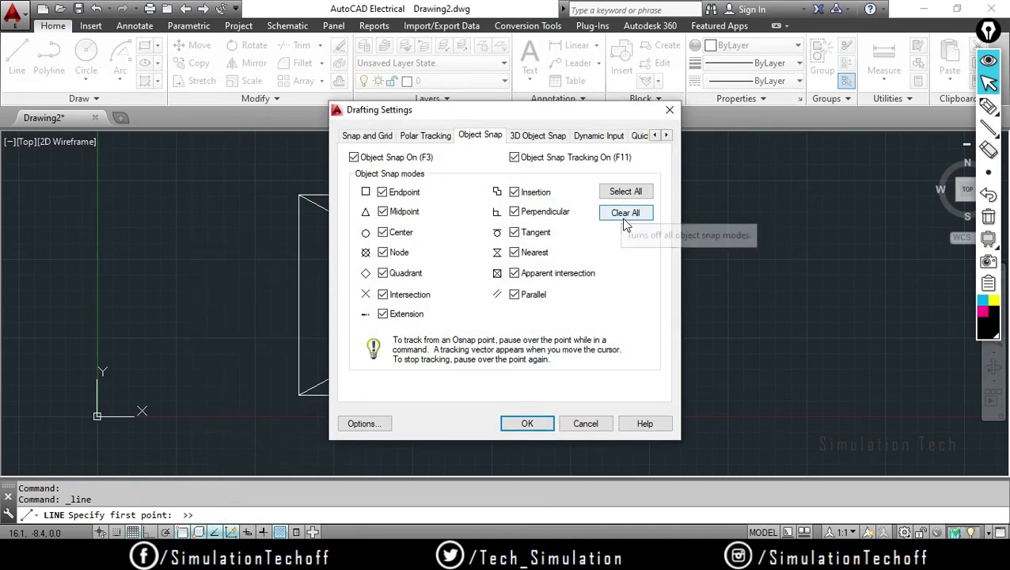
{"action": "left_click", "coordinate": [625, 212]}
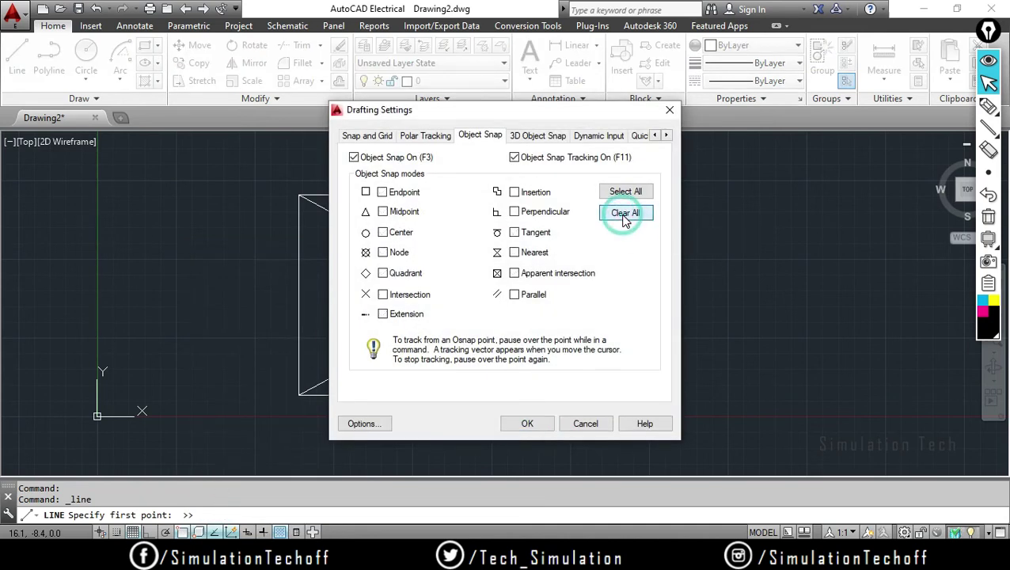
{"action": "left_click", "coordinate": [514, 232]}
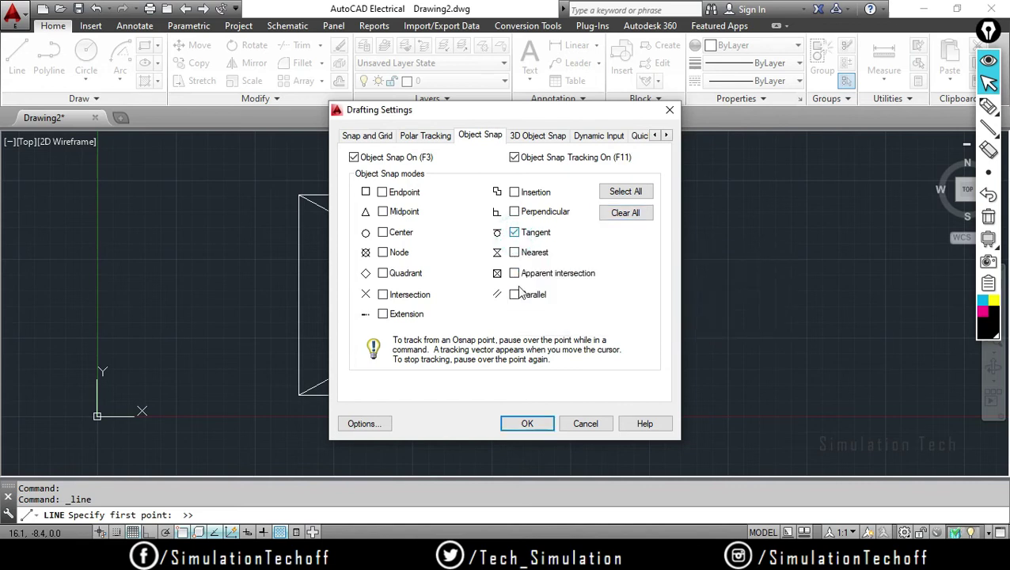
{"action": "left_click", "coordinate": [520, 427]}
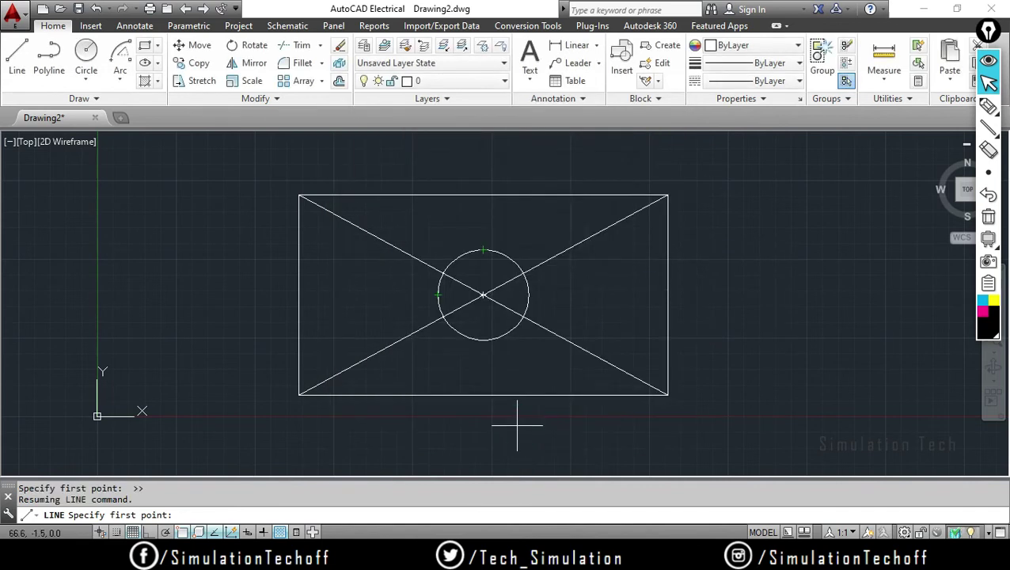
Step: Draw a line chain tangent to the circle's top and bottom, passing right of the rectangle
{"action": "left_click", "coordinate": [458, 255]}
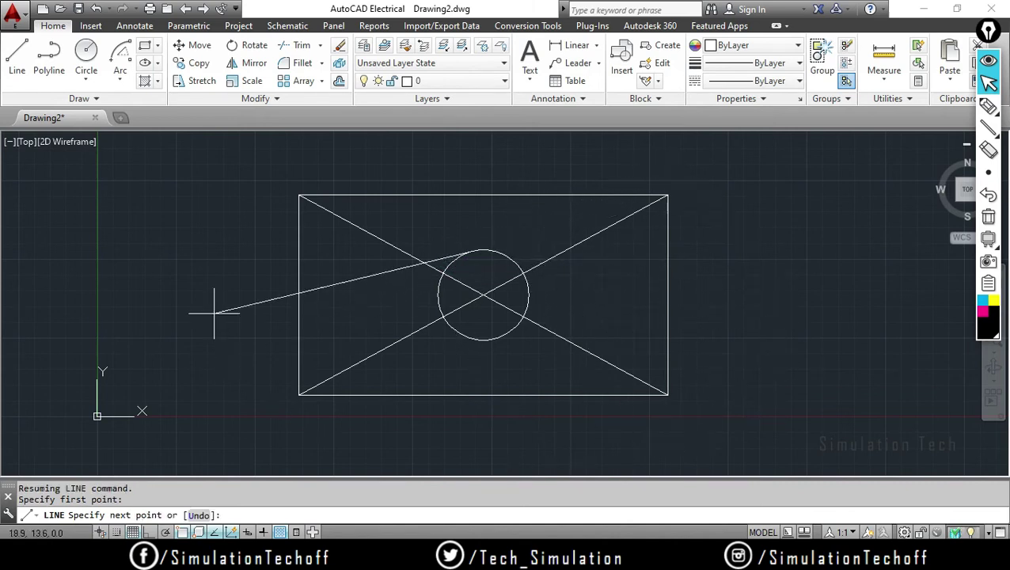
{"action": "left_click", "coordinate": [713, 169]}
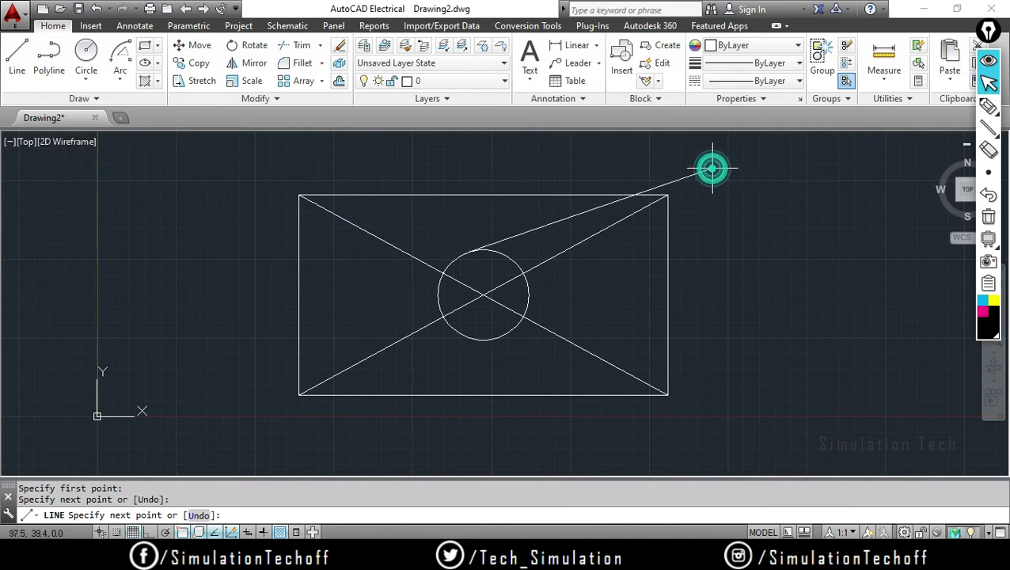
{"action": "left_click", "coordinate": [726, 281]}
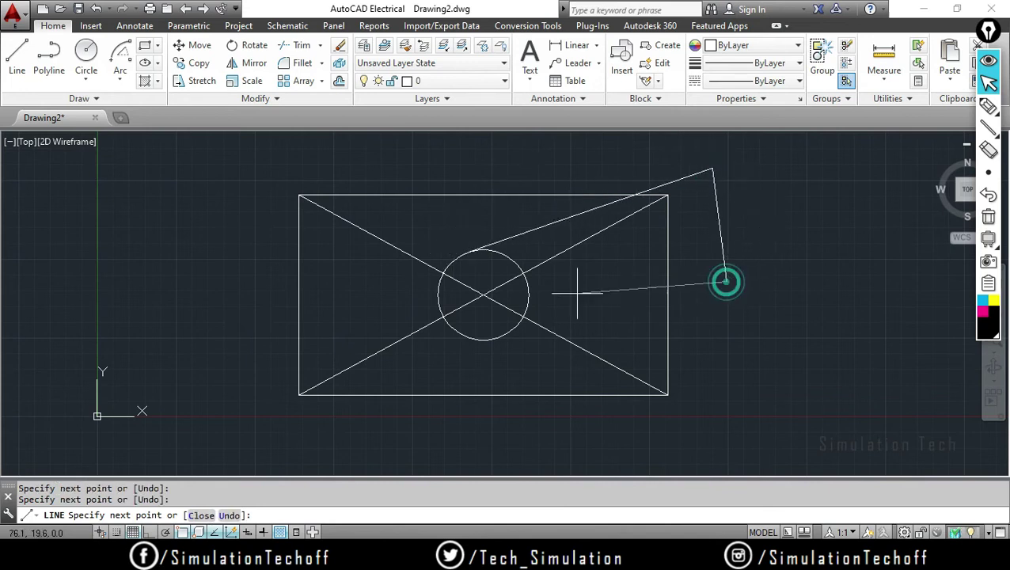
{"action": "left_click", "coordinate": [485, 339]}
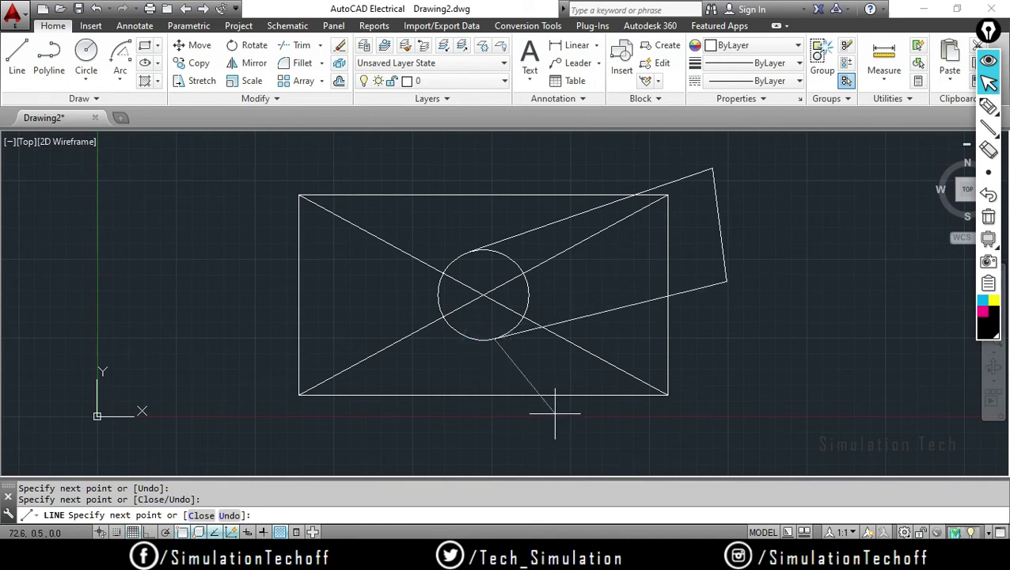
{"action": "key", "text": "Escape"}
Step: Crossing-select all seven objects and delete them
{"action": "left_click", "coordinate": [874, 378]}
{"action": "left_click", "coordinate": [362, 309]}
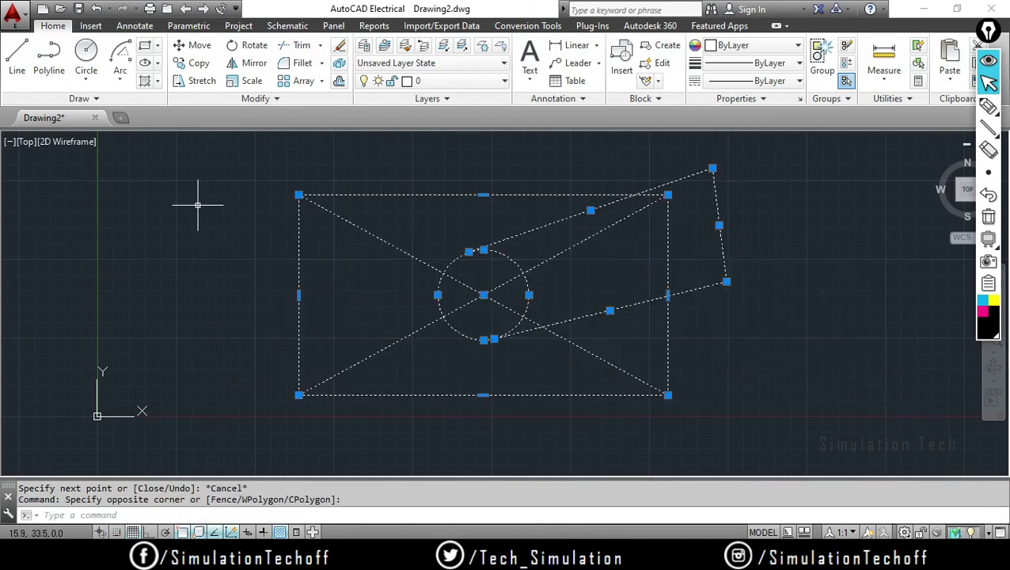
{"action": "key", "text": "Delete"}
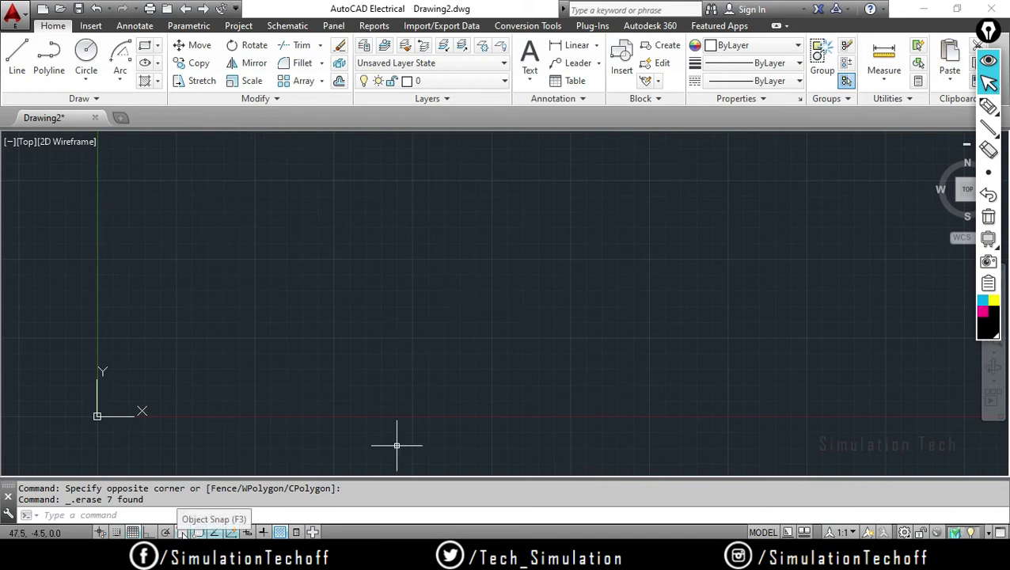
Step: Draw a horizontal test line across the canvas
{"action": "left_click", "coordinate": [21, 62]}
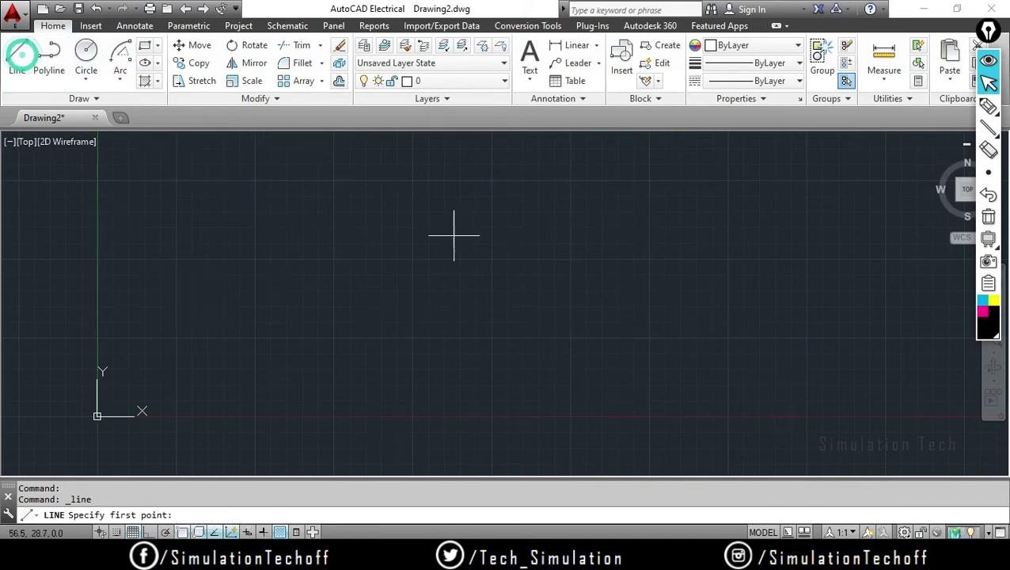
{"action": "left_click", "coordinate": [329, 251]}
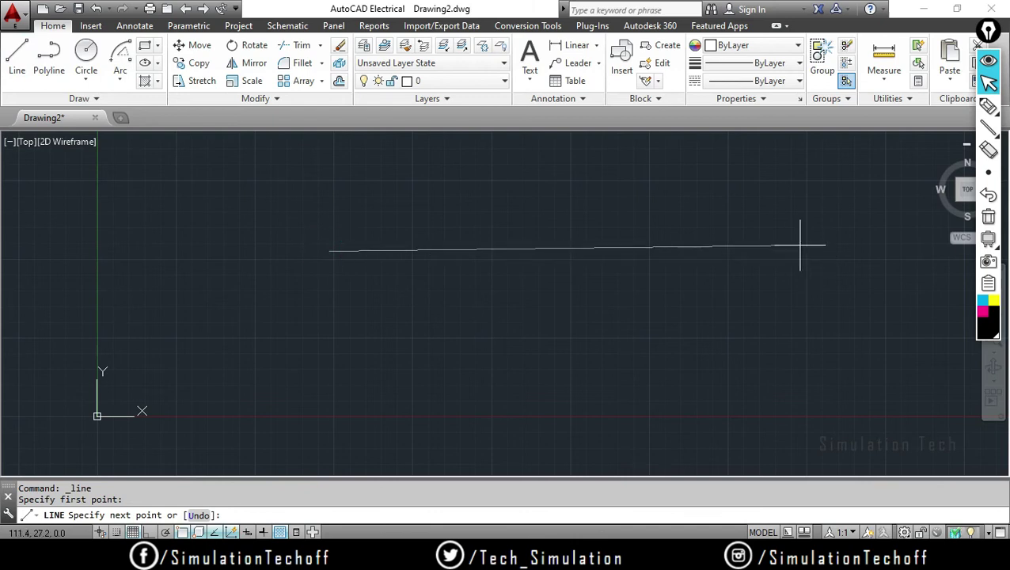
{"action": "left_click", "coordinate": [801, 245]}
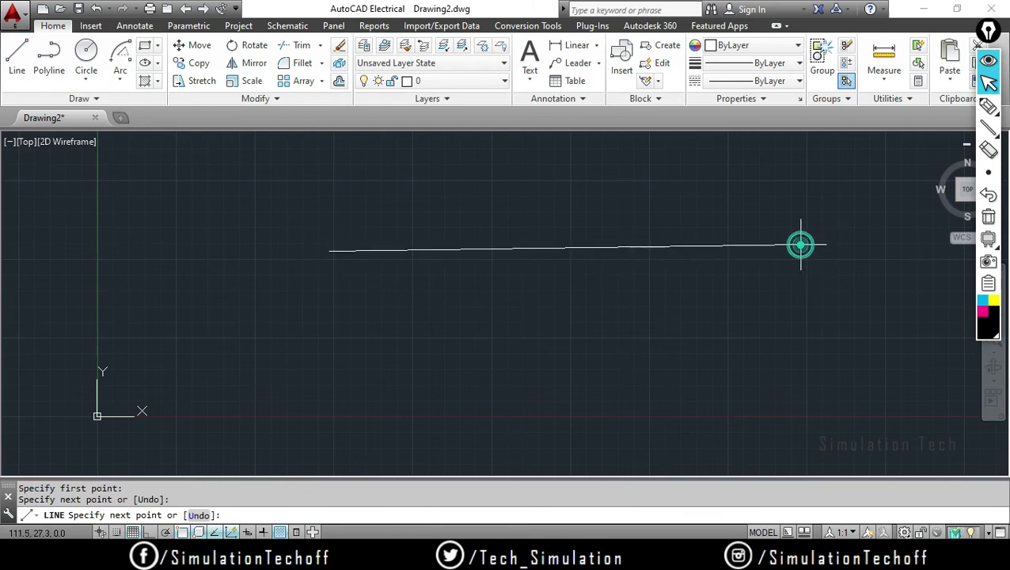
{"action": "key", "text": "Escape"}
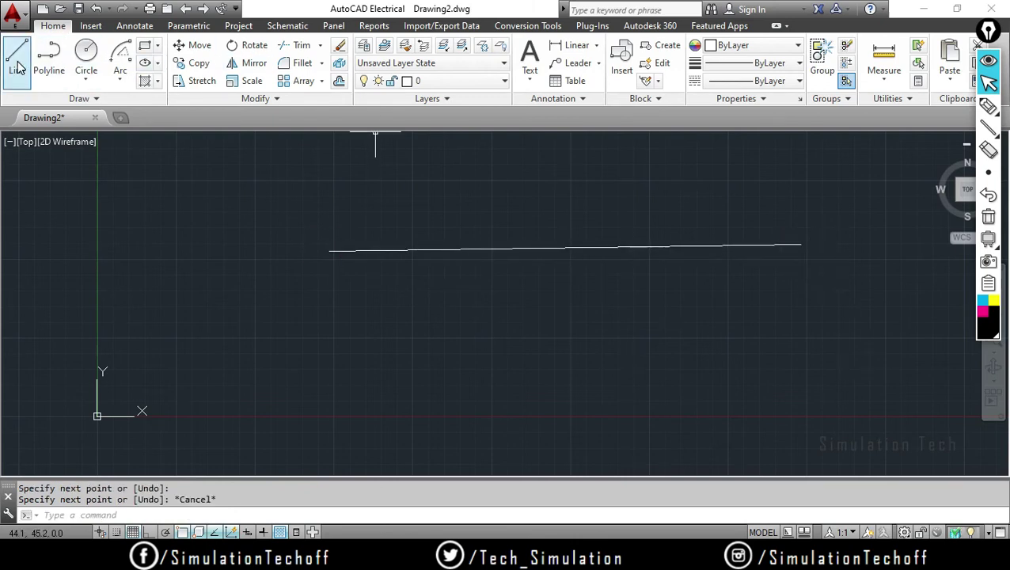
Step: Turn on every object snap mode with Select All in Object Snap Settings
{"action": "left_click", "coordinate": [16, 59]}
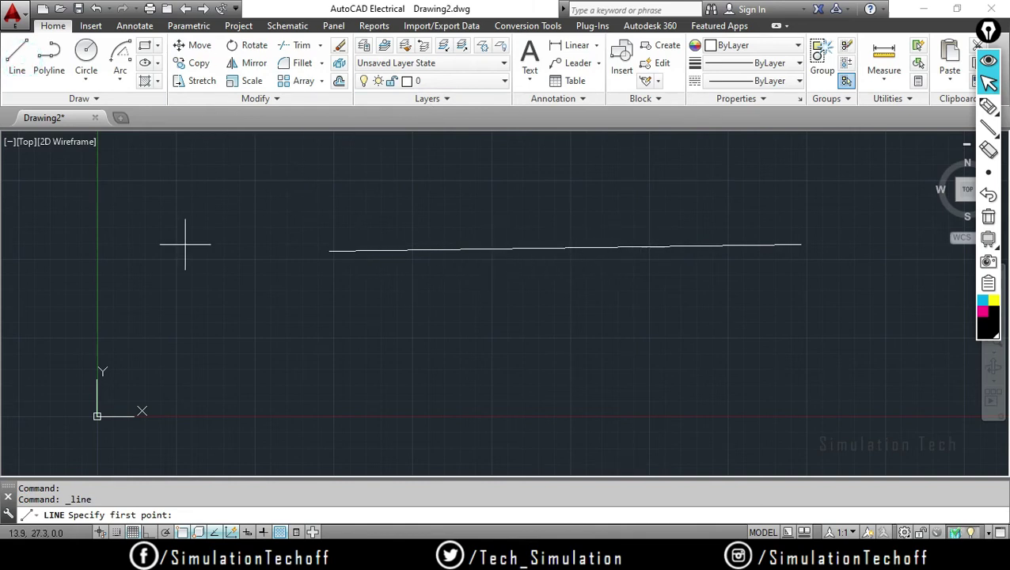
{"action": "right_click", "coordinate": [182, 531]}
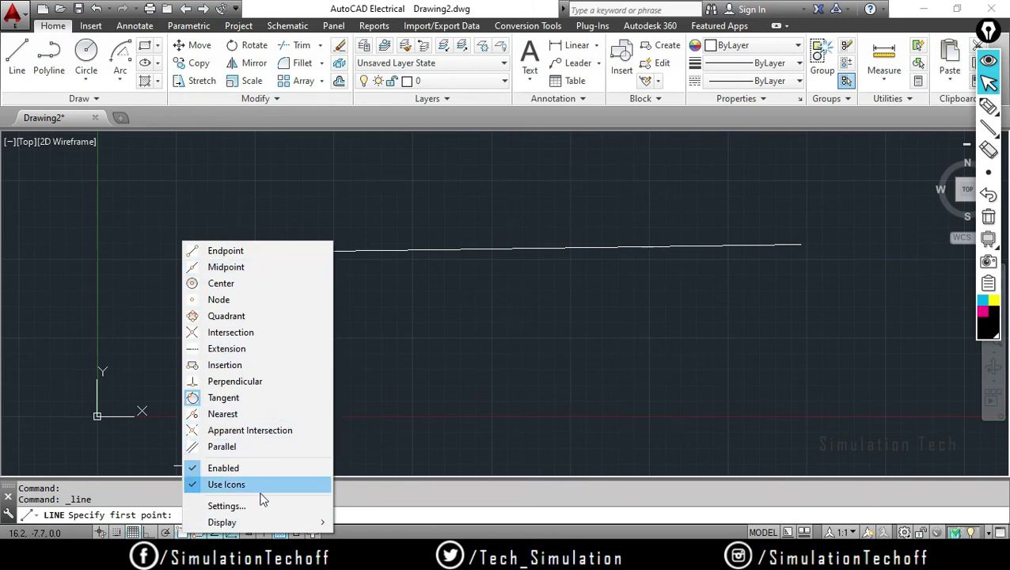
{"action": "left_click", "coordinate": [255, 507]}
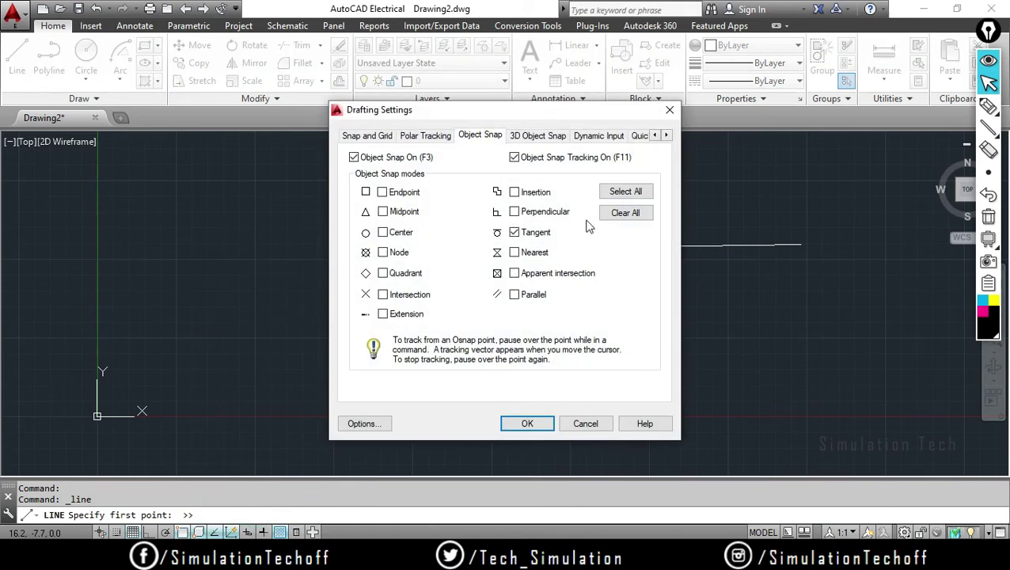
{"action": "left_click", "coordinate": [625, 191]}
{"action": "left_click", "coordinate": [524, 424]}
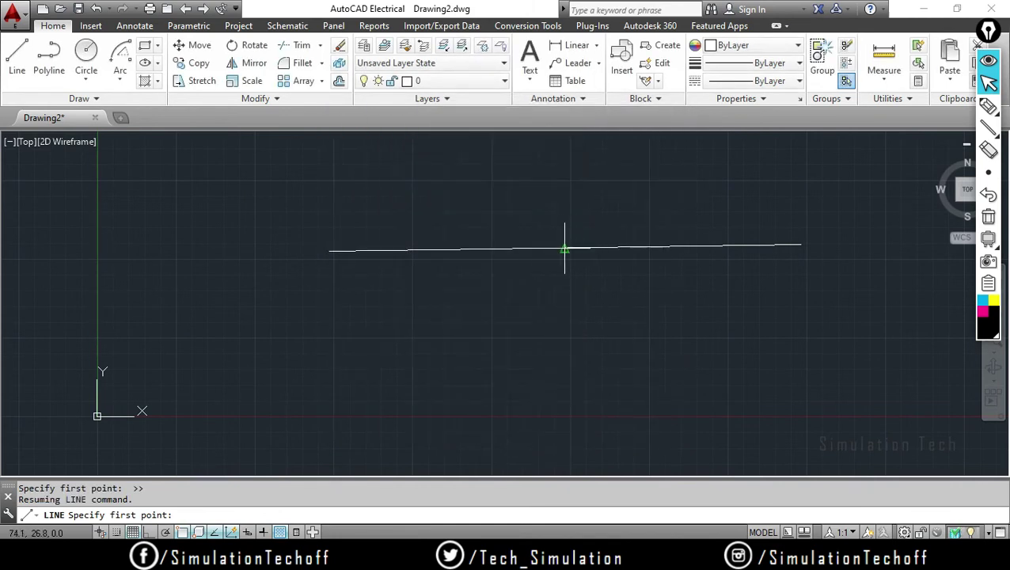
Step: Draw a line down from the first line's midpoint, then erase both lines
{"action": "left_click", "coordinate": [564, 249]}
{"action": "left_click", "coordinate": [574, 345]}
{"action": "key", "text": "Escape"}
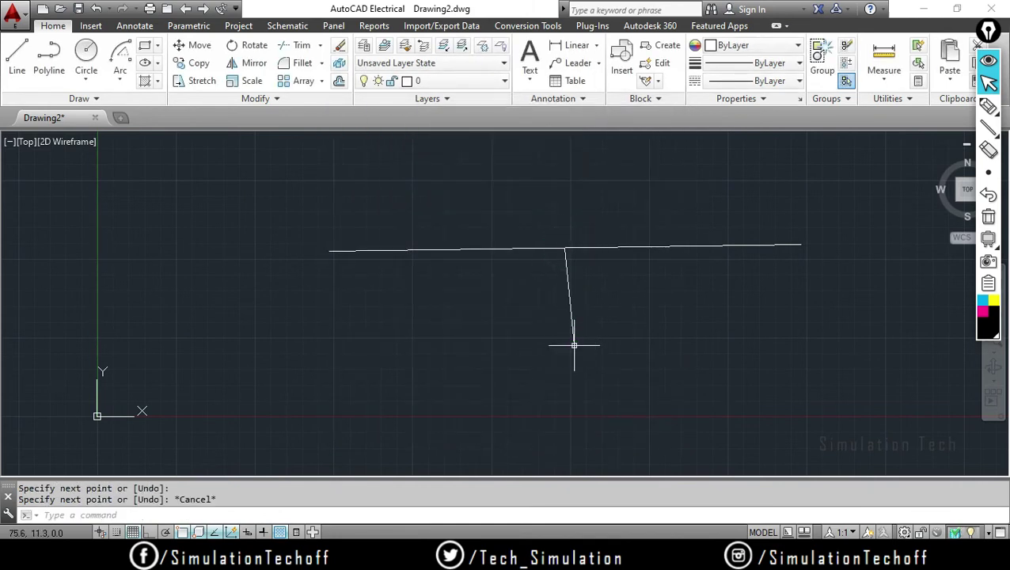
{"action": "left_click", "coordinate": [306, 214]}
{"action": "left_click", "coordinate": [850, 406]}
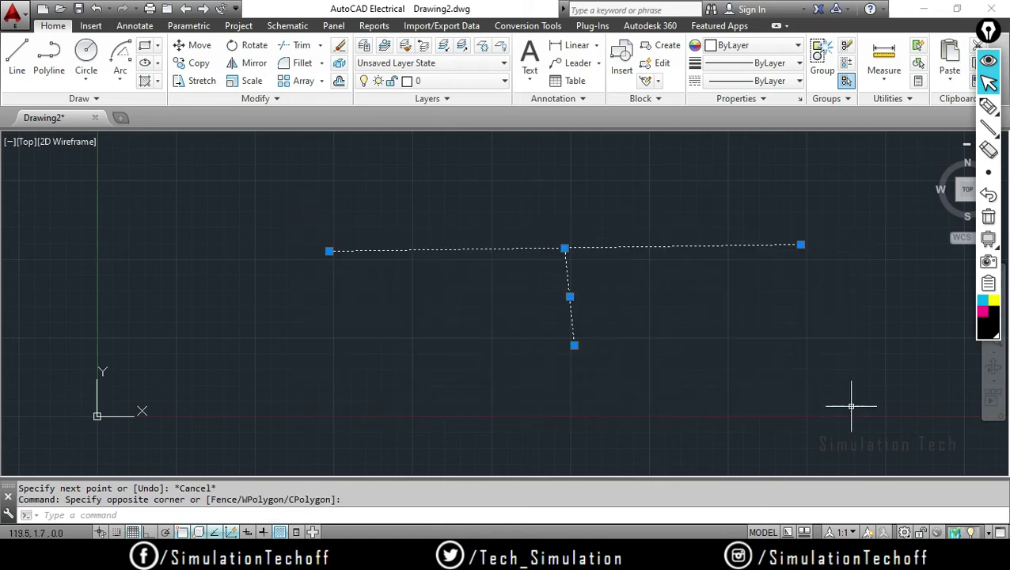
{"action": "key", "text": "Delete"}
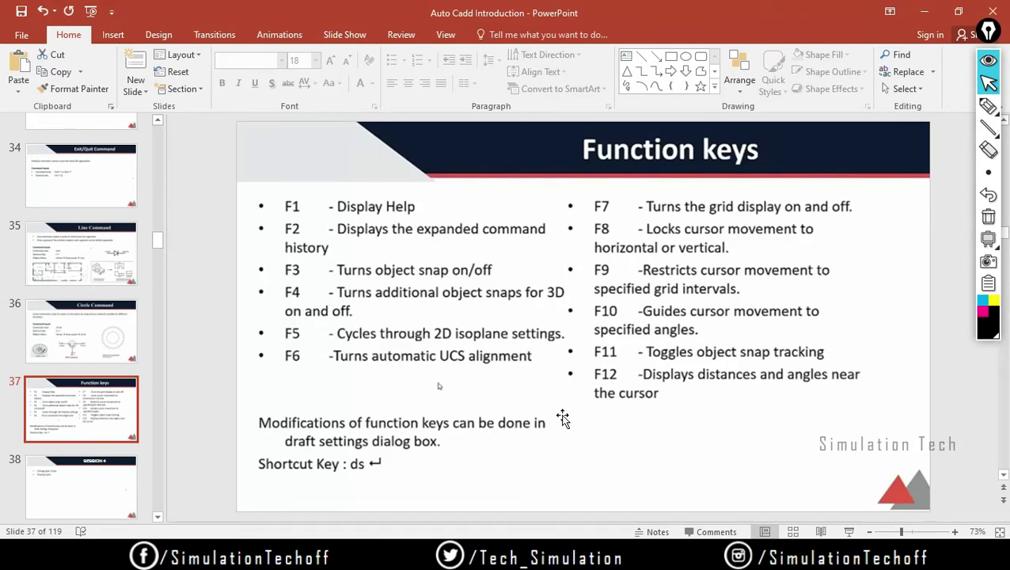
Step: Leave PowerPoint for AutoCAD and draw a quick test rectangle
{"action": "left_click", "coordinate": [923, 12]}
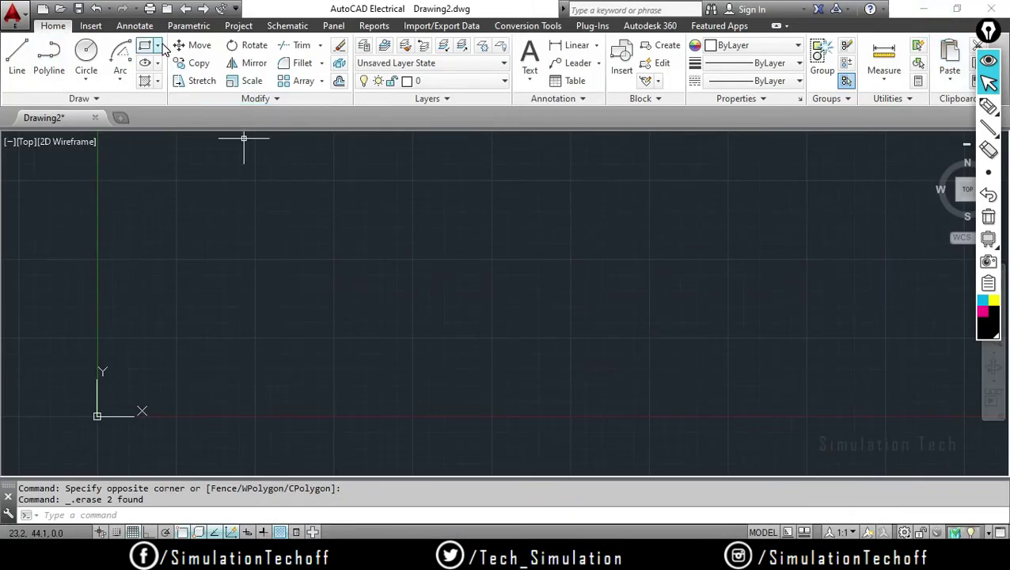
{"action": "left_click", "coordinate": [145, 45]}
{"action": "left_click", "coordinate": [326, 214]}
{"action": "left_click", "coordinate": [679, 385]}
{"action": "key", "text": "Escape"}
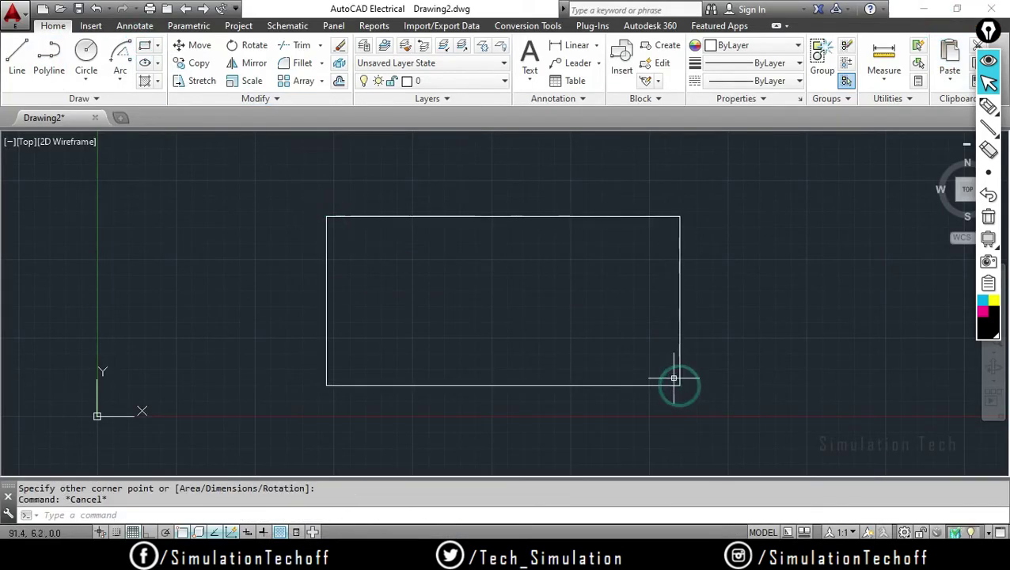
Step: Window-select the test rectangle and delete it
{"action": "left_click", "coordinate": [808, 438]}
{"action": "left_click", "coordinate": [122, 158]}
{"action": "key", "text": "Delete"}
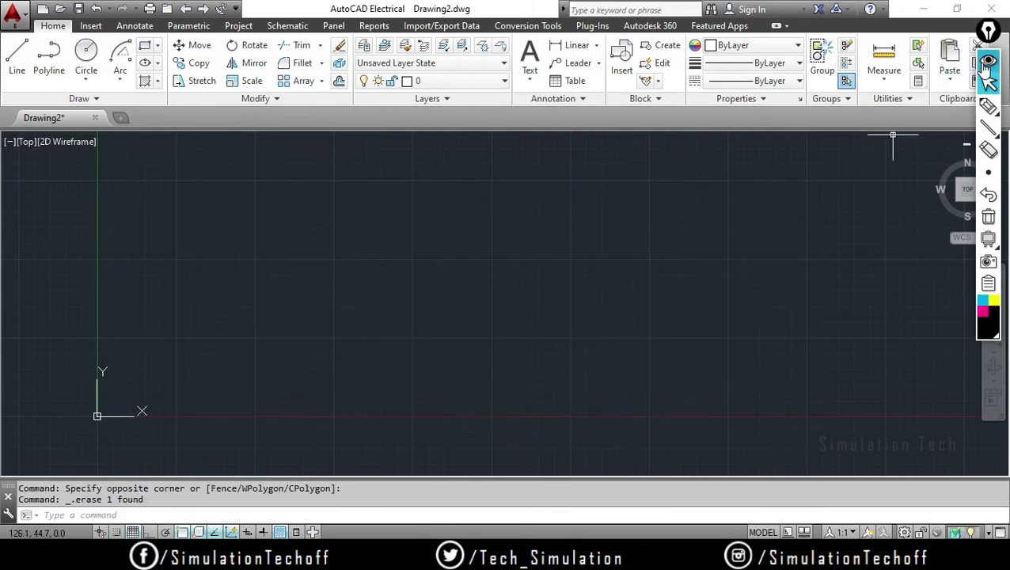
{"action": "mouse_move", "coordinate": [988, 107]}
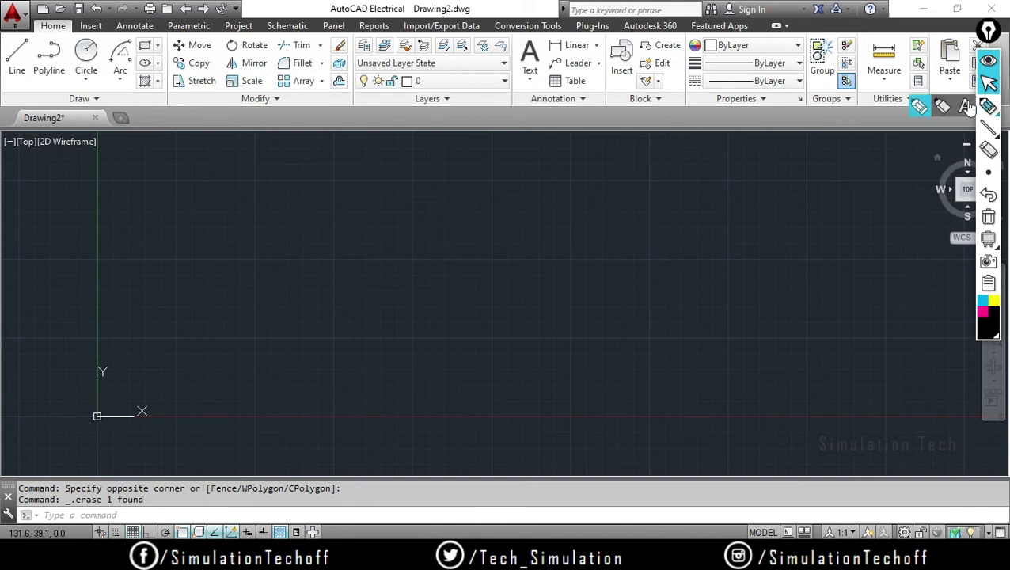
Step: Clear the on-screen ink annotations from the drawing
{"action": "left_click", "coordinate": [801, 208]}
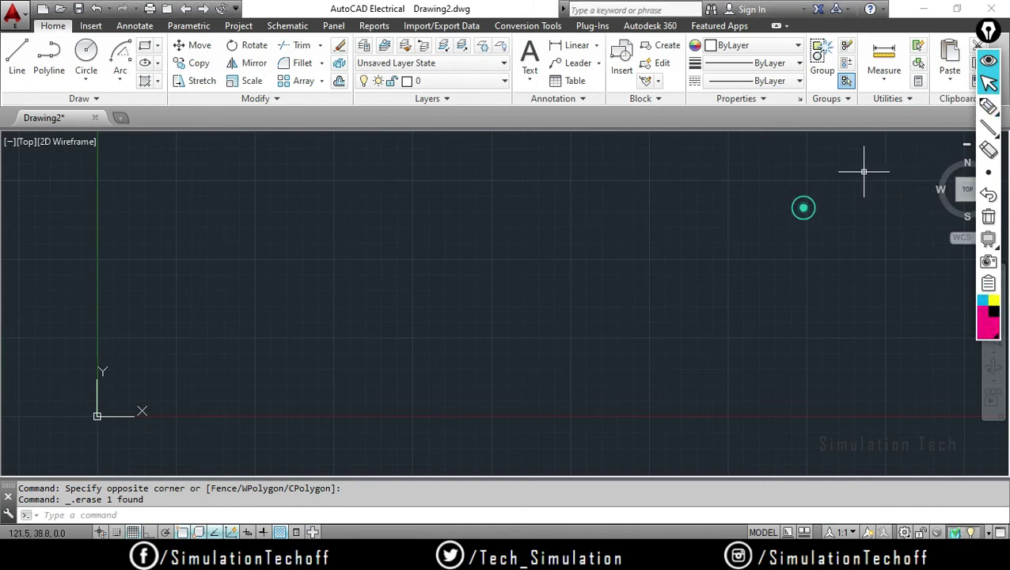
{"action": "left_click", "coordinate": [987, 105]}
{"action": "mouse_move", "coordinate": [846, 222]}
{"action": "left_mouse_down"}
{"action": "mouse_move", "coordinate": [934, 167]}
{"action": "mouse_move", "coordinate": [968, 178]}
{"action": "left_mouse_up"}
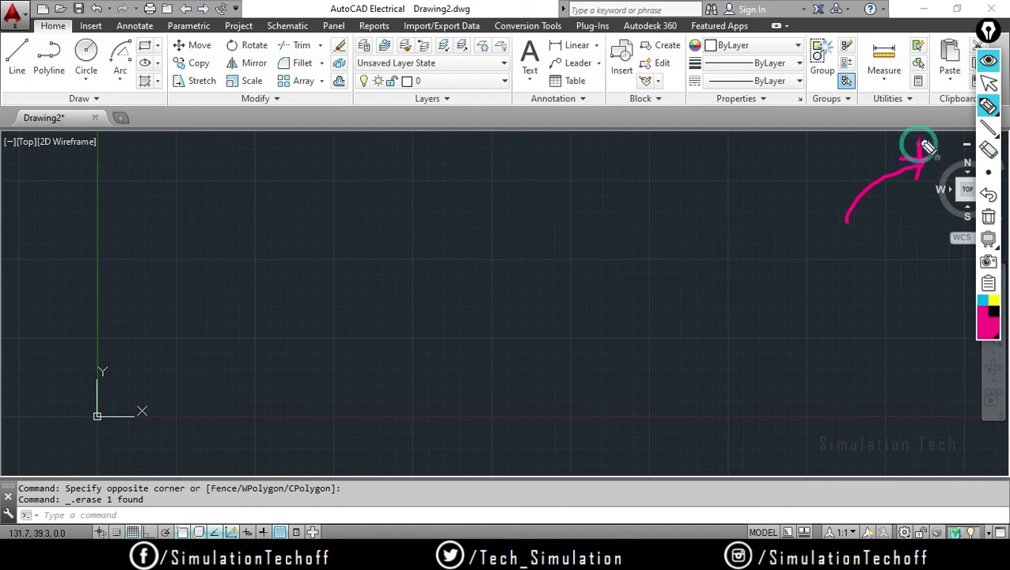
{"action": "left_click", "coordinate": [989, 84]}
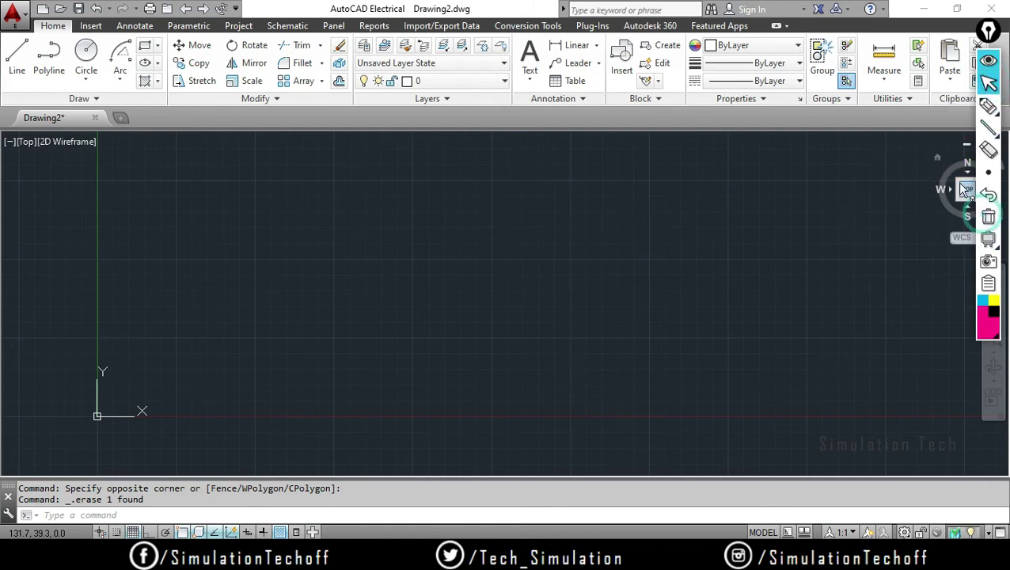
Step: Exit the annotation pen, switch to SW Isometric, and pan the origin lower
{"action": "left_click", "coordinate": [936, 154]}
{"action": "left_click", "coordinate": [937, 155]}
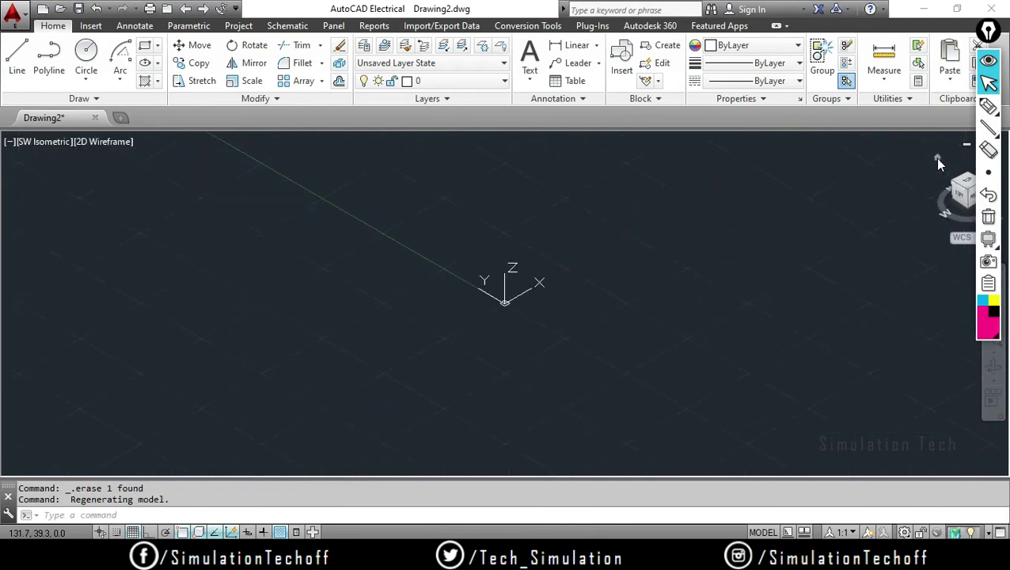
{"action": "middle_click_drag", "start_coordinate": [669, 239], "coordinate": [640, 311]}
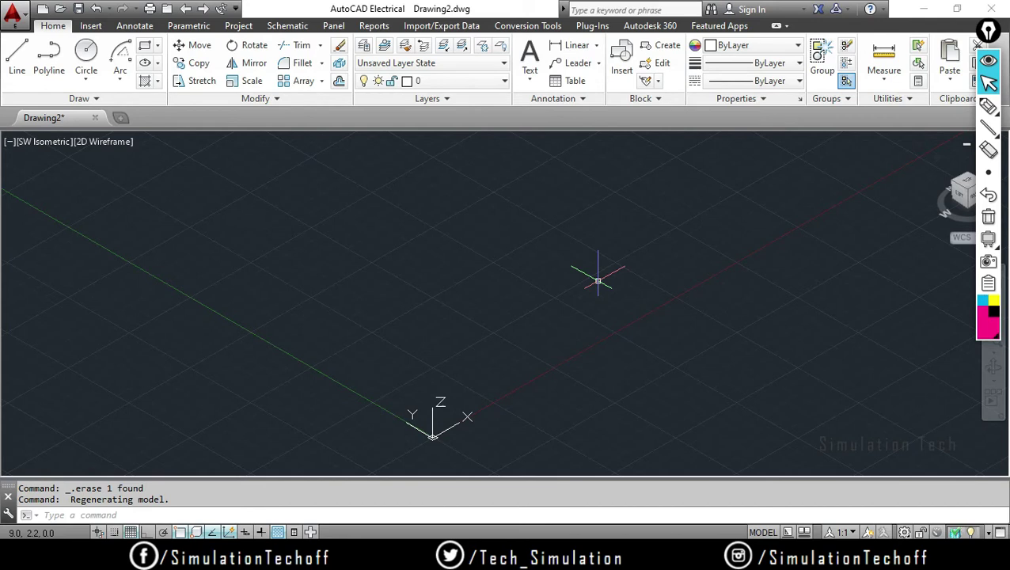
Step: Draw a 3D box above the origin from two base corners and a height, then orbit around it
{"action": "type", "text": "box"}
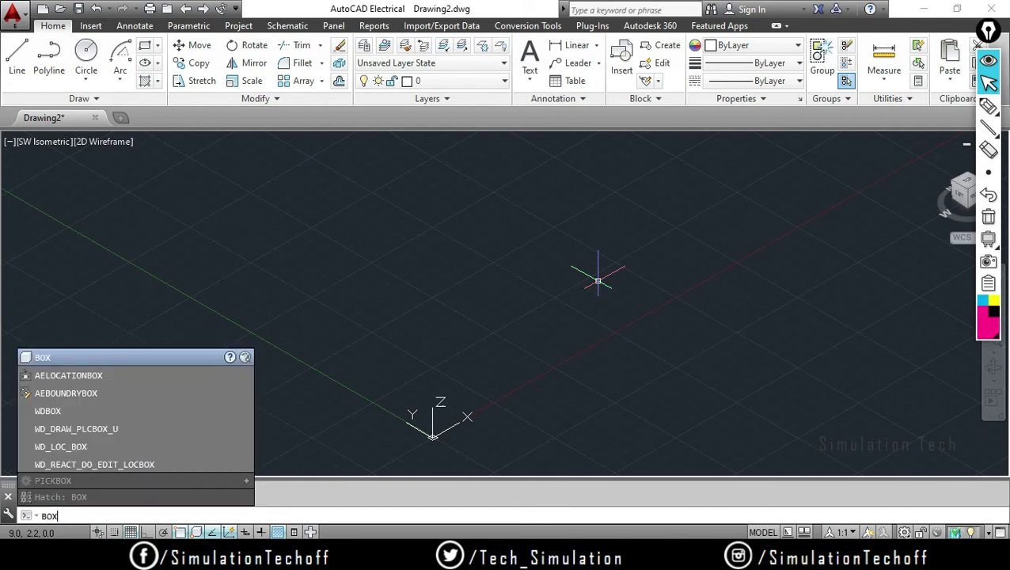
{"action": "key", "text": "Return"}
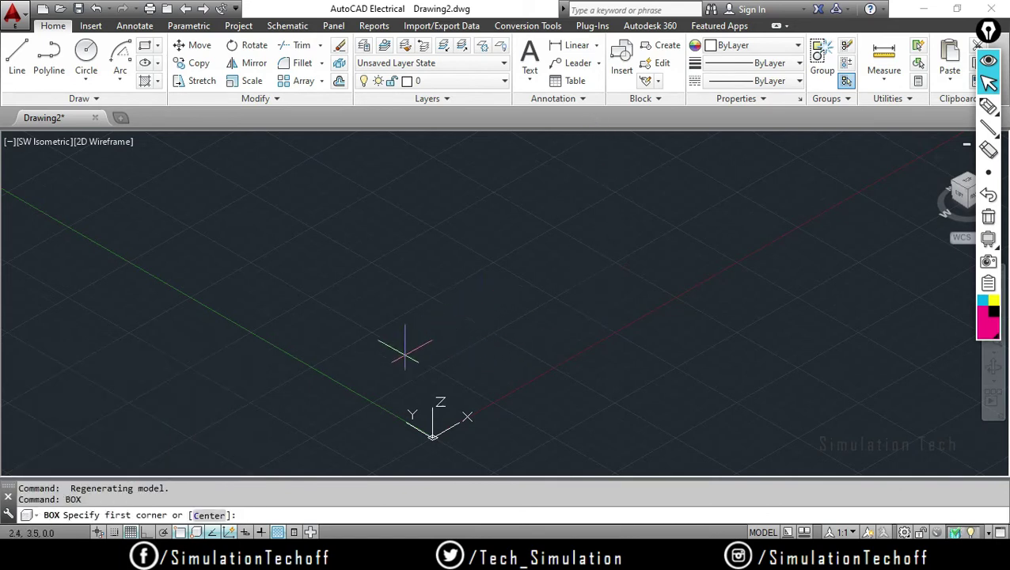
{"action": "left_click", "coordinate": [447, 295]}
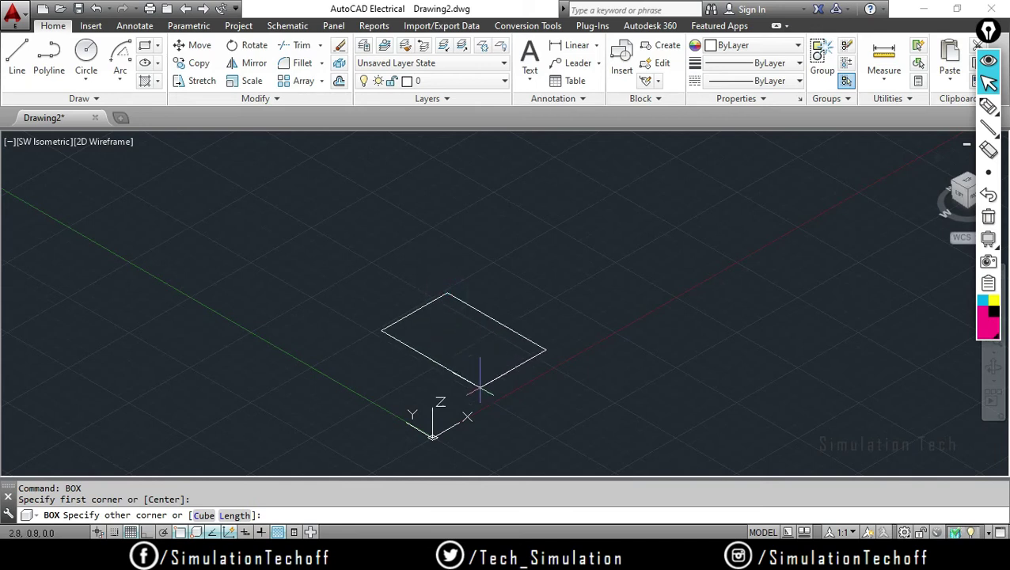
{"action": "left_click", "coordinate": [451, 404]}
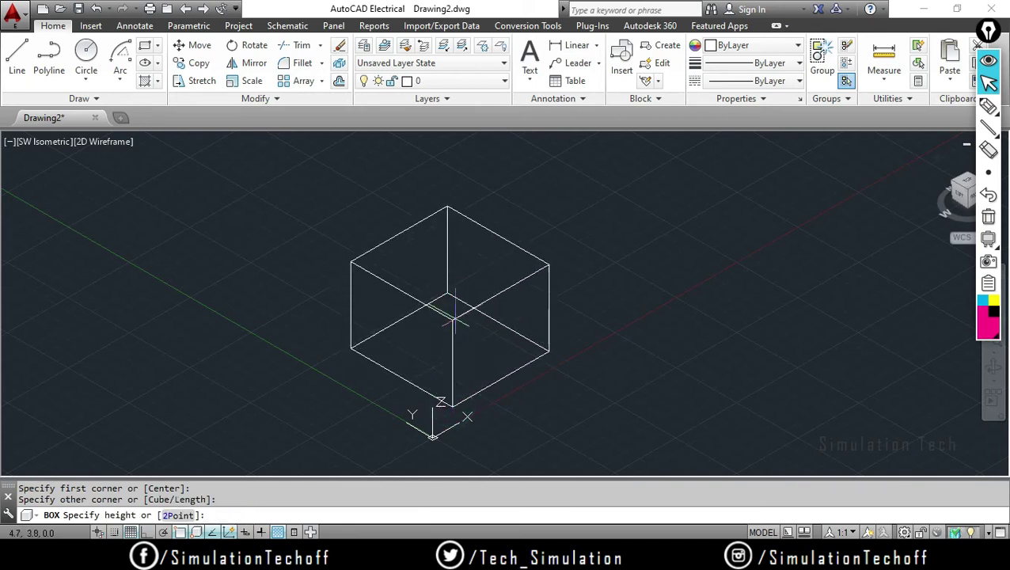
{"action": "left_click", "coordinate": [455, 317]}
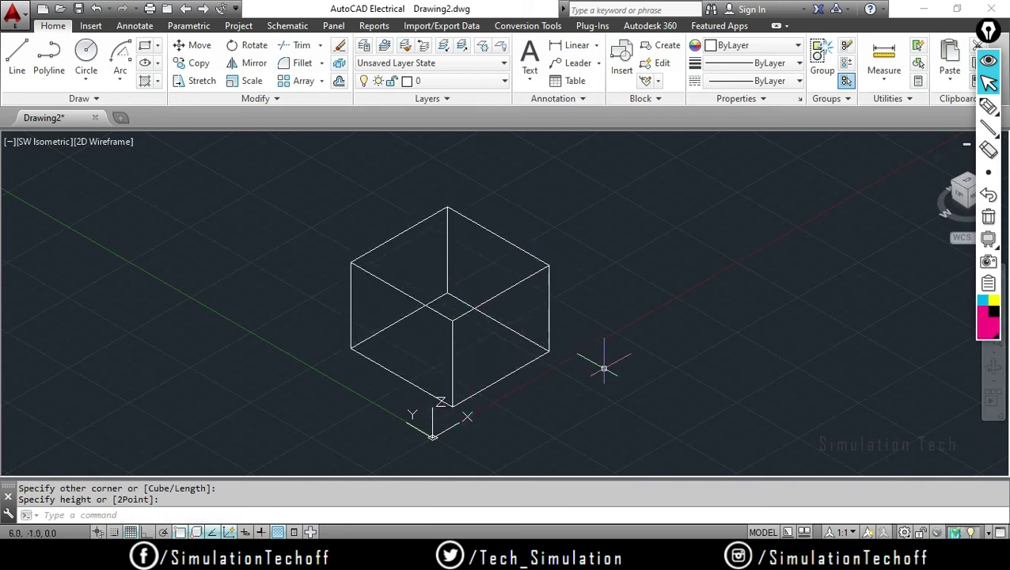
{"action": "mouse_move", "coordinate": [595, 362]}
{"action": "middle_mouse_down", "text": "shift"}
{"action": "mouse_move", "coordinate": [583, 345]}
{"action": "mouse_move", "coordinate": [645, 399]}
{"action": "mouse_move", "coordinate": [494, 343]}
{"action": "mouse_move", "coordinate": [553, 407]}
{"action": "mouse_move", "coordinate": [548, 347]}
{"action": "mouse_move", "coordinate": [561, 405]}
{"action": "mouse_move", "coordinate": [538, 412]}
{"action": "mouse_move", "coordinate": [552, 336]}
{"action": "middle_mouse_up", "text": "shift"}
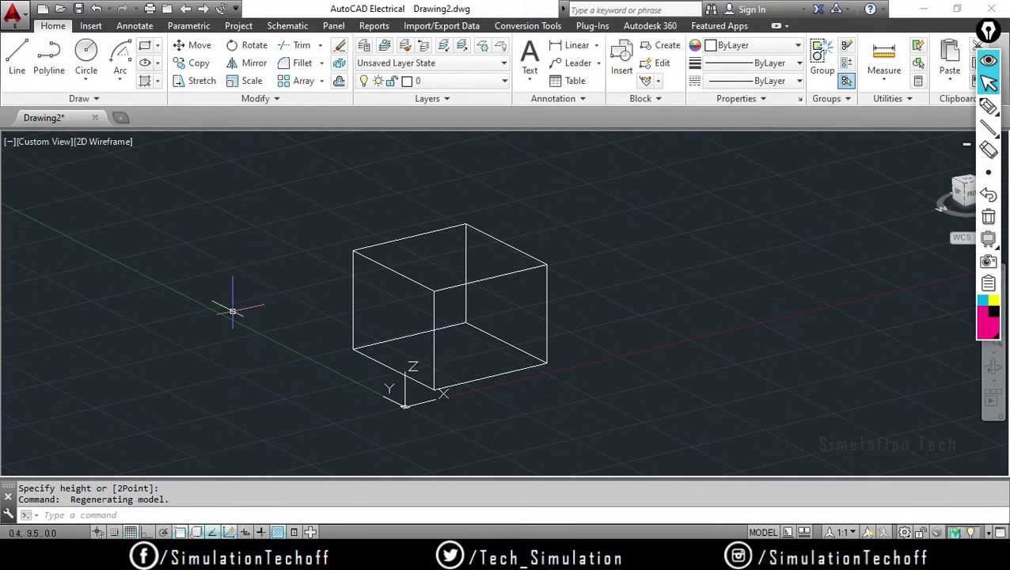
Step: Re-enable 3D Osnap with F4 and draw a test line snapped from a box midpoint to its left edge
{"action": "key", "text": "F4"}
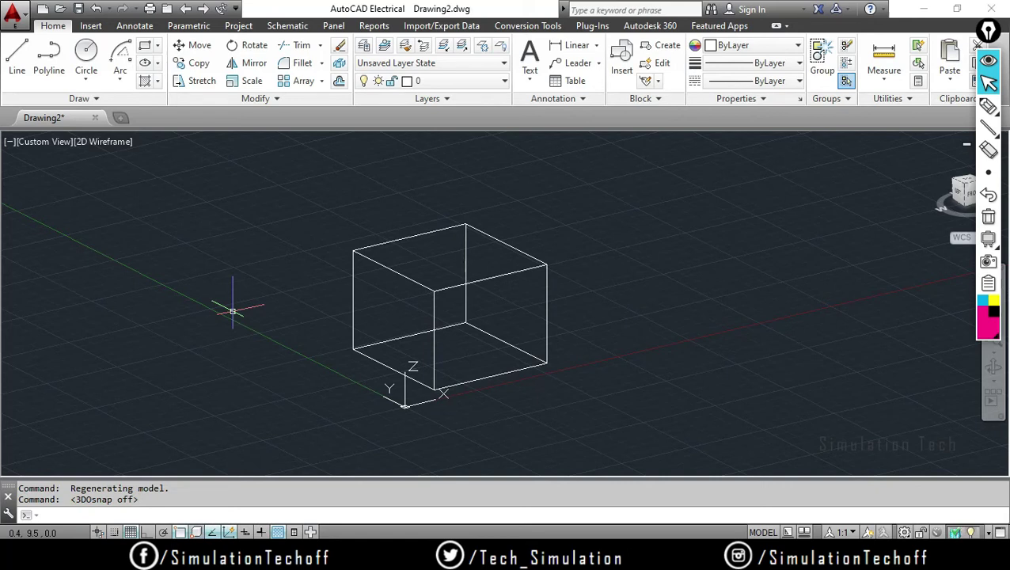
{"action": "key", "text": "F4"}
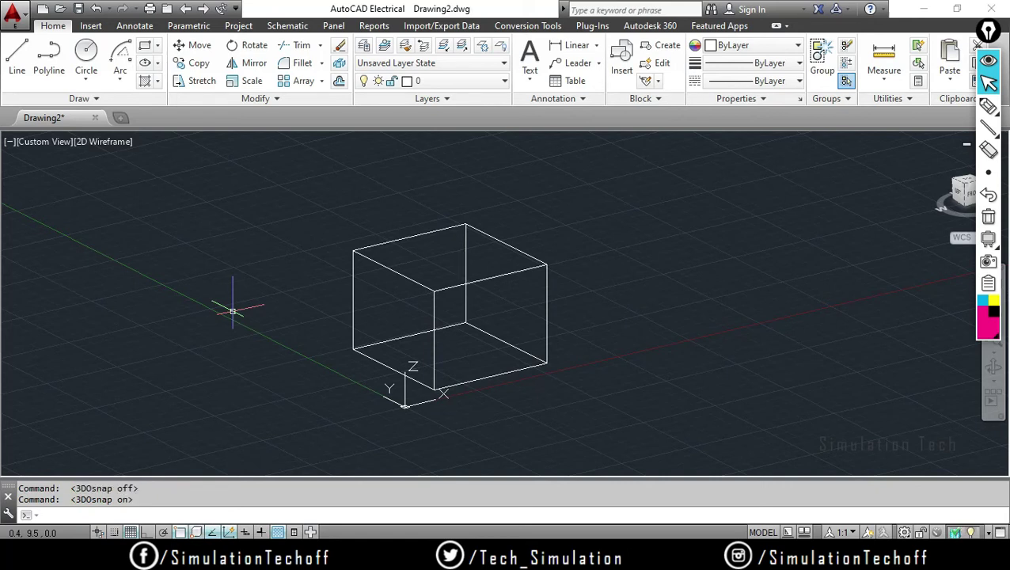
{"action": "left_click", "coordinate": [17, 59]}
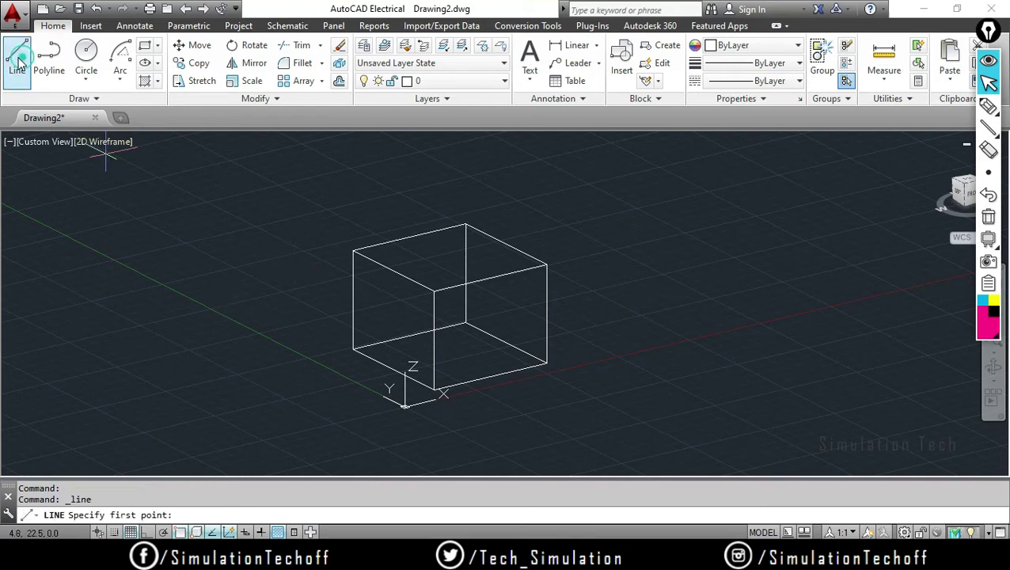
{"action": "left_click", "coordinate": [436, 342]}
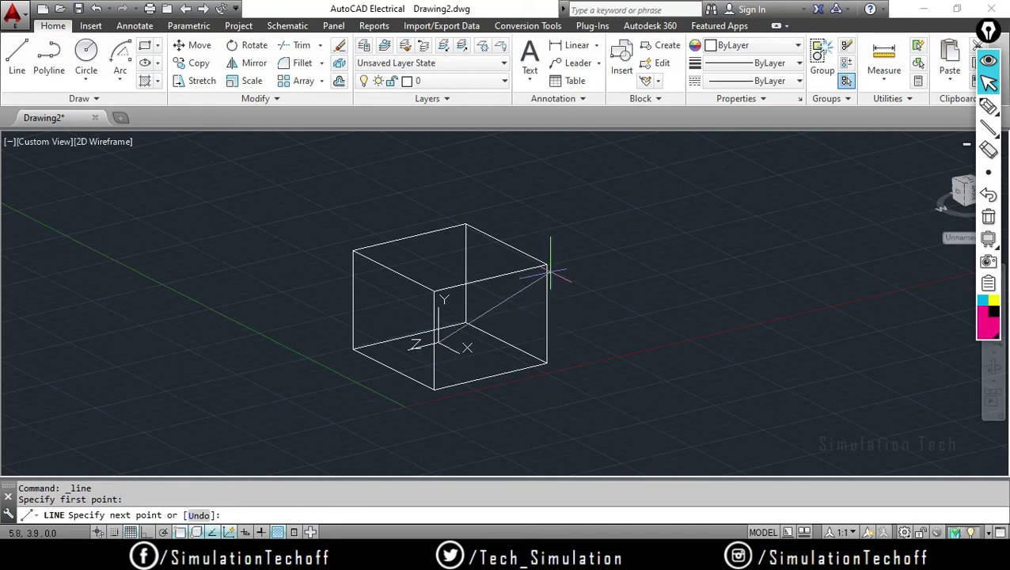
{"action": "left_click", "coordinate": [353, 299]}
{"action": "key", "text": "Escape"}
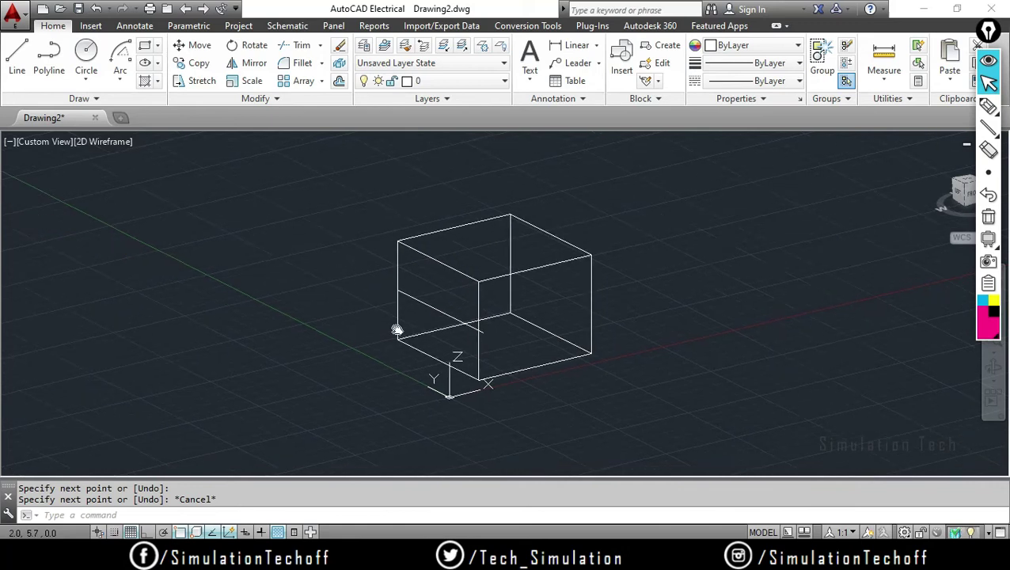
Step: Zoom and orbit in on the box, then delete the diagonal test line
{"action": "scroll", "coordinate": [500, 417], "scroll_direction": "up", "scroll_amount": 3}
{"action": "mouse_move", "coordinate": [500, 417]}
{"action": "middle_mouse_down", "text": "shift"}
{"action": "mouse_move", "coordinate": [649, 347]}
{"action": "mouse_move", "coordinate": [518, 307]}
{"action": "middle_mouse_up", "text": "shift"}
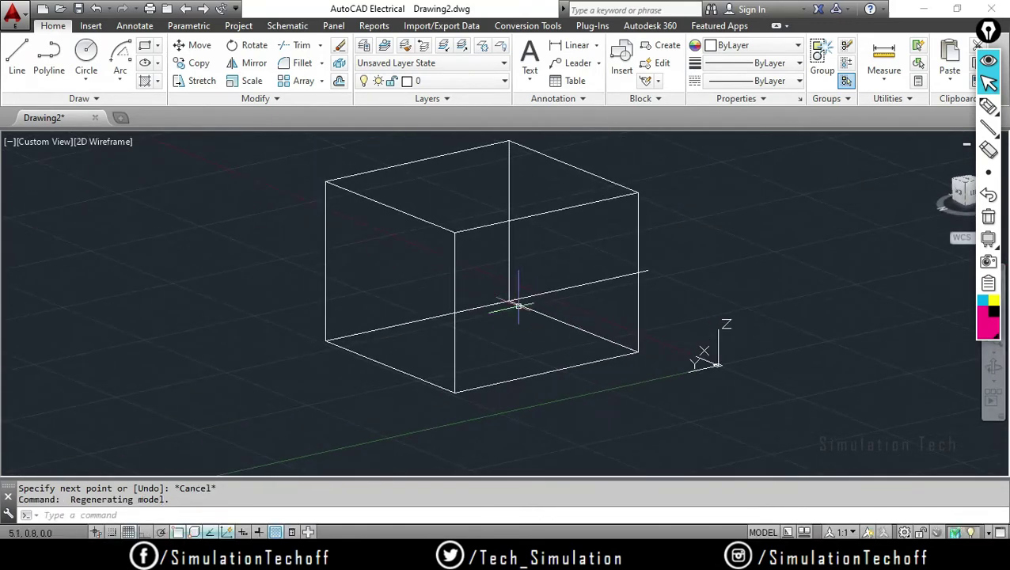
{"action": "left_click", "coordinate": [522, 299]}
{"action": "key", "text": "Delete"}
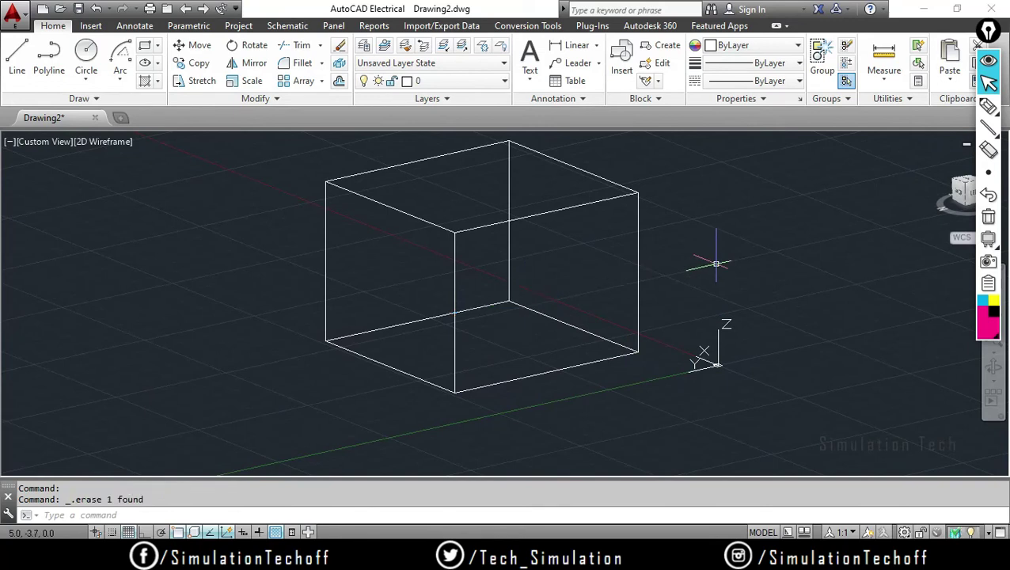
Step: Enable Center of face 3D object snap, cancel a trial CIRCLE, pan, and return to PowerPoint
{"action": "right_click", "coordinate": [194, 532]}
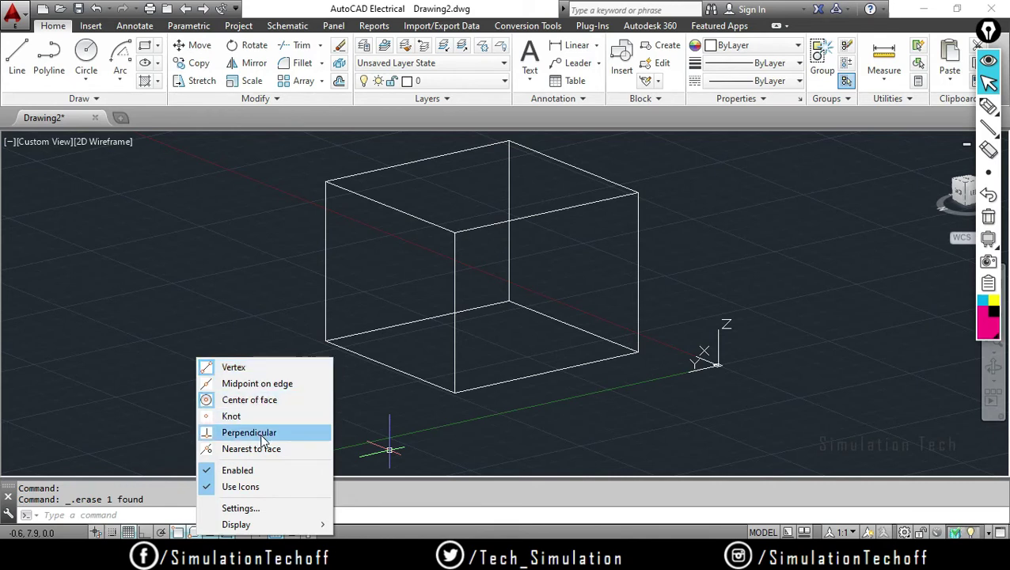
{"action": "left_click", "coordinate": [261, 401]}
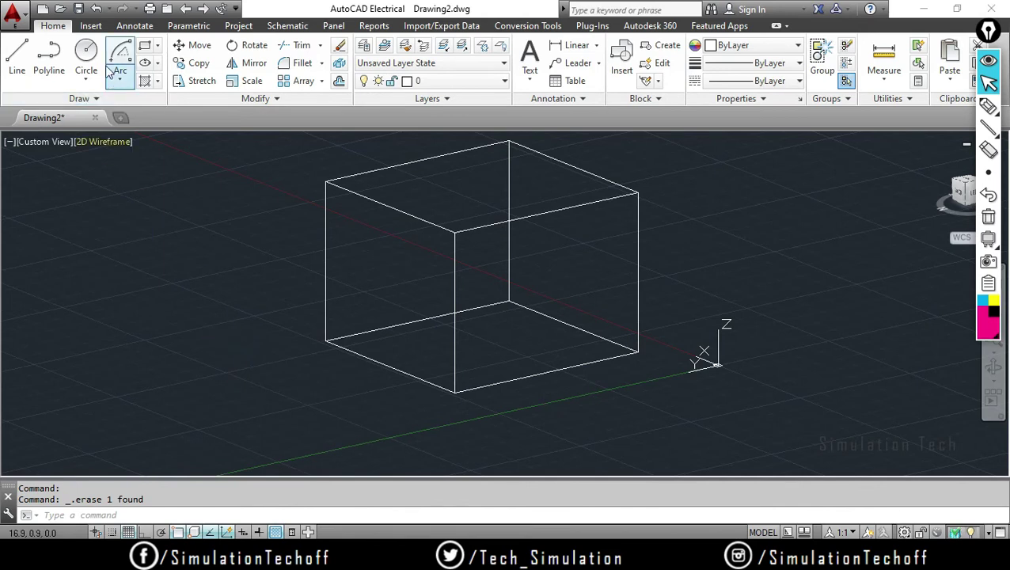
{"action": "left_click", "coordinate": [87, 52]}
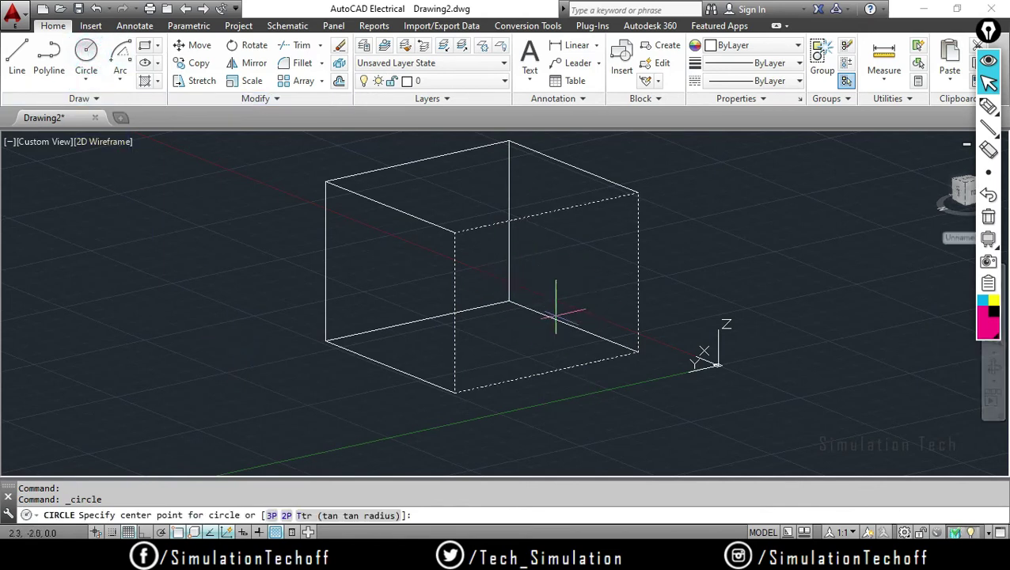
{"action": "key", "text": "Escape"}
{"action": "mouse_move", "coordinate": [565, 342]}
{"action": "middle_mouse_down"}
{"action": "mouse_move", "coordinate": [464, 318]}
{"action": "mouse_move", "coordinate": [707, 414]}
{"action": "mouse_move", "coordinate": [469, 423]}
{"action": "mouse_move", "coordinate": [469, 361]}
{"action": "mouse_move", "coordinate": [523, 428]}
{"action": "mouse_move", "coordinate": [552, 422]}
{"action": "mouse_move", "coordinate": [565, 434]}
{"action": "mouse_move", "coordinate": [567, 383]}
{"action": "mouse_move", "coordinate": [538, 395]}
{"action": "middle_mouse_up"}
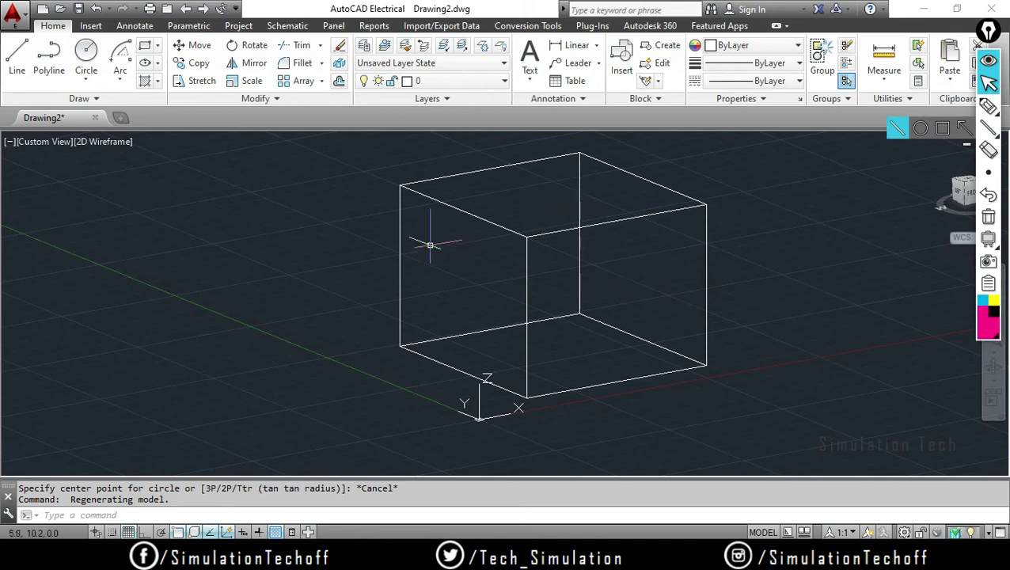
{"action": "key", "text": "alt+Tab"}
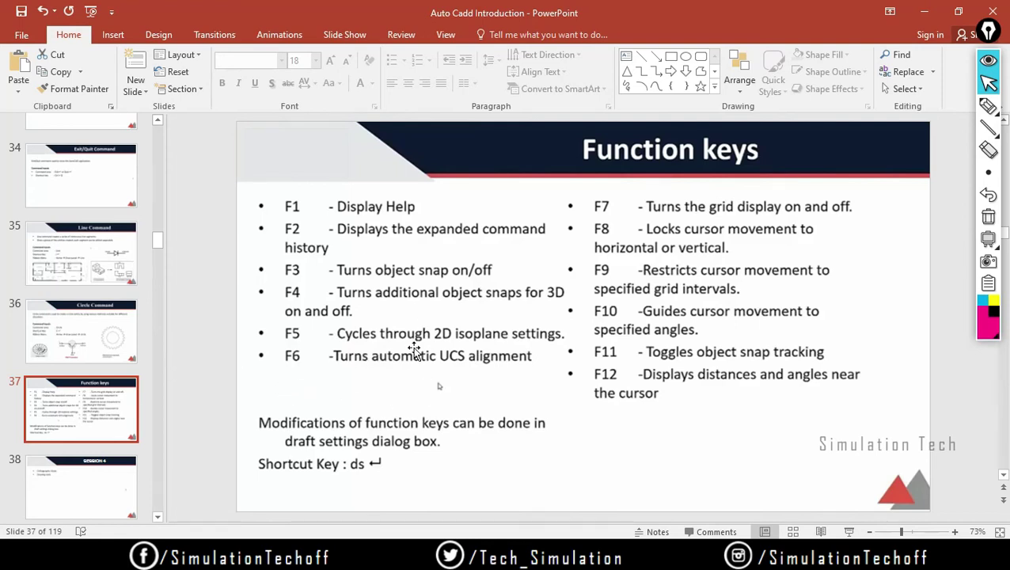
Step: Mark up the F5 and F6 entries in pen ink, then erase all the ink
{"action": "left_click", "coordinate": [988, 105]}
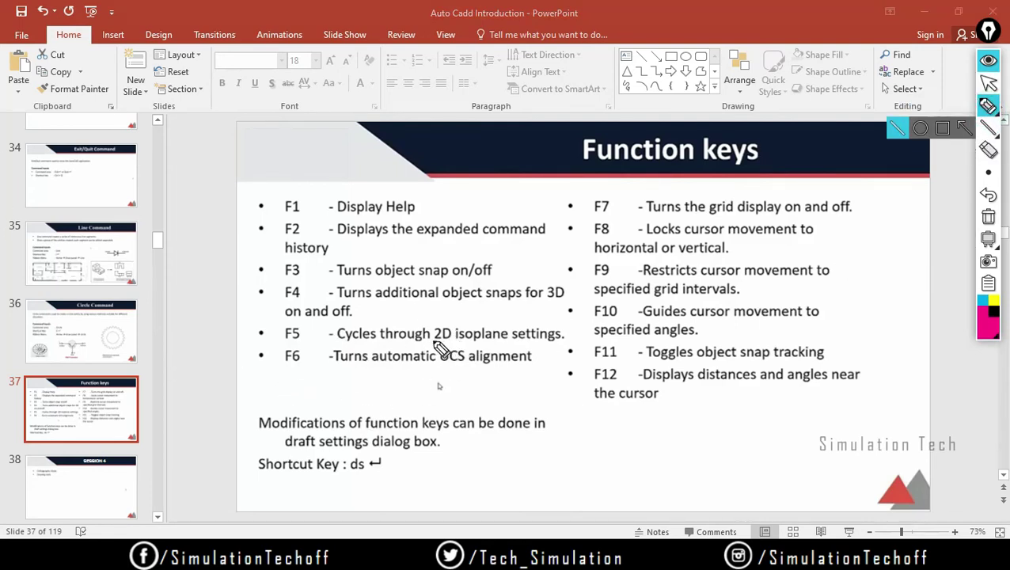
{"action": "left_click_drag", "start_coordinate": [434, 345], "coordinate": [416, 319]}
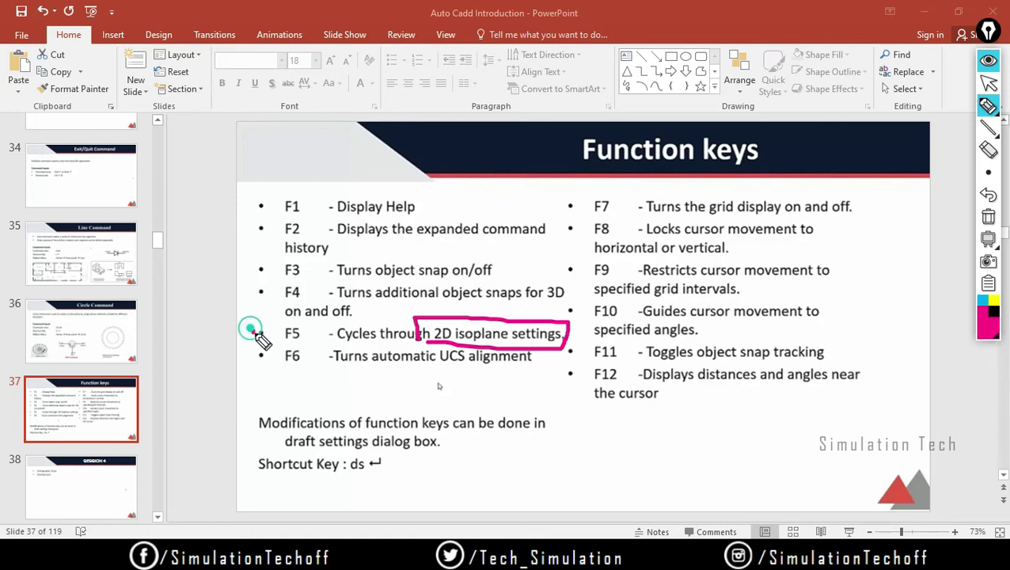
{"action": "left_click_drag", "start_coordinate": [250, 329], "coordinate": [286, 314]}
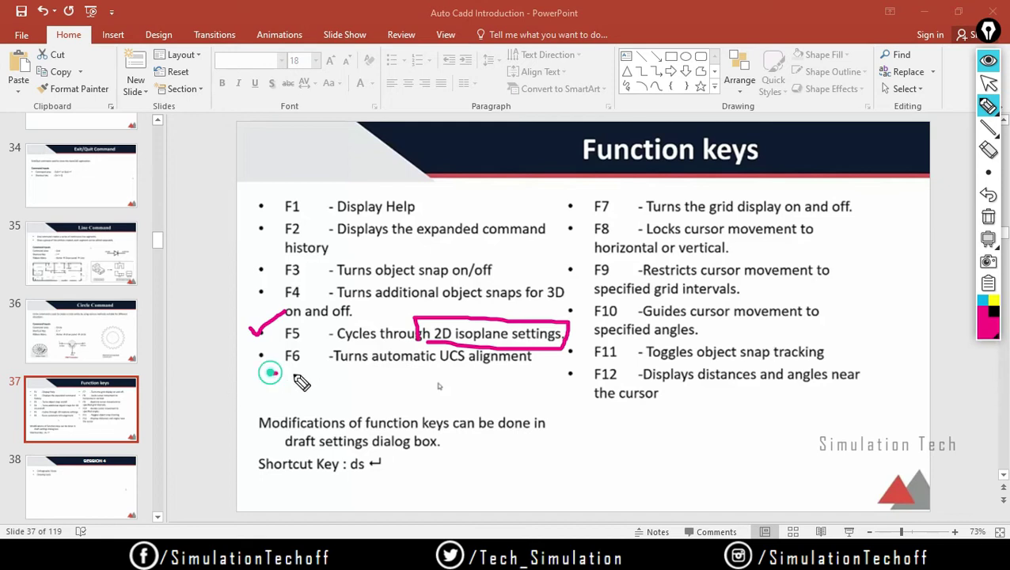
{"action": "left_click_drag", "start_coordinate": [257, 352], "coordinate": [261, 356]}
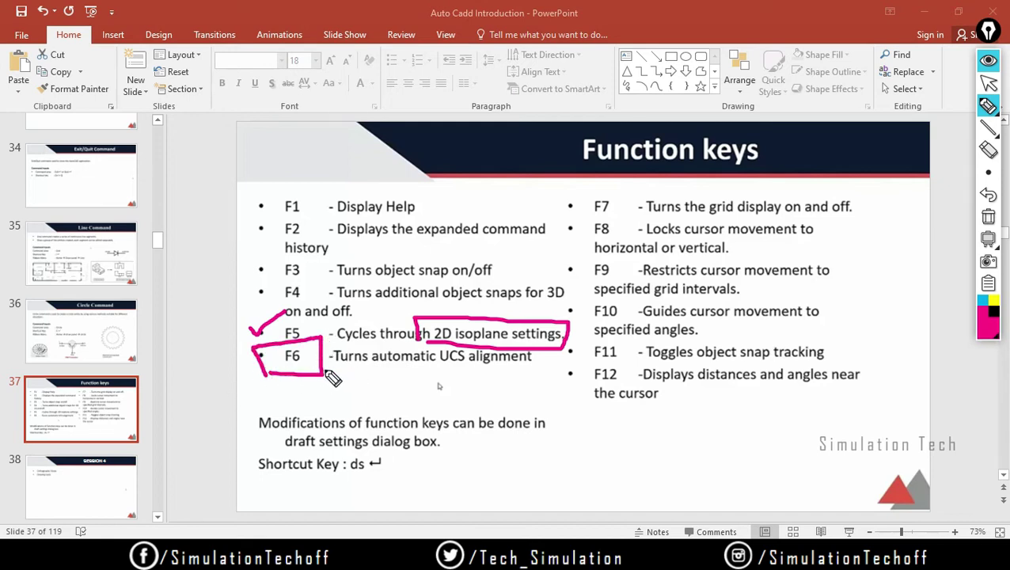
{"action": "left_click_drag", "start_coordinate": [366, 369], "coordinate": [553, 366]}
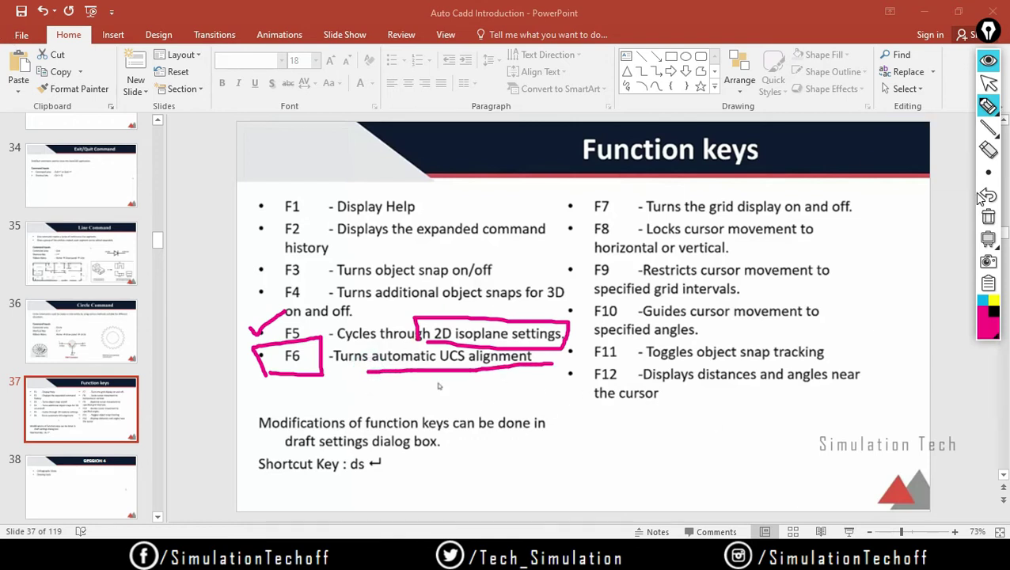
{"action": "left_click", "coordinate": [994, 215]}
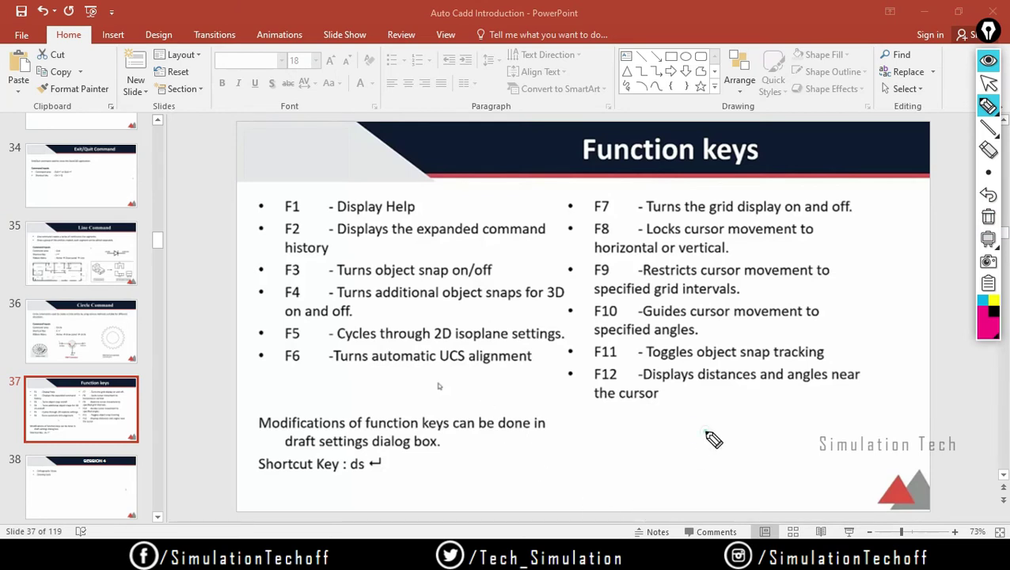
Step: Handwrite "WCS" and "UCS" near the slide's lower right
{"action": "left_click_drag", "start_coordinate": [706, 433], "coordinate": [744, 456]}
{"action": "mouse_move", "coordinate": [783, 425]}
{"action": "left_mouse_down"}
{"action": "mouse_move", "coordinate": [782, 454]}
{"action": "mouse_move", "coordinate": [801, 443]}
{"action": "mouse_move", "coordinate": [790, 466]}
{"action": "left_mouse_up"}
{"action": "mouse_move", "coordinate": [721, 469]}
{"action": "left_mouse_down"}
{"action": "mouse_move", "coordinate": [737, 503]}
{"action": "mouse_move", "coordinate": [758, 473]}
{"action": "mouse_move", "coordinate": [823, 497]}
{"action": "mouse_move", "coordinate": [799, 503]}
{"action": "left_mouse_up"}
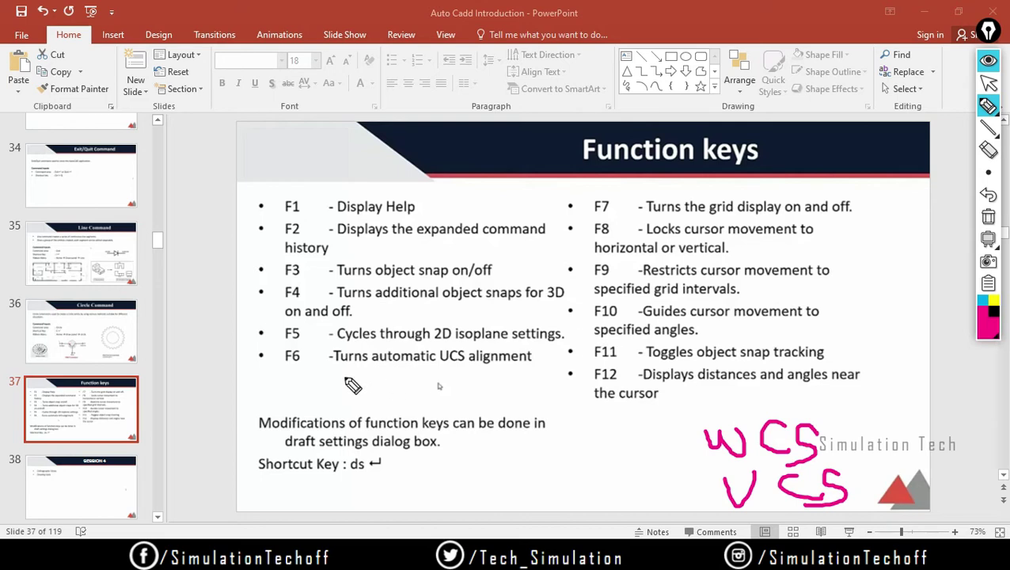
Step: Circle the F6 automatic UCS alignment line on the Function keys slide, clear the ink, and return to AutoCAD
{"action": "left_click_drag", "start_coordinate": [270, 344], "coordinate": [269, 354]}
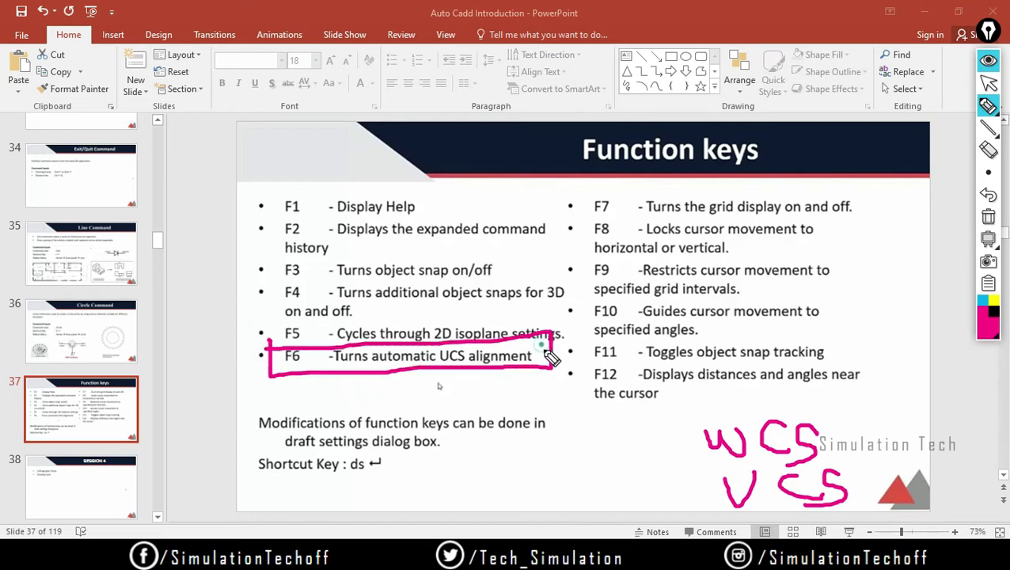
{"action": "left_click_drag", "start_coordinate": [545, 350], "coordinate": [604, 299]}
{"action": "left_click", "coordinate": [988, 217]}
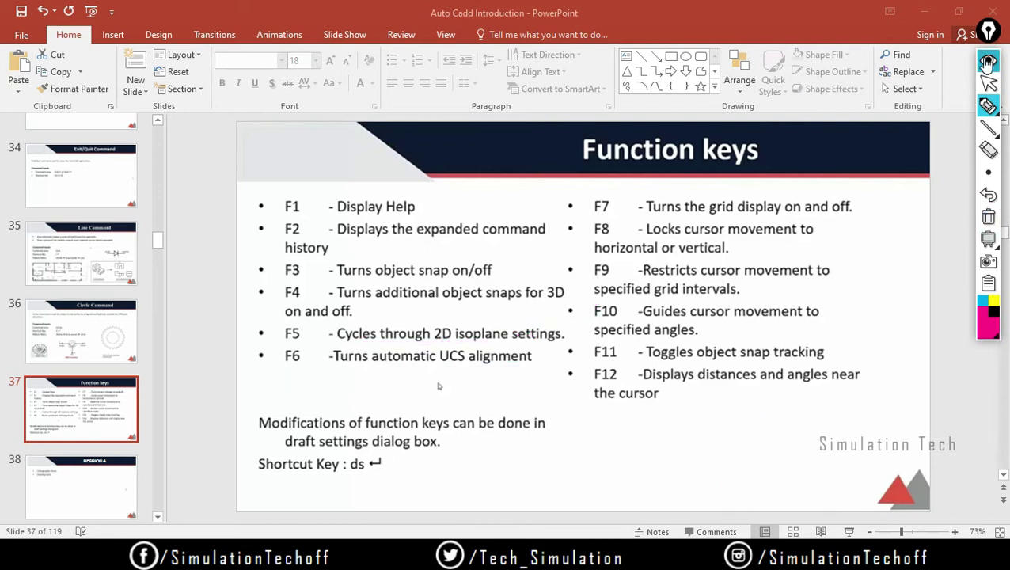
{"action": "left_click", "coordinate": [987, 61]}
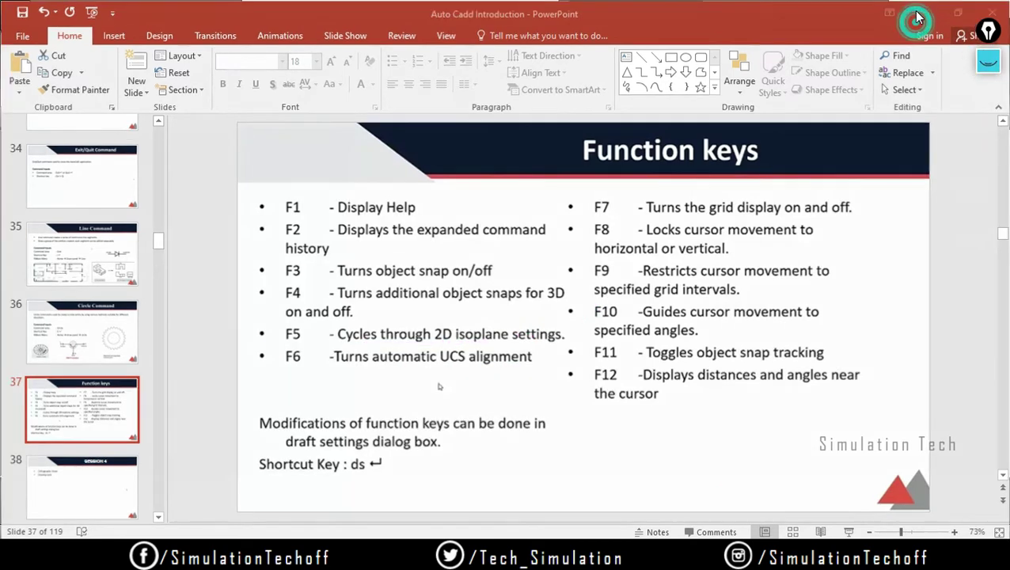
{"action": "left_click", "coordinate": [919, 12]}
{"action": "mouse_move", "coordinate": [627, 333]}
{"action": "middle_mouse_down", "text": "shift"}
{"action": "mouse_move", "coordinate": [615, 344]}
{"action": "mouse_move", "coordinate": [627, 344]}
{"action": "mouse_move", "coordinate": [620, 402]}
{"action": "mouse_move", "coordinate": [609, 372]}
{"action": "mouse_move", "coordinate": [617, 378]}
{"action": "middle_mouse_up", "text": "shift"}
Step: Turn off 3D Osnap, Osnap and dynamic UCS (F6) before drawing circles
{"action": "left_click", "coordinate": [194, 532]}
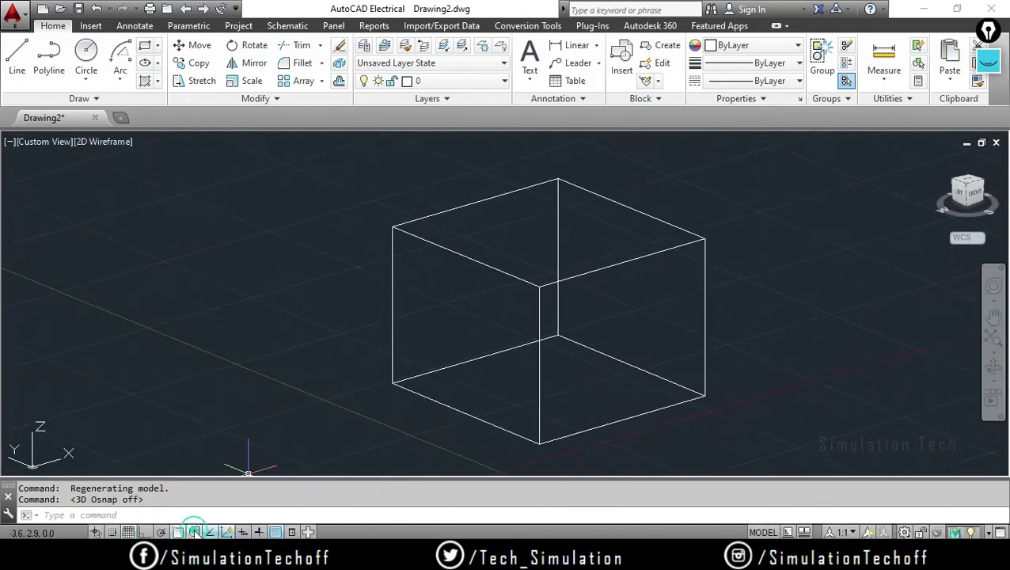
{"action": "left_click", "coordinate": [177, 532]}
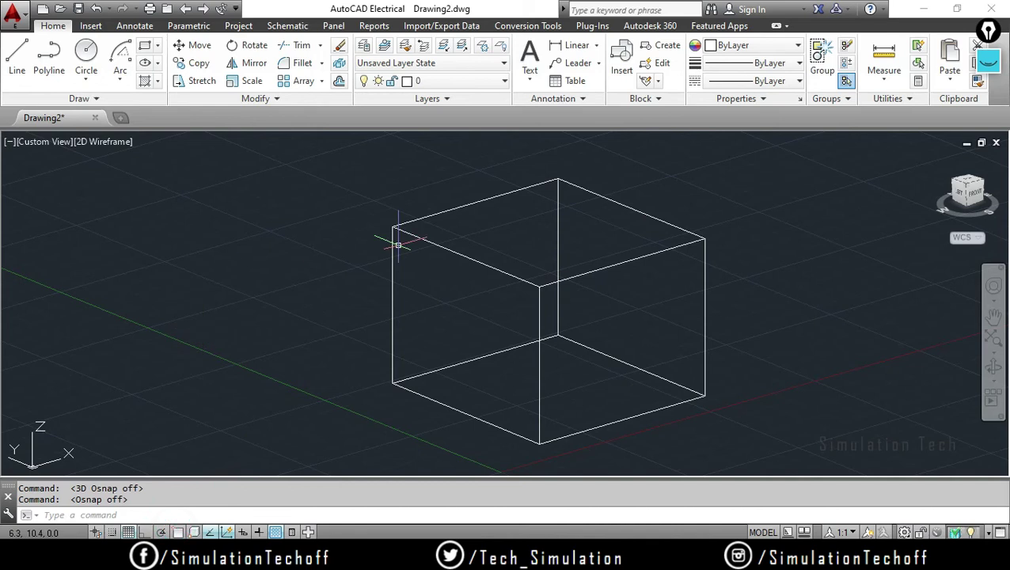
{"action": "left_click", "coordinate": [89, 57]}
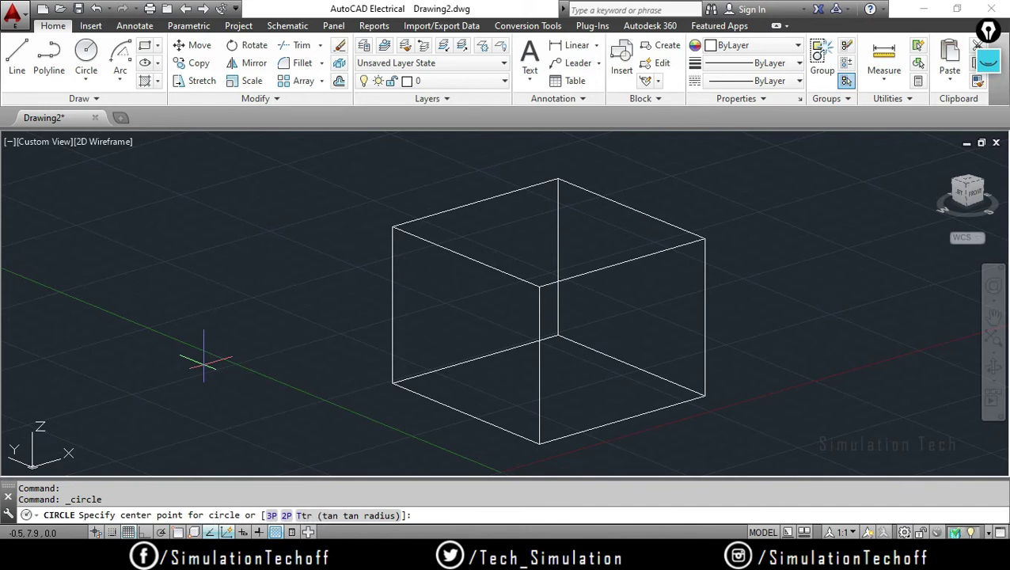
{"action": "key", "text": "F6"}
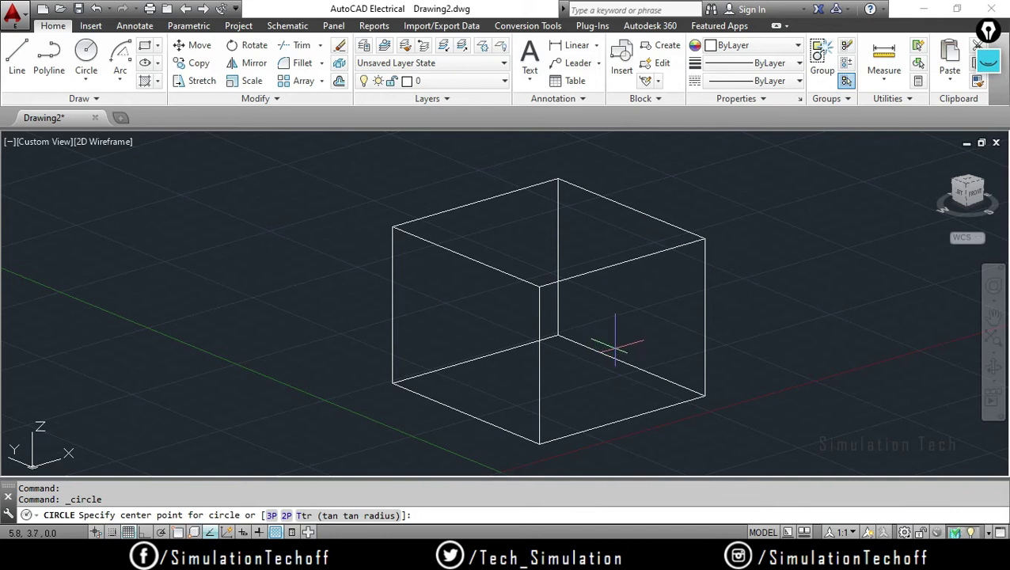
Step: Draw one circle at the cube's bottom face and another at its top face
{"action": "left_click", "coordinate": [619, 342]}
{"action": "left_click", "coordinate": [665, 361]}
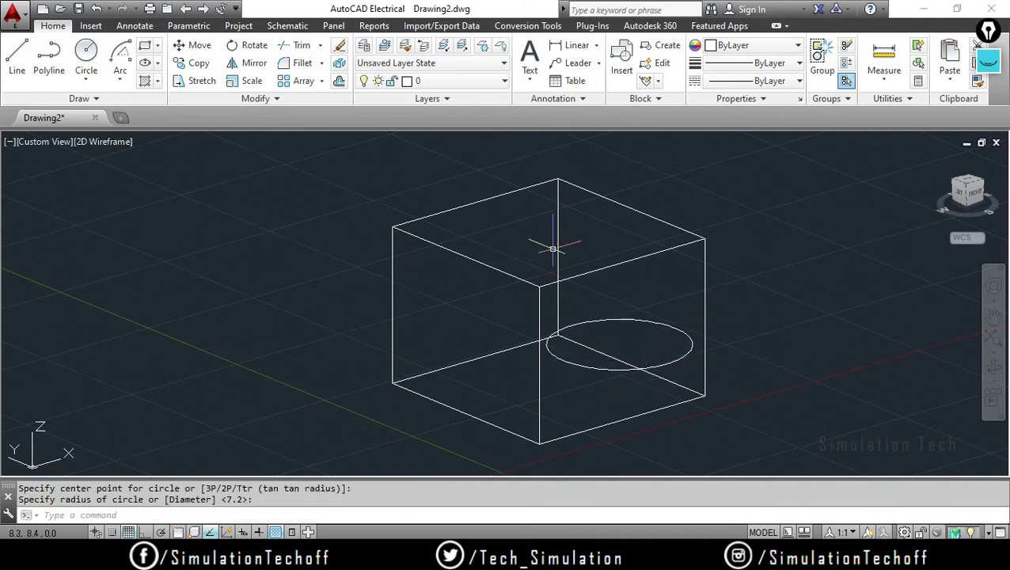
{"action": "left_click", "coordinate": [86, 53]}
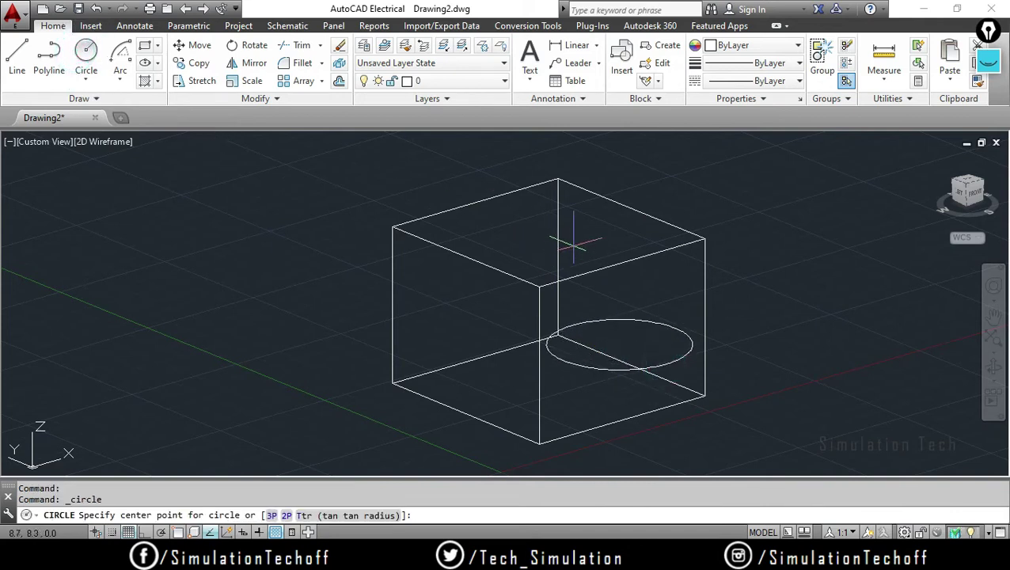
{"action": "left_click", "coordinate": [540, 233]}
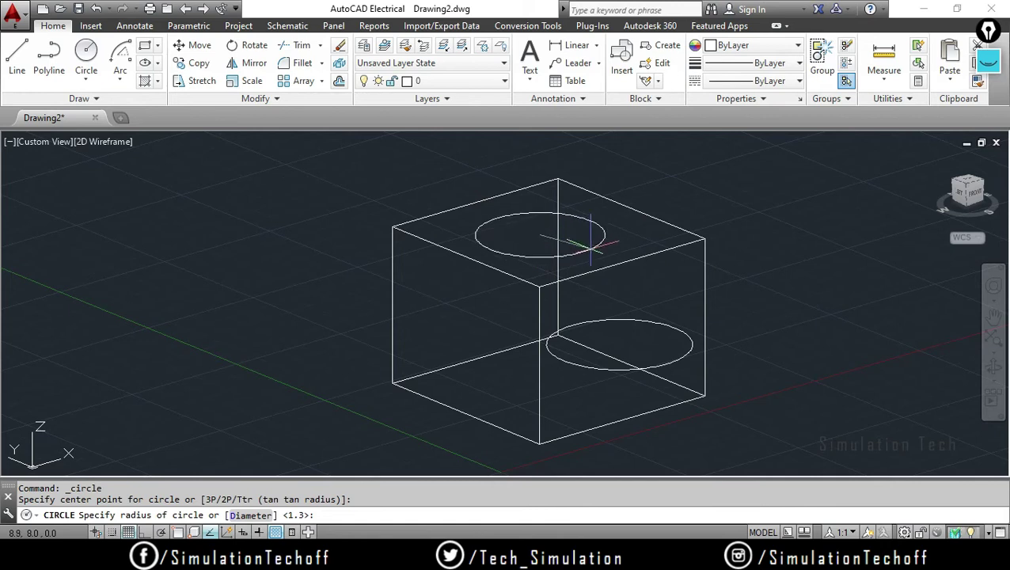
{"action": "left_click", "coordinate": [592, 248]}
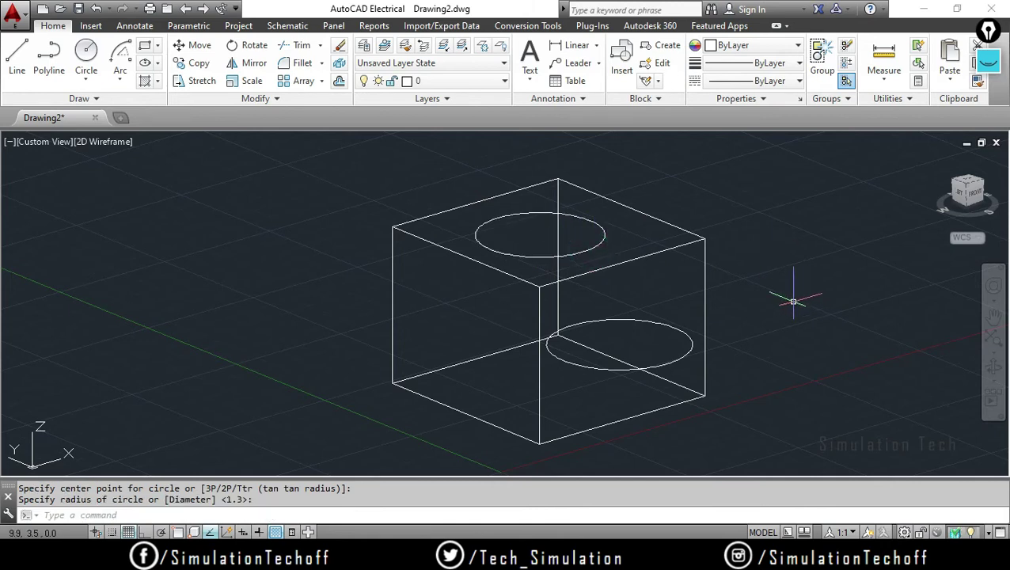
{"action": "mouse_move", "coordinate": [807, 301]}
{"action": "middle_mouse_down", "text": "shift"}
{"action": "mouse_move", "coordinate": [639, 320]}
{"action": "mouse_move", "coordinate": [799, 325]}
{"action": "mouse_move", "coordinate": [716, 329]}
{"action": "mouse_move", "coordinate": [698, 308]}
{"action": "mouse_move", "coordinate": [709, 322]}
{"action": "mouse_move", "coordinate": [762, 318]}
{"action": "mouse_move", "coordinate": [680, 322]}
{"action": "middle_mouse_up", "text": "shift"}
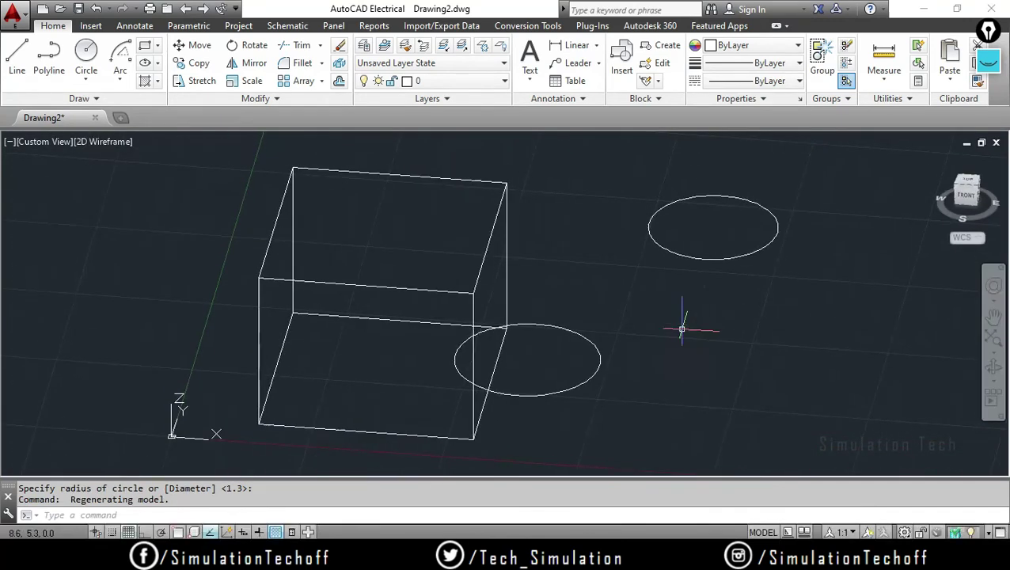
Step: Delete the lower and upper circles, then pan and orbit around the box
{"action": "left_click", "coordinate": [582, 338]}
{"action": "key", "text": "Delete"}
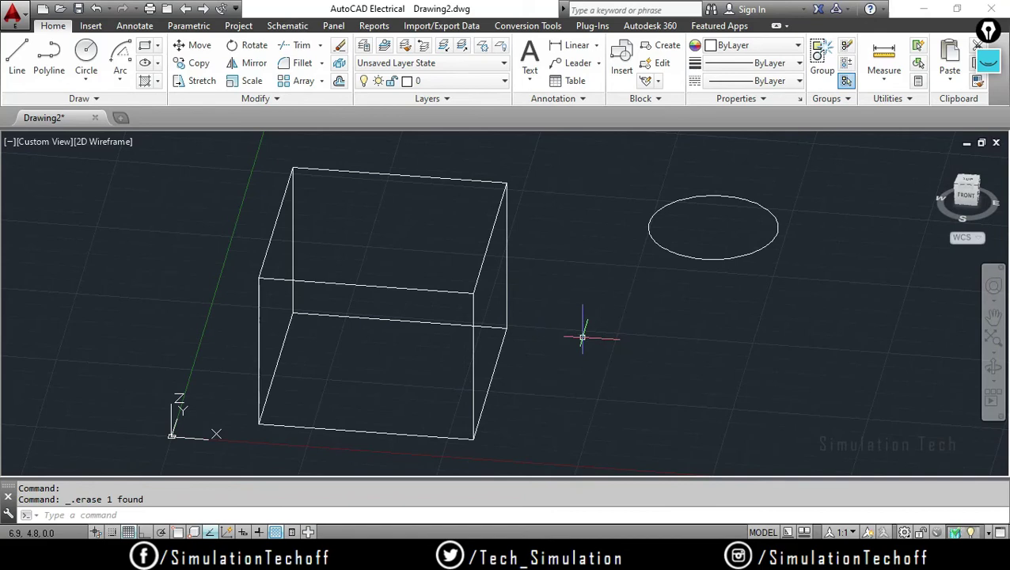
{"action": "left_click", "coordinate": [706, 258]}
{"action": "key", "text": "Delete"}
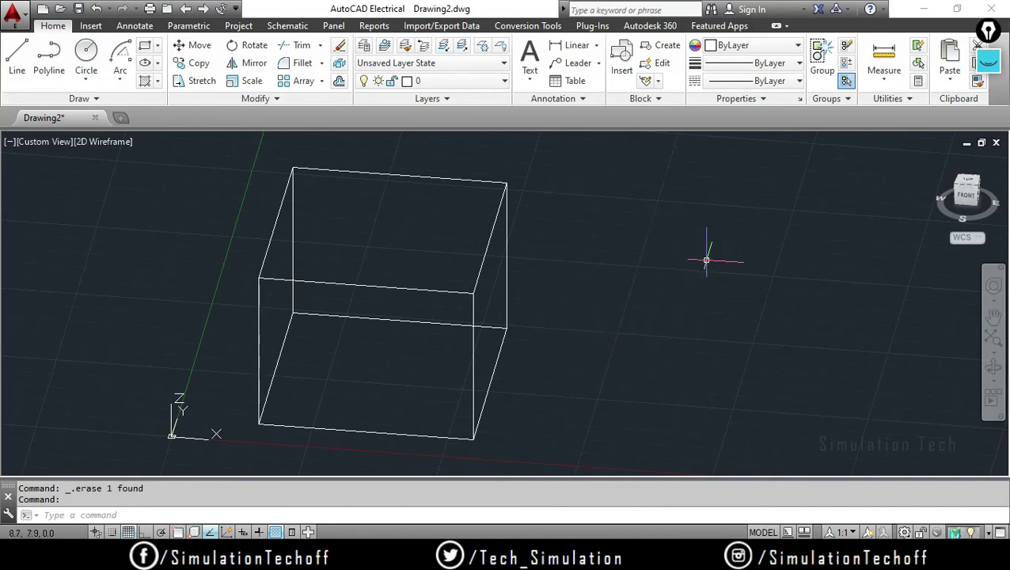
{"action": "middle_click_drag", "start_coordinate": [345, 332], "coordinate": [388, 309]}
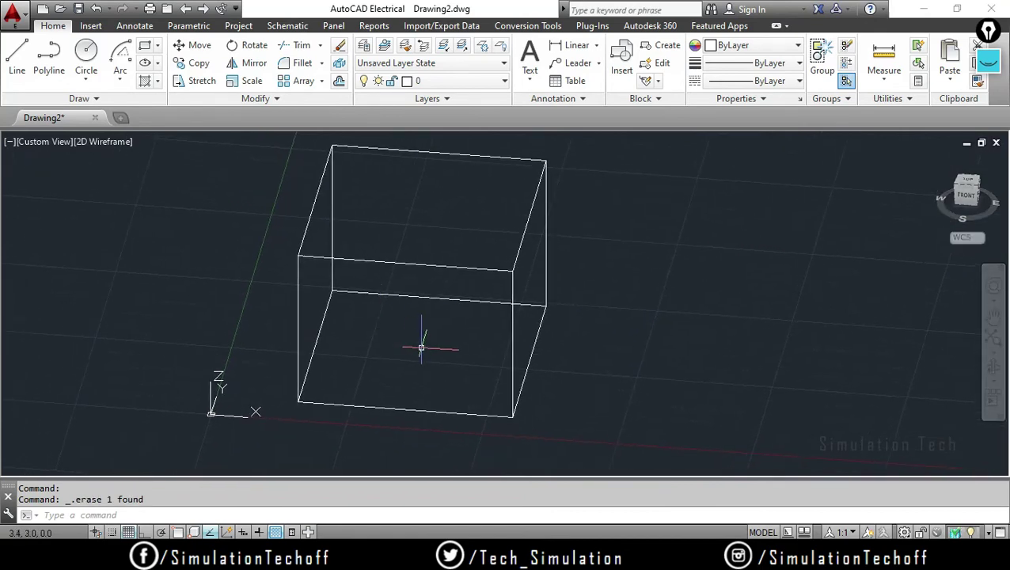
{"action": "mouse_move", "coordinate": [422, 348]}
{"action": "middle_mouse_down", "text": "shift"}
{"action": "mouse_move", "coordinate": [540, 320]}
{"action": "mouse_move", "coordinate": [467, 345]}
{"action": "middle_mouse_up", "text": "shift"}
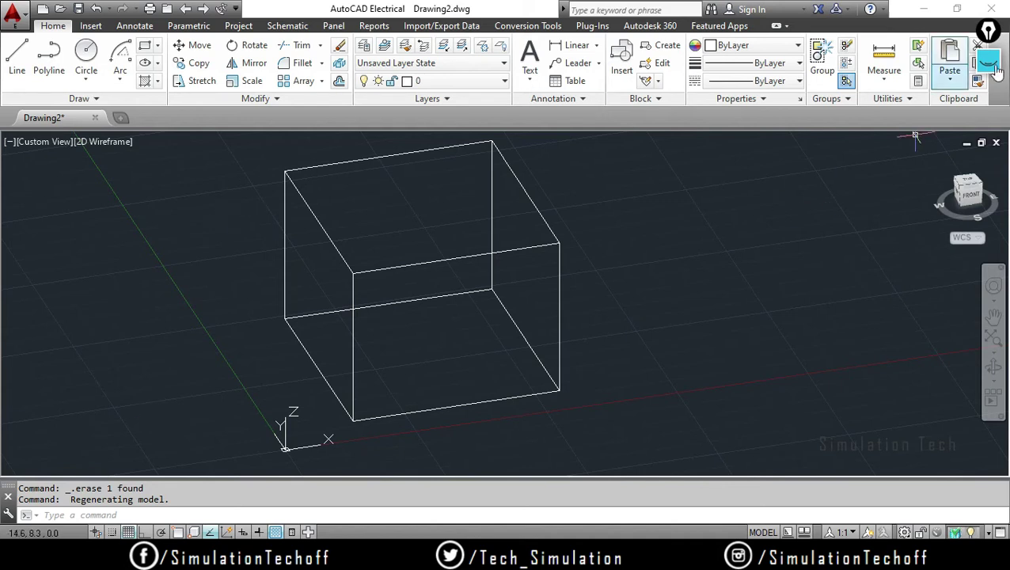
Step: Define a new UCS with origin at the box corner, X along the bottom edge, Y up the vertical edge
{"action": "left_click", "coordinate": [961, 238]}
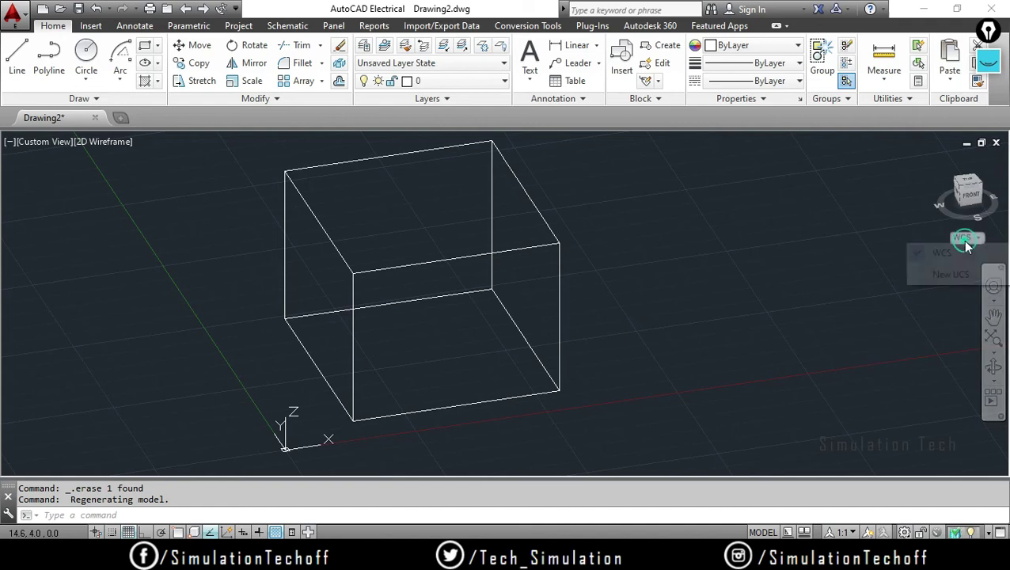
{"action": "left_click", "coordinate": [949, 275]}
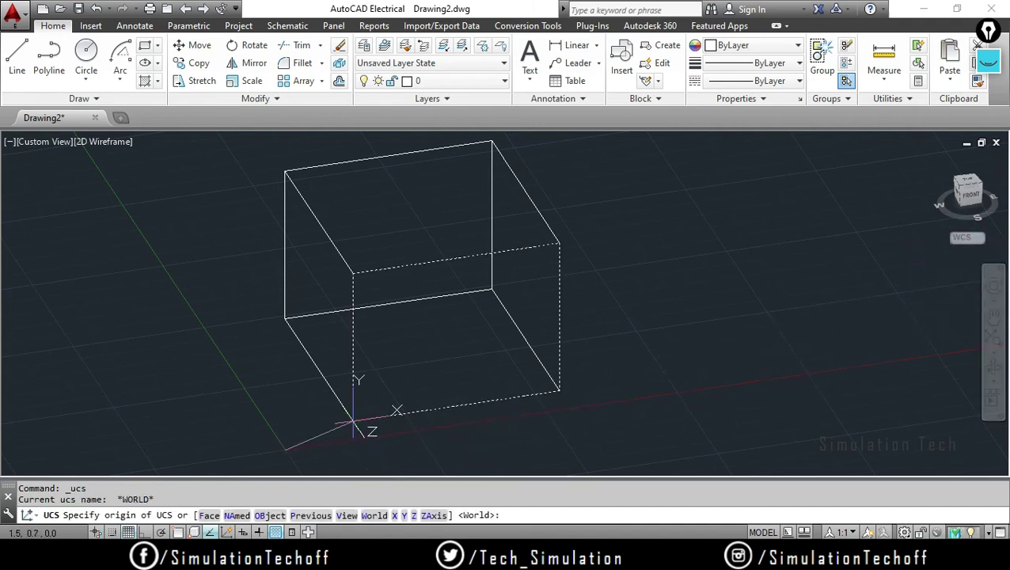
{"action": "scroll", "coordinate": [348, 420], "scroll_direction": "up", "scroll_amount": 5}
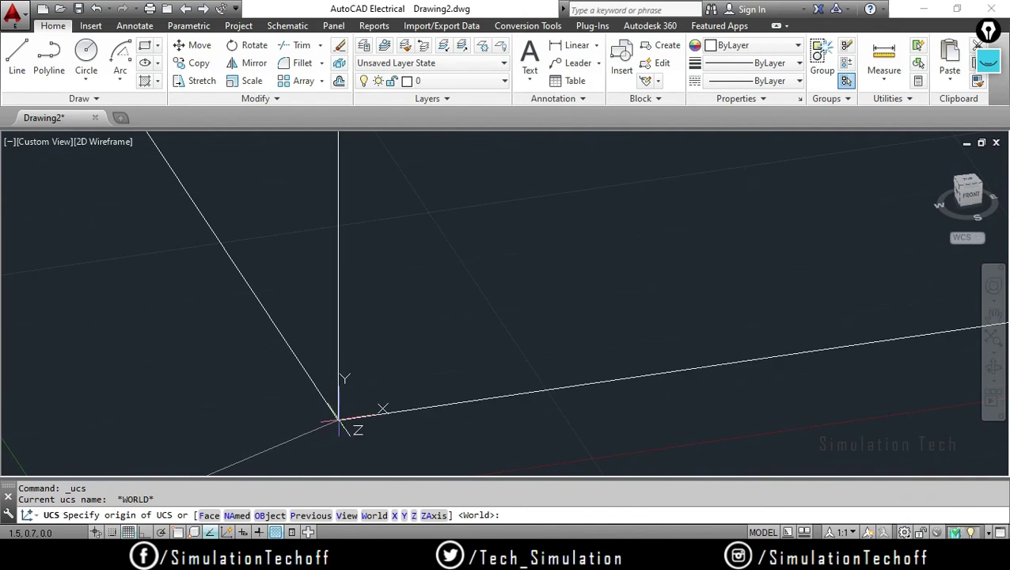
{"action": "left_click", "coordinate": [176, 532]}
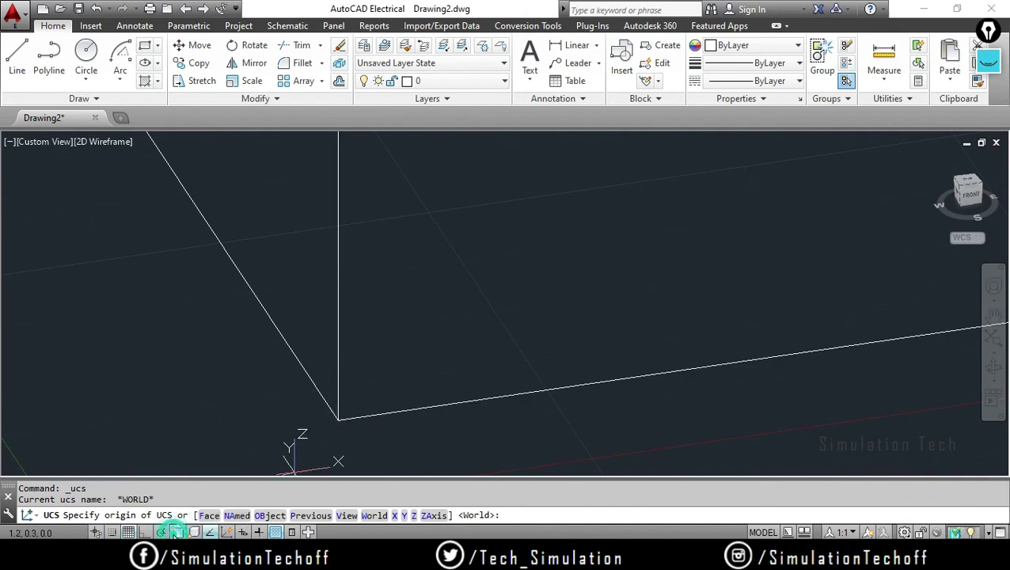
{"action": "left_click", "coordinate": [338, 420]}
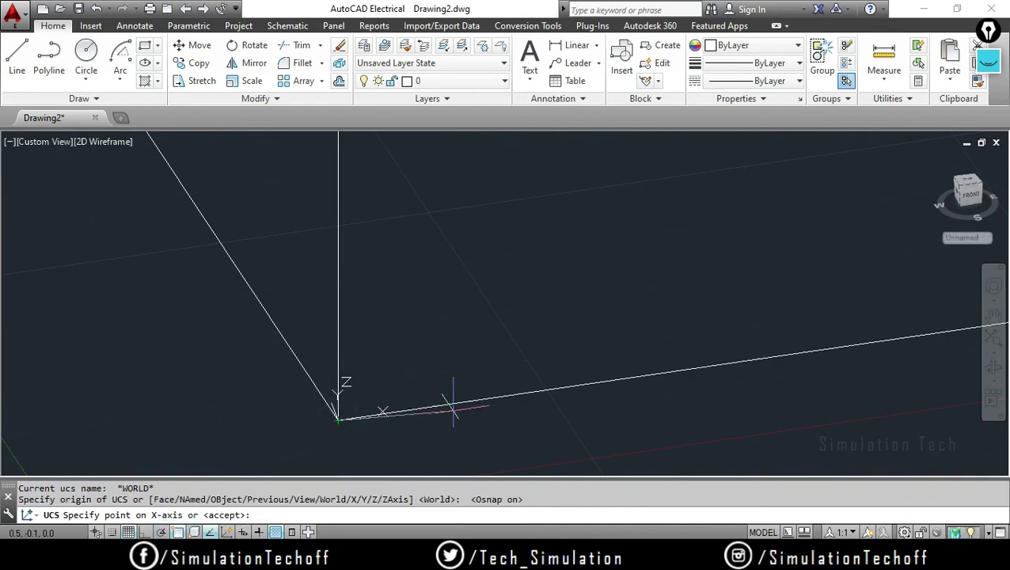
{"action": "left_click", "coordinate": [600, 382]}
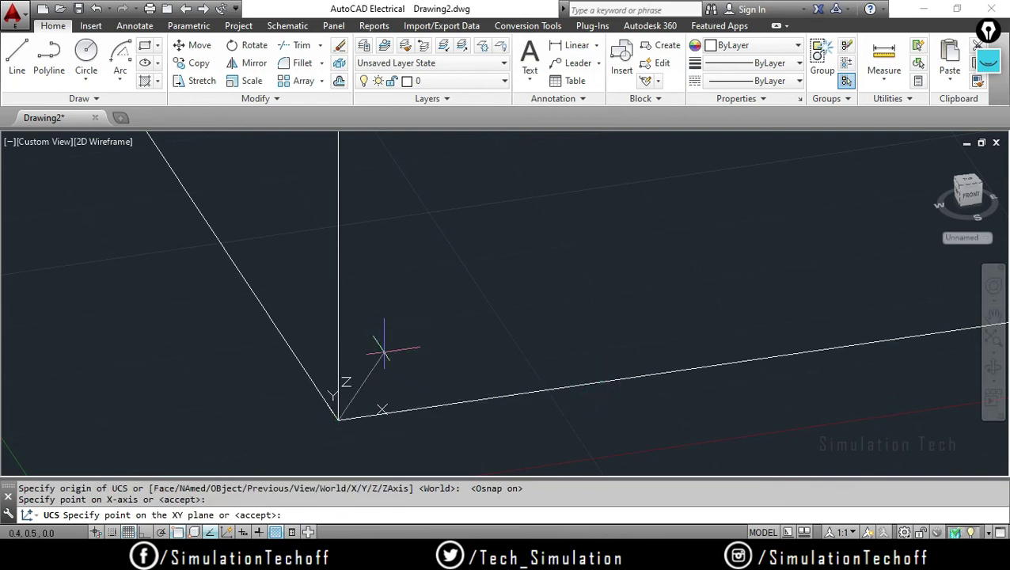
{"action": "left_click", "coordinate": [338, 289]}
{"action": "key", "text": "Escape"}
{"action": "key", "text": "Escape"}
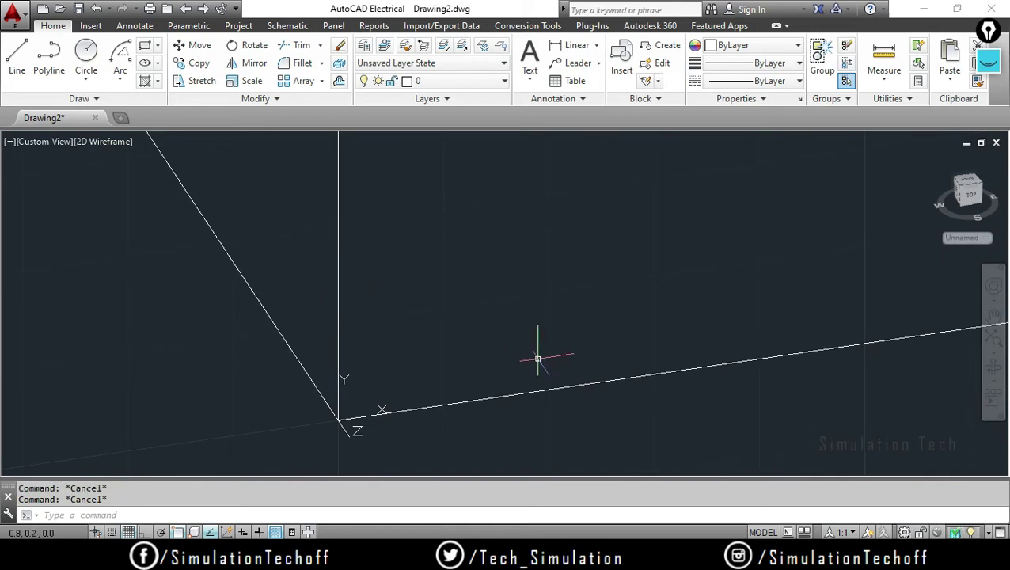
{"action": "scroll", "coordinate": [554, 341], "scroll_direction": "down", "scroll_amount": 5}
{"action": "scroll", "coordinate": [542, 348], "scroll_direction": "down", "scroll_amount": 1}
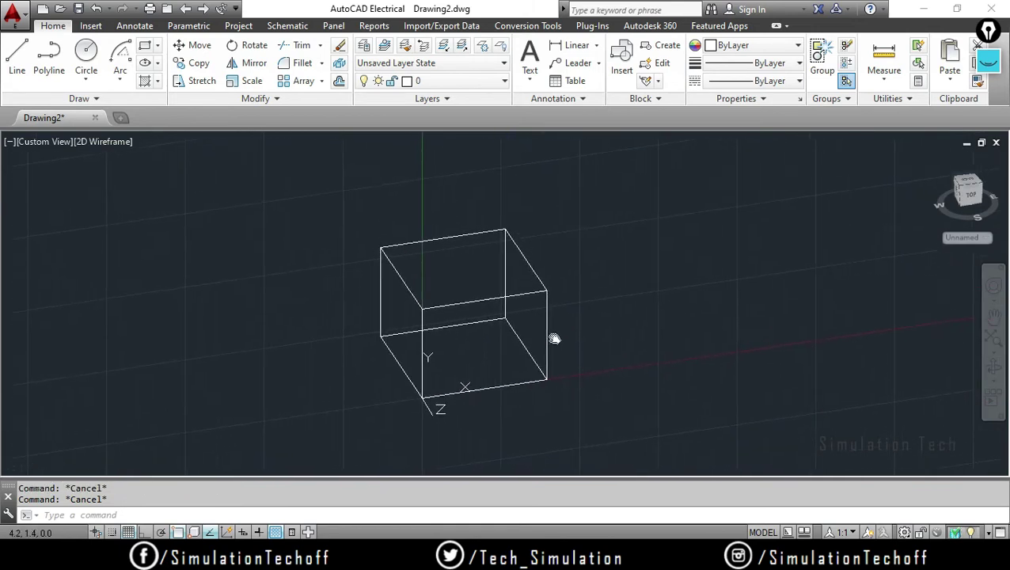
{"action": "scroll", "coordinate": [564, 332], "scroll_direction": "down", "scroll_amount": 1}
Step: Orbit the box and draw a small circle inside it
{"action": "middle_click_drag", "start_coordinate": [564, 332], "coordinate": [638, 353], "text": "shift"}
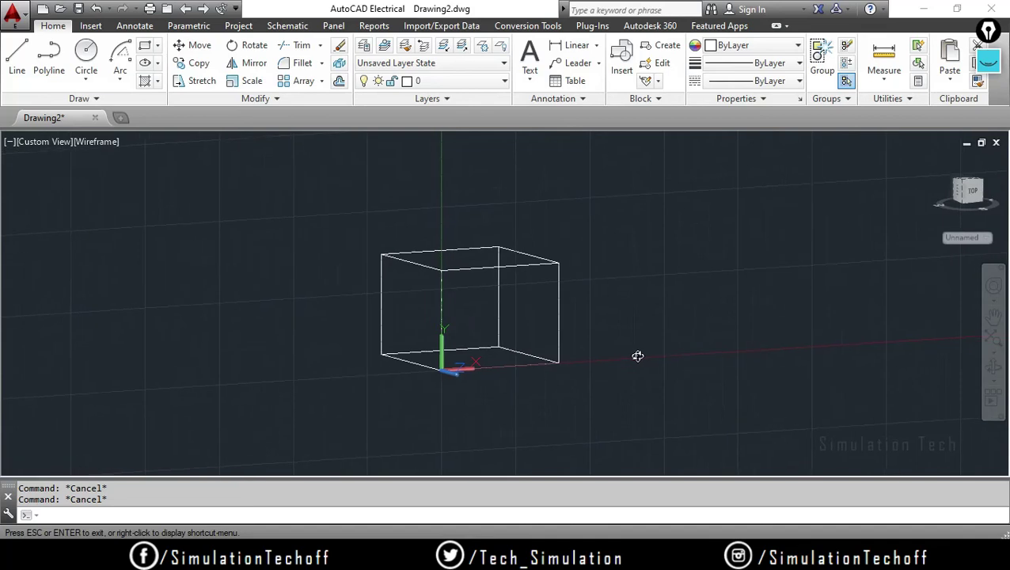
{"action": "left_click", "coordinate": [87, 52]}
{"action": "left_click", "coordinate": [497, 316]}
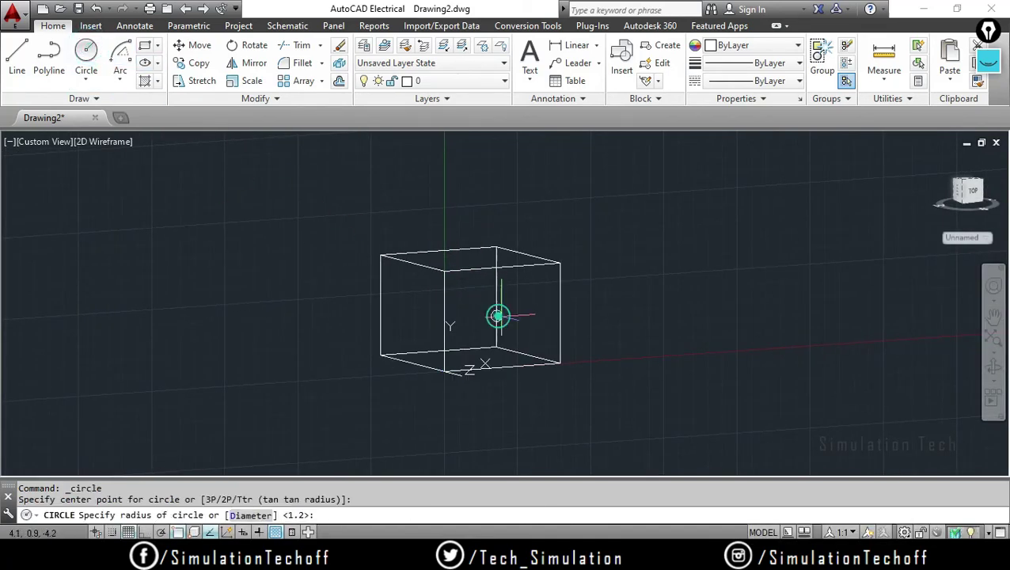
{"action": "left_click", "coordinate": [515, 323]}
Step: Undo the view change and erase the new circle
{"action": "mouse_move", "coordinate": [674, 356]}
{"action": "middle_mouse_down", "text": "shift"}
{"action": "mouse_move", "coordinate": [662, 342]}
{"action": "mouse_move", "coordinate": [697, 345]}
{"action": "mouse_move", "coordinate": [400, 346]}
{"action": "mouse_move", "coordinate": [444, 337]}
{"action": "mouse_move", "coordinate": [657, 363]}
{"action": "middle_mouse_up", "text": "shift"}
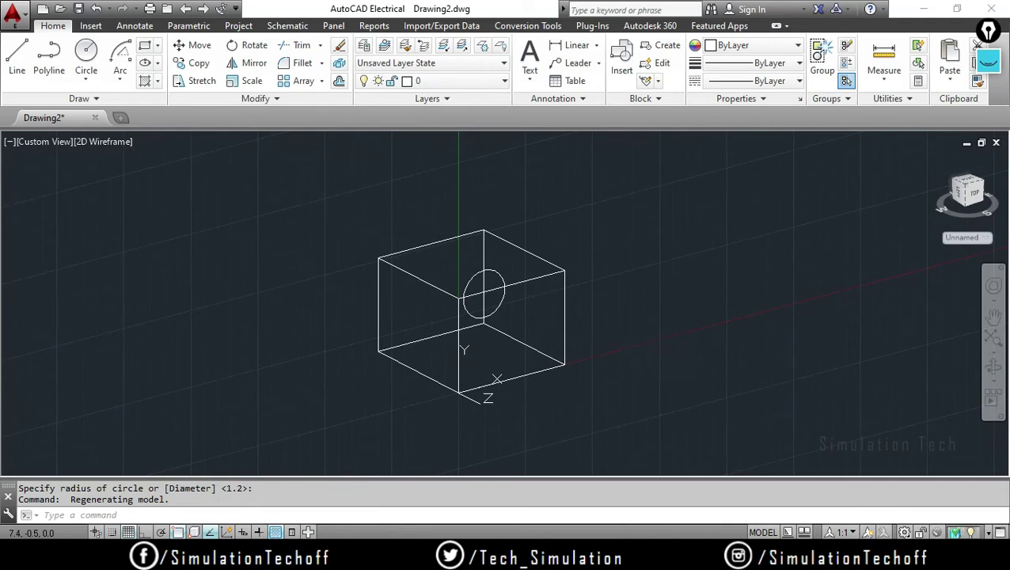
{"action": "key", "text": "ctrl+z"}
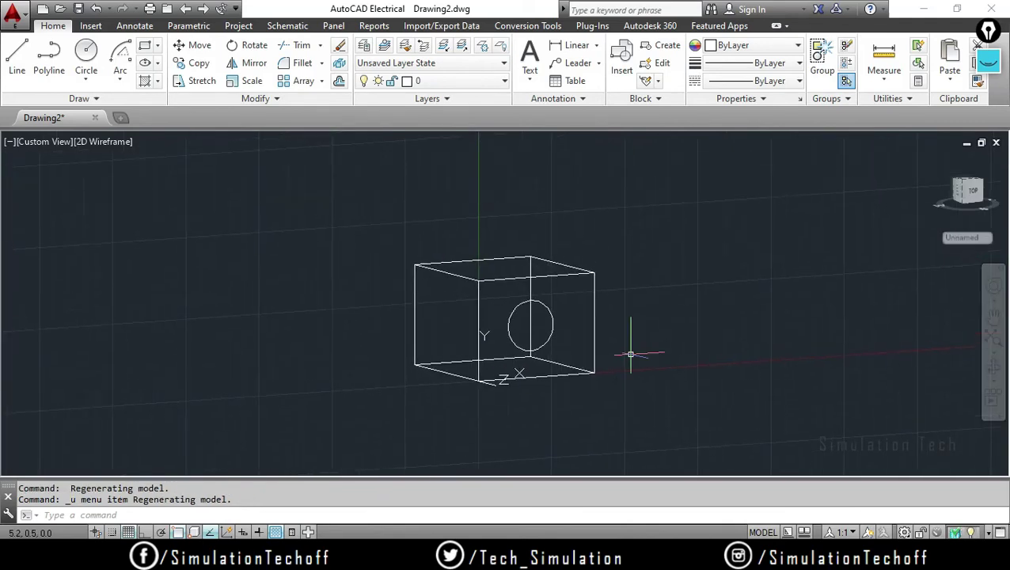
{"action": "left_click", "coordinate": [551, 321]}
{"action": "key", "text": "Delete"}
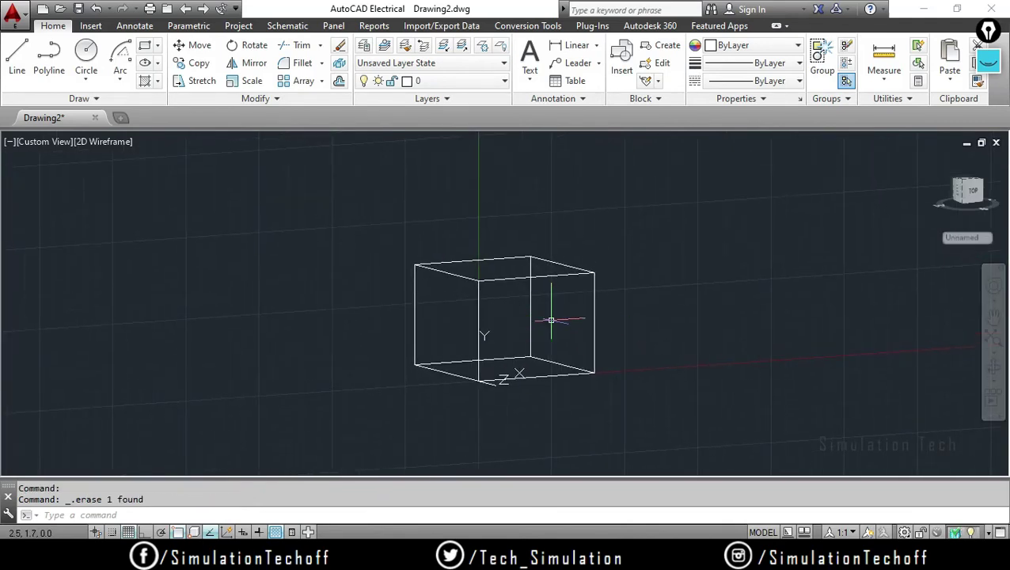
Step: Orbit to a near-front isometric view of the box and zoom in close
{"action": "scroll", "coordinate": [567, 333], "scroll_direction": "up", "scroll_amount": 5}
{"action": "scroll", "coordinate": [649, 421], "scroll_direction": "down", "scroll_amount": 10}
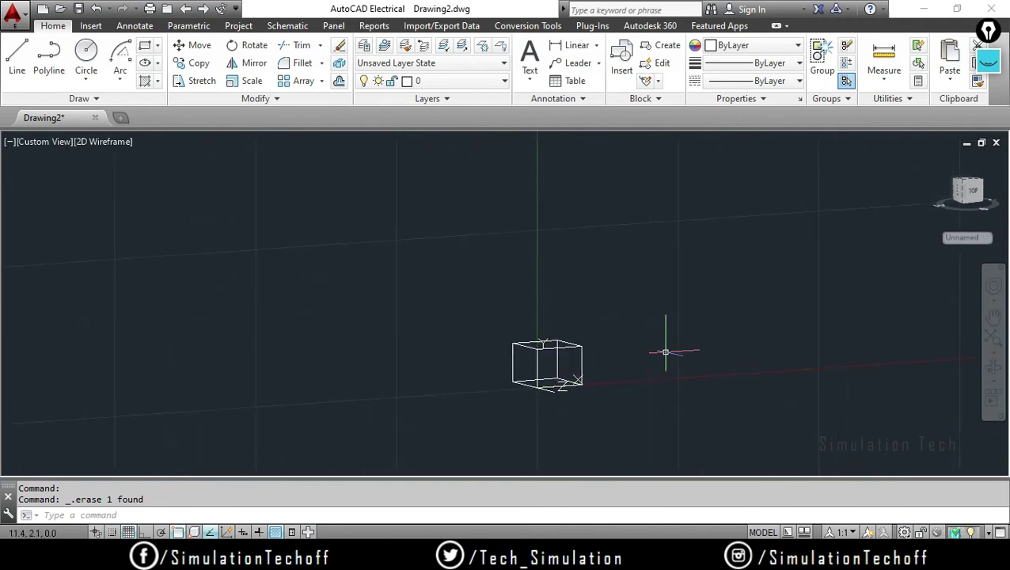
{"action": "mouse_move", "coordinate": [665, 349]}
{"action": "middle_mouse_down", "text": "shift"}
{"action": "mouse_move", "coordinate": [629, 355]}
{"action": "mouse_move", "coordinate": [691, 370]}
{"action": "middle_mouse_up", "text": "shift"}
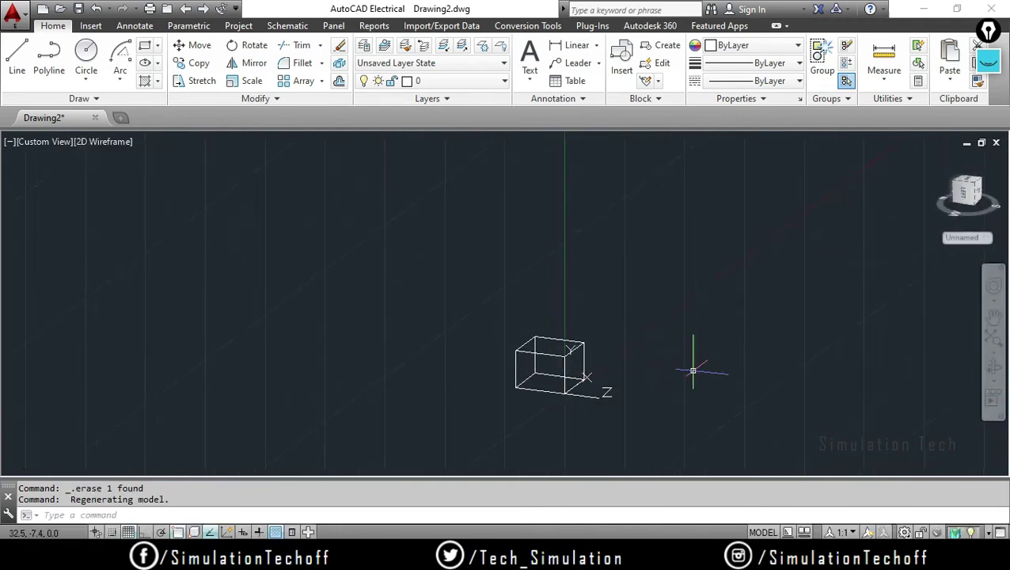
{"action": "scroll", "coordinate": [601, 374], "scroll_direction": "up", "scroll_amount": 2}
{"action": "scroll", "coordinate": [601, 373], "scroll_direction": "up", "scroll_amount": 2}
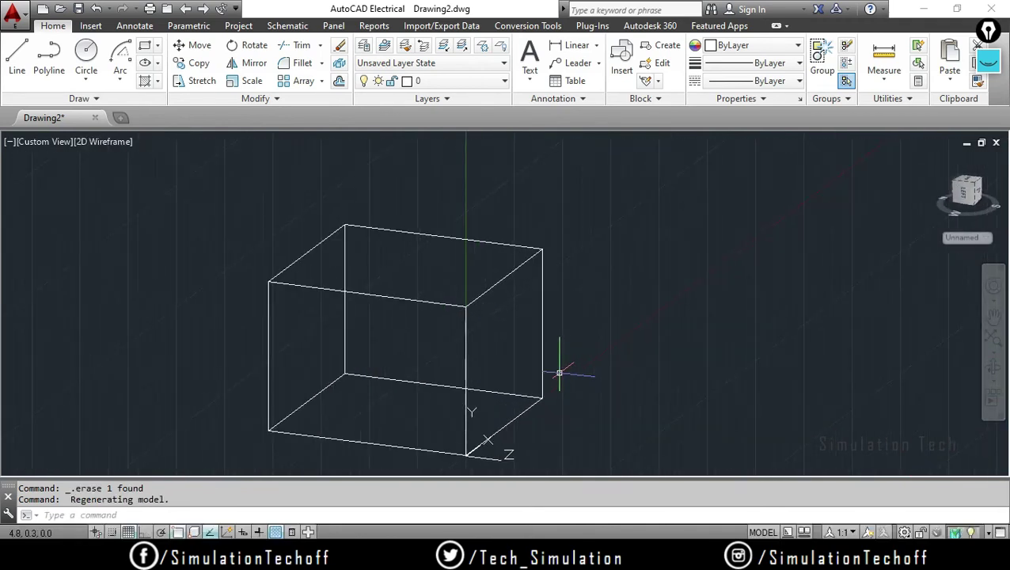
Step: Draw a circle on the box's right face and orbit to a near-front view
{"action": "left_click", "coordinate": [85, 52]}
{"action": "left_click", "coordinate": [497, 342]}
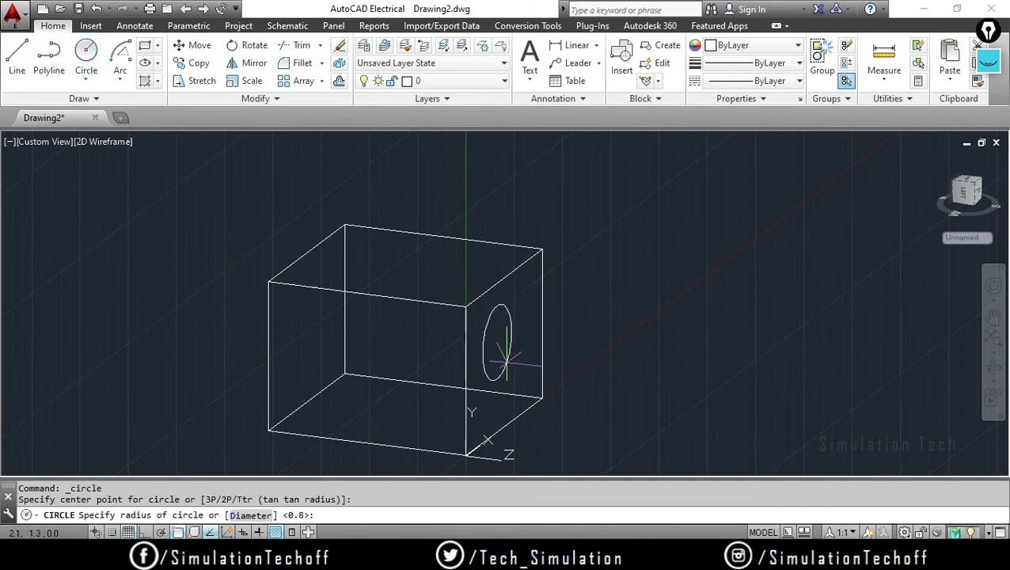
{"action": "left_click", "coordinate": [504, 362]}
{"action": "mouse_move", "coordinate": [670, 342]}
{"action": "middle_mouse_down", "text": "shift"}
{"action": "mouse_move", "coordinate": [662, 321]}
{"action": "mouse_move", "coordinate": [590, 349]}
{"action": "mouse_move", "coordinate": [598, 293]}
{"action": "mouse_move", "coordinate": [591, 362]}
{"action": "middle_mouse_up", "text": "shift"}
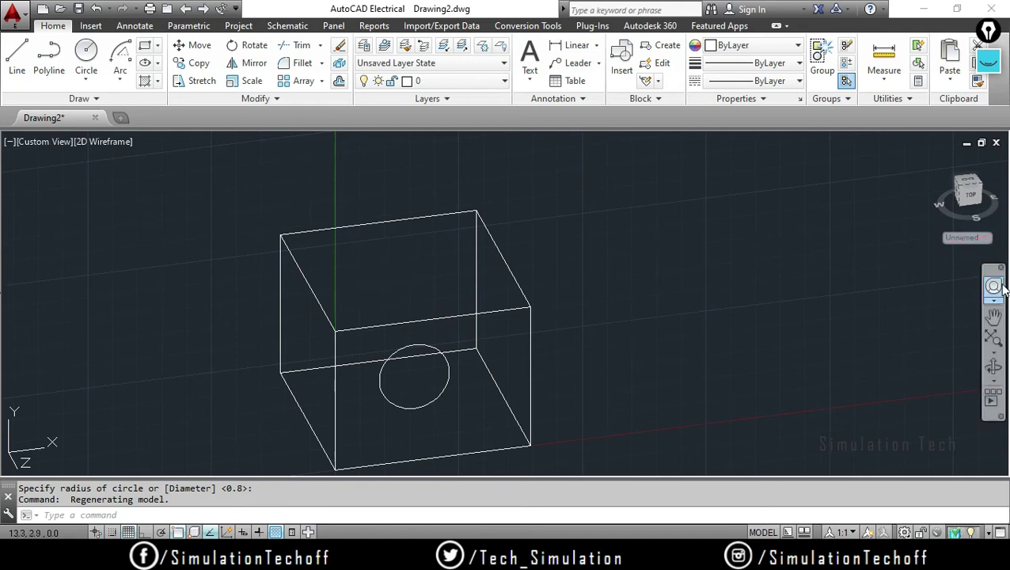
Step: Delete the right-face circle and cancel the leftover commands and stray selections
{"action": "key", "text": "Escape"}
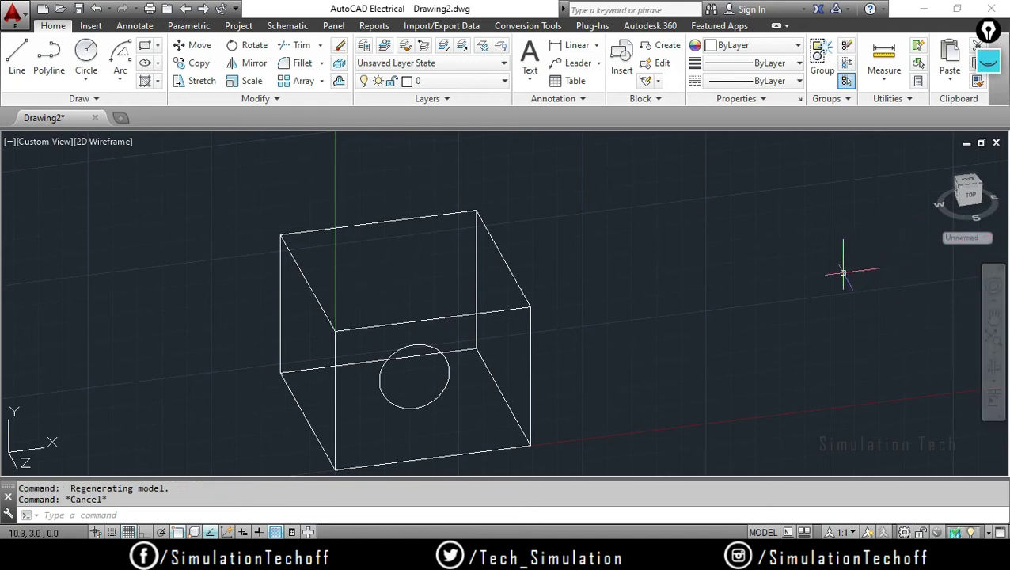
{"action": "left_click", "coordinate": [421, 347]}
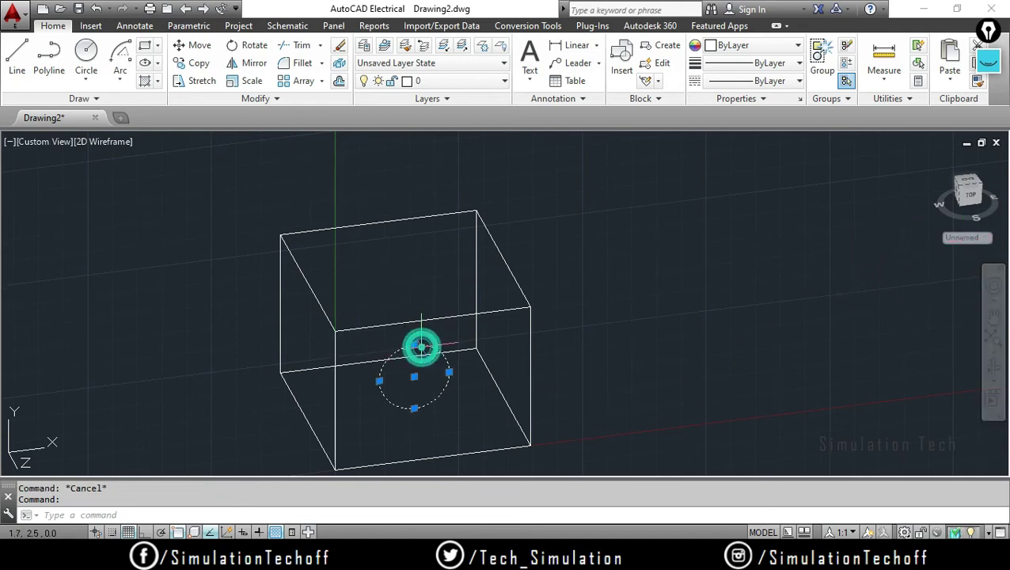
{"action": "key", "text": "Delete"}
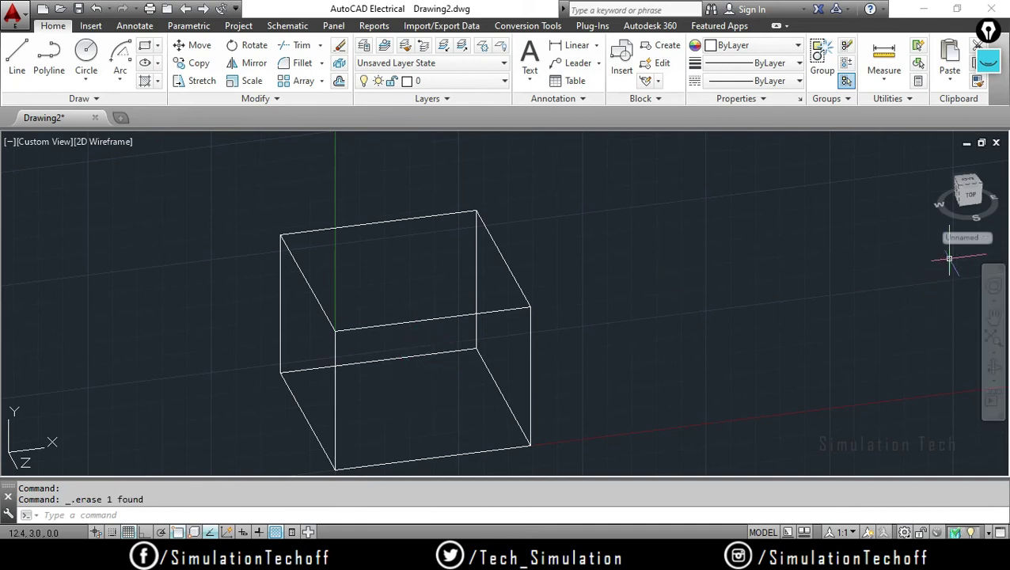
{"action": "key", "text": "Escape"}
{"action": "key", "text": "Escape"}
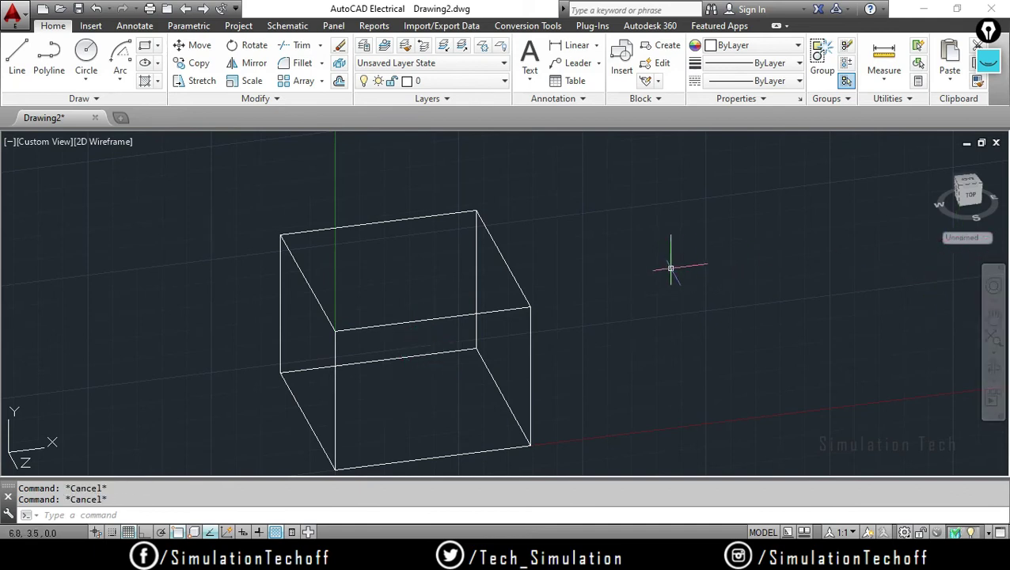
{"action": "left_click", "coordinate": [977, 239]}
{"action": "key", "text": "Escape"}
{"action": "left_click", "coordinate": [641, 306]}
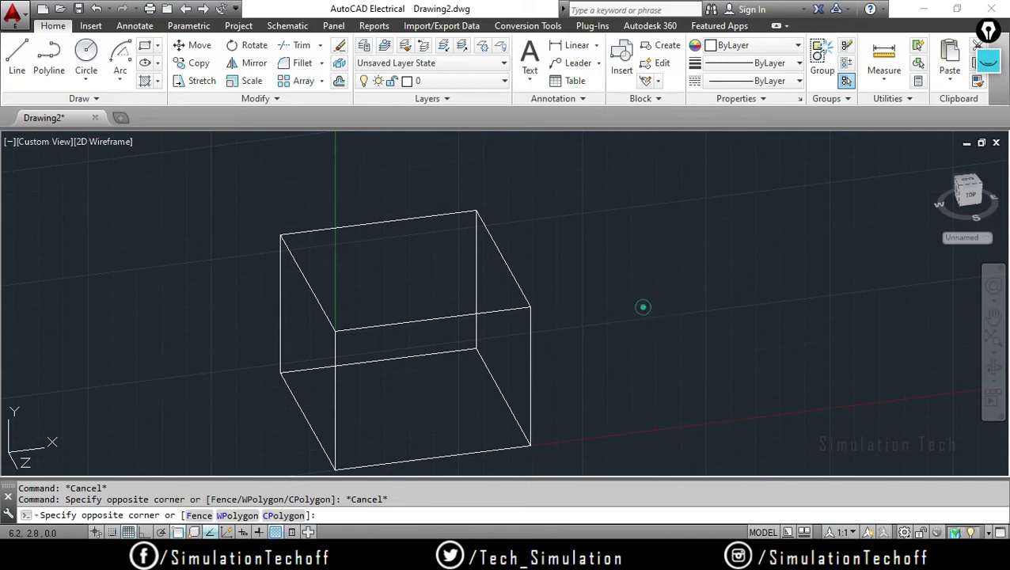
{"action": "key", "text": "Escape"}
{"action": "key", "text": "Escape"}
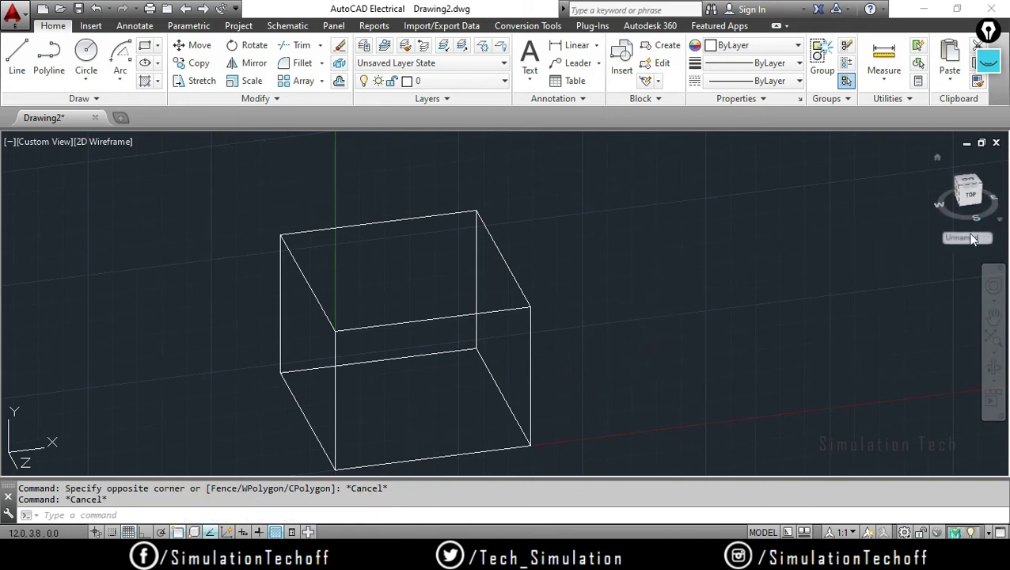
{"action": "left_click", "coordinate": [961, 237]}
Step: Switch the UCS back to World, reframe the box, and turn Dynamic UCS on with F6
{"action": "left_click", "coordinate": [939, 253]}
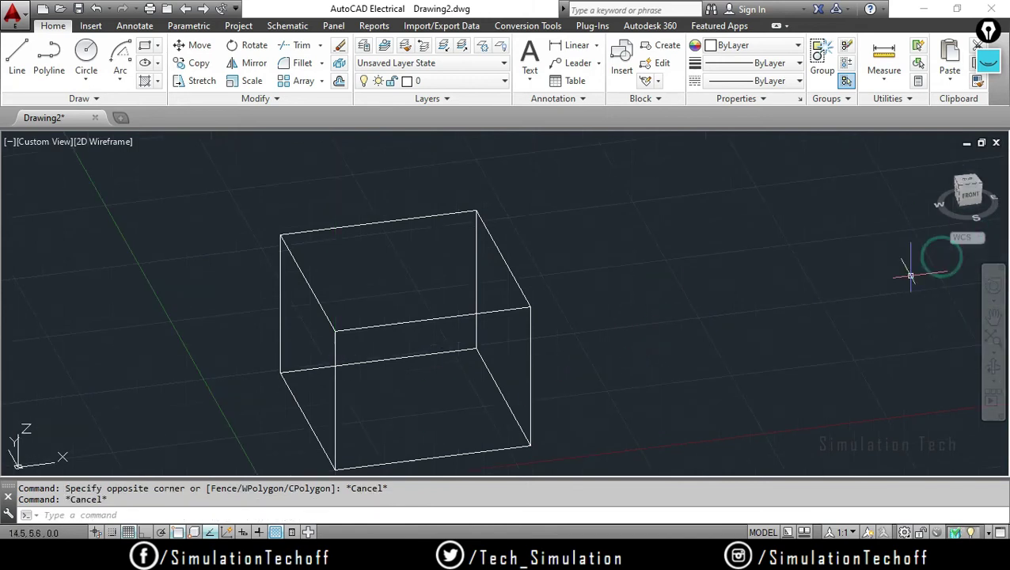
{"action": "scroll", "coordinate": [454, 354], "scroll_direction": "down", "scroll_amount": 4}
{"action": "middle_click_drag", "start_coordinate": [462, 397], "coordinate": [521, 396]}
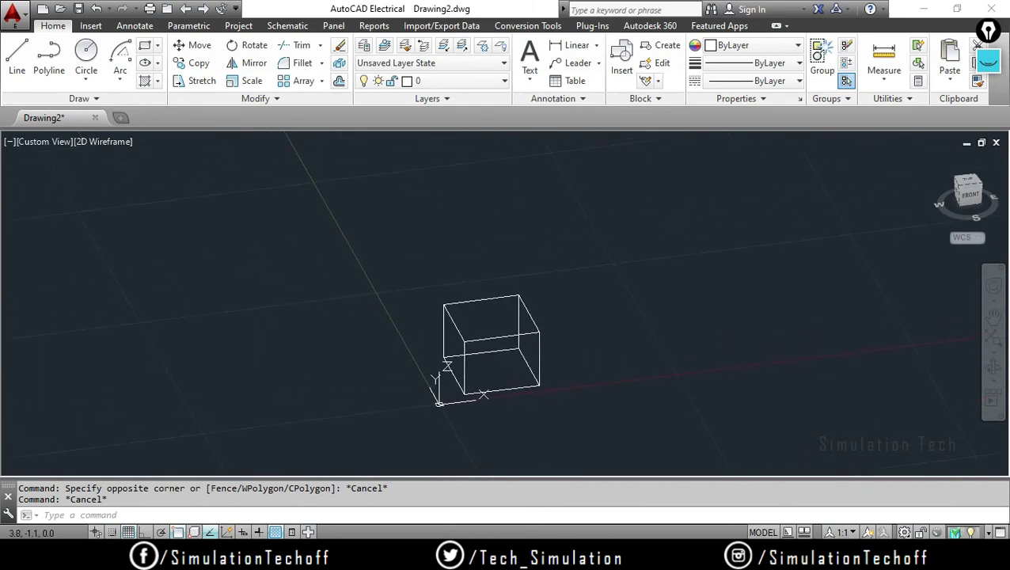
{"action": "scroll", "coordinate": [510, 372], "scroll_direction": "up", "scroll_amount": 3}
{"action": "scroll", "coordinate": [514, 364], "scroll_direction": "up", "scroll_amount": 3}
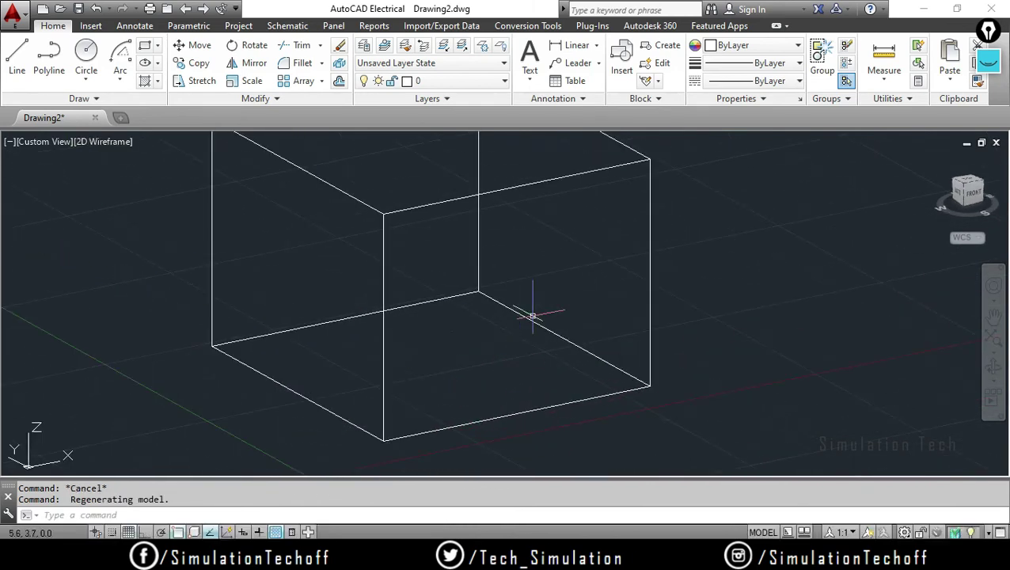
{"action": "scroll", "coordinate": [491, 304], "scroll_direction": "down", "scroll_amount": 4}
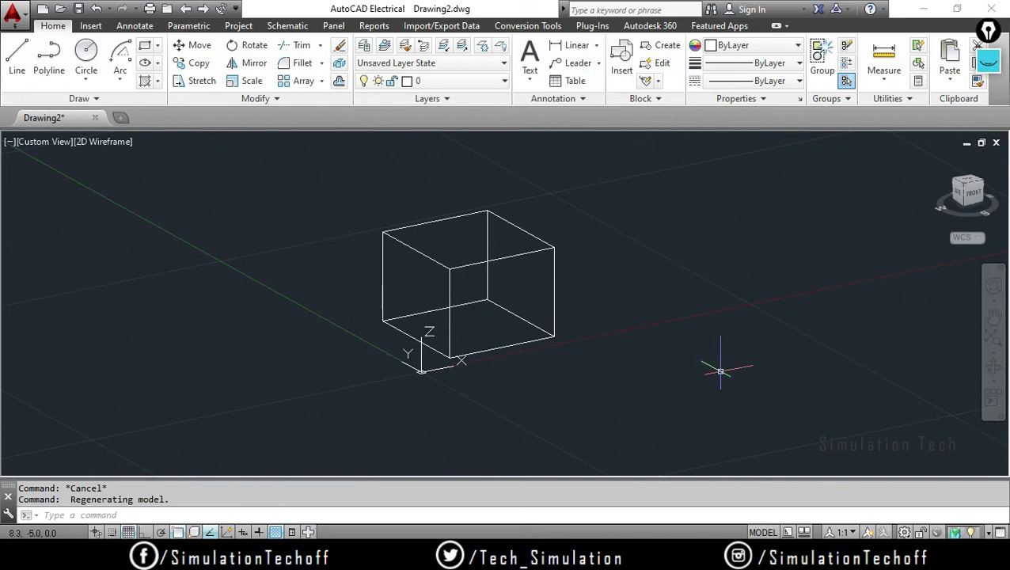
{"action": "key", "text": "F6"}
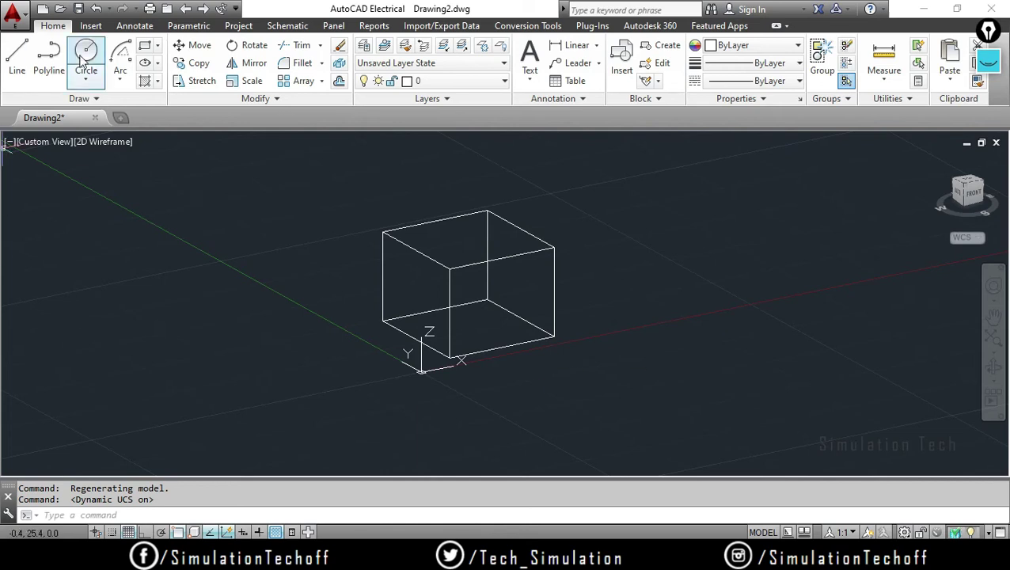
Step: Draw circles lying flat on the box's front, top and left faces
{"action": "left_click", "coordinate": [86, 51]}
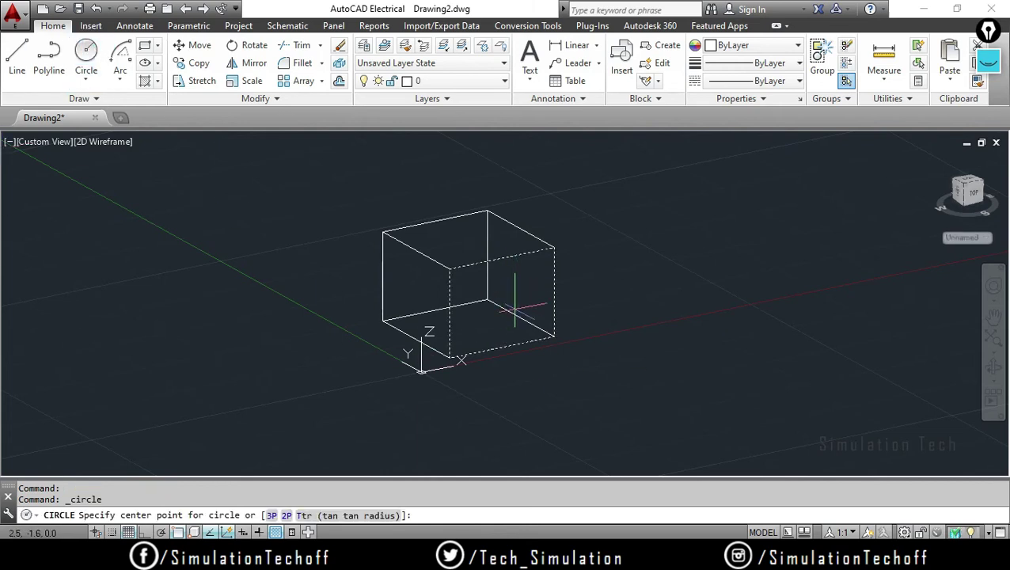
{"action": "scroll", "coordinate": [499, 299], "scroll_direction": "up", "scroll_amount": 4}
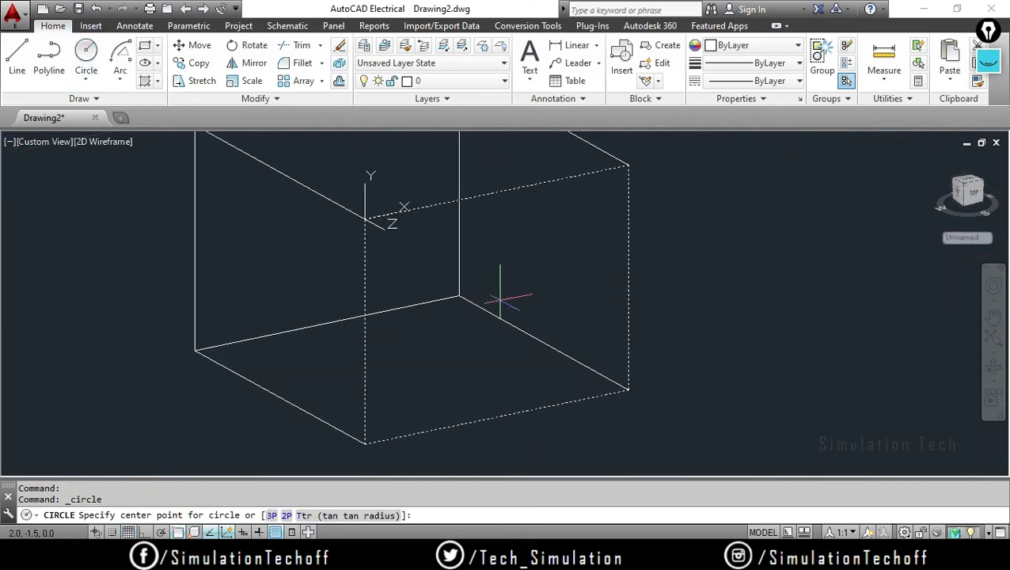
{"action": "left_click", "coordinate": [490, 290]}
{"action": "left_click", "coordinate": [540, 311]}
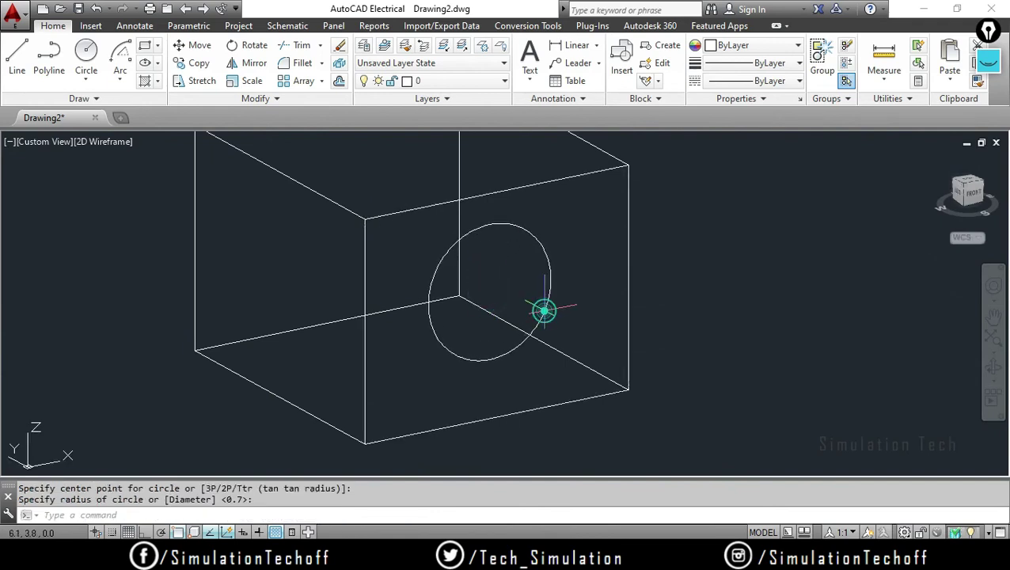
{"action": "middle_click_drag", "start_coordinate": [461, 222], "coordinate": [528, 315]}
{"action": "left_click", "coordinate": [86, 50]}
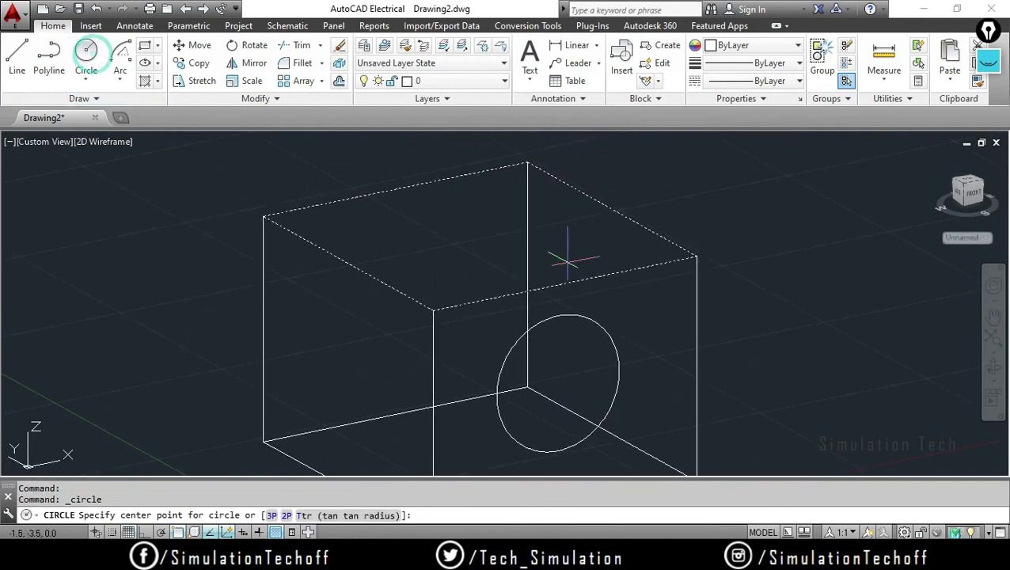
{"action": "left_click", "coordinate": [488, 234]}
{"action": "left_click", "coordinate": [540, 192]}
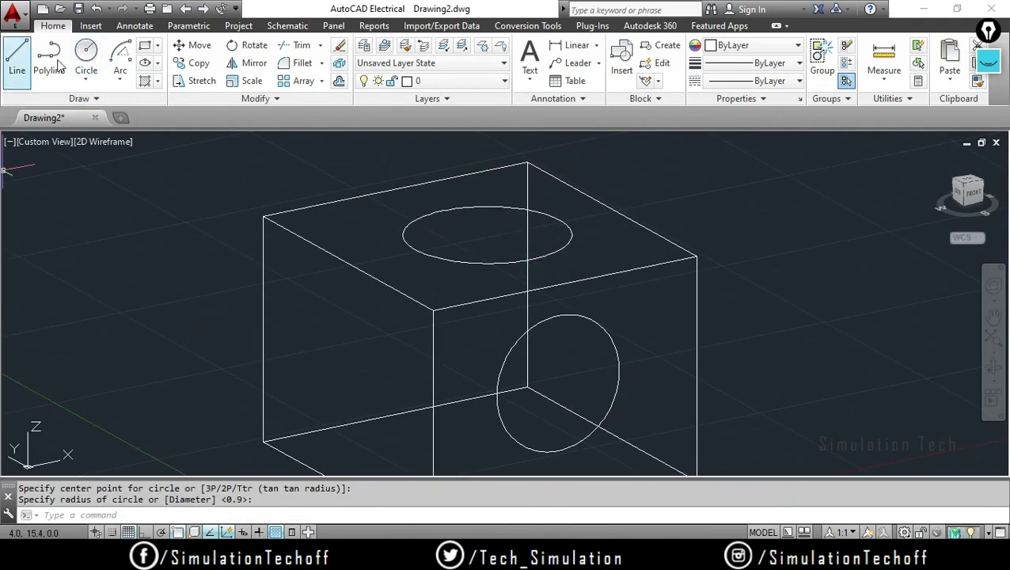
{"action": "left_click", "coordinate": [85, 51]}
{"action": "left_click", "coordinate": [341, 346]}
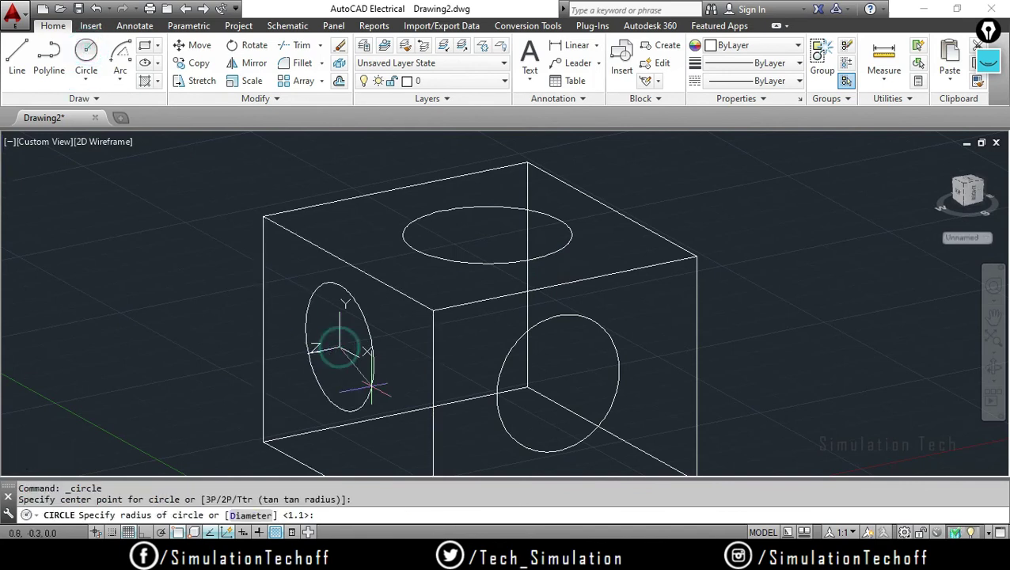
{"action": "left_click", "coordinate": [369, 385]}
{"action": "key", "text": "Escape"}
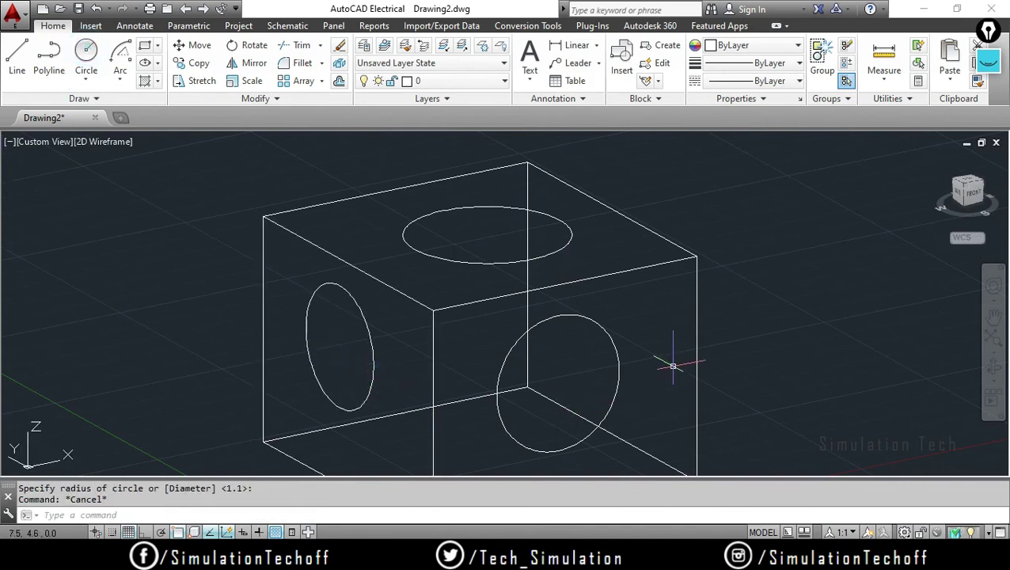
{"action": "mouse_move", "coordinate": [672, 365]}
{"action": "middle_mouse_down", "text": "shift"}
{"action": "mouse_move", "coordinate": [604, 354]}
{"action": "mouse_move", "coordinate": [491, 360]}
{"action": "mouse_move", "coordinate": [619, 353]}
{"action": "mouse_move", "coordinate": [719, 377]}
{"action": "mouse_move", "coordinate": [473, 378]}
{"action": "mouse_move", "coordinate": [482, 327]}
{"action": "mouse_move", "coordinate": [478, 396]}
{"action": "mouse_move", "coordinate": [449, 411]}
{"action": "middle_mouse_up", "text": "shift"}
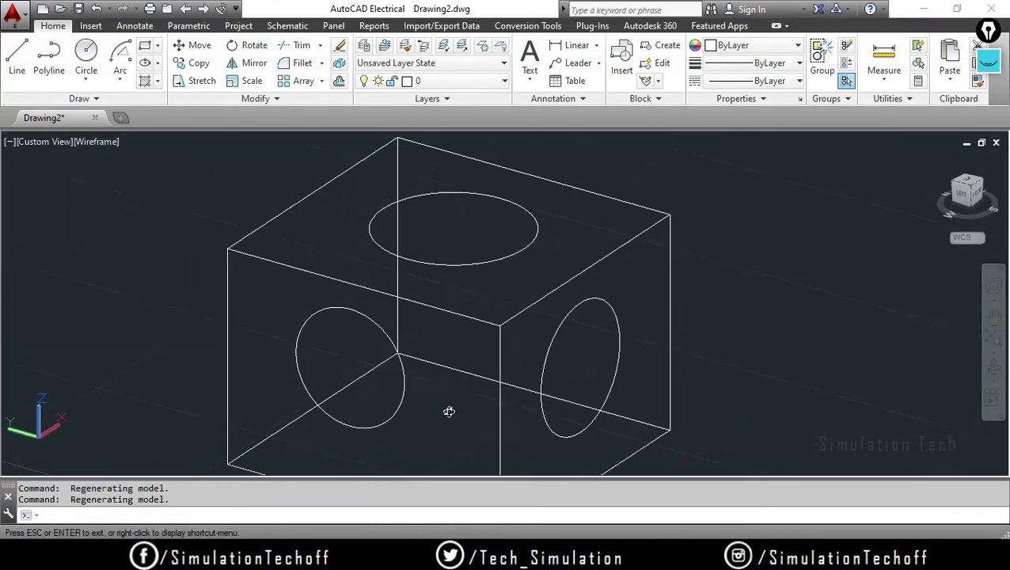
Step: Erase the wireframe box together with its front, top and left circles
{"action": "scroll", "coordinate": [449, 411], "scroll_direction": "up", "scroll_amount": 3}
{"action": "scroll", "coordinate": [453, 407], "scroll_direction": "down", "scroll_amount": 6}
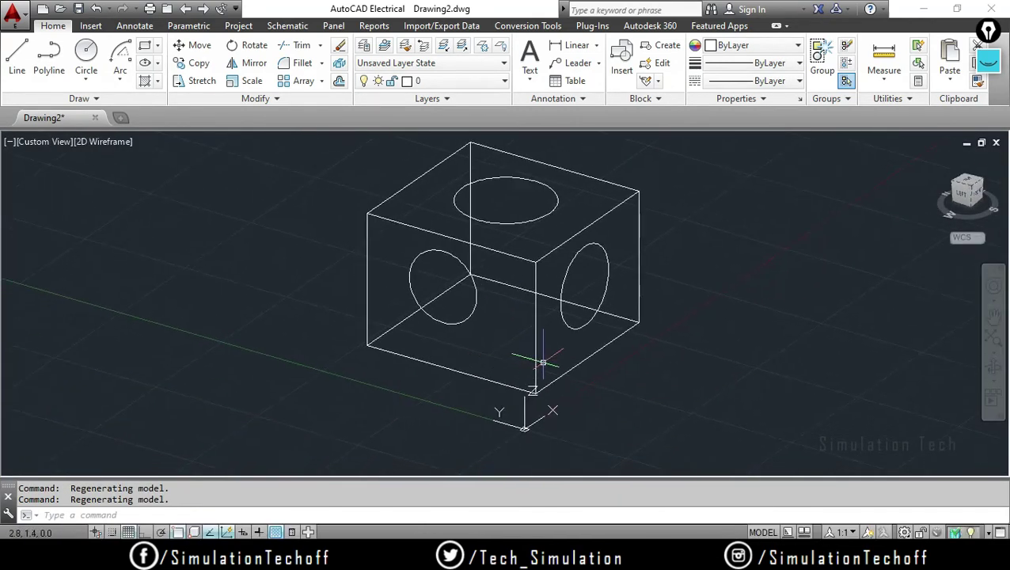
{"action": "mouse_move", "coordinate": [543, 363]}
{"action": "middle_mouse_down", "text": "shift"}
{"action": "mouse_move", "coordinate": [462, 349]}
{"action": "mouse_move", "coordinate": [510, 342]}
{"action": "mouse_move", "coordinate": [388, 305]}
{"action": "middle_mouse_up", "text": "shift"}
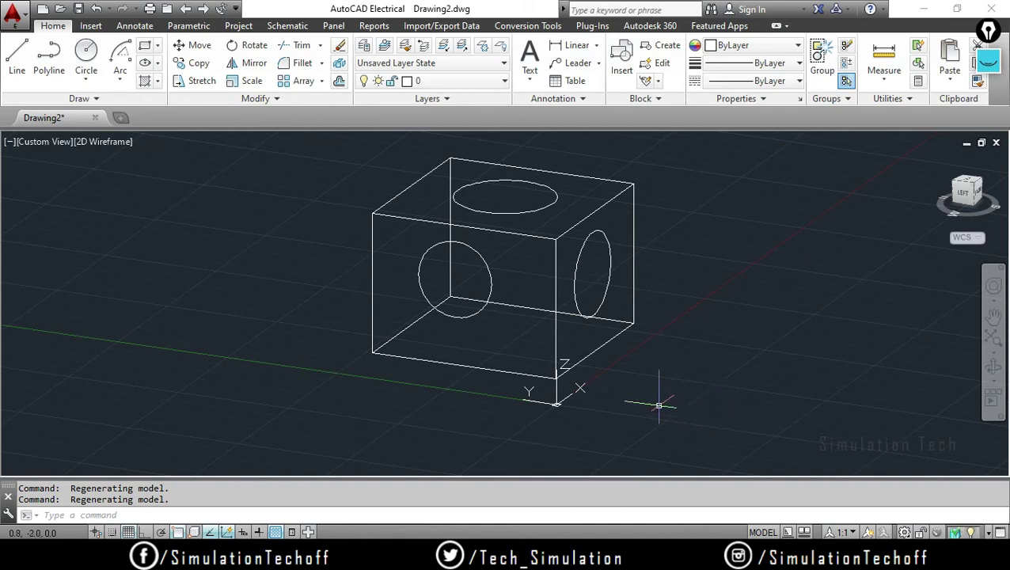
{"action": "key", "text": "ctrl+z"}
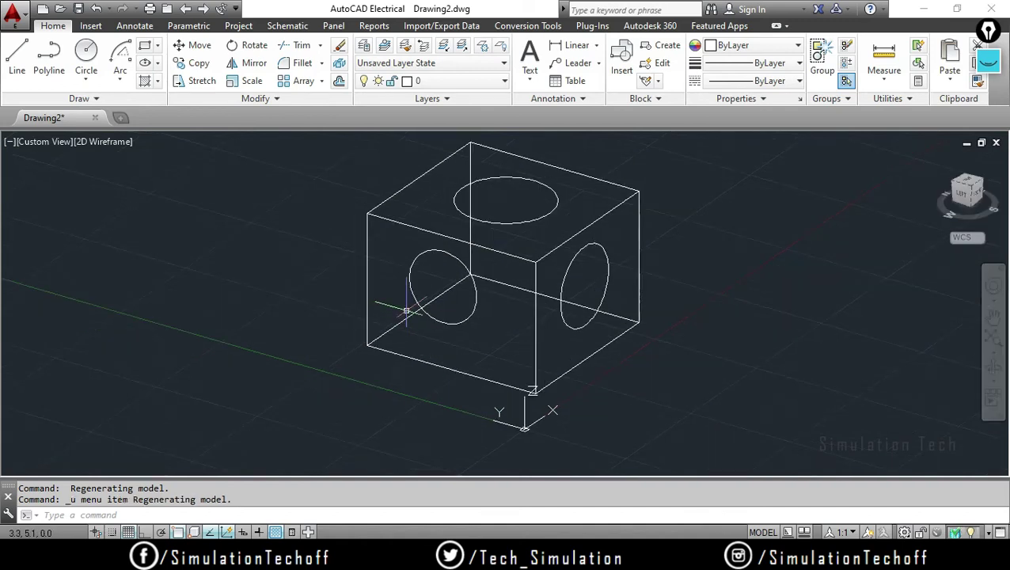
{"action": "left_click", "coordinate": [641, 381]}
{"action": "left_click", "coordinate": [128, 187]}
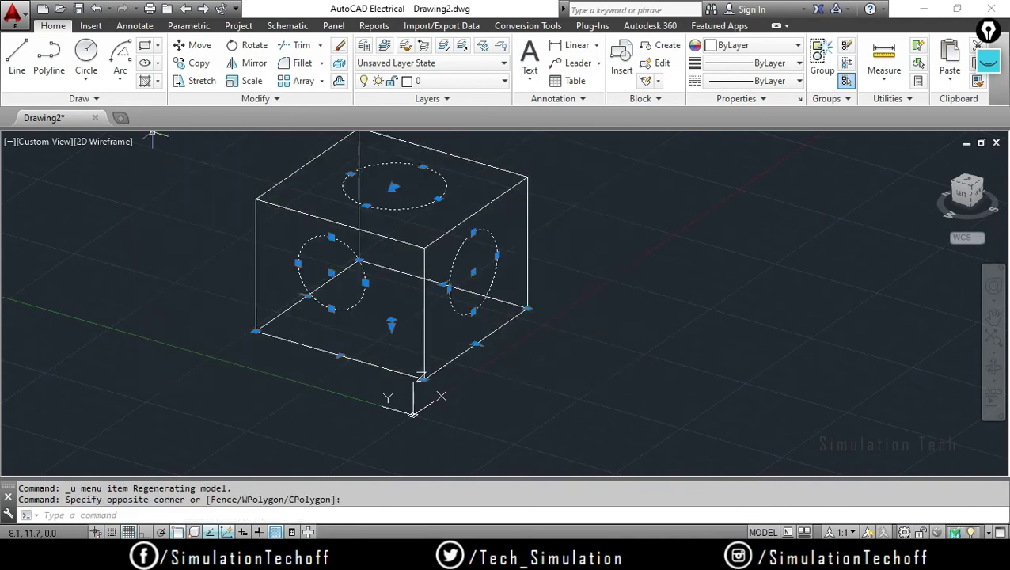
{"action": "key", "text": "Delete"}
{"action": "mouse_move", "coordinate": [536, 361]}
{"action": "middle_mouse_down"}
{"action": "mouse_move", "coordinate": [557, 444]}
{"action": "mouse_move", "coordinate": [783, 232]}
{"action": "middle_mouse_up"}
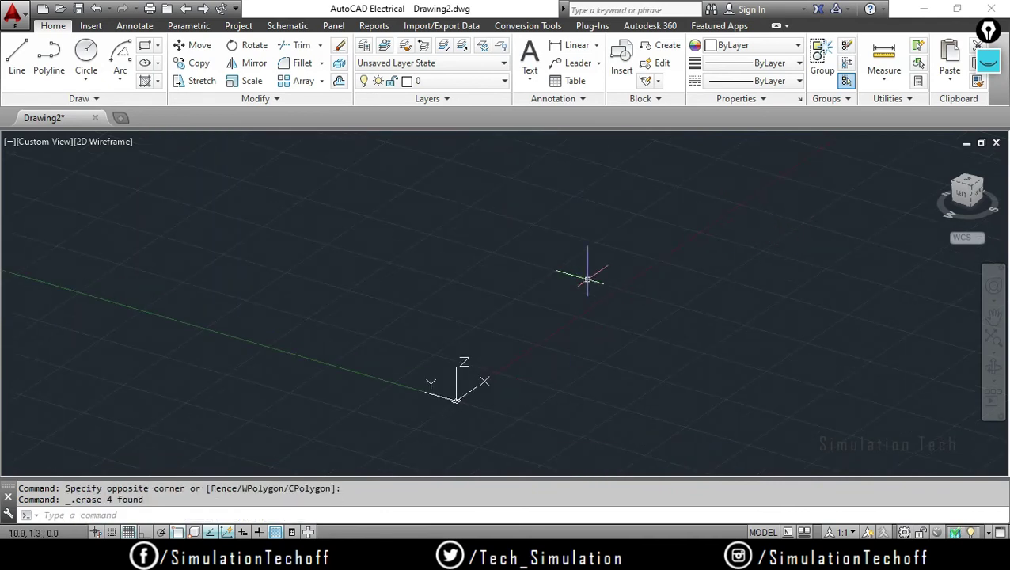
{"action": "mouse_move", "coordinate": [969, 192]}
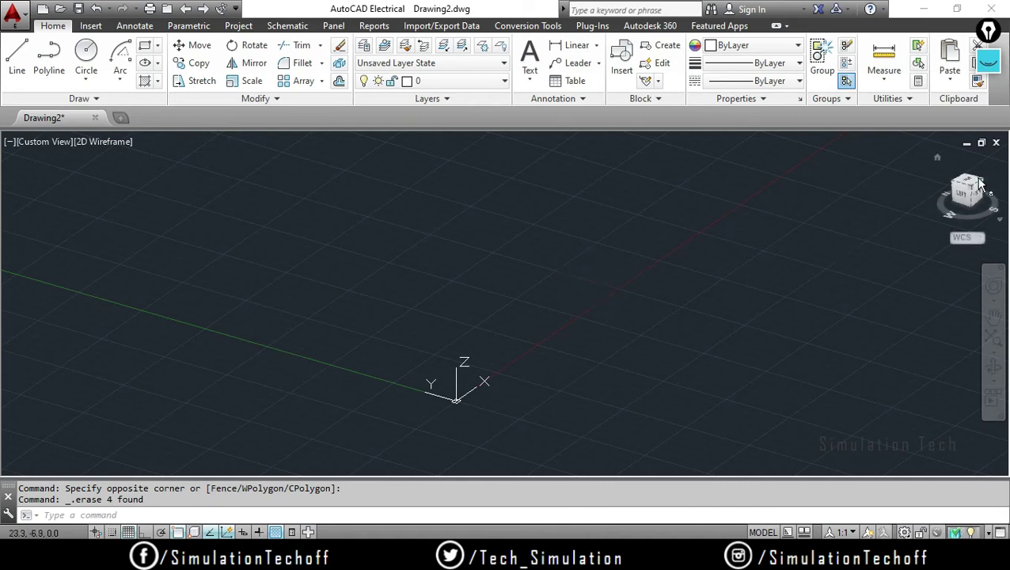
{"action": "left_click", "coordinate": [936, 157]}
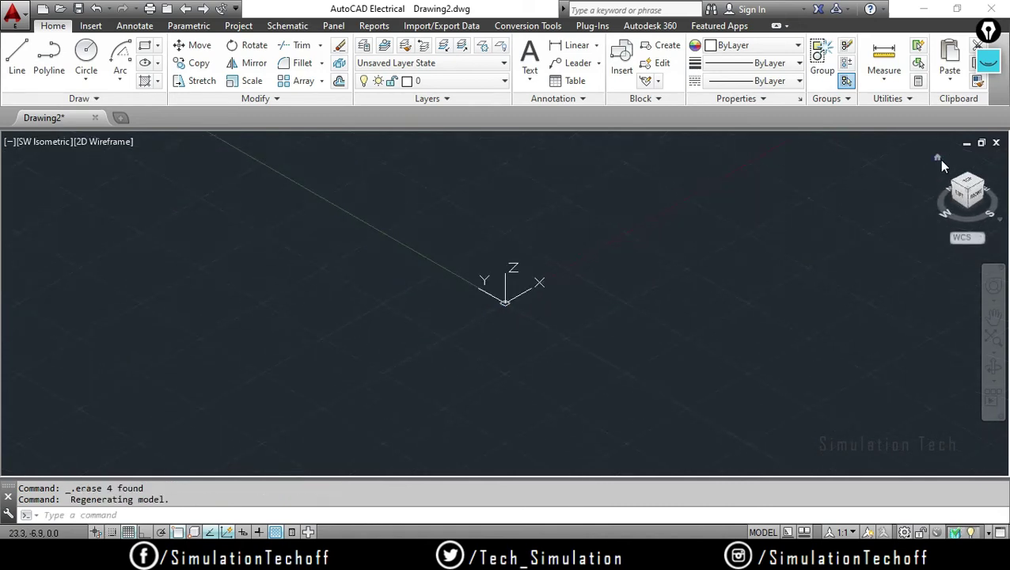
{"action": "left_click", "coordinate": [973, 185]}
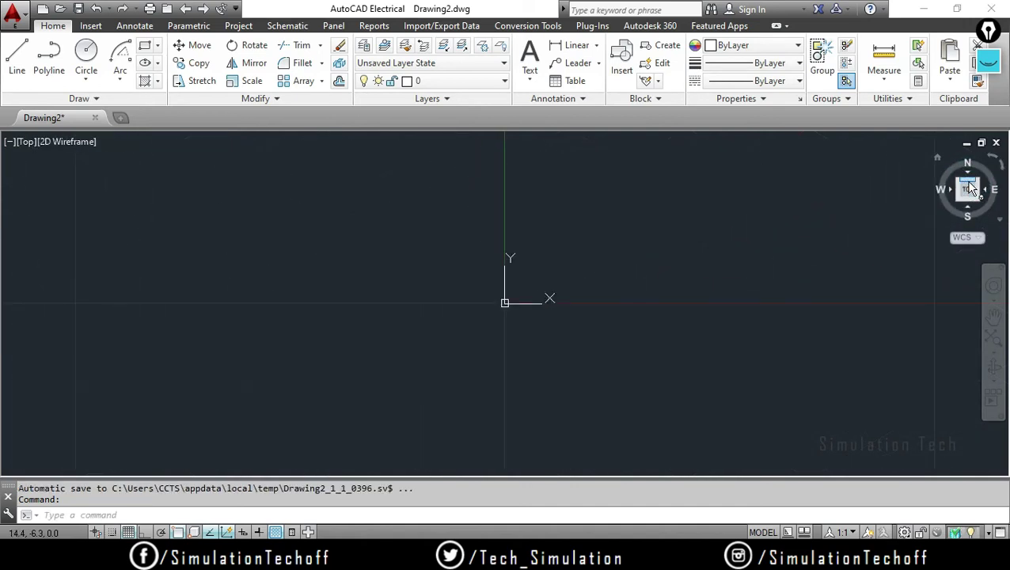
{"action": "middle_click_drag", "start_coordinate": [683, 244], "coordinate": [477, 361]}
{"action": "scroll", "coordinate": [480, 353], "scroll_direction": "down", "scroll_amount": 1}
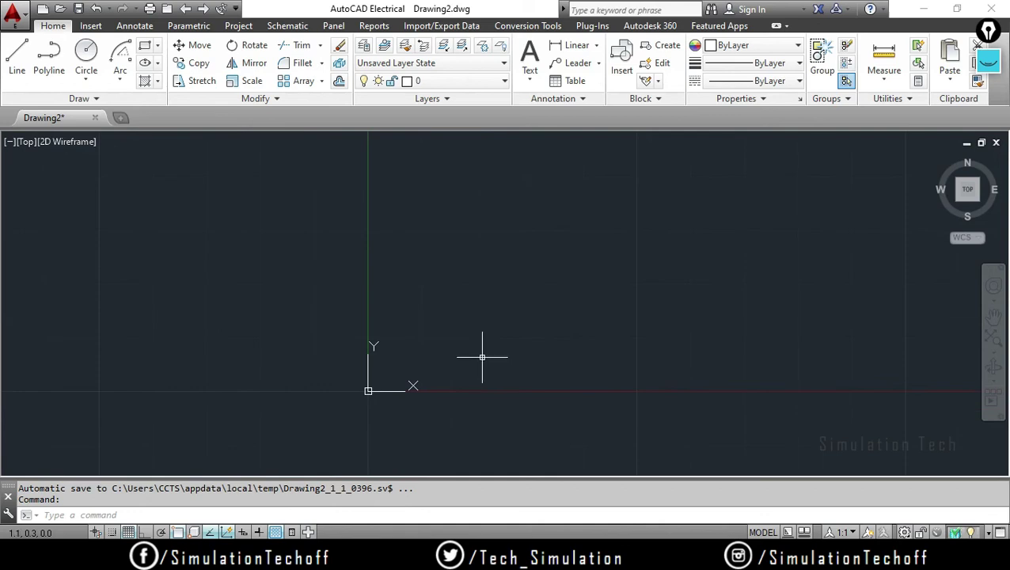
{"action": "scroll", "coordinate": [514, 348], "scroll_direction": "down", "scroll_amount": 2}
{"action": "middle_click_drag", "start_coordinate": [651, 325], "coordinate": [480, 358]}
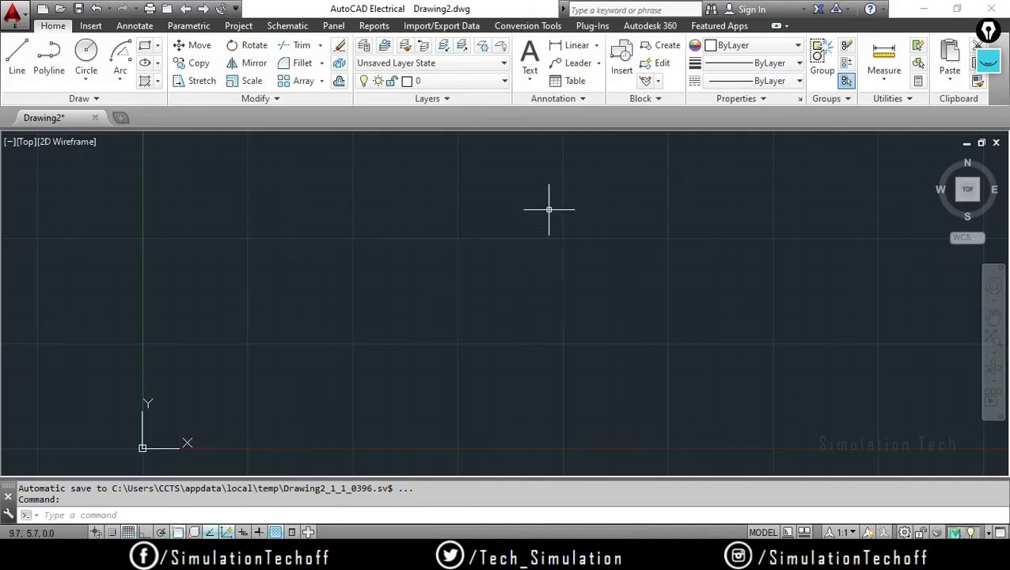
{"action": "left_click", "coordinate": [987, 60]}
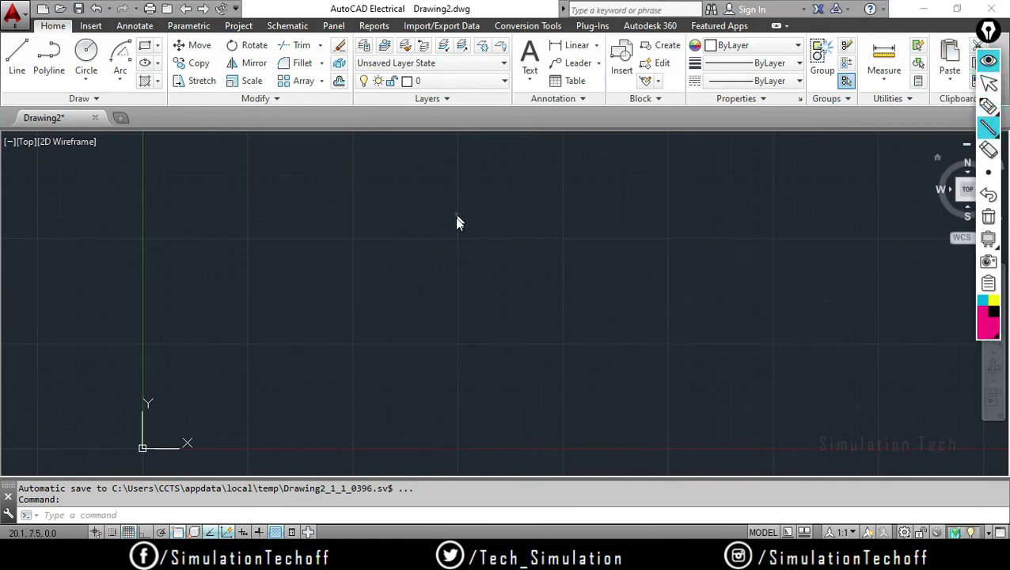
{"action": "left_click_drag", "start_coordinate": [456, 215], "coordinate": [453, 365]}
{"action": "left_click_drag", "start_coordinate": [564, 213], "coordinate": [563, 364]}
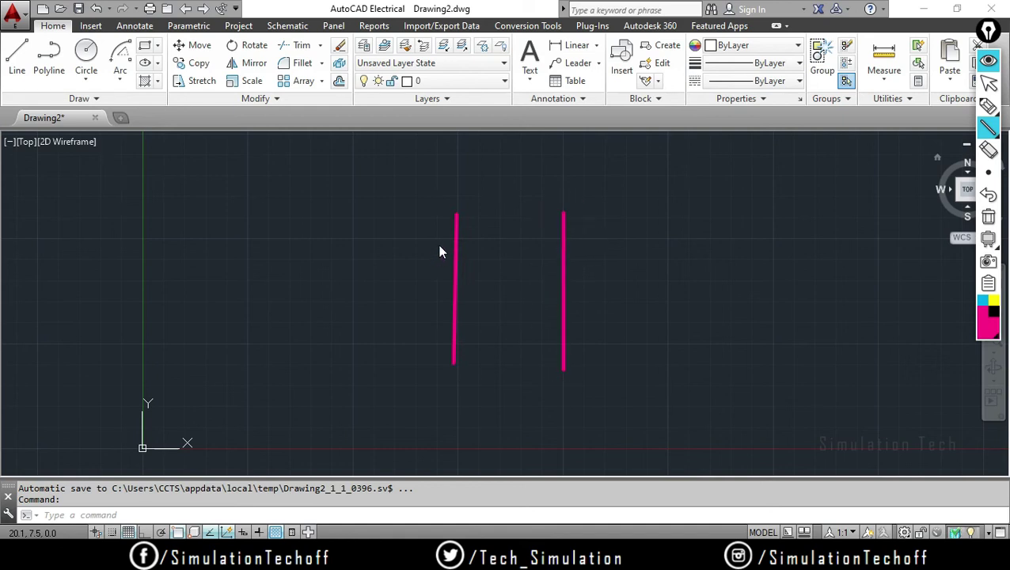
{"action": "left_click_drag", "start_coordinate": [439, 244], "coordinate": [543, 244]}
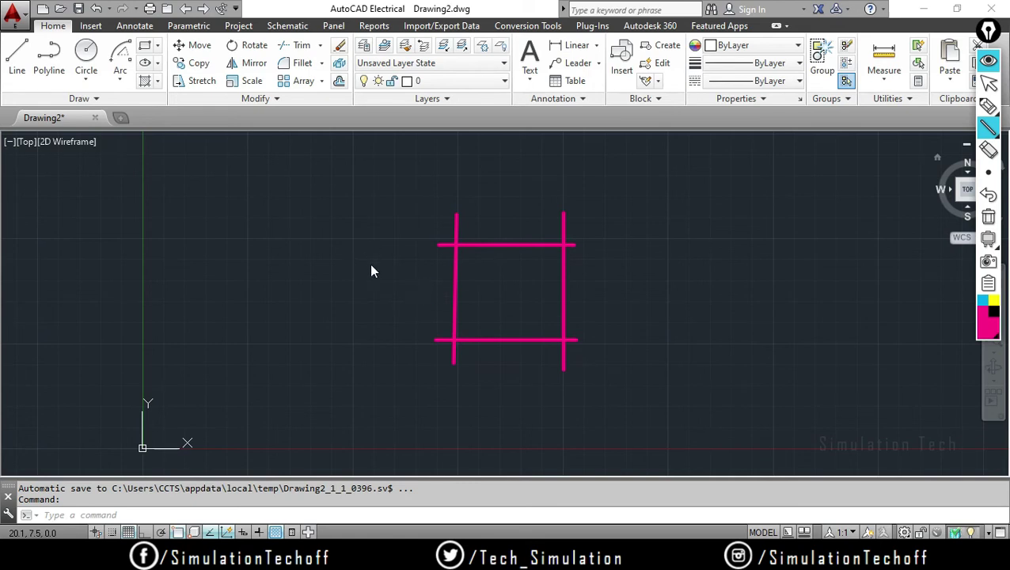
{"action": "left_click", "coordinate": [988, 216]}
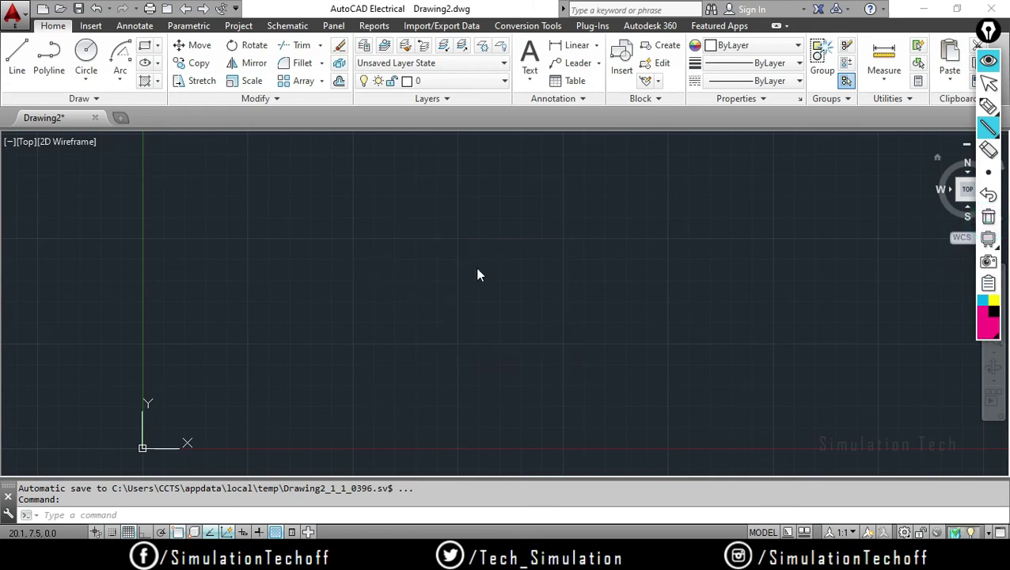
{"action": "left_click", "coordinate": [987, 62]}
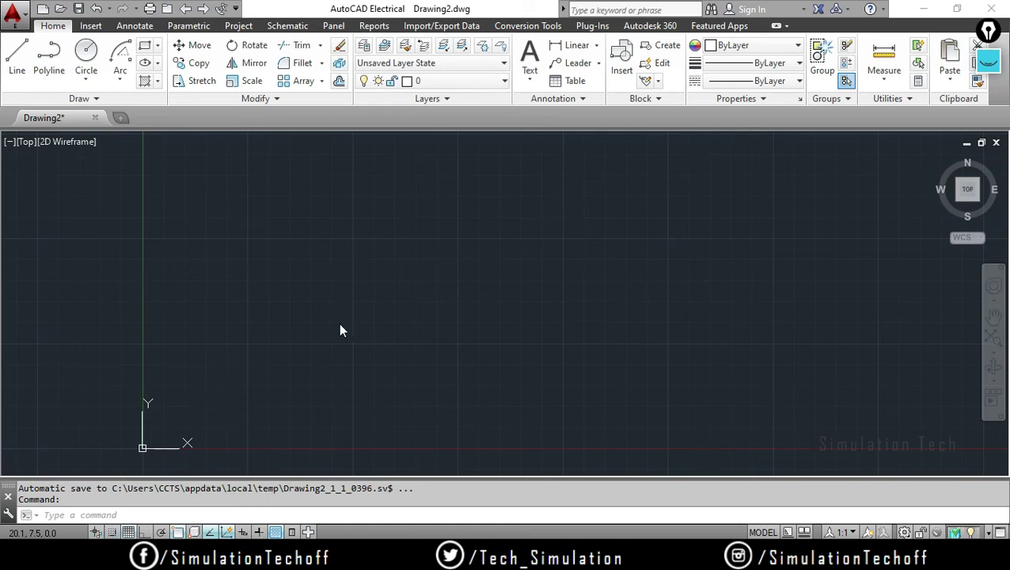
{"action": "key", "text": "F7"}
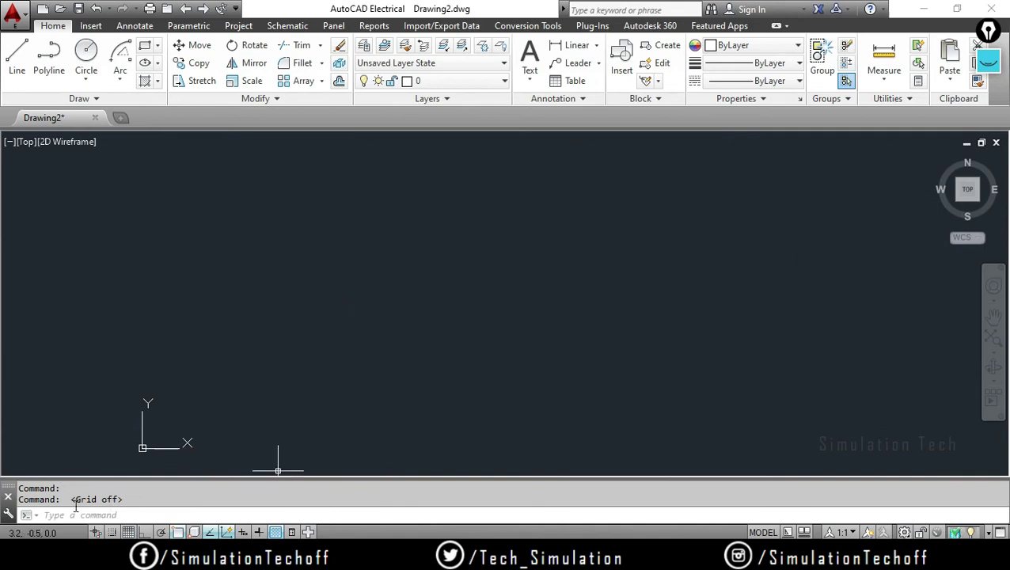
{"action": "key", "text": "F7"}
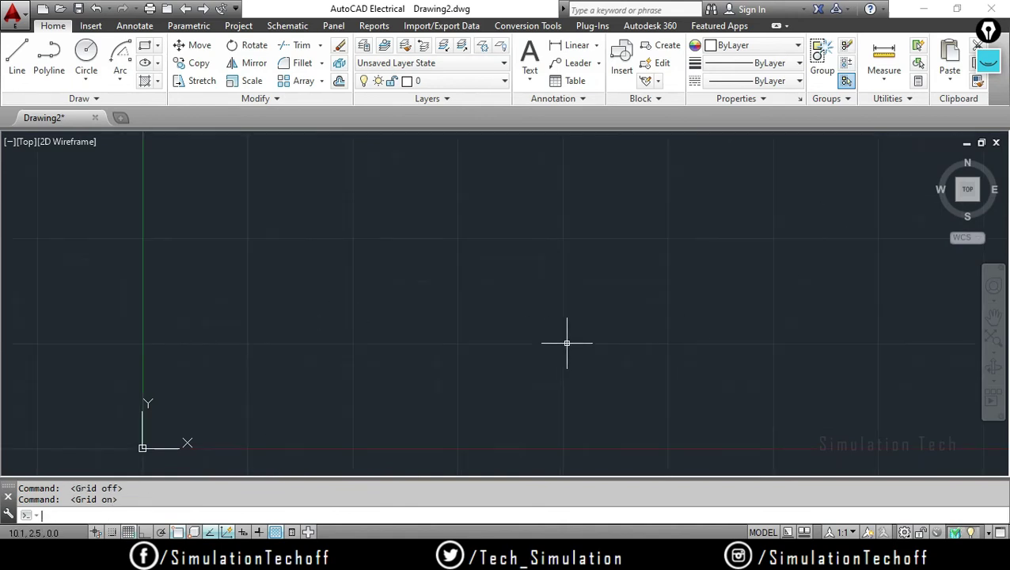
{"action": "key", "text": "F7"}
{"action": "key", "text": "F7"}
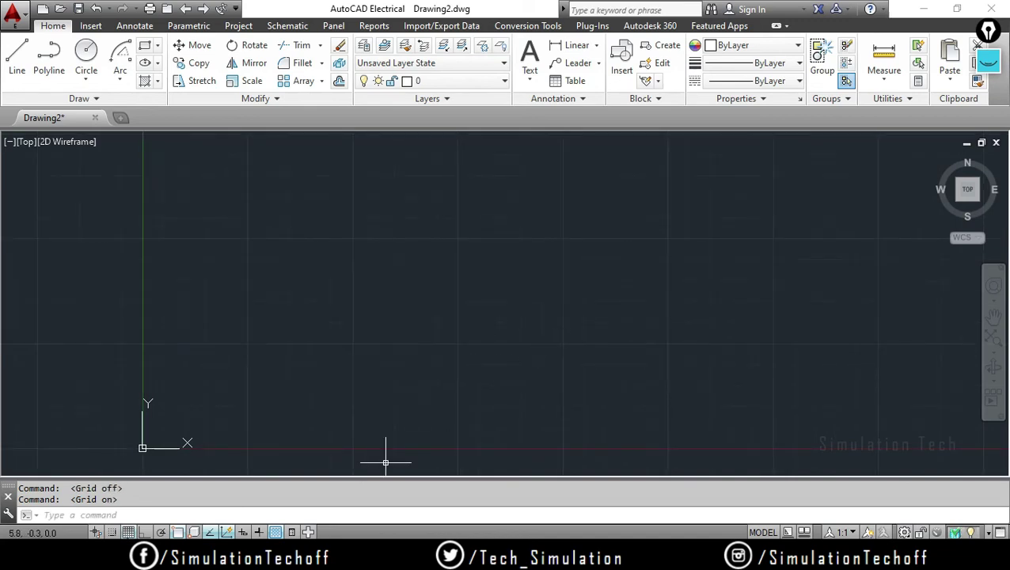
{"action": "left_click", "coordinate": [126, 528]}
{"action": "left_click", "coordinate": [126, 528]}
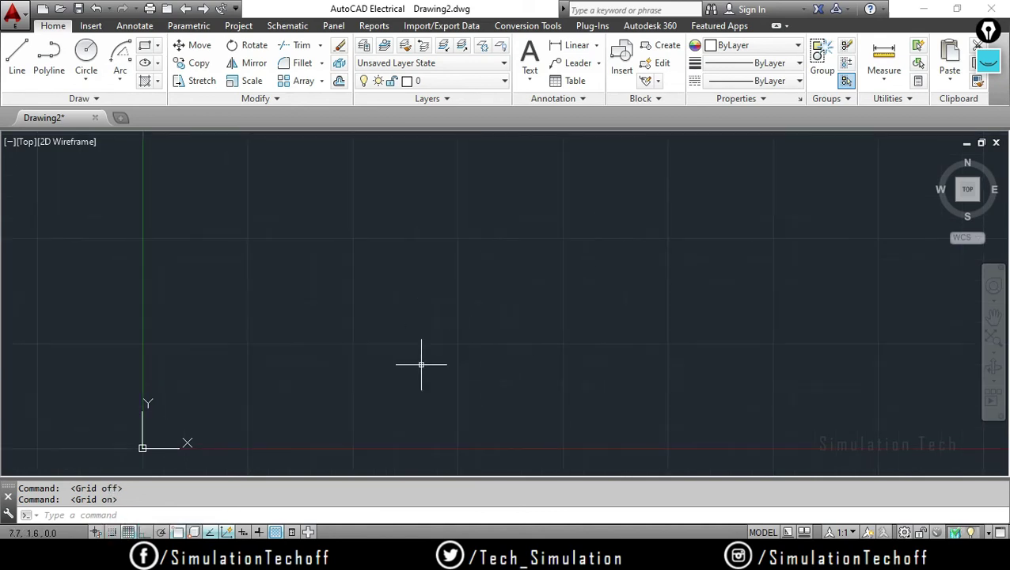
{"action": "scroll", "coordinate": [480, 324], "scroll_direction": "up", "scroll_amount": 2}
{"action": "scroll", "coordinate": [484, 325], "scroll_direction": "down", "scroll_amount": 2}
{"action": "scroll", "coordinate": [484, 325], "scroll_direction": "up", "scroll_amount": 2}
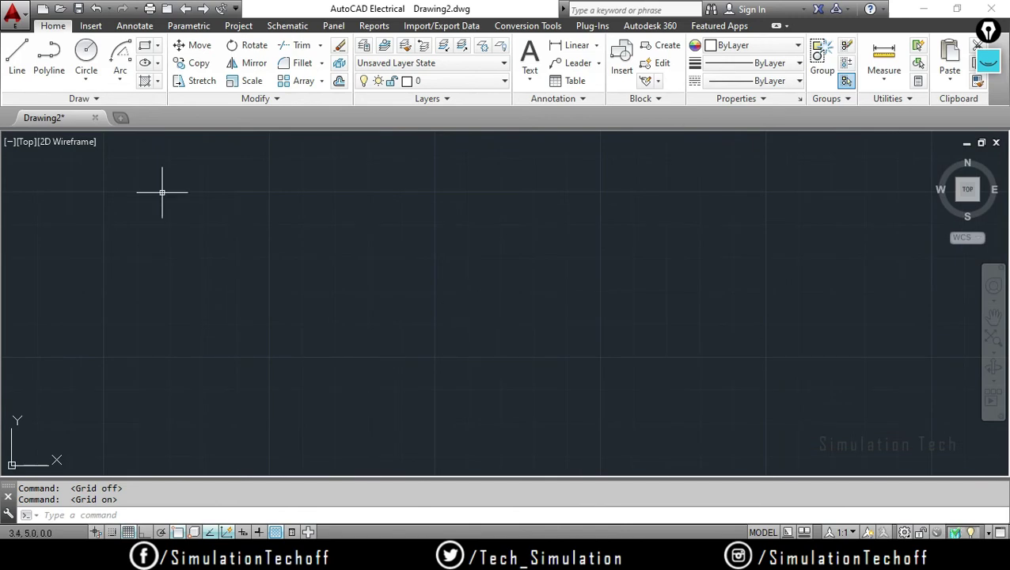
{"action": "left_click", "coordinate": [87, 51]}
{"action": "left_click", "coordinate": [362, 262]}
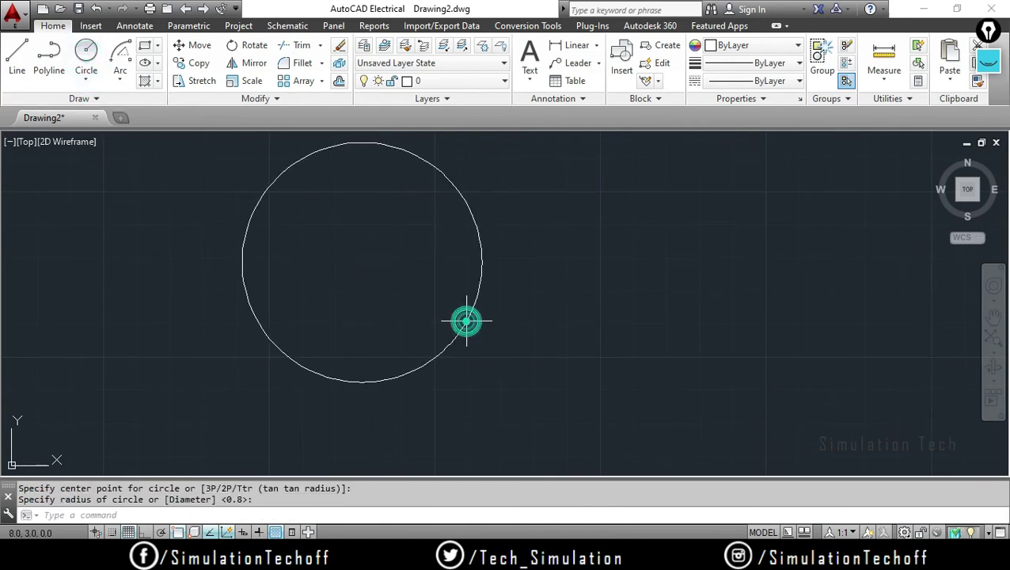
{"action": "left_click", "coordinate": [466, 321]}
{"action": "key", "text": "F7"}
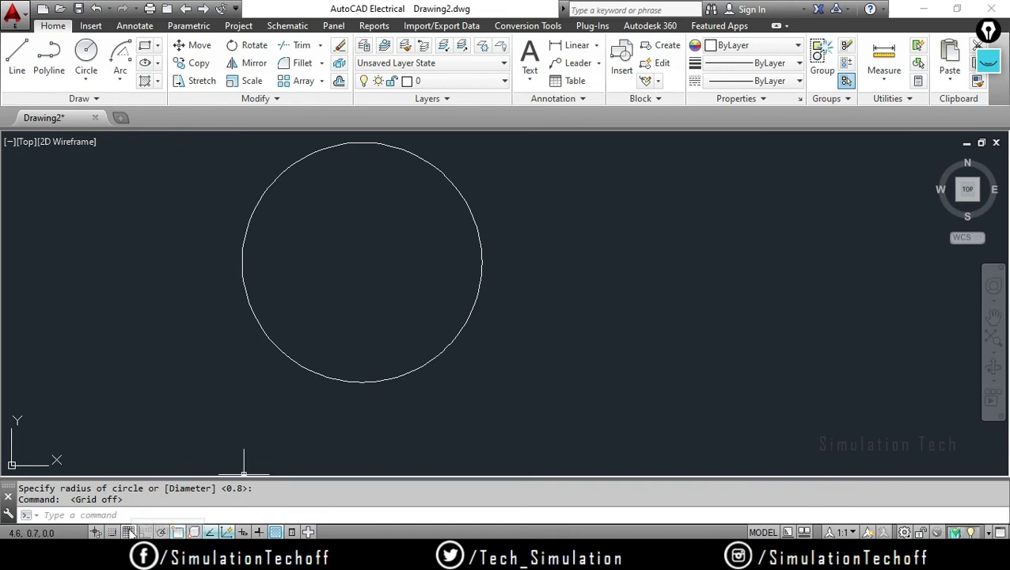
{"action": "key", "text": "F7"}
{"action": "left_click", "coordinate": [420, 372]}
{"action": "left_click", "coordinate": [415, 366]}
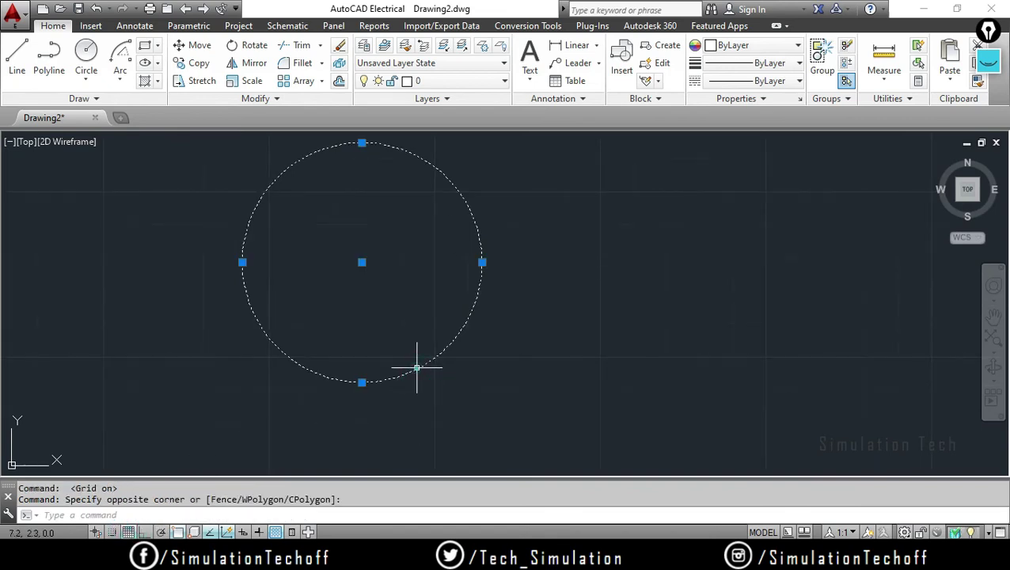
{"action": "key", "text": "Delete"}
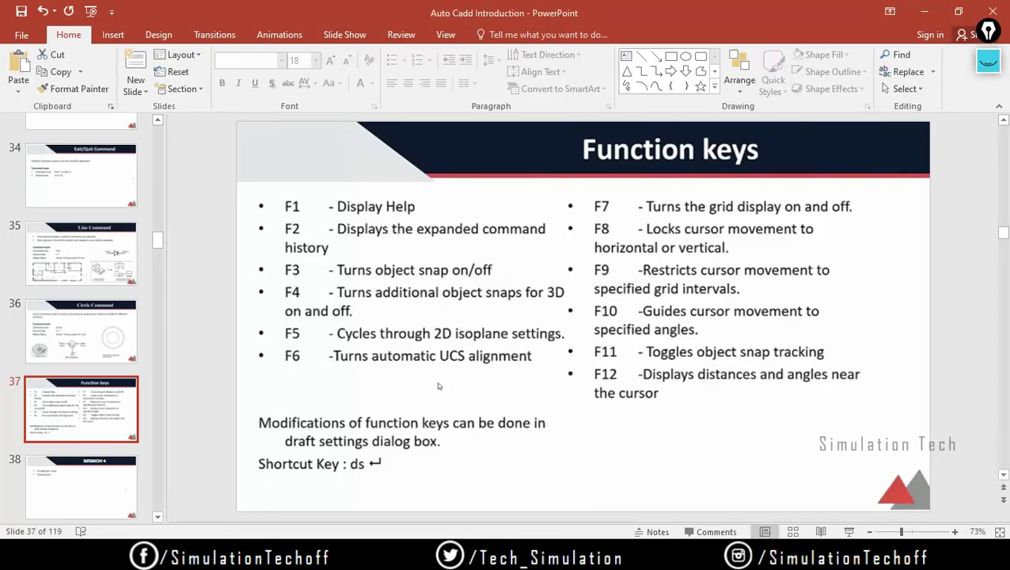
Step: Underline 'horizontal and vertical' on the F8 line with the slide pen
{"action": "left_click", "coordinate": [987, 61]}
{"action": "left_click", "coordinate": [987, 106]}
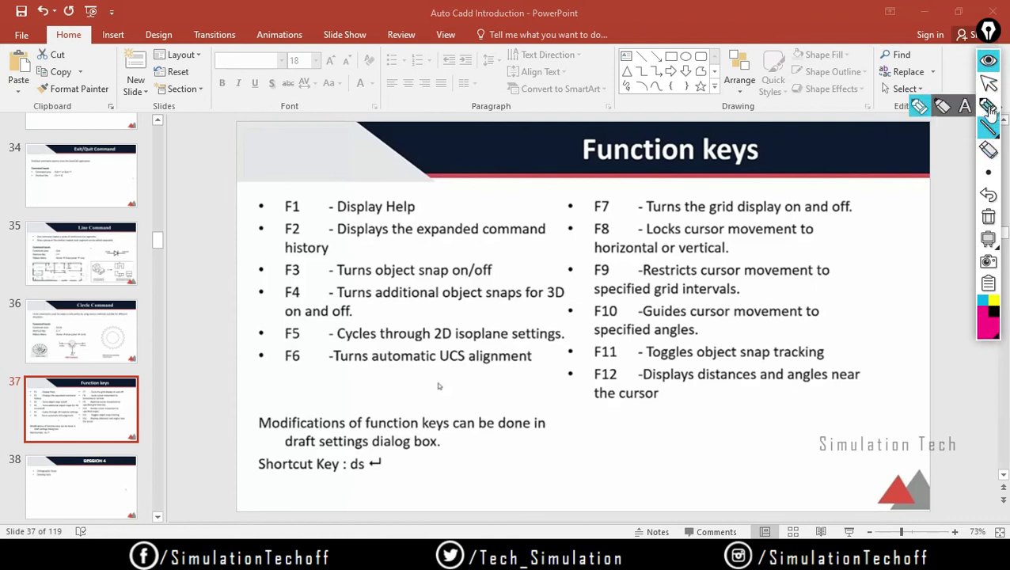
{"action": "mouse_move", "coordinate": [751, 236]}
{"action": "left_mouse_down"}
{"action": "mouse_move", "coordinate": [762, 248]}
{"action": "mouse_move", "coordinate": [789, 241]}
{"action": "mouse_move", "coordinate": [837, 260]}
{"action": "left_mouse_up"}
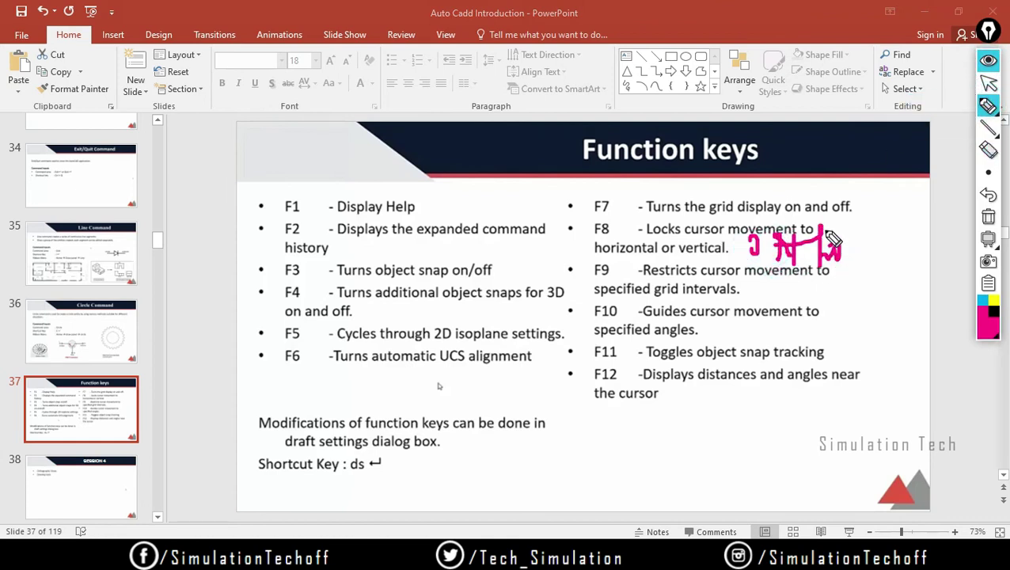
{"action": "left_click", "coordinate": [989, 218]}
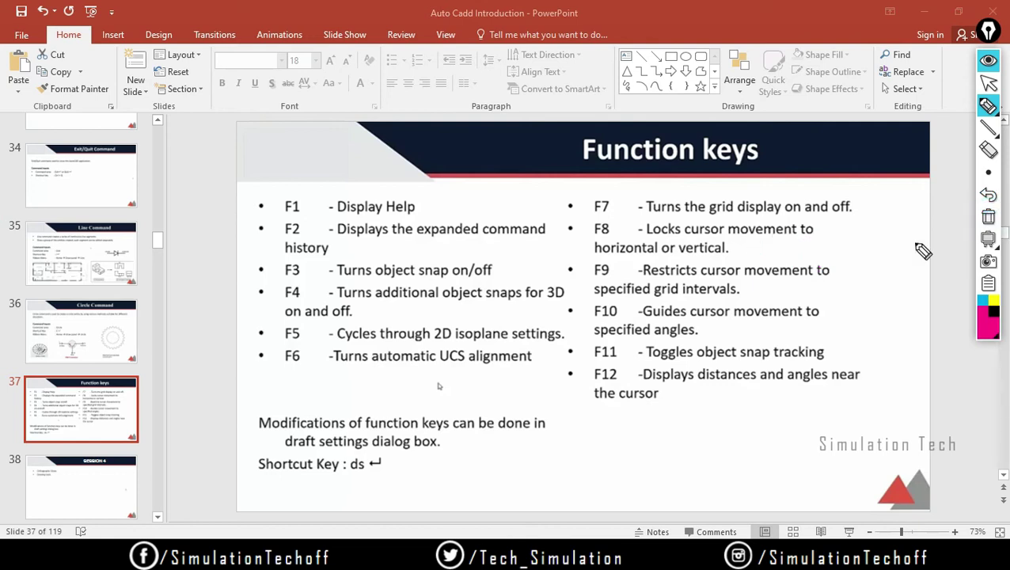
{"action": "left_click_drag", "start_coordinate": [593, 254], "coordinate": [740, 255]}
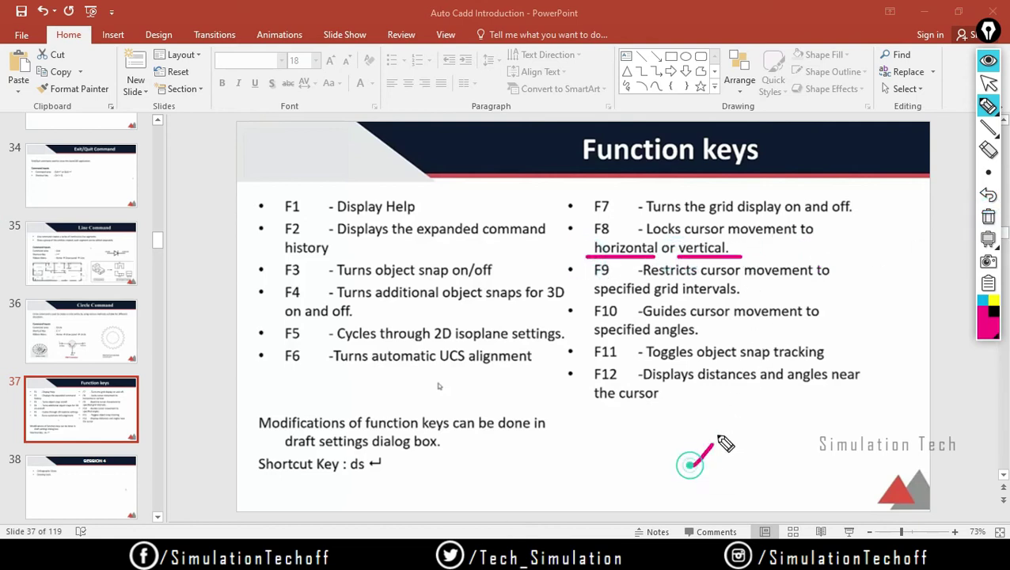
Step: Sketch example strokes near the slide bottom, clear all ink, and minimize PowerPoint
{"action": "left_click_drag", "start_coordinate": [689, 466], "coordinate": [722, 415]}
{"action": "mouse_move", "coordinate": [621, 437]}
{"action": "left_mouse_down"}
{"action": "mouse_move", "coordinate": [689, 465]}
{"action": "mouse_move", "coordinate": [586, 476]}
{"action": "left_mouse_up"}
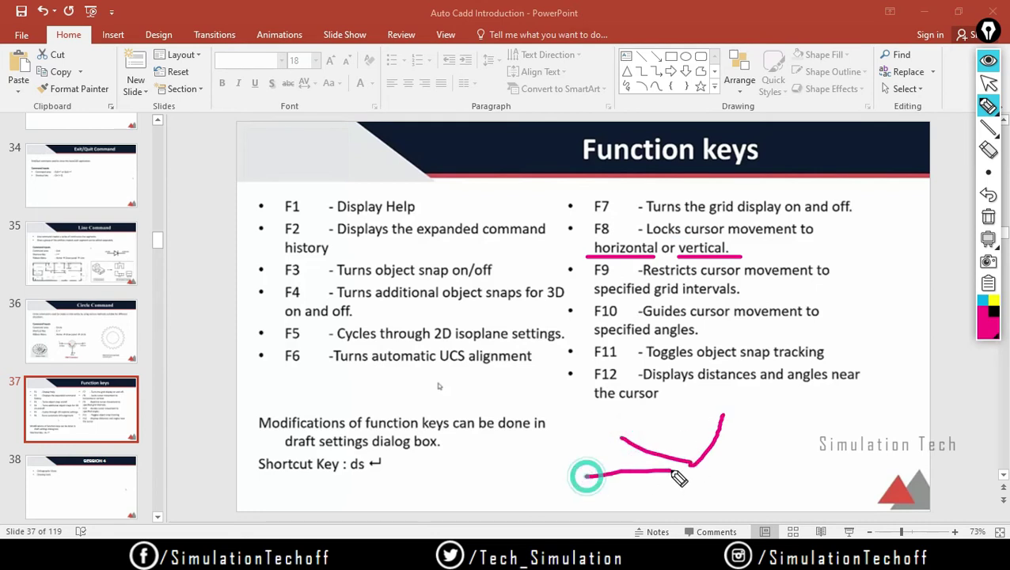
{"action": "left_click", "coordinate": [987, 219]}
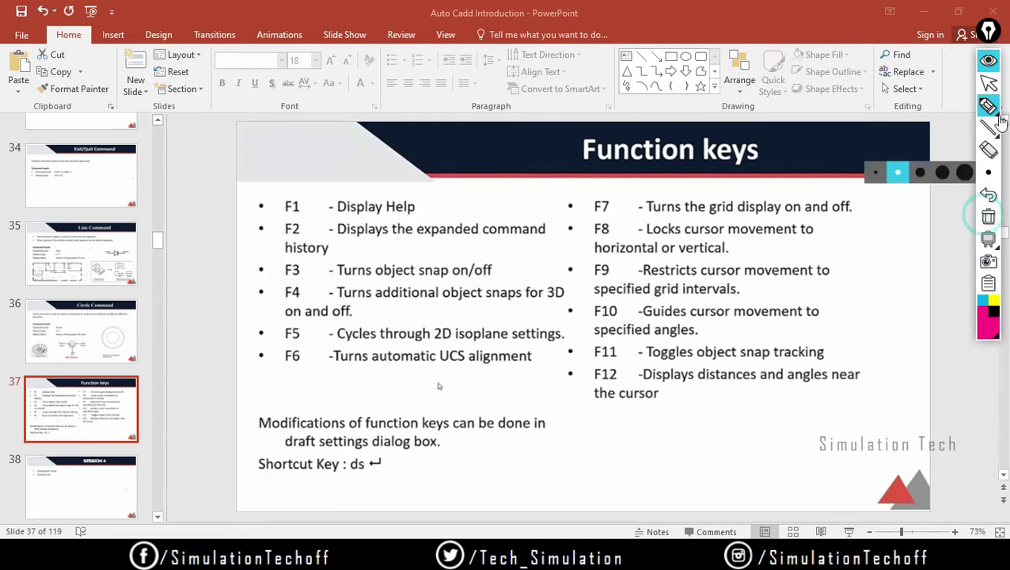
{"action": "left_click", "coordinate": [989, 76]}
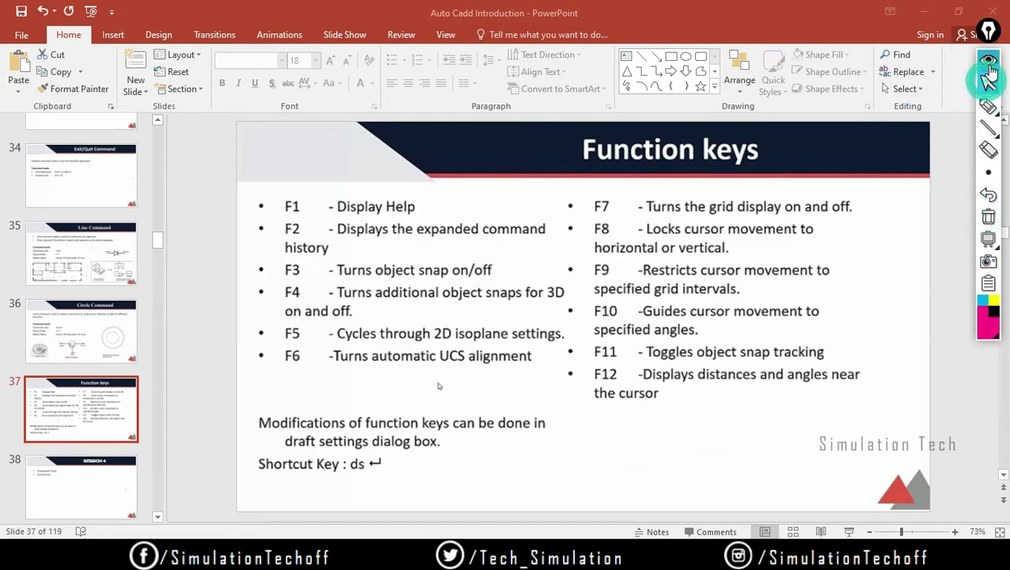
{"action": "left_click", "coordinate": [924, 12]}
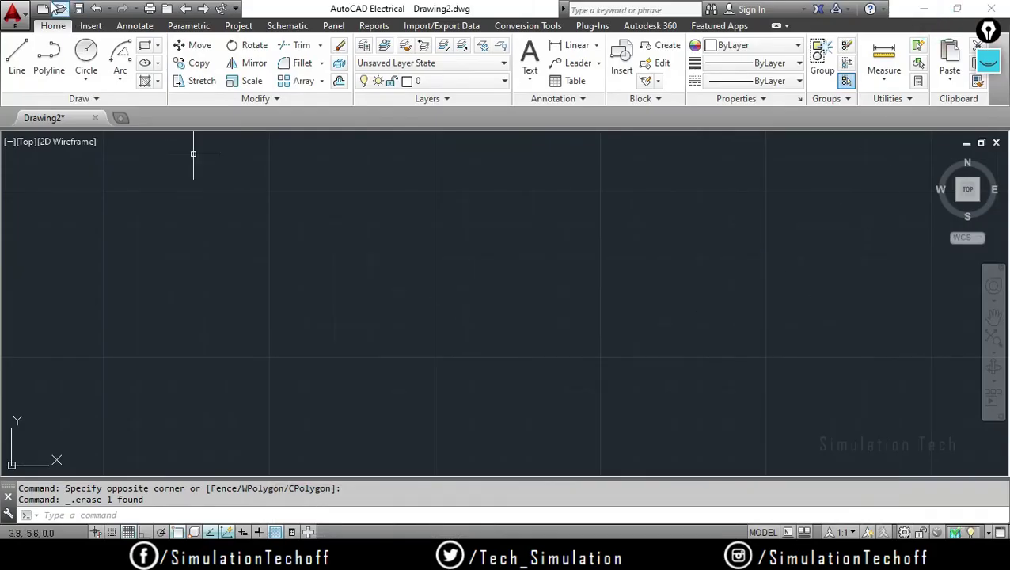
Step: Draw a long stepped outline of connected line segments, turning Ortho on with F8
{"action": "left_click", "coordinate": [17, 55]}
{"action": "left_click", "coordinate": [148, 281]}
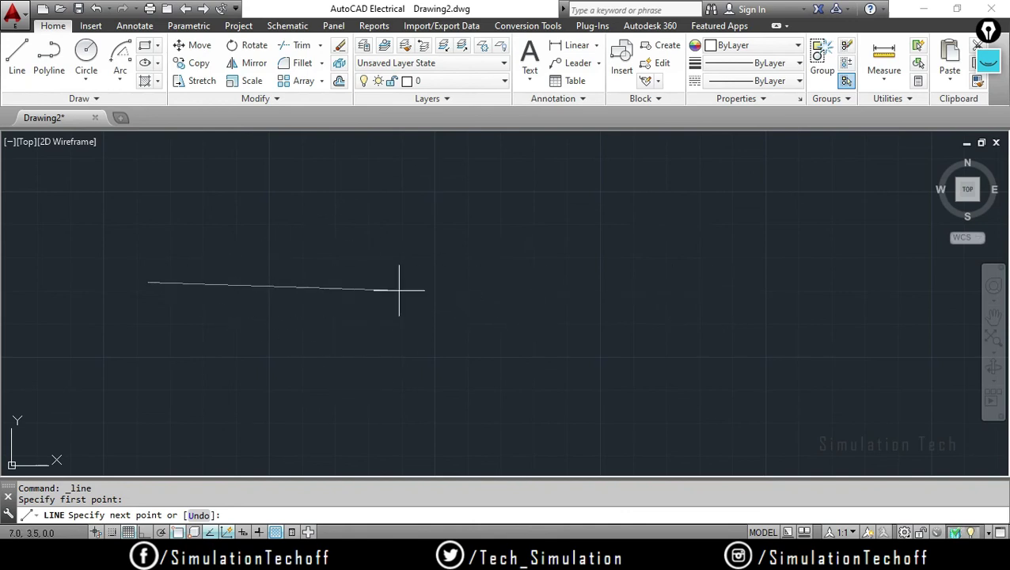
{"action": "key", "text": "F8"}
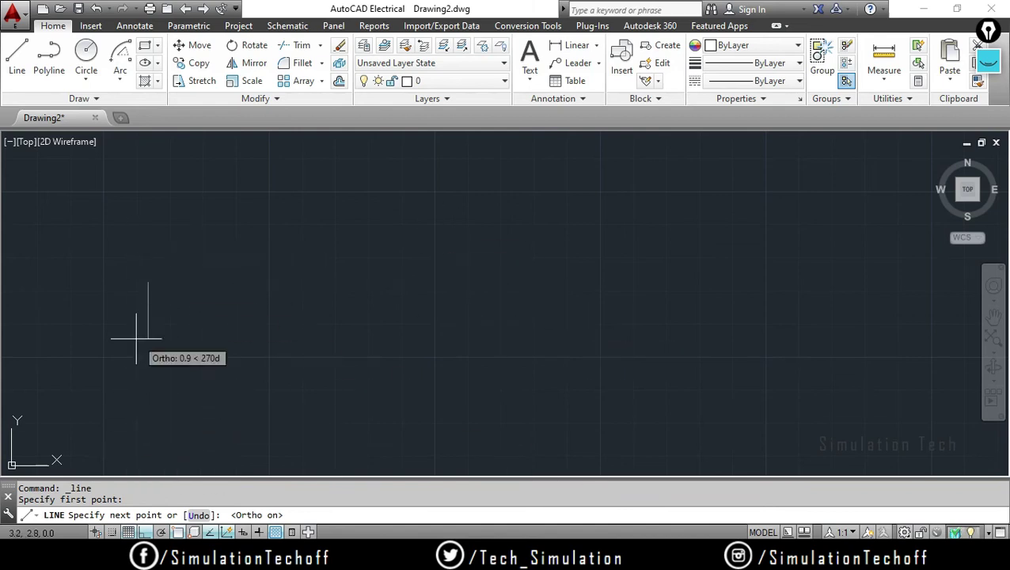
{"action": "left_click", "coordinate": [465, 307]}
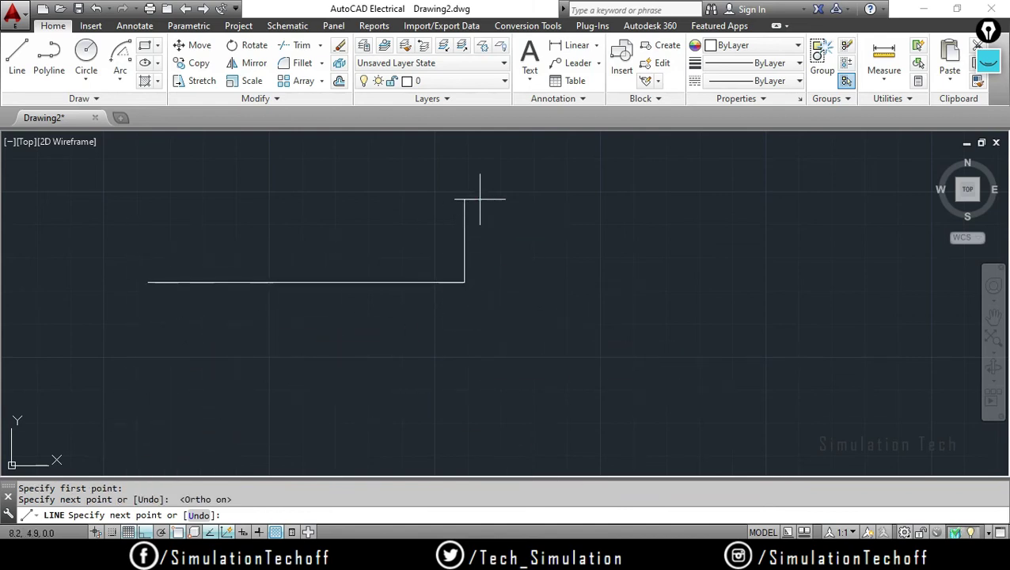
{"action": "left_click", "coordinate": [475, 199]}
{"action": "left_click", "coordinate": [651, 199]}
{"action": "left_click", "coordinate": [673, 317]}
{"action": "left_click", "coordinate": [799, 277]}
{"action": "left_click", "coordinate": [815, 394]}
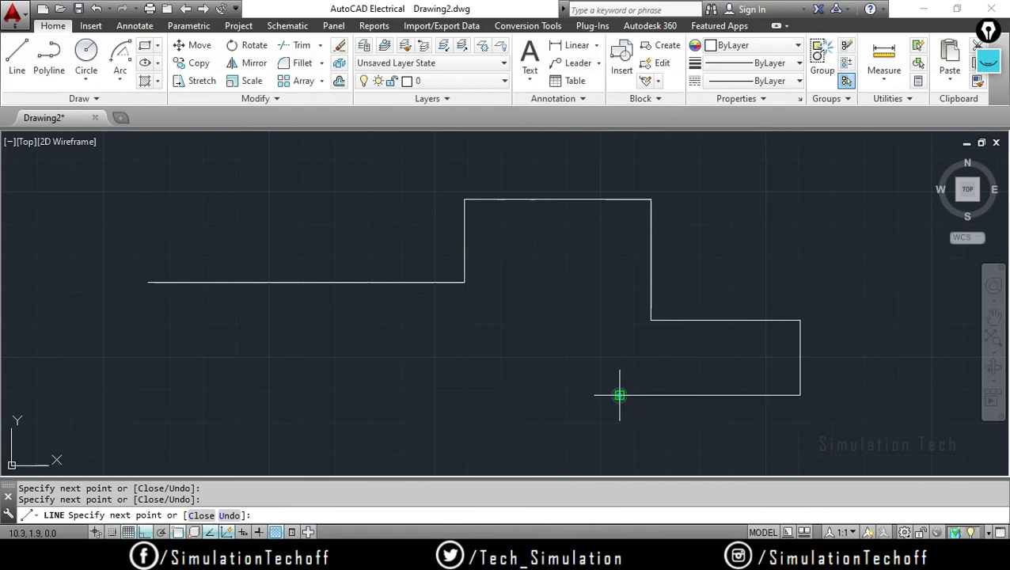
{"action": "left_click", "coordinate": [619, 394]}
{"action": "left_click", "coordinate": [569, 309]}
{"action": "left_click", "coordinate": [524, 338]}
{"action": "left_click", "coordinate": [527, 398]}
{"action": "left_click", "coordinate": [366, 383]}
{"action": "left_click", "coordinate": [366, 337]}
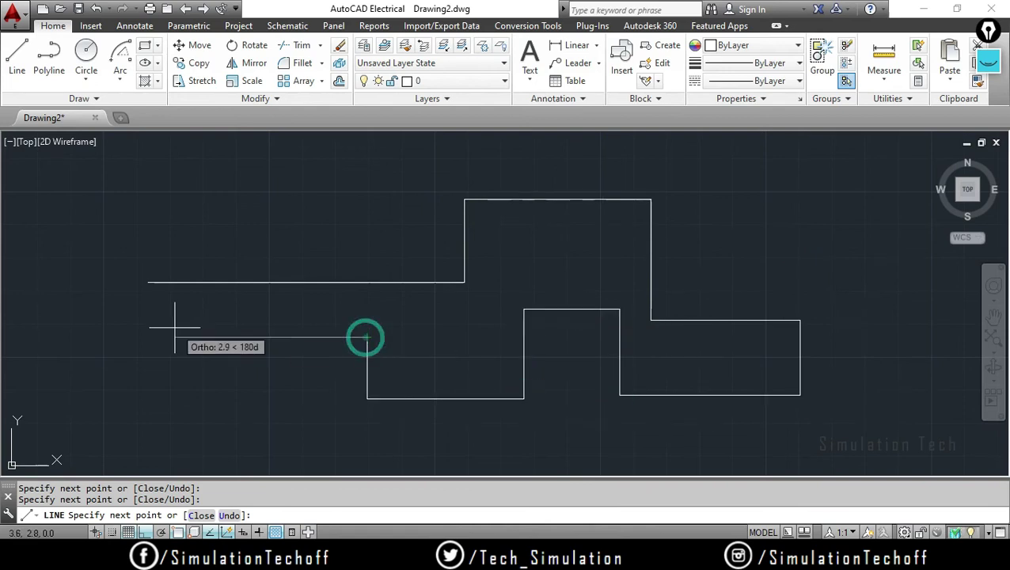
{"action": "left_click", "coordinate": [175, 338]}
{"action": "left_click", "coordinate": [175, 418]}
{"action": "left_click", "coordinate": [269, 419]}
{"action": "left_click", "coordinate": [273, 383]}
{"action": "left_click", "coordinate": [332, 381]}
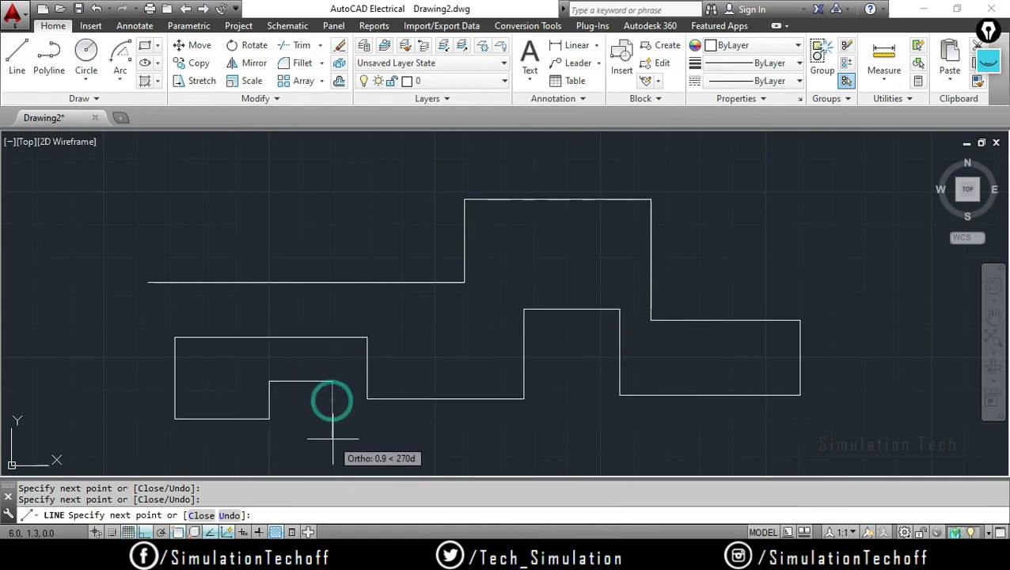
{"action": "left_click", "coordinate": [333, 467]}
{"action": "left_click", "coordinate": [170, 467]}
{"action": "left_click", "coordinate": [170, 355]}
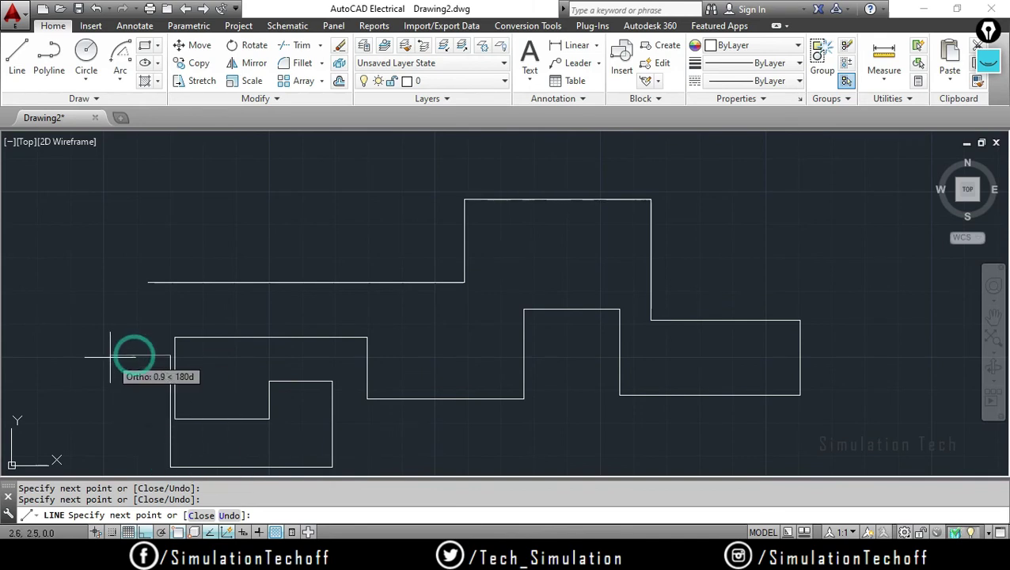
{"action": "left_click", "coordinate": [110, 355]}
{"action": "left_click", "coordinate": [110, 284]}
{"action": "left_click", "coordinate": [162, 322]}
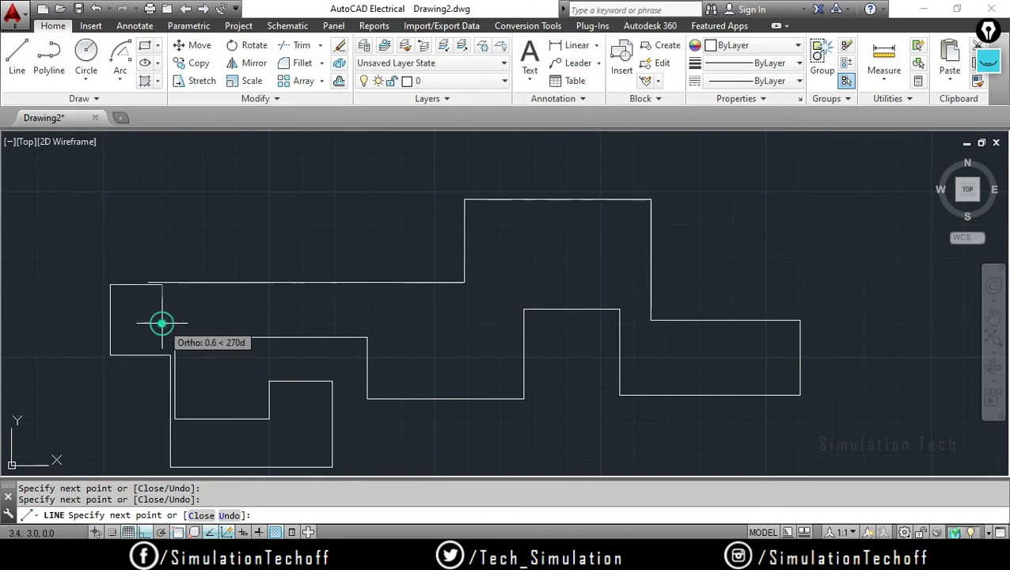
{"action": "key", "text": "Escape"}
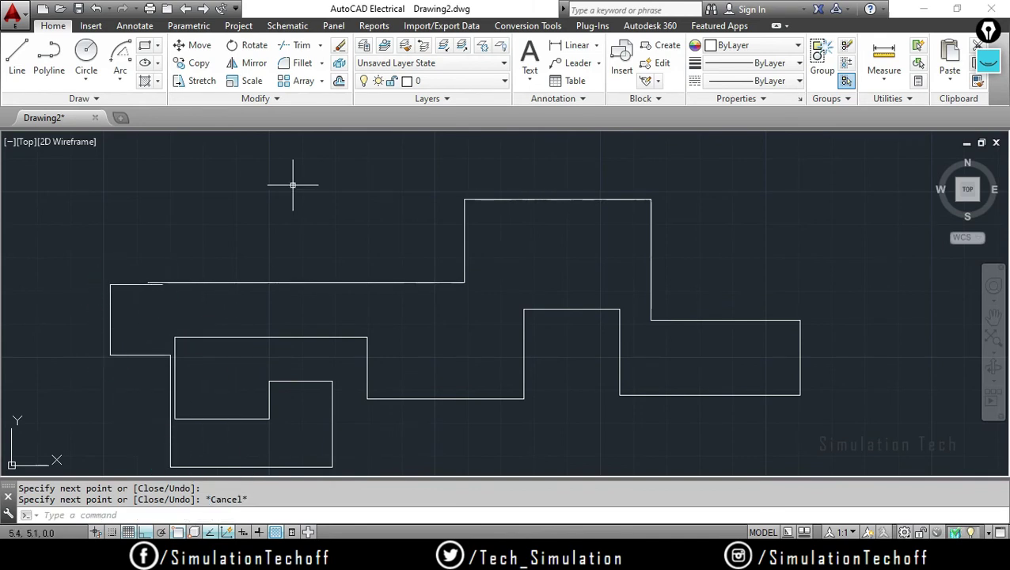
Step: Sketch a freely angled six-segment zigzag line over the stepped outline
{"action": "left_click", "coordinate": [16, 56]}
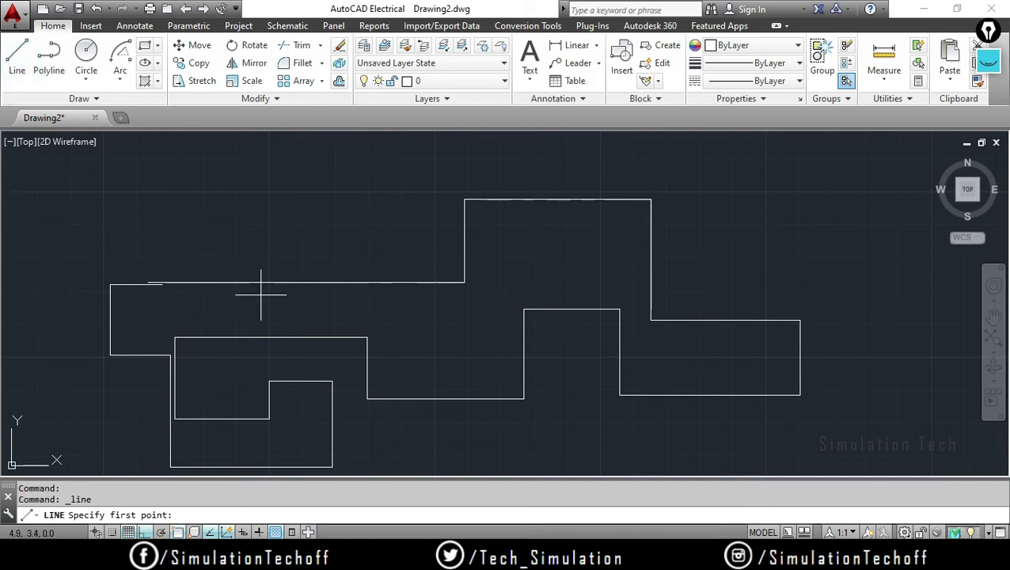
{"action": "left_click", "coordinate": [143, 250]}
{"action": "left_click", "coordinate": [237, 186]}
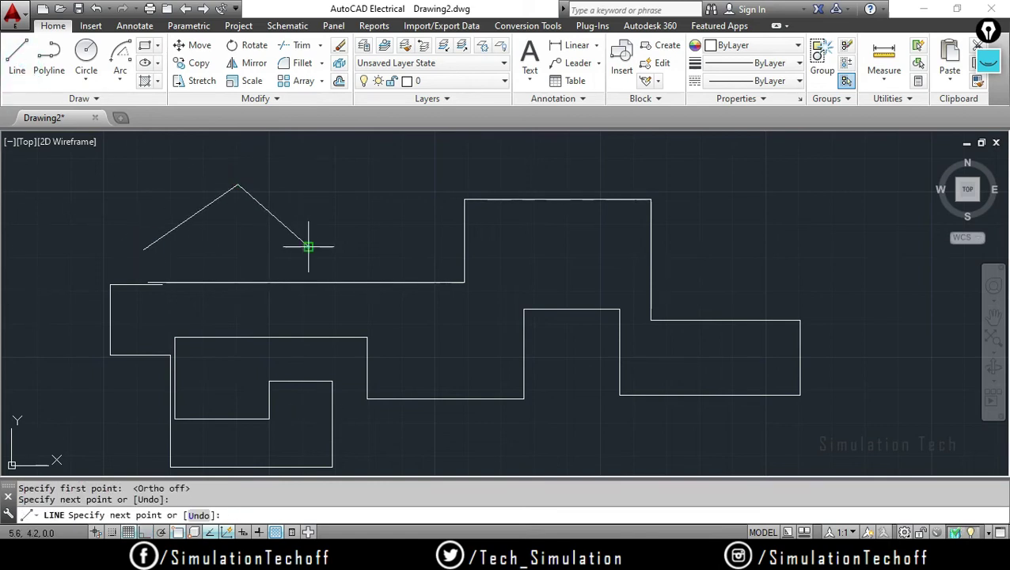
{"action": "left_click", "coordinate": [309, 245]}
{"action": "left_click", "coordinate": [373, 191]}
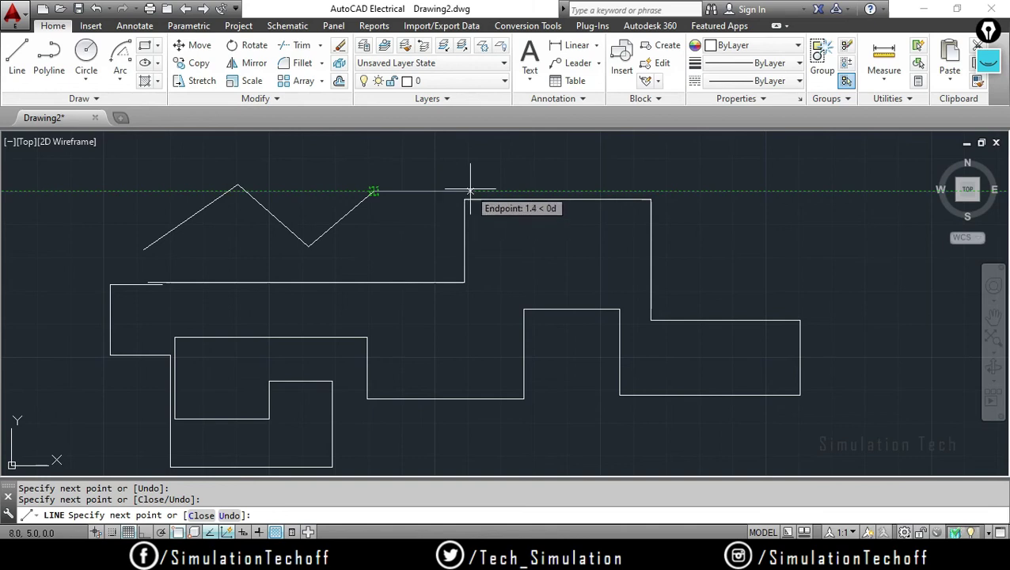
{"action": "left_click", "coordinate": [521, 173]}
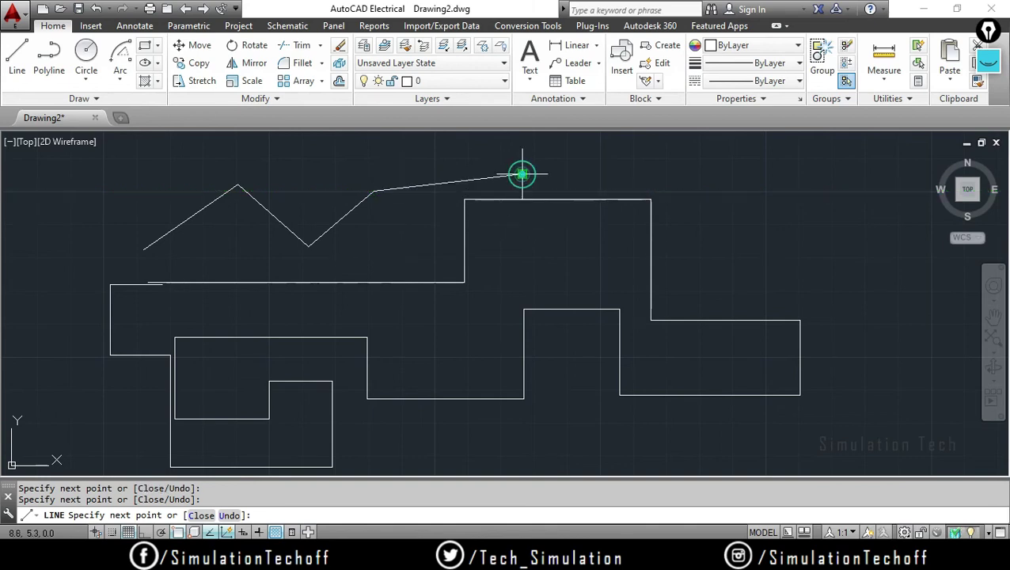
{"action": "left_click", "coordinate": [593, 271]}
{"action": "left_click", "coordinate": [517, 239]}
{"action": "key", "text": "Escape"}
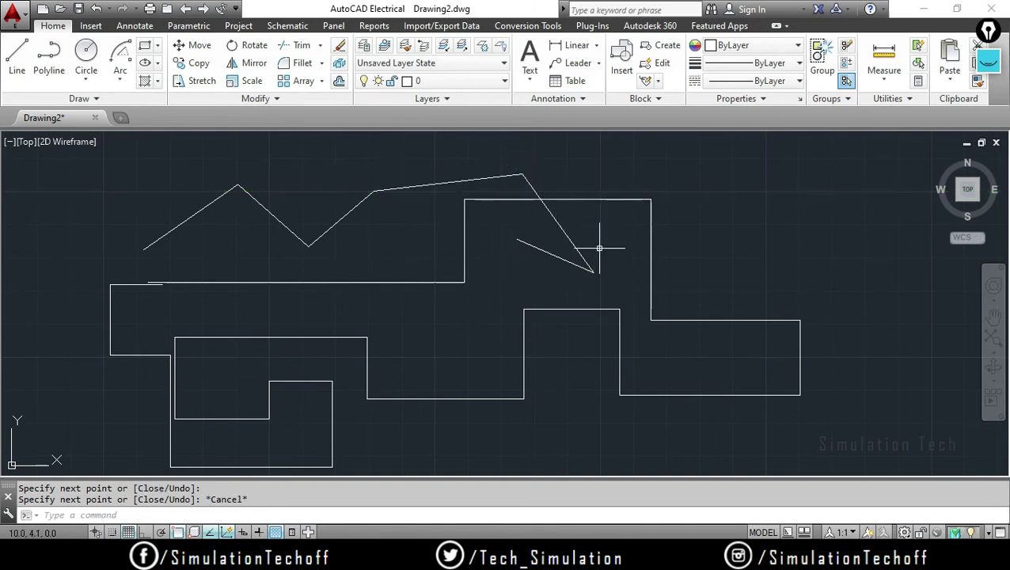
Step: Crossing-select every line in the drawing and delete all 31 objects
{"action": "scroll", "coordinate": [542, 284], "scroll_direction": "down", "scroll_amount": 2}
{"action": "left_click", "coordinate": [823, 429]}
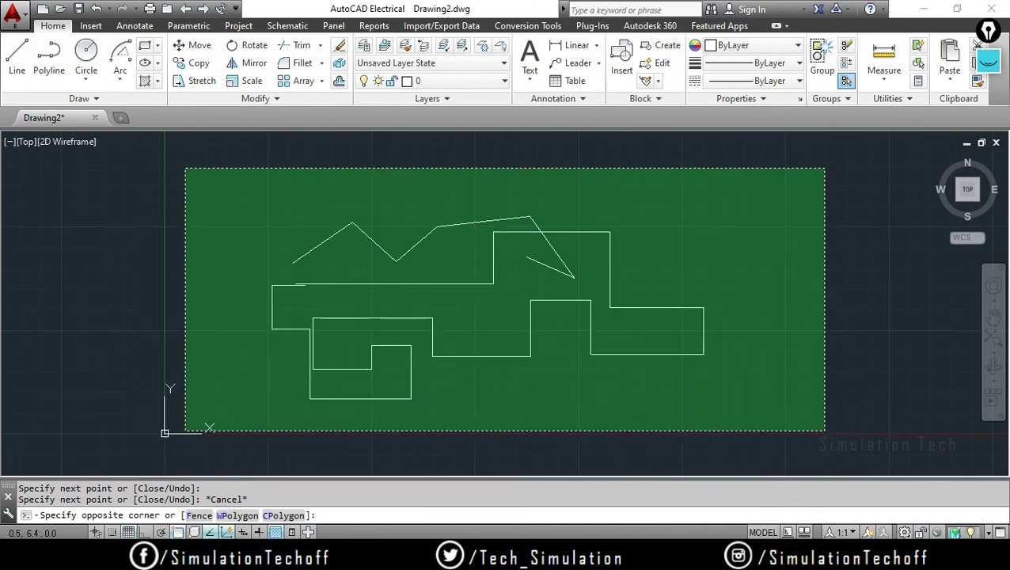
{"action": "left_click", "coordinate": [203, 168]}
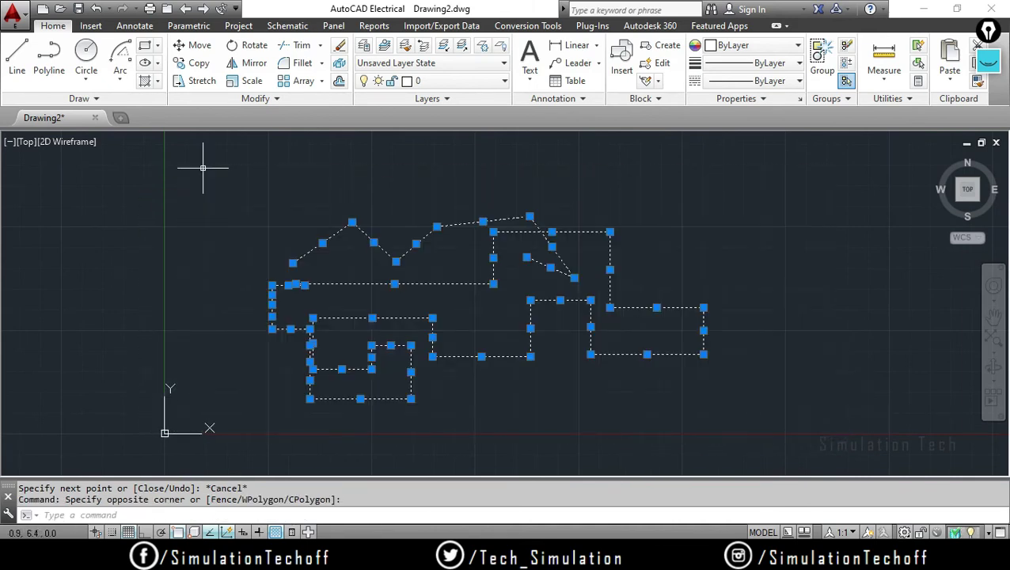
{"action": "key", "text": "Delete"}
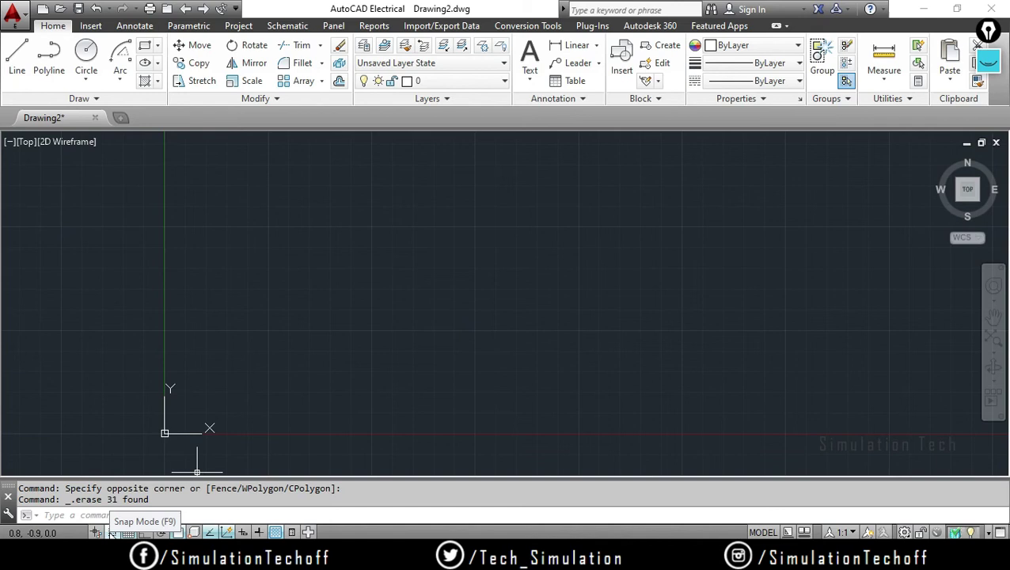
Step: With grid snap on, start a grid-aligned outline with a step, a diagonal and a raised block
{"action": "left_click", "coordinate": [112, 532]}
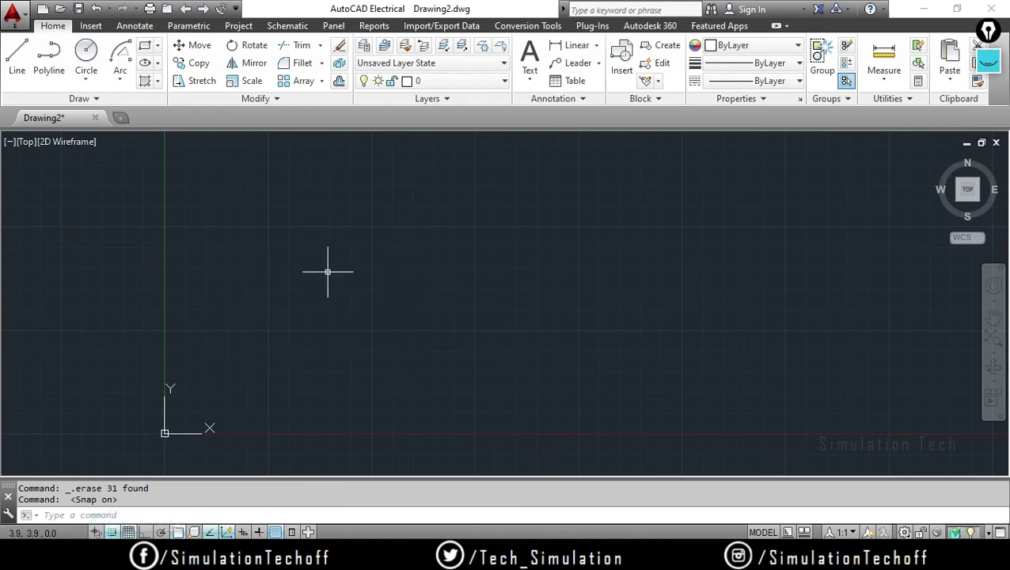
{"action": "scroll", "coordinate": [328, 272], "scroll_direction": "up", "scroll_amount": 3}
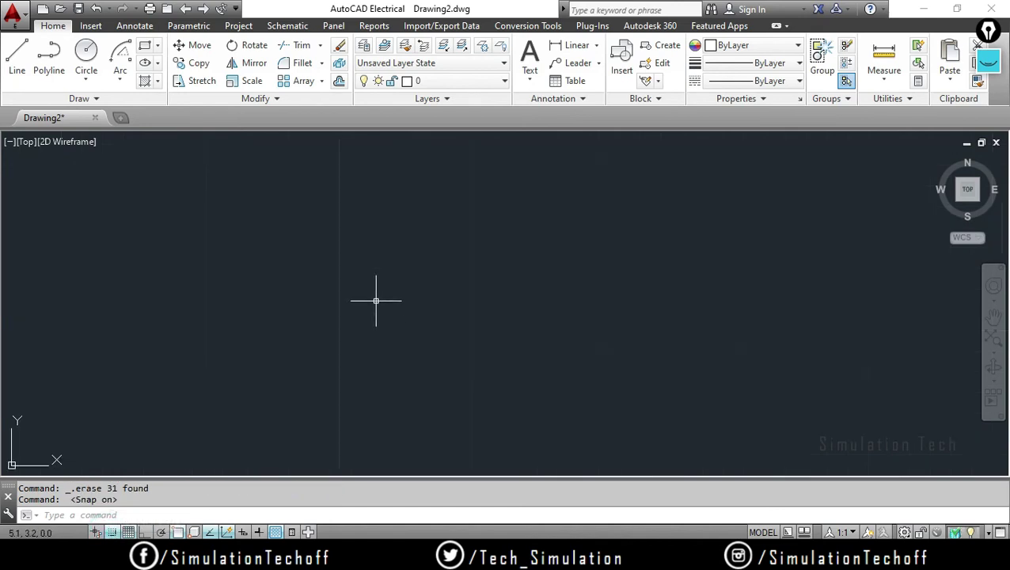
{"action": "left_click", "coordinate": [16, 59]}
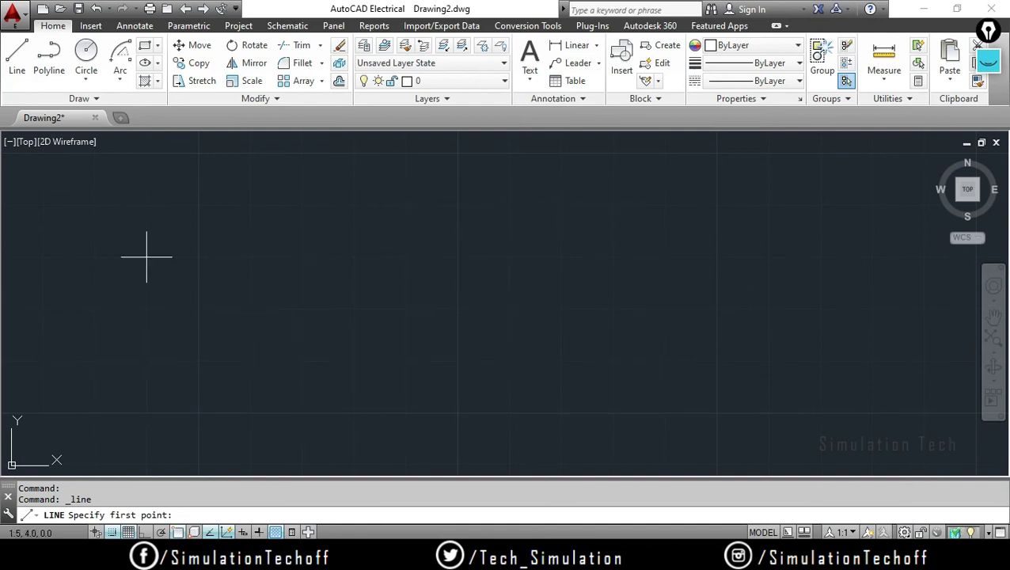
{"action": "left_click", "coordinate": [198, 362]}
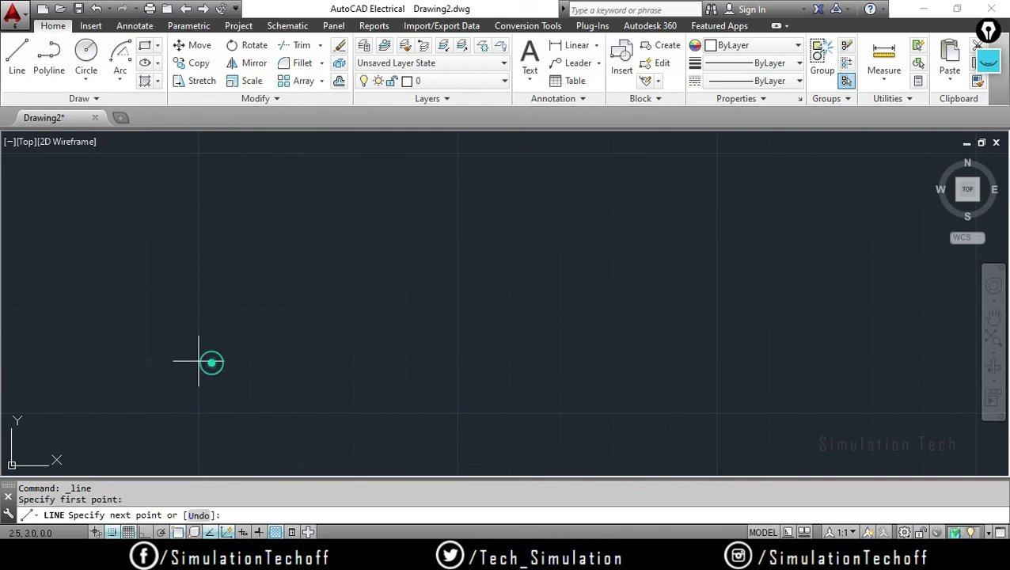
{"action": "left_click", "coordinate": [250, 362]}
{"action": "left_click", "coordinate": [250, 308]}
{"action": "left_click", "coordinate": [354, 309]}
{"action": "left_click", "coordinate": [301, 256]}
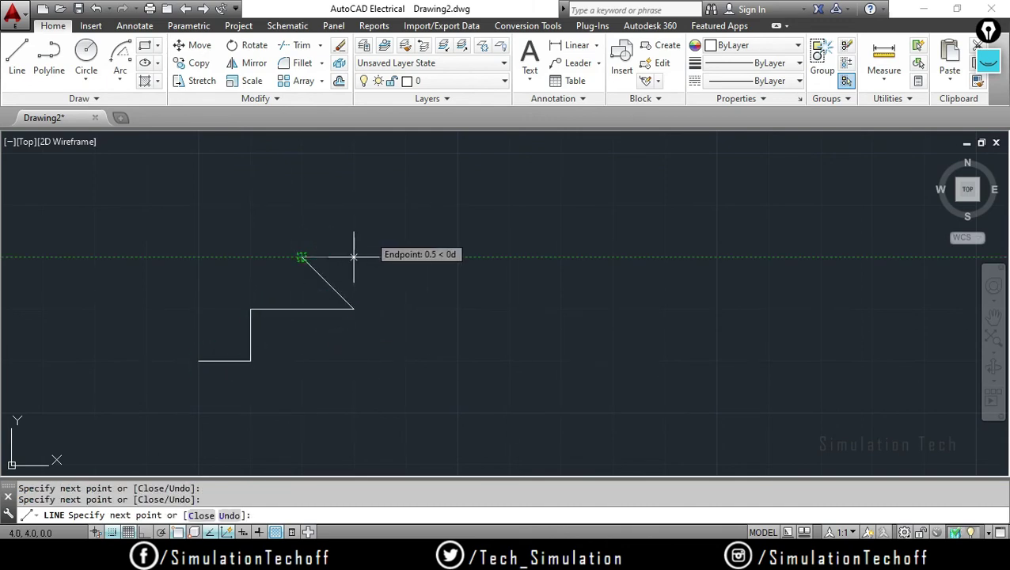
{"action": "left_click", "coordinate": [354, 256]}
{"action": "left_click", "coordinate": [354, 204]}
{"action": "left_click", "coordinate": [457, 205]}
{"action": "left_click", "coordinate": [457, 257]}
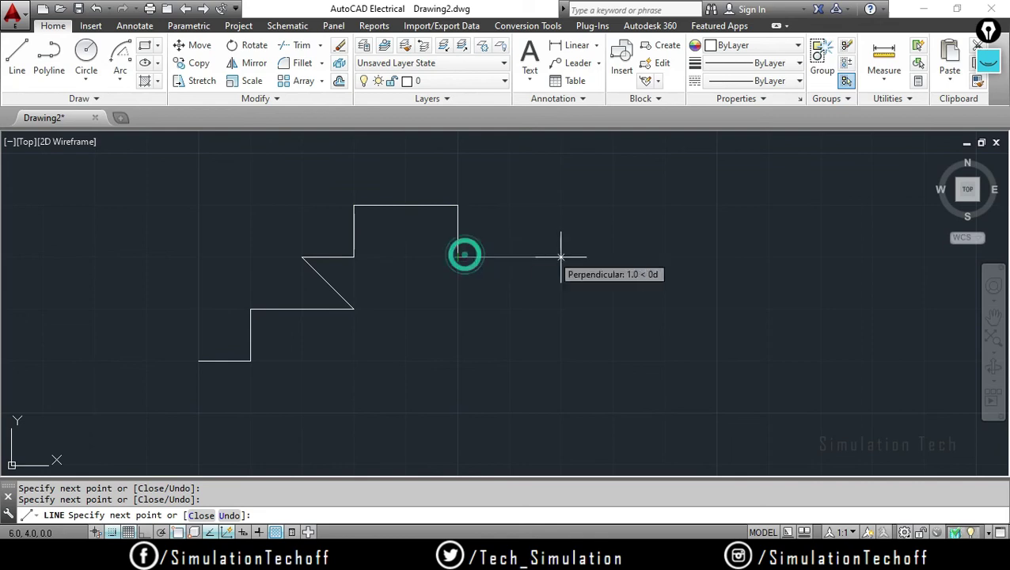
Step: Complete the outline with a second block, angled right side and bottom notch, closing it
{"action": "left_click", "coordinate": [561, 257]}
{"action": "left_click", "coordinate": [561, 205]}
{"action": "left_click", "coordinate": [665, 205]}
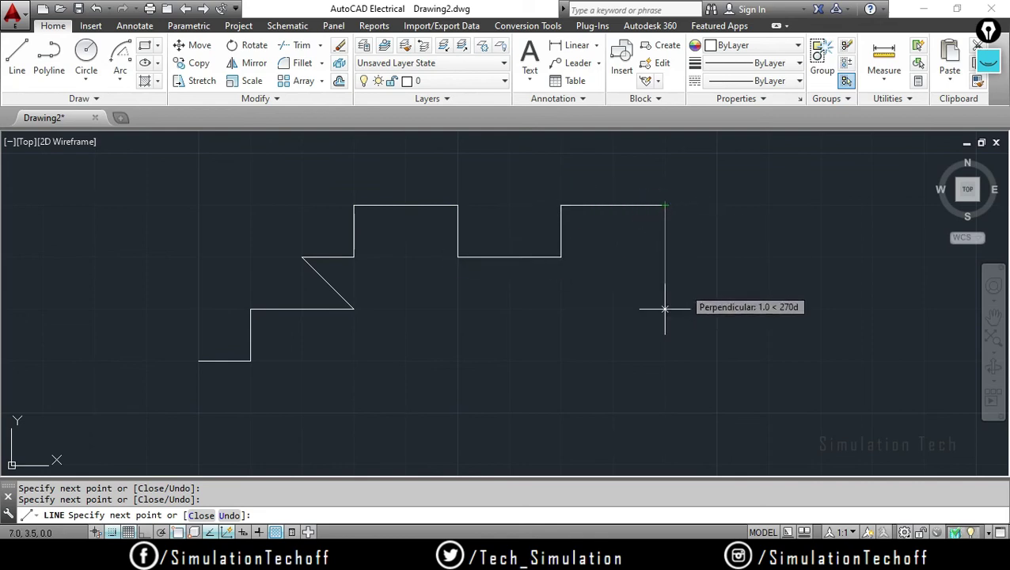
{"action": "left_click", "coordinate": [613, 256]}
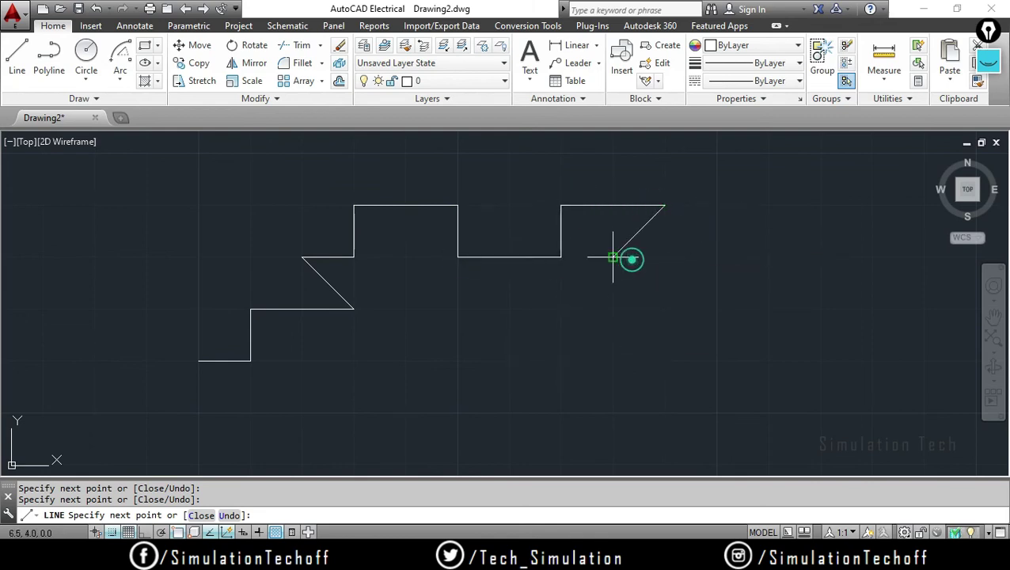
{"action": "left_click", "coordinate": [664, 309]}
{"action": "left_click", "coordinate": [612, 360]}
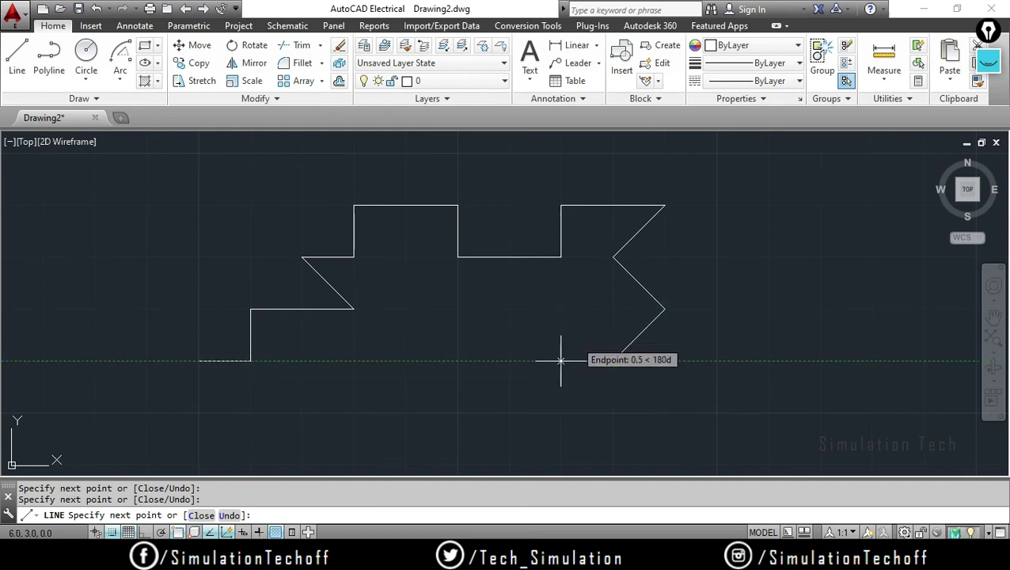
{"action": "left_click", "coordinate": [476, 404]}
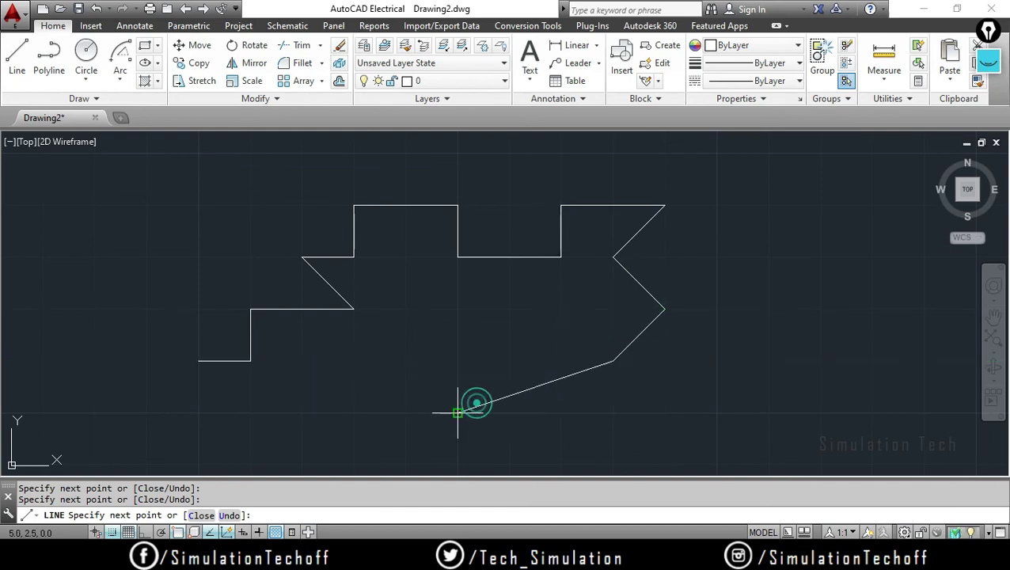
{"action": "left_click", "coordinate": [457, 360]}
{"action": "left_click", "coordinate": [354, 360]}
{"action": "left_click", "coordinate": [405, 412]}
{"action": "left_click", "coordinate": [301, 412]}
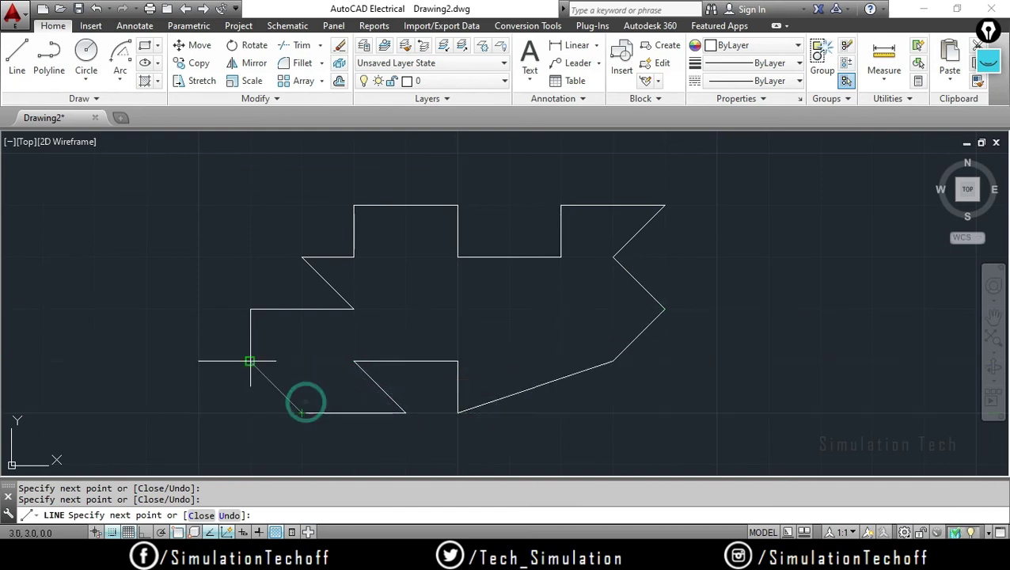
{"action": "left_click", "coordinate": [249, 361]}
{"action": "key", "text": "Escape"}
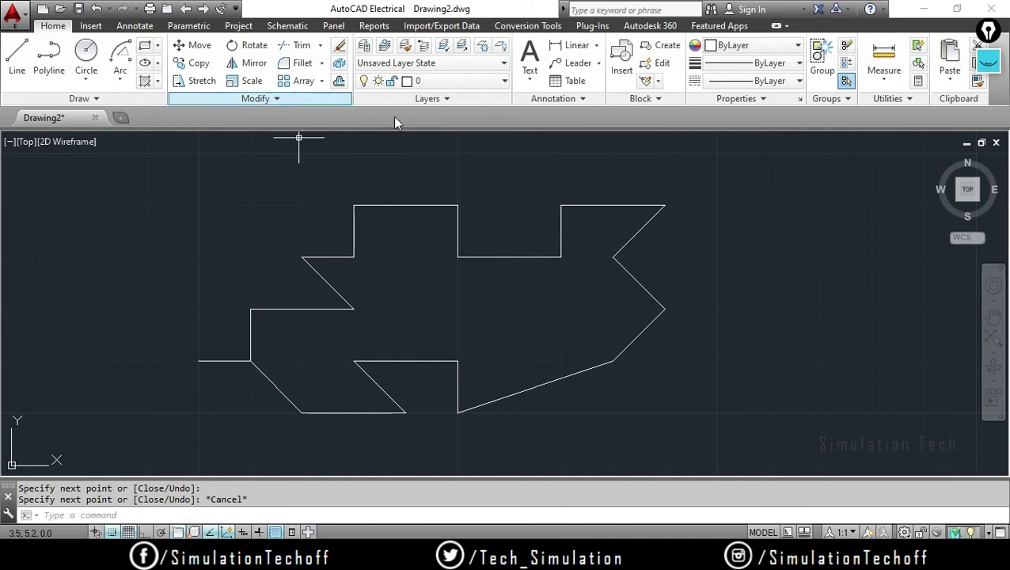
Step: Window-select the outline and delete its 20 lines
{"action": "left_click", "coordinate": [196, 170]}
{"action": "left_click", "coordinate": [814, 432]}
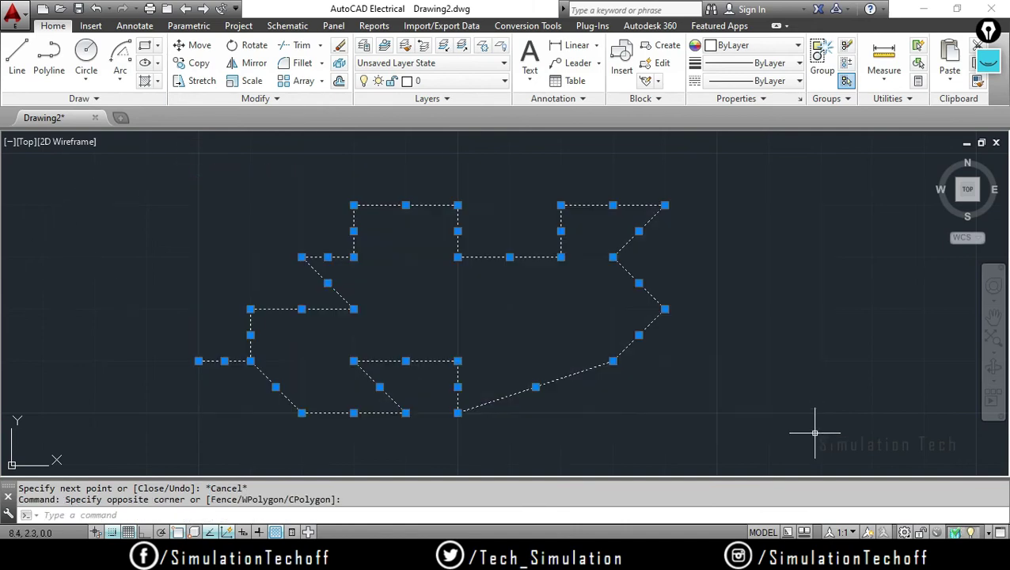
{"action": "key", "text": "Delete"}
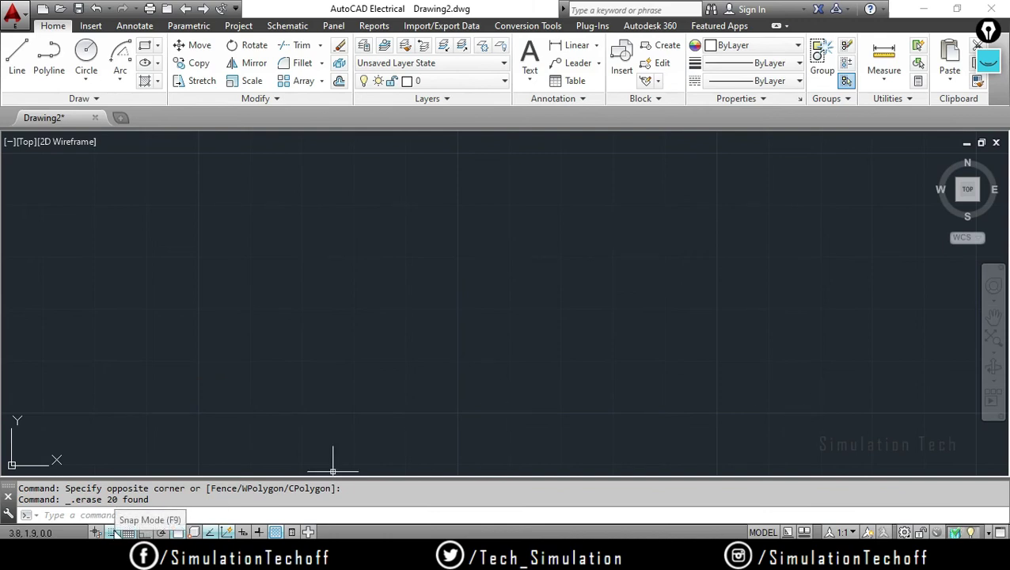
Step: With grid snap off, draw a free five-segment zigzag line across the canvas
{"action": "left_click", "coordinate": [111, 532]}
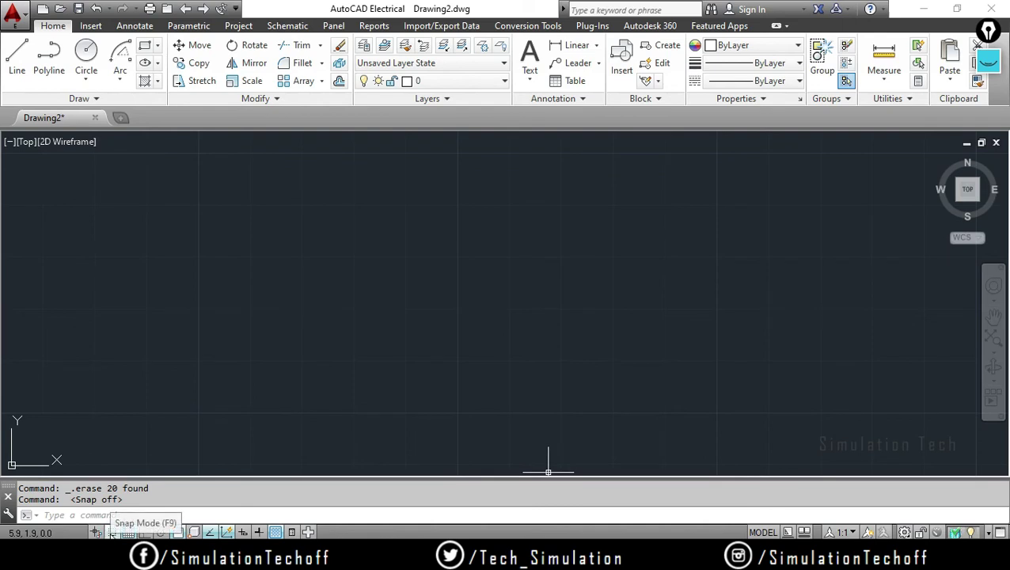
{"action": "left_click", "coordinate": [22, 70]}
{"action": "left_click", "coordinate": [187, 237]}
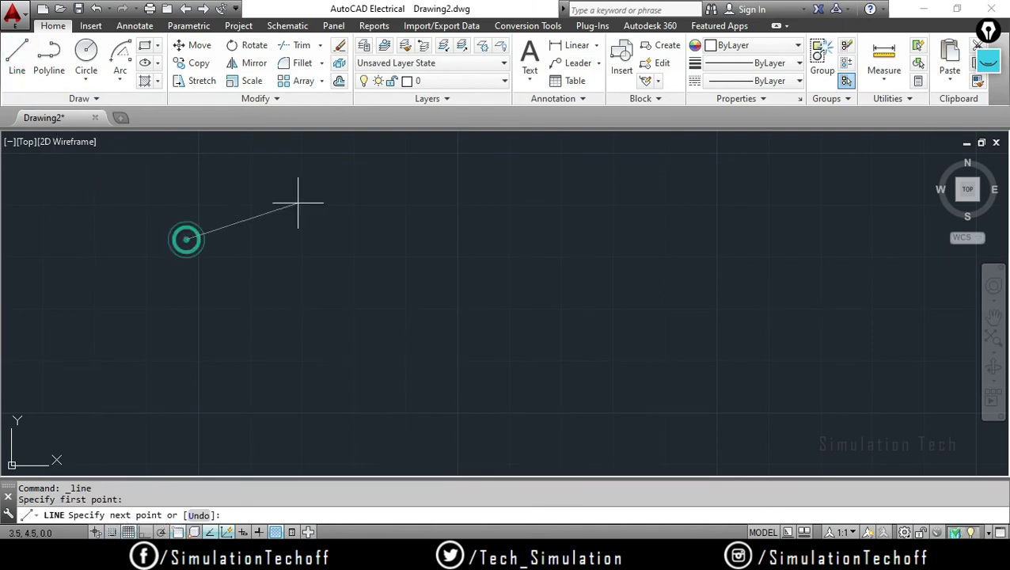
{"action": "left_click", "coordinate": [340, 194]}
{"action": "left_click", "coordinate": [409, 281]}
{"action": "left_click", "coordinate": [556, 198]}
{"action": "left_click", "coordinate": [731, 300]}
{"action": "left_click", "coordinate": [851, 216]}
{"action": "key", "text": "Escape"}
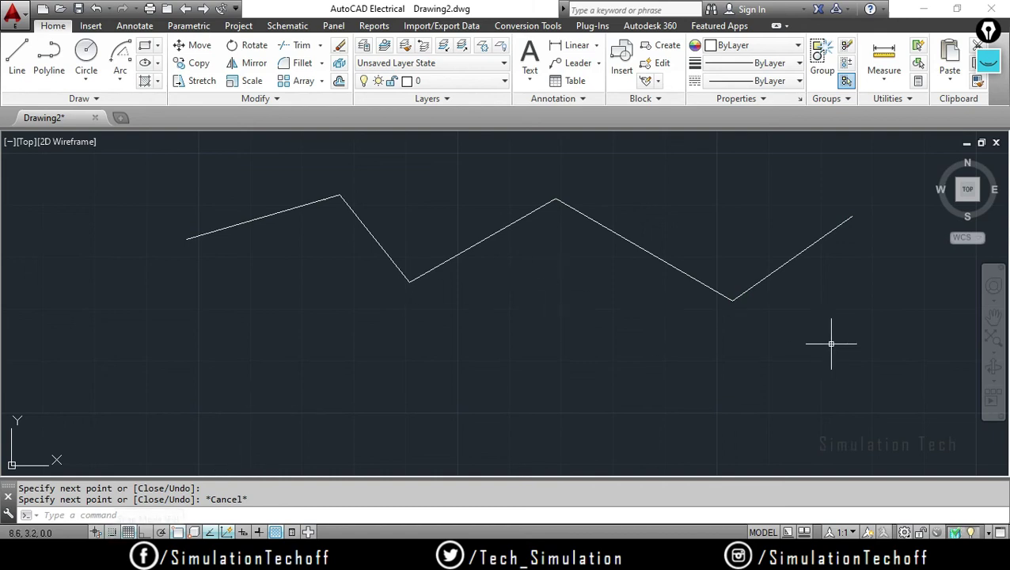
Step: Crossing-select the zigzag segments and delete them
{"action": "left_click", "coordinate": [870, 333]}
{"action": "left_click", "coordinate": [181, 175]}
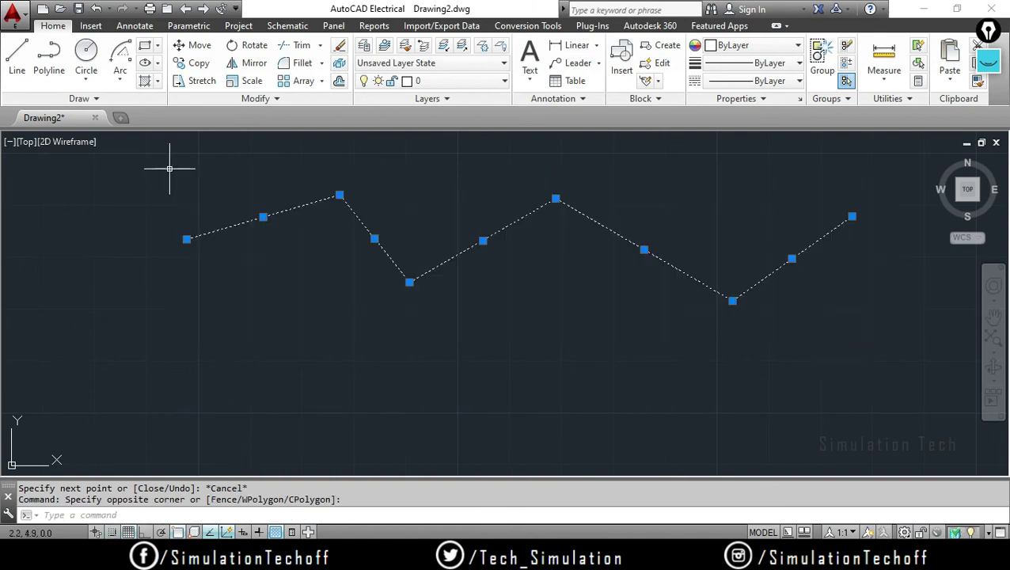
{"action": "key", "text": "Delete"}
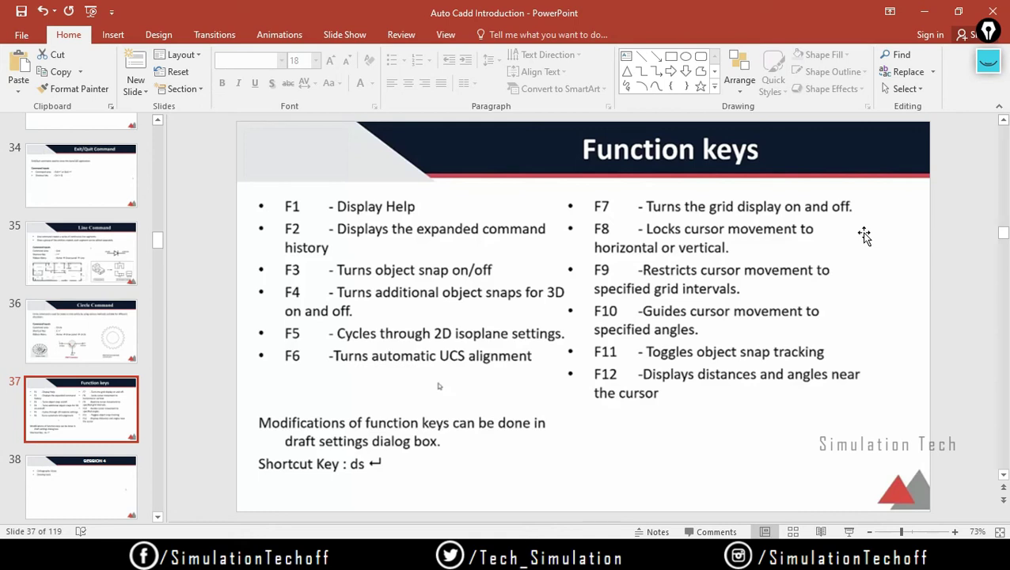
Step: Minimize PowerPoint to return to AutoCAD and begin a freehand pen note over the canvas
{"action": "left_click", "coordinate": [923, 11]}
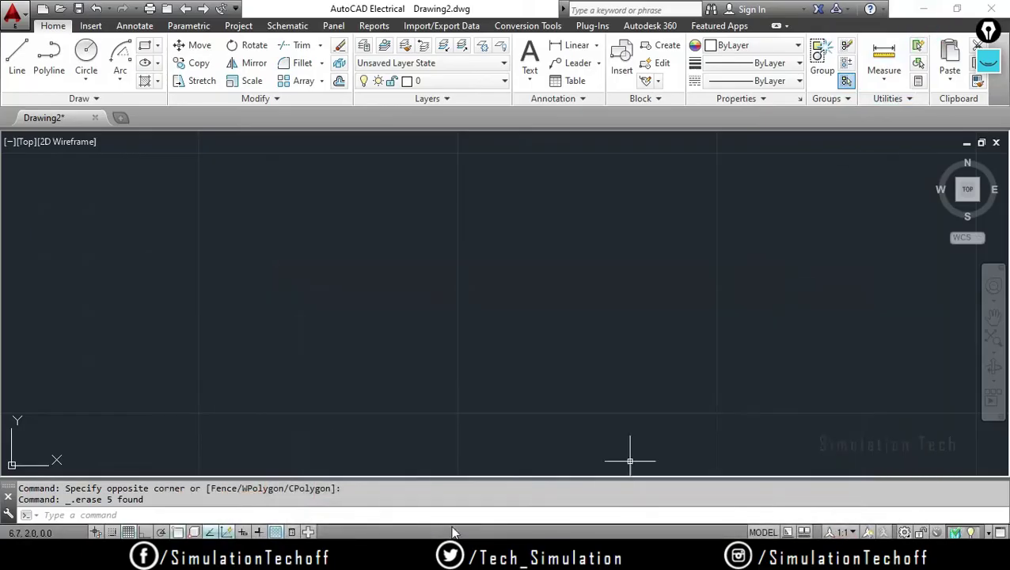
{"action": "left_click", "coordinate": [988, 61]}
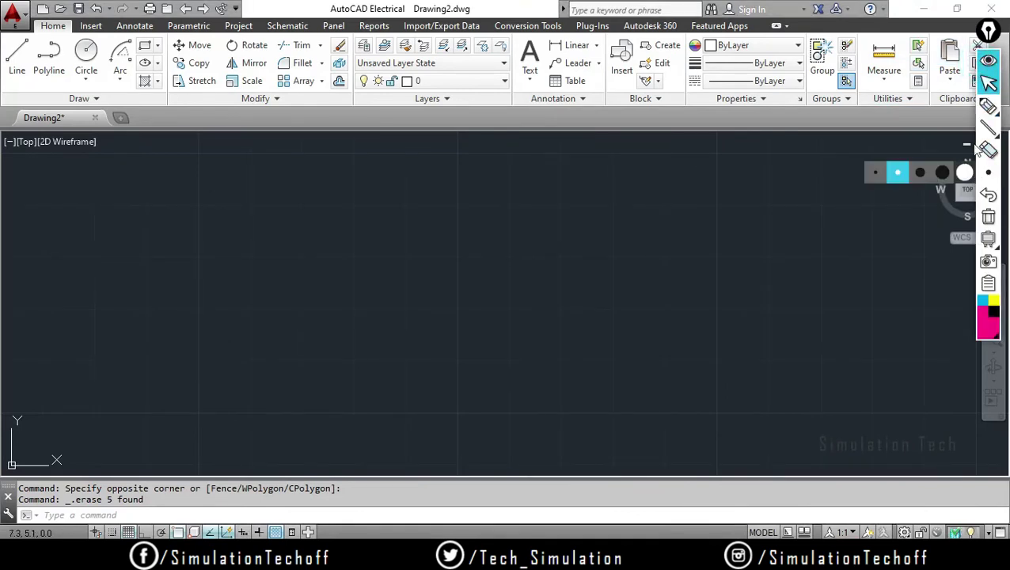
{"action": "left_click", "coordinate": [989, 107]}
{"action": "mouse_move", "coordinate": [369, 323]}
{"action": "left_mouse_down"}
{"action": "mouse_move", "coordinate": [354, 277]}
{"action": "mouse_move", "coordinate": [386, 272]}
{"action": "left_mouse_up"}
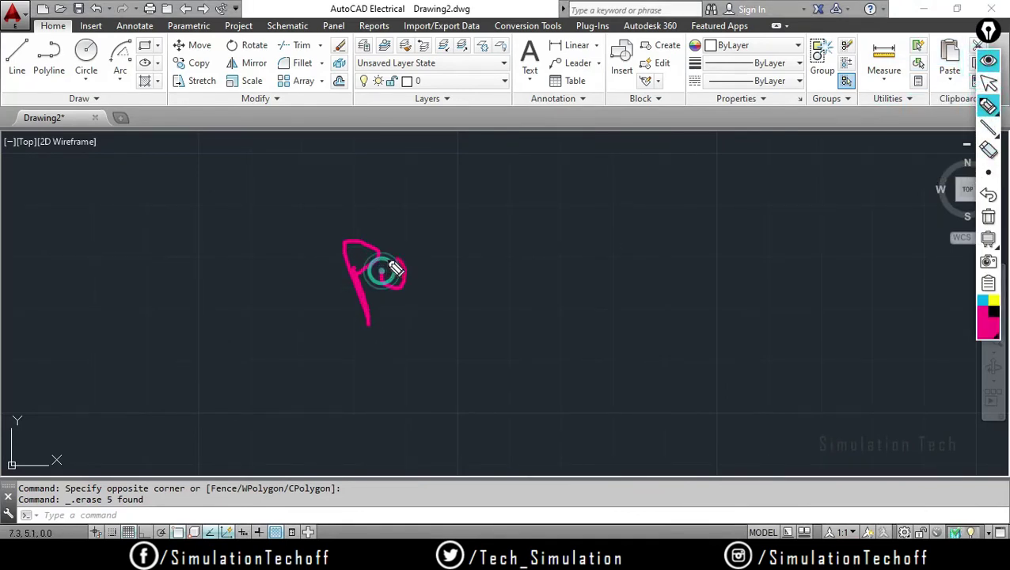
Step: Finish and box the pink POLAR pen note, then clear all strokes and put the pen away
{"action": "mouse_move", "coordinate": [441, 236]}
{"action": "left_mouse_down"}
{"action": "mouse_move", "coordinate": [466, 288]}
{"action": "mouse_move", "coordinate": [474, 275]}
{"action": "left_mouse_up"}
{"action": "left_click_drag", "start_coordinate": [474, 273], "coordinate": [516, 272]}
{"action": "left_click_drag", "start_coordinate": [506, 218], "coordinate": [547, 261]}
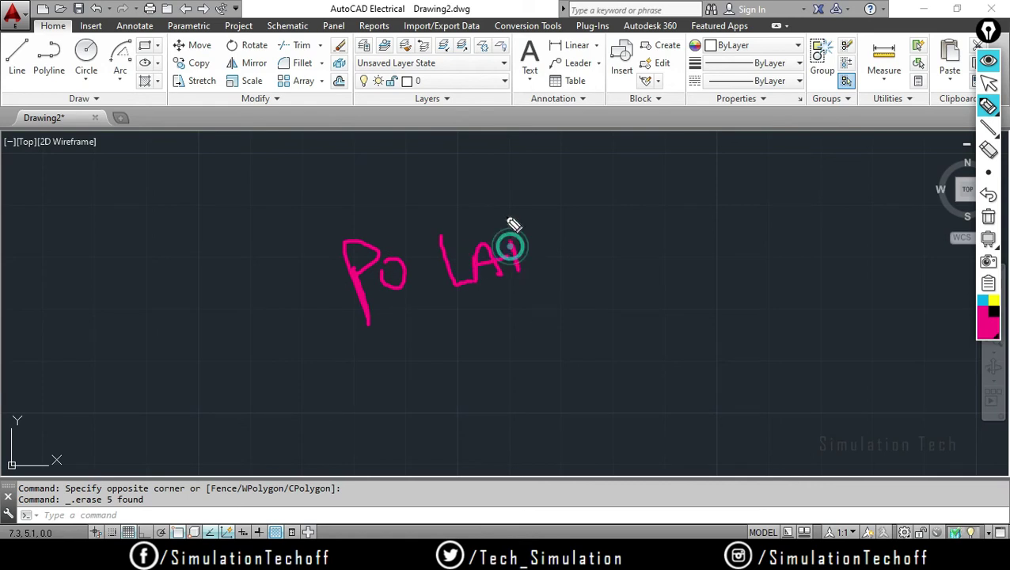
{"action": "left_click_drag", "start_coordinate": [281, 246], "coordinate": [303, 316]}
{"action": "mouse_move", "coordinate": [271, 218]}
{"action": "left_mouse_down"}
{"action": "mouse_move", "coordinate": [617, 342]}
{"action": "mouse_move", "coordinate": [266, 276]}
{"action": "left_mouse_up"}
{"action": "left_click", "coordinate": [995, 219]}
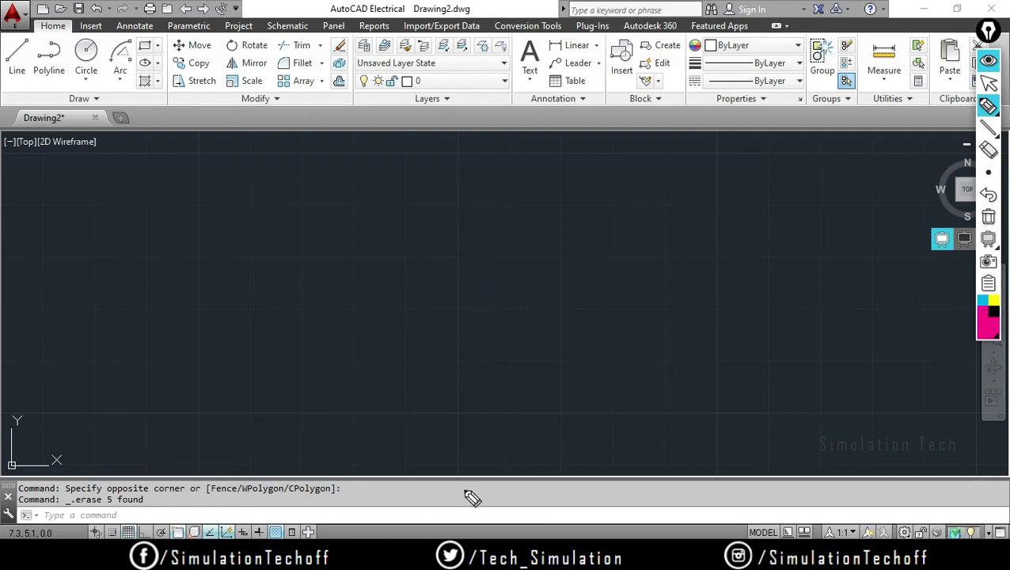
{"action": "left_click", "coordinate": [988, 83]}
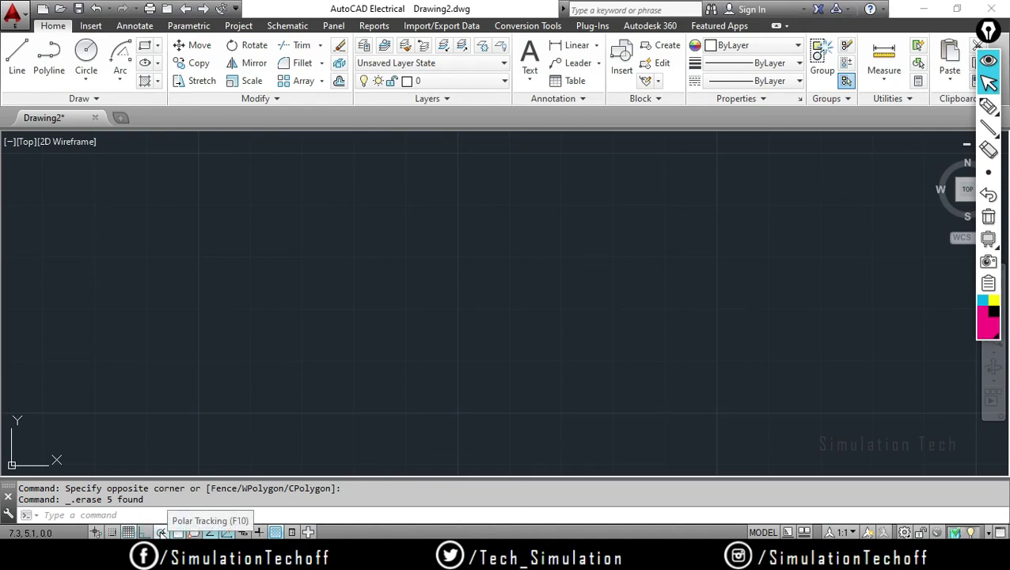
Step: Enable polar tracking (F10) and draw a seven-segment stepped profile including a 30-degree segment
{"action": "left_click", "coordinate": [161, 532]}
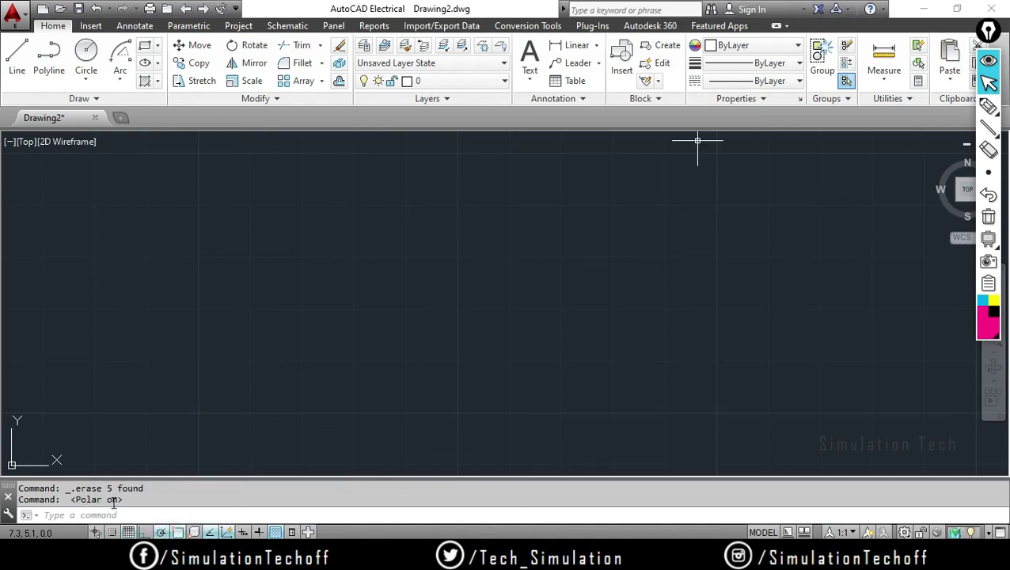
{"action": "left_click_drag", "start_coordinate": [124, 500], "coordinate": [69, 500]}
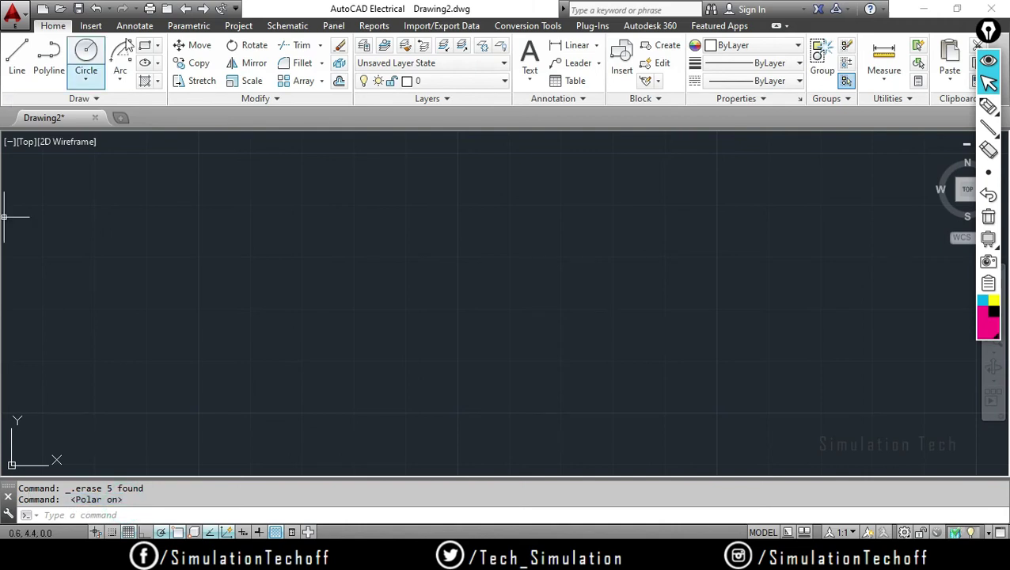
{"action": "left_click", "coordinate": [16, 60]}
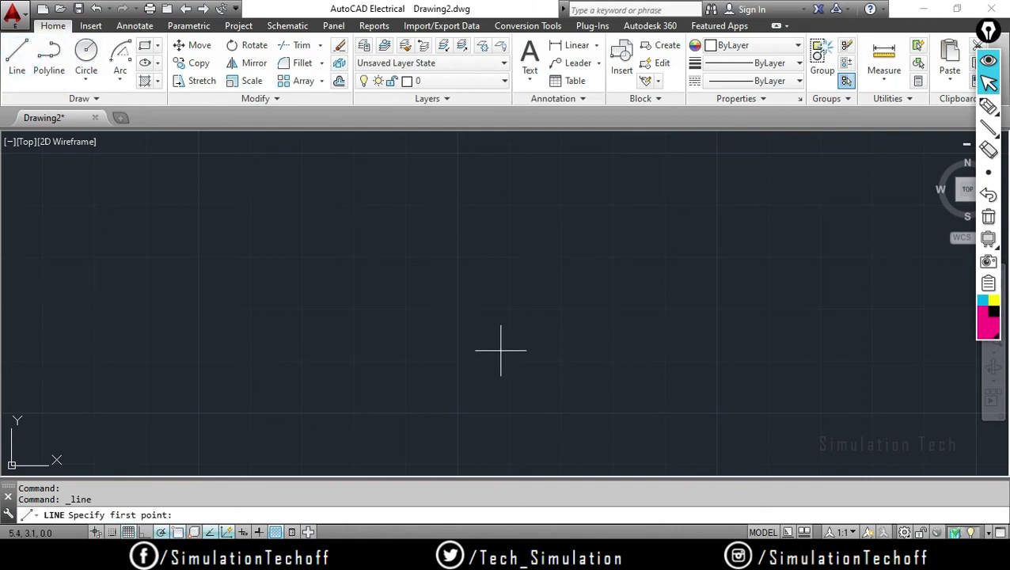
{"action": "left_click", "coordinate": [457, 308]}
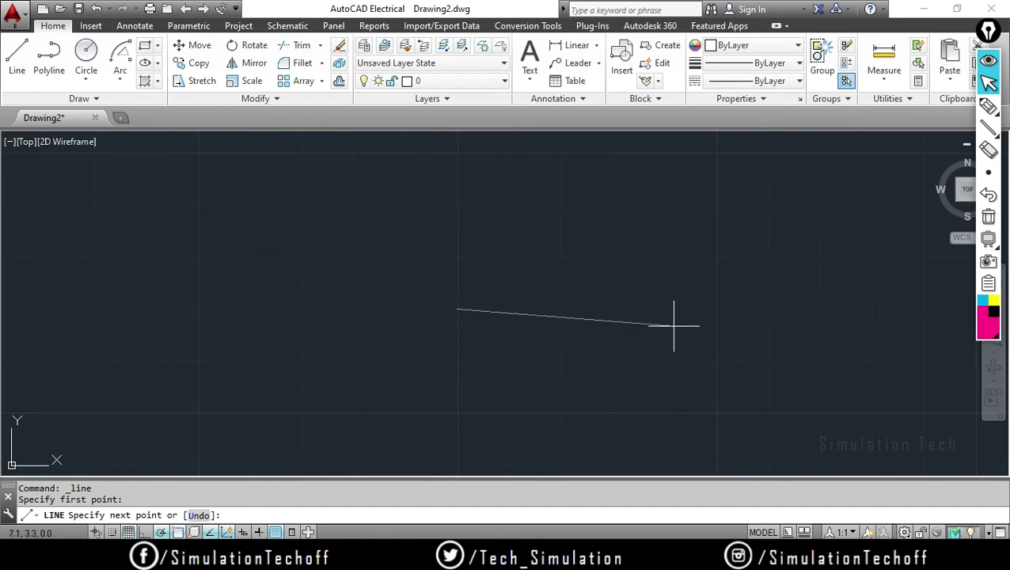
{"action": "middle_click_drag", "start_coordinate": [676, 309], "coordinate": [542, 421]}
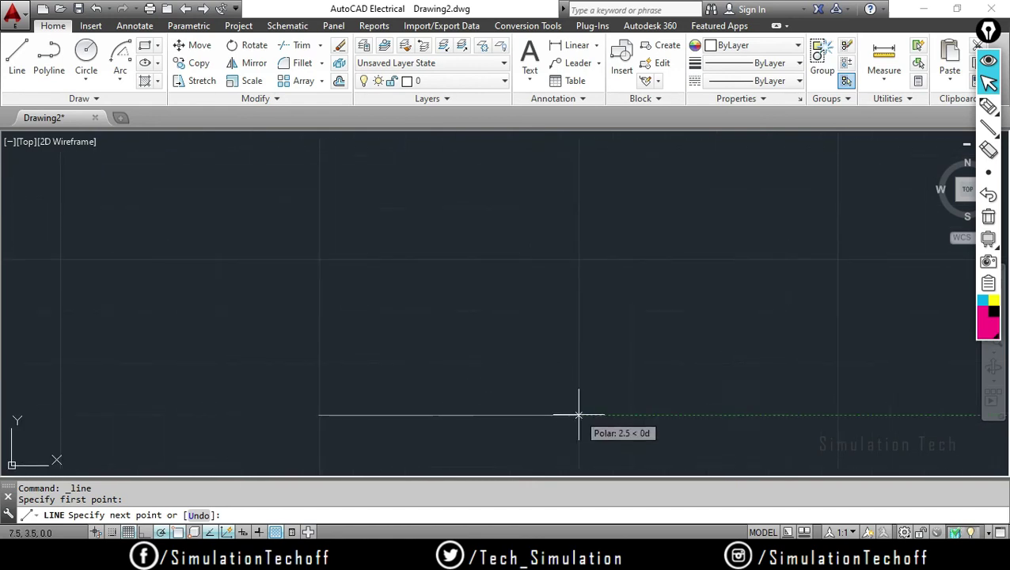
{"action": "left_click", "coordinate": [578, 414]}
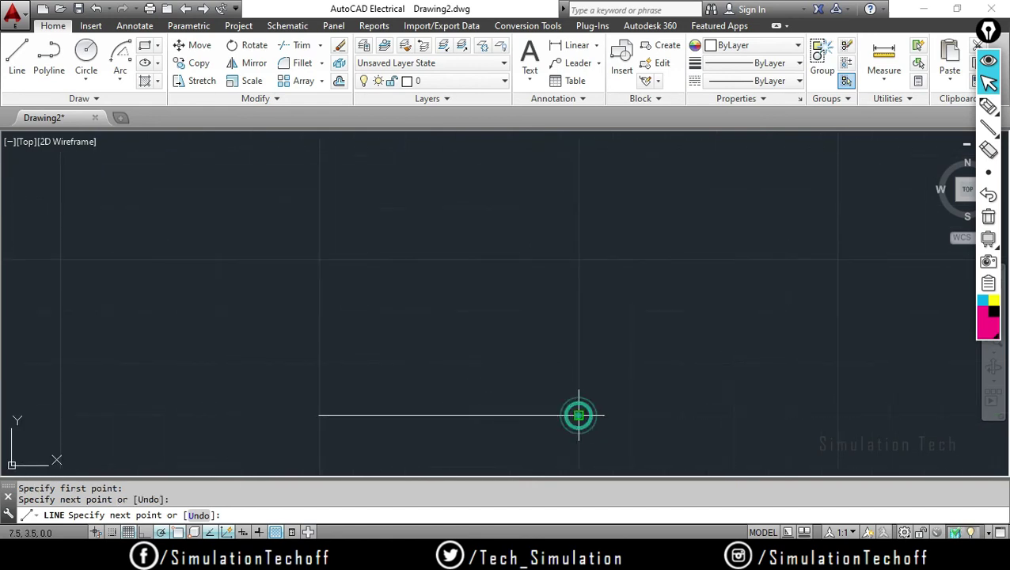
{"action": "left_click", "coordinate": [579, 286]}
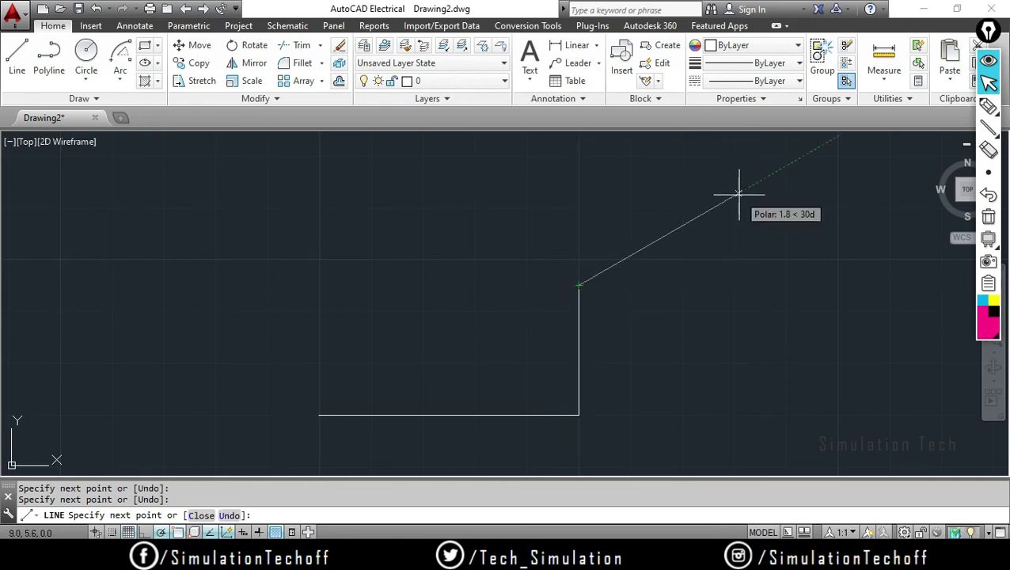
{"action": "left_click", "coordinate": [738, 193]}
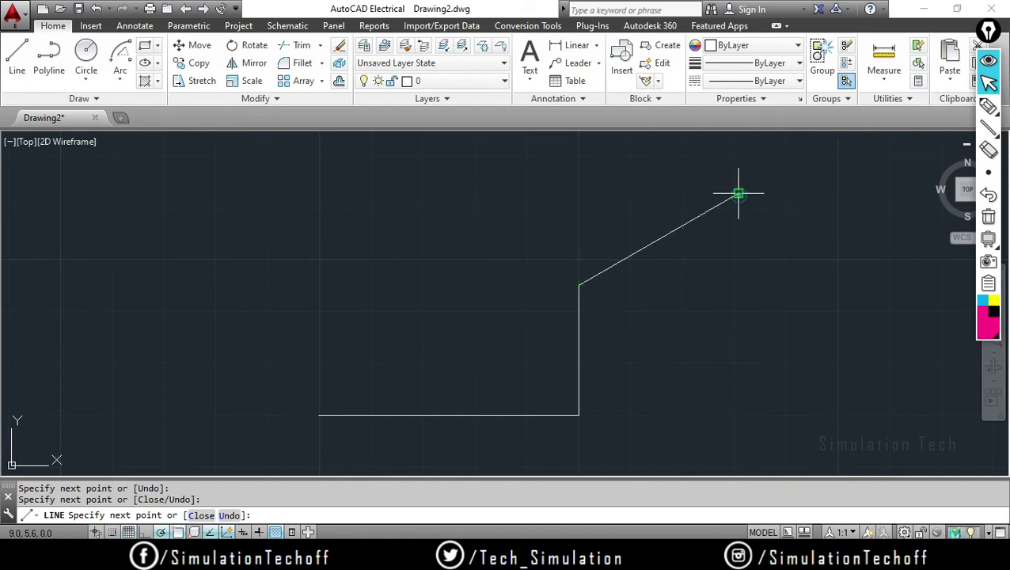
{"action": "left_click", "coordinate": [637, 193]}
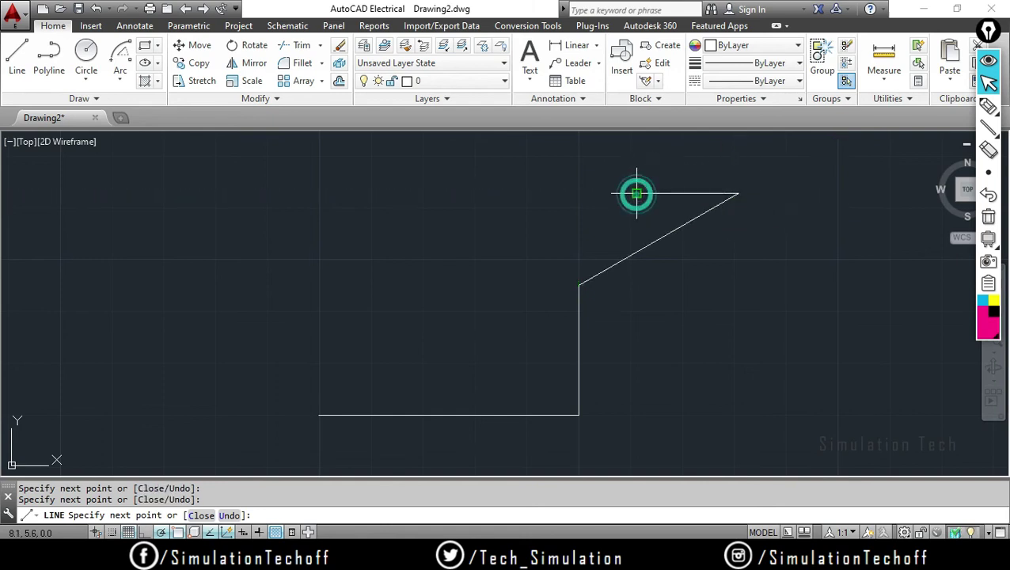
{"action": "middle_click_drag", "start_coordinate": [637, 193], "coordinate": [554, 408]}
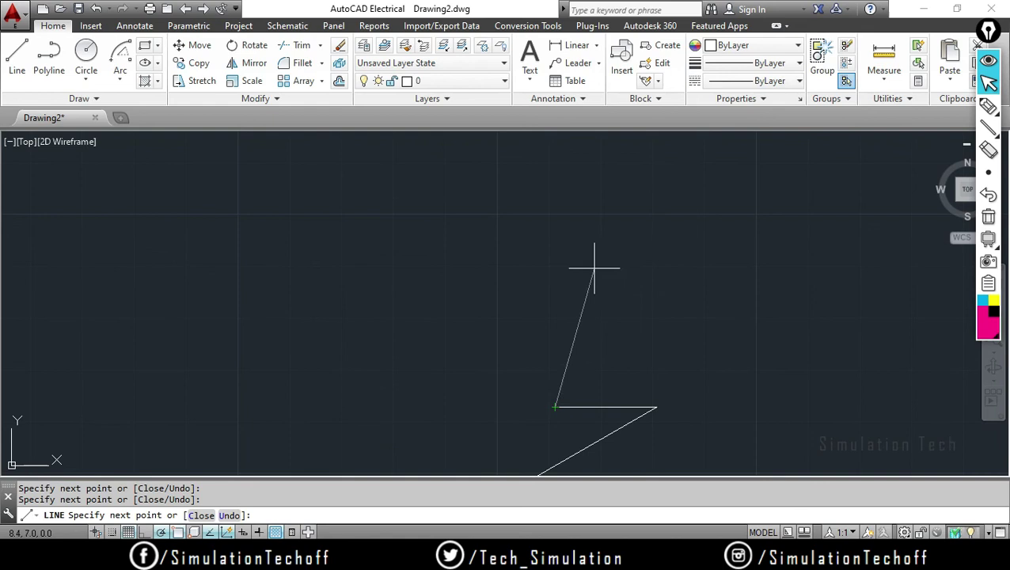
{"action": "left_click", "coordinate": [555, 254]}
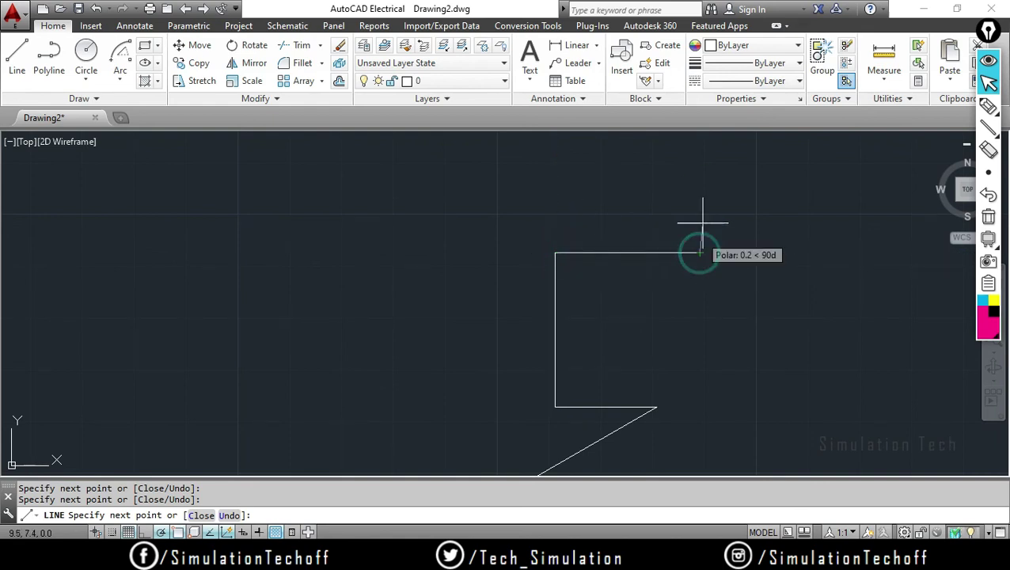
{"action": "left_click", "coordinate": [699, 252]}
{"action": "left_click", "coordinate": [699, 174]}
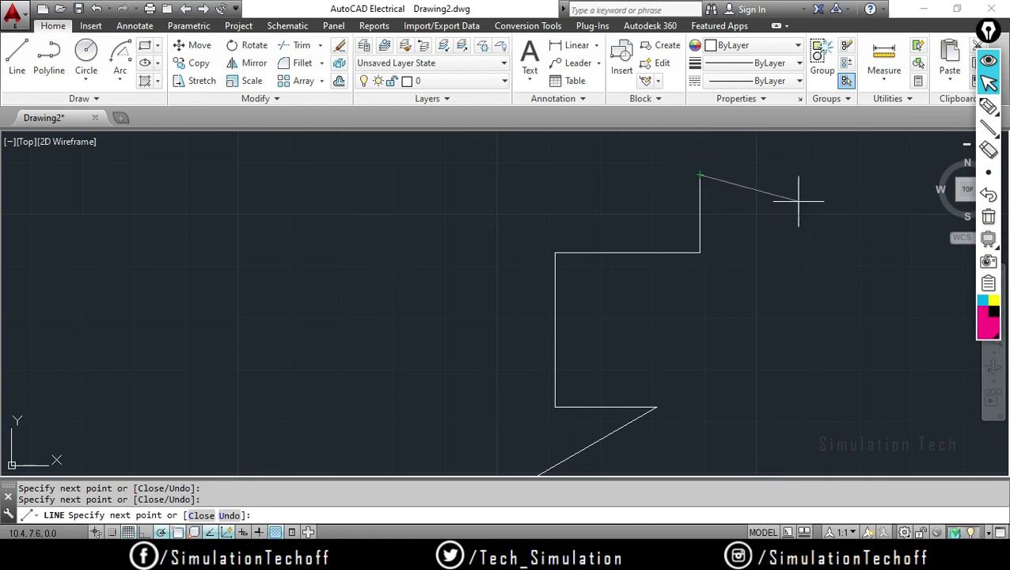
{"action": "key", "text": "Escape"}
Step: Bring the whole profile into view, crossing-select its seven lines and delete them
{"action": "scroll", "coordinate": [704, 293], "scroll_direction": "down", "scroll_amount": 2}
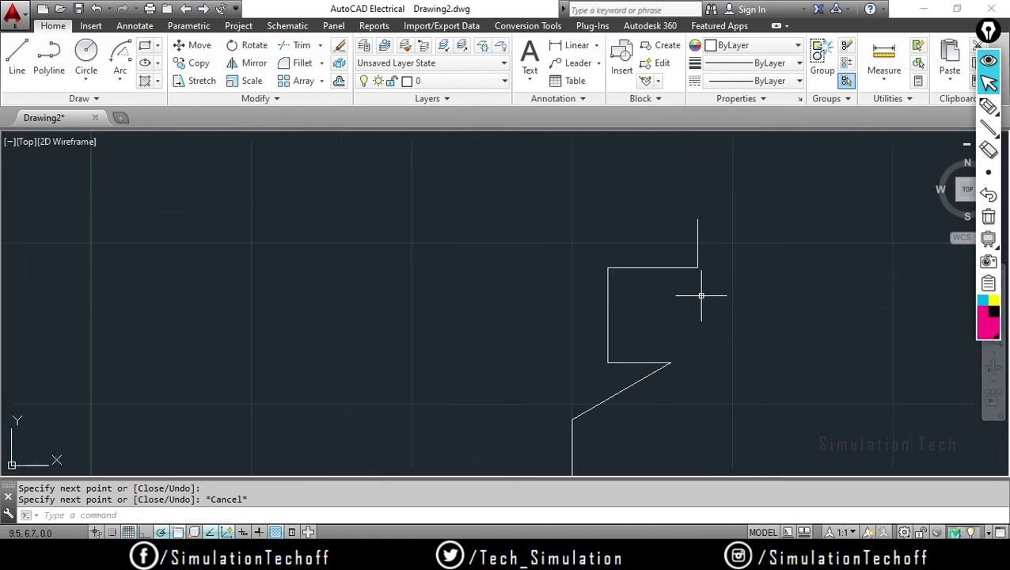
{"action": "scroll", "coordinate": [751, 332], "scroll_direction": "down", "scroll_amount": 2}
{"action": "scroll", "coordinate": [665, 337], "scroll_direction": "down", "scroll_amount": 2}
{"action": "middle_click_drag", "start_coordinate": [666, 337], "coordinate": [541, 345]}
{"action": "scroll", "coordinate": [546, 356], "scroll_direction": "up", "scroll_amount": 2}
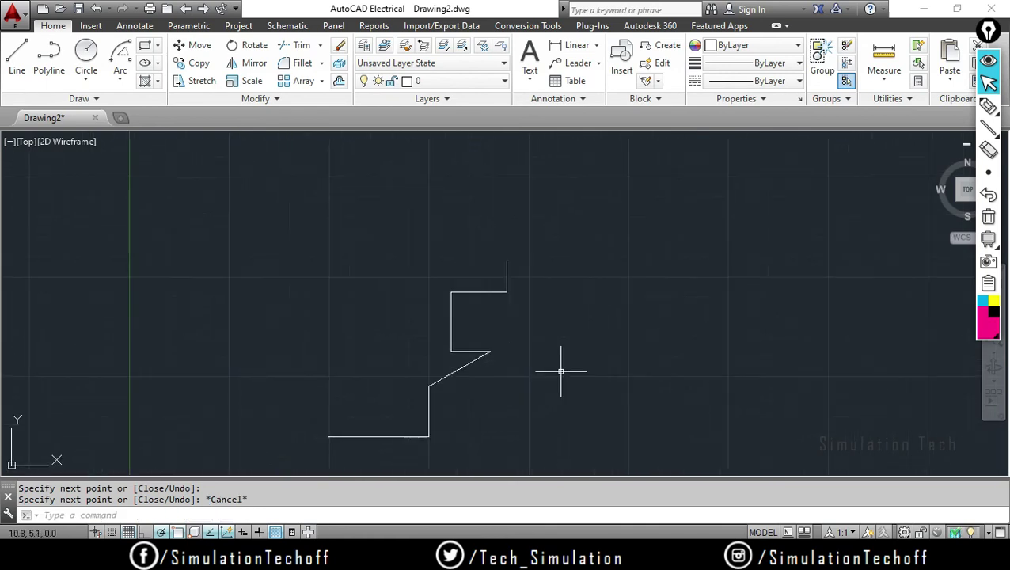
{"action": "left_click", "coordinate": [600, 437]}
{"action": "left_click", "coordinate": [301, 235]}
{"action": "key", "text": "Delete"}
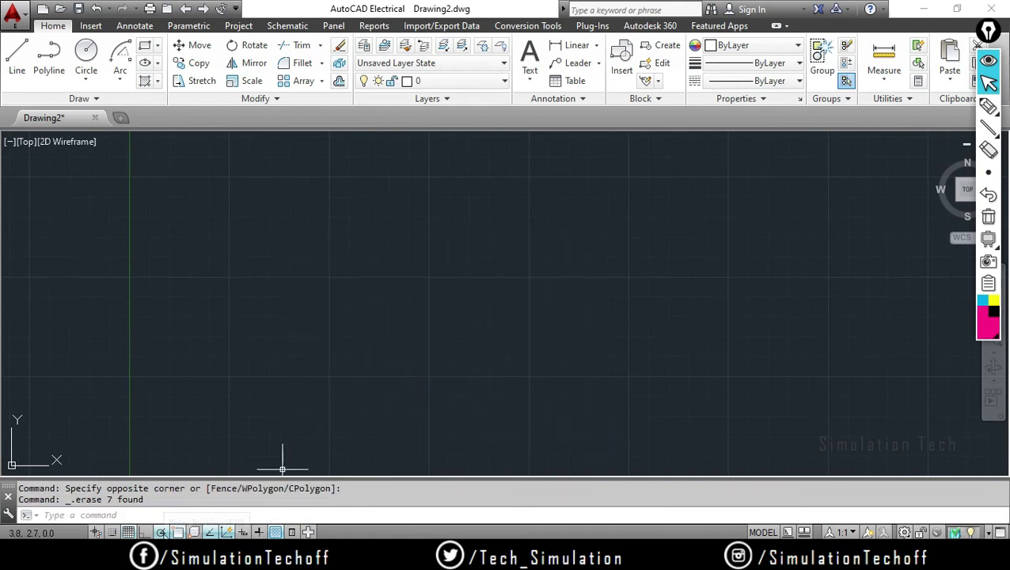
{"action": "right_click", "coordinate": [161, 532]}
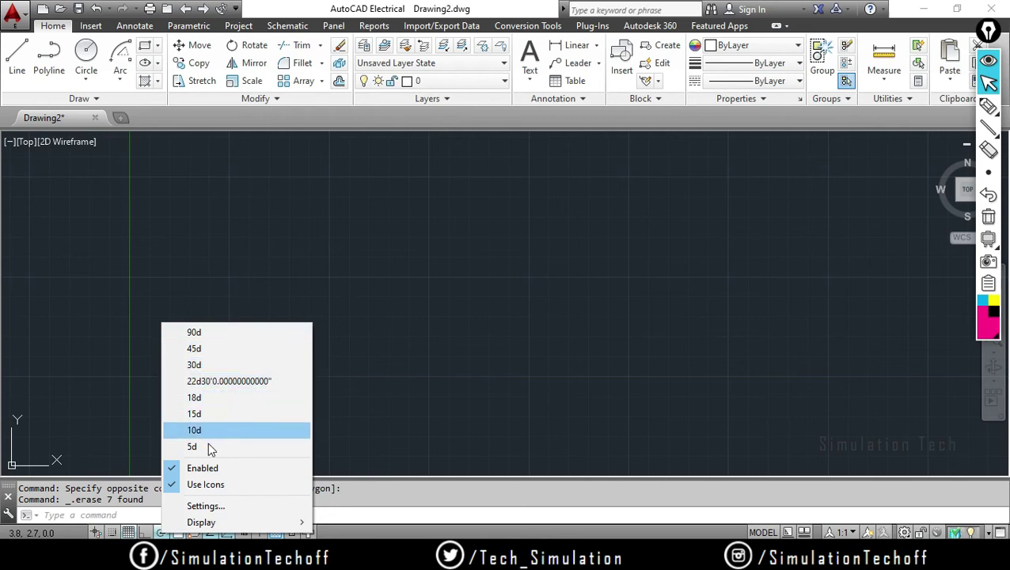
{"action": "left_click", "coordinate": [201, 505]}
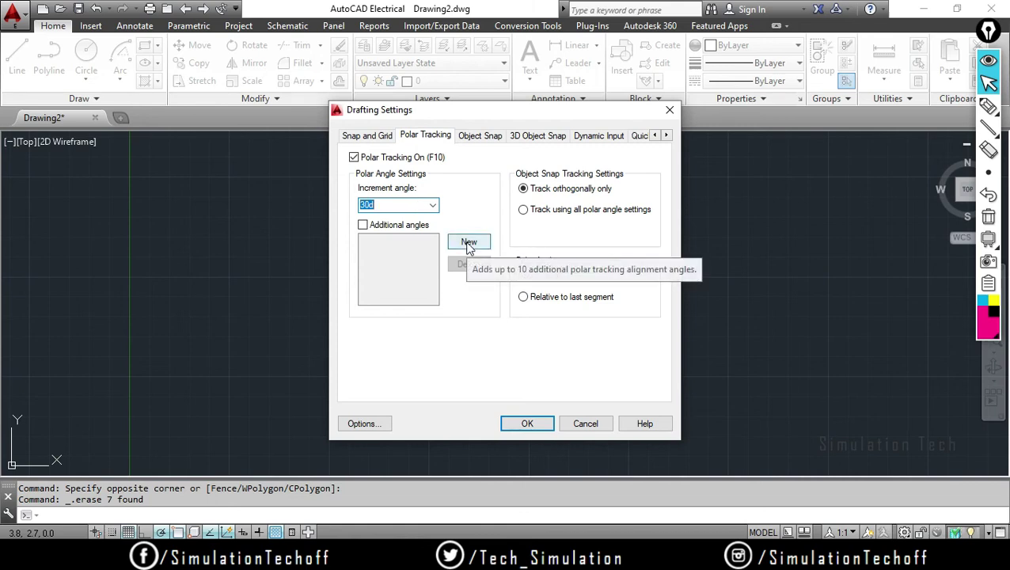
{"action": "left_click", "coordinate": [527, 425]}
{"action": "type", "text": "DS"}
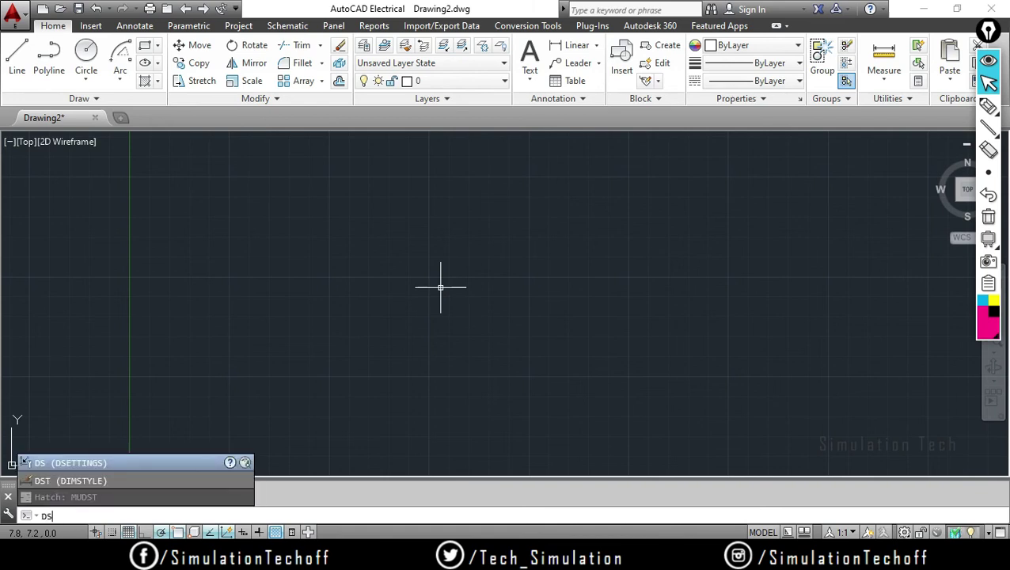
{"action": "key", "text": "Return"}
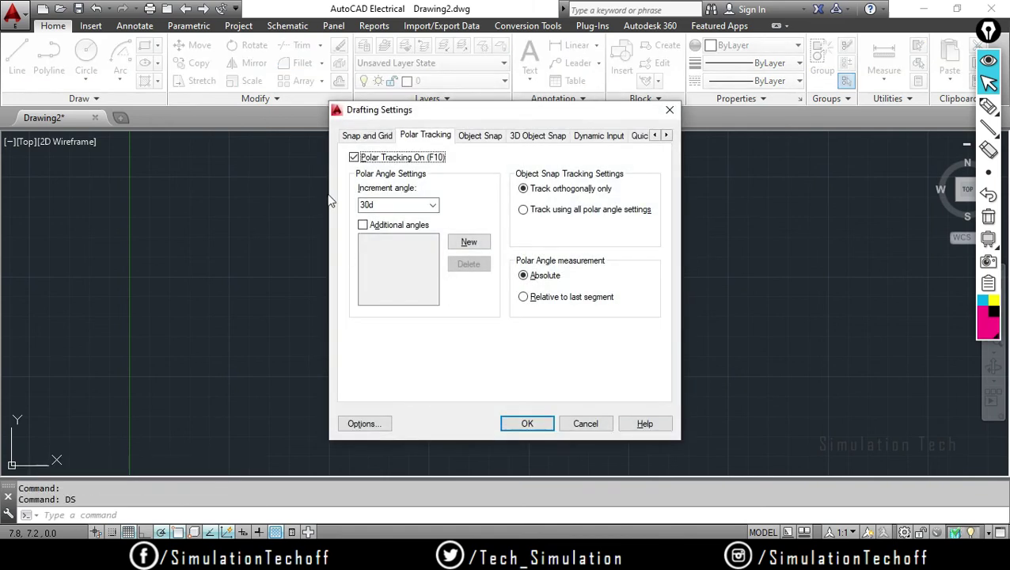
{"action": "left_click", "coordinate": [357, 141]}
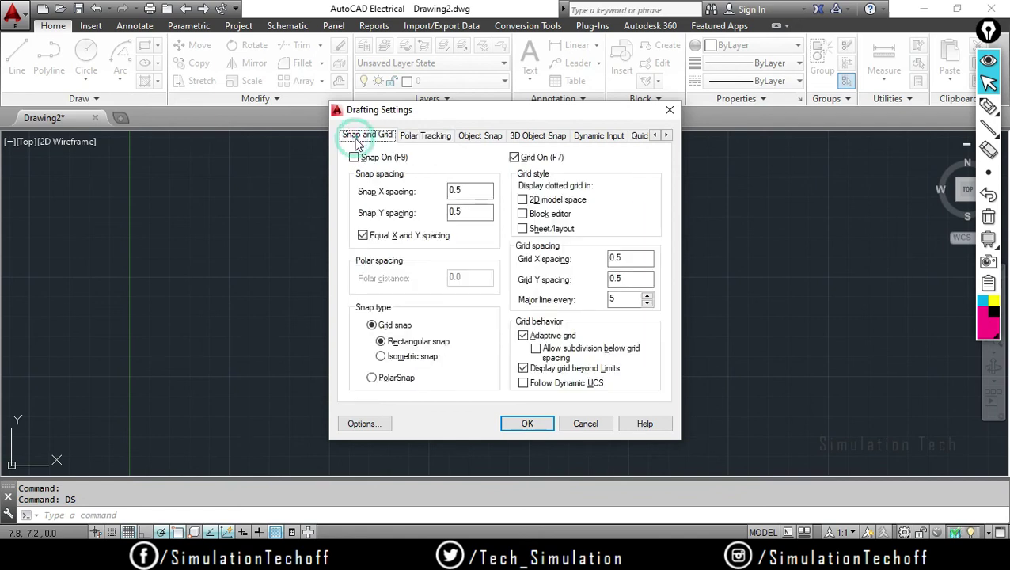
{"action": "left_click", "coordinate": [417, 140]}
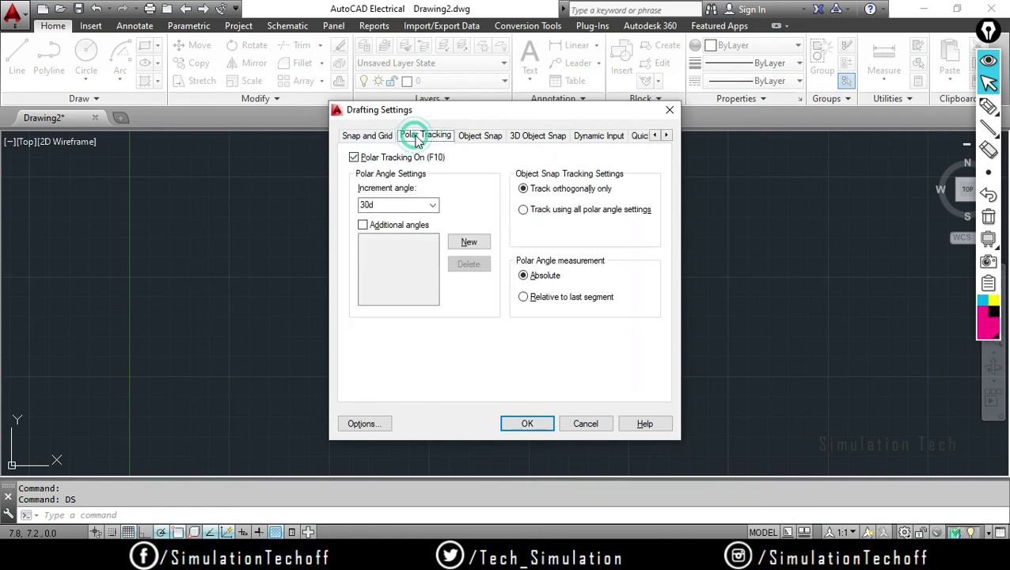
{"action": "left_click", "coordinate": [491, 140]}
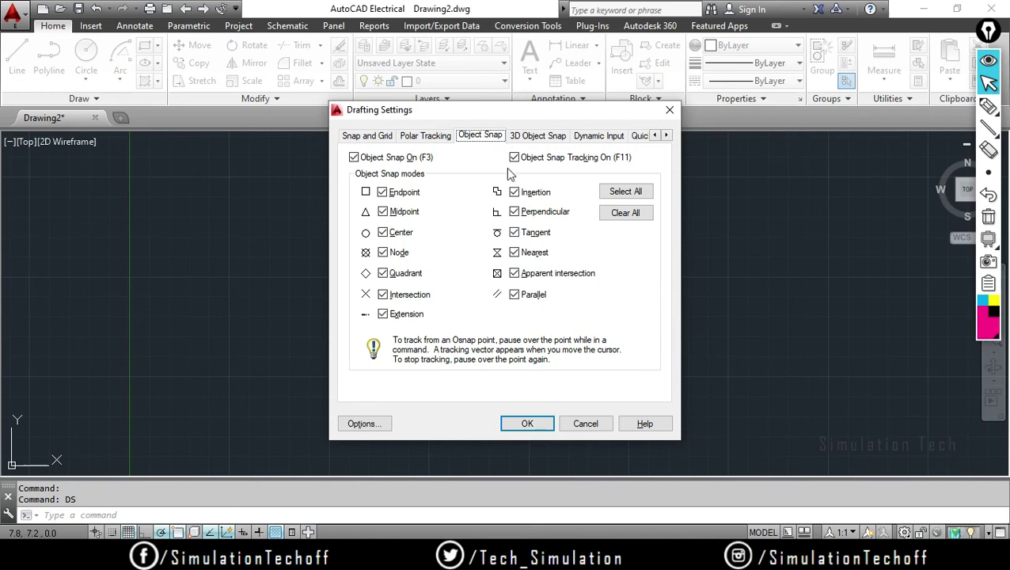
{"action": "left_click", "coordinate": [544, 136]}
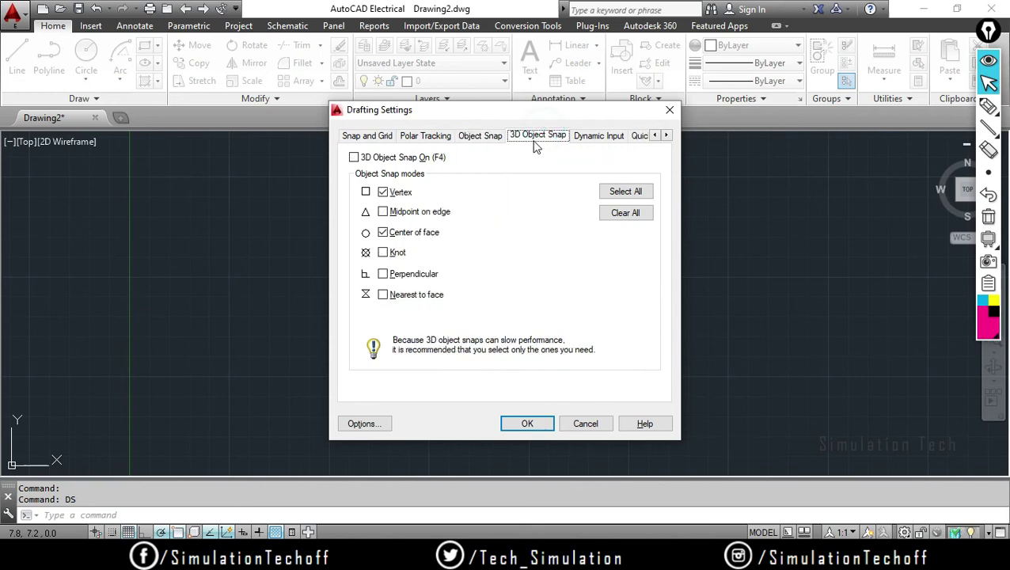
{"action": "left_click", "coordinate": [595, 138]}
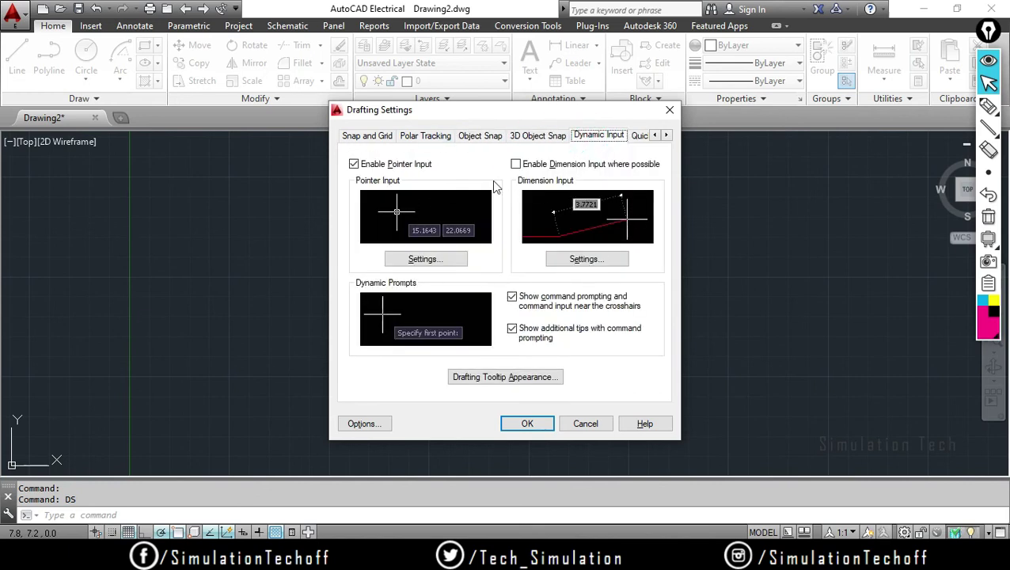
{"action": "left_click", "coordinate": [353, 137]}
{"action": "left_click", "coordinate": [669, 110]}
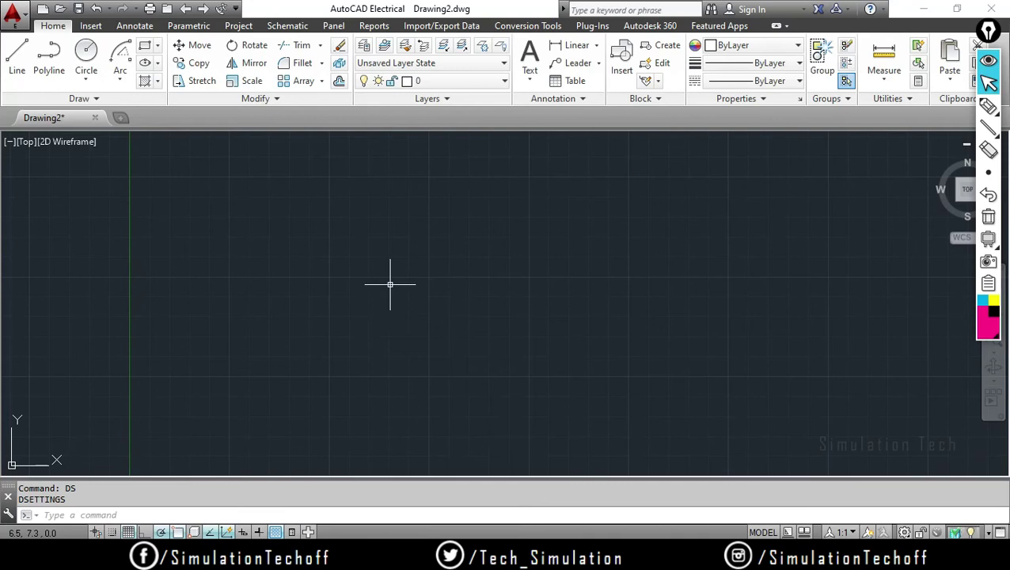
Step: Toggle object snap tracking (F11) off and on, then draw a rectangle
{"action": "key", "text": "F11"}
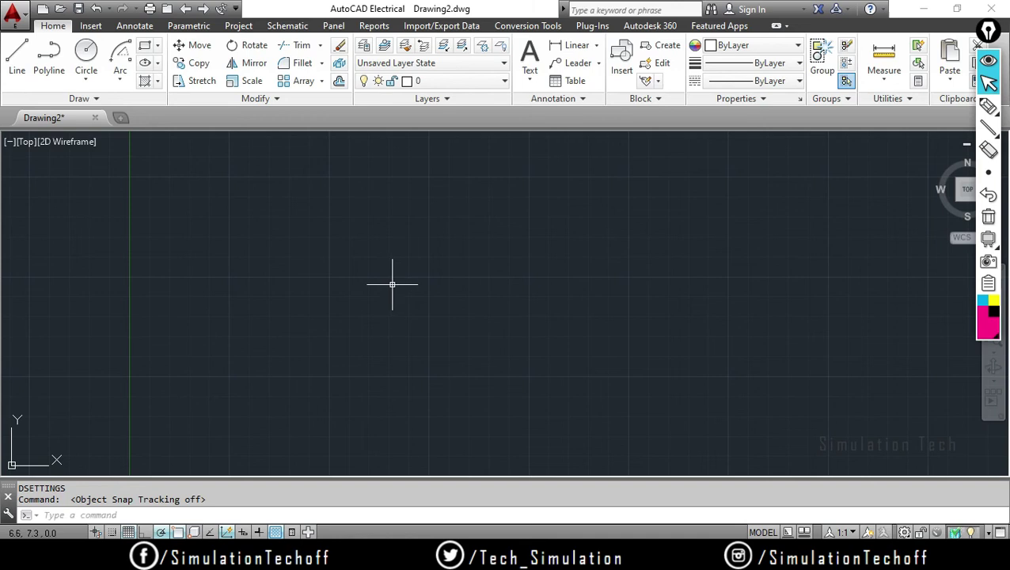
{"action": "key", "text": "F11"}
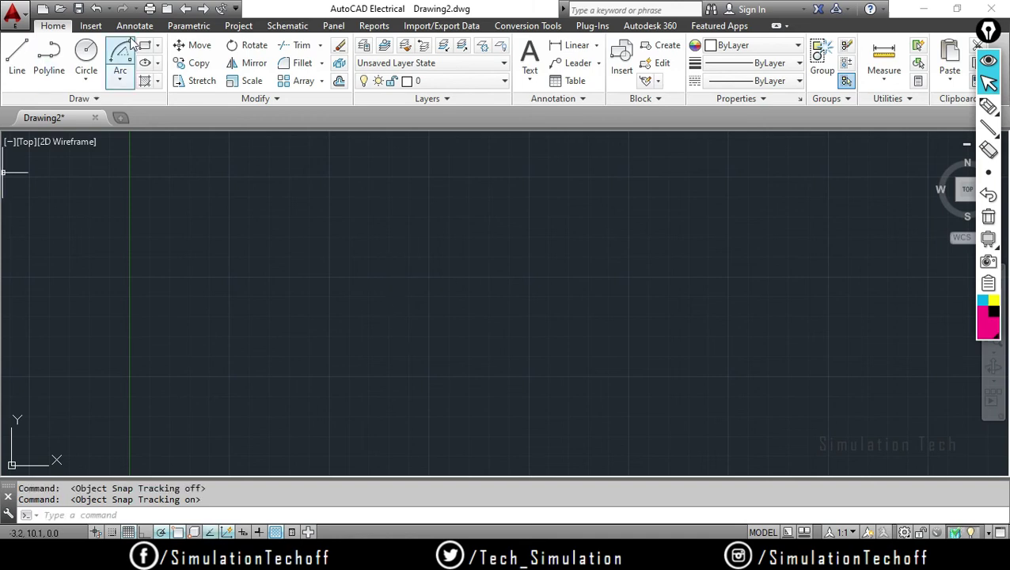
{"action": "left_click", "coordinate": [145, 45]}
{"action": "left_click", "coordinate": [298, 261]}
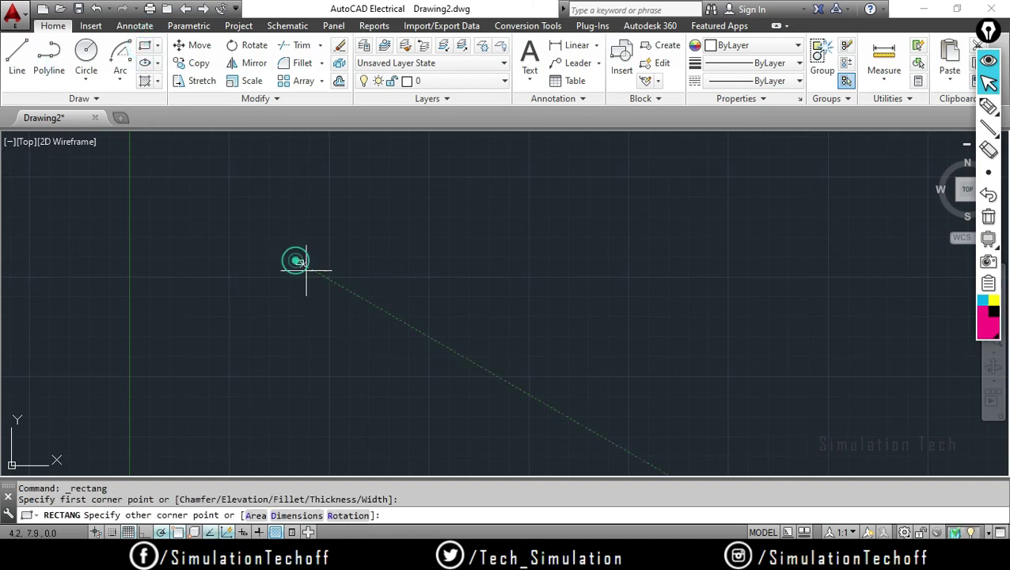
{"action": "left_click", "coordinate": [598, 420]}
{"action": "key", "text": "Escape"}
{"action": "key", "text": "Escape"}
{"action": "middle_click_drag", "start_coordinate": [628, 323], "coordinate": [422, 335]}
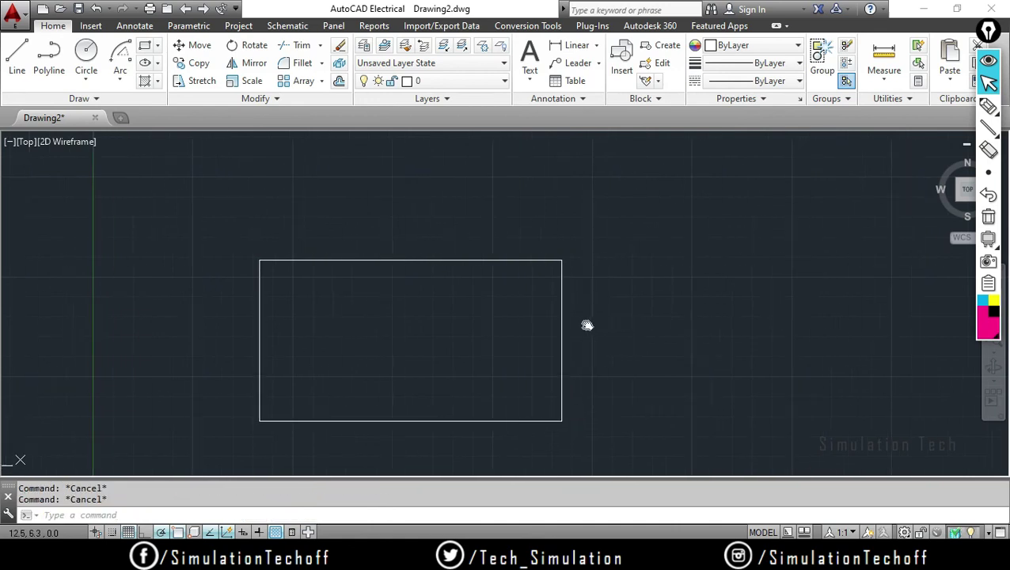
Step: Draw a vertical line right of the rectangle and set the annotator to straight strokes
{"action": "left_click", "coordinate": [22, 45]}
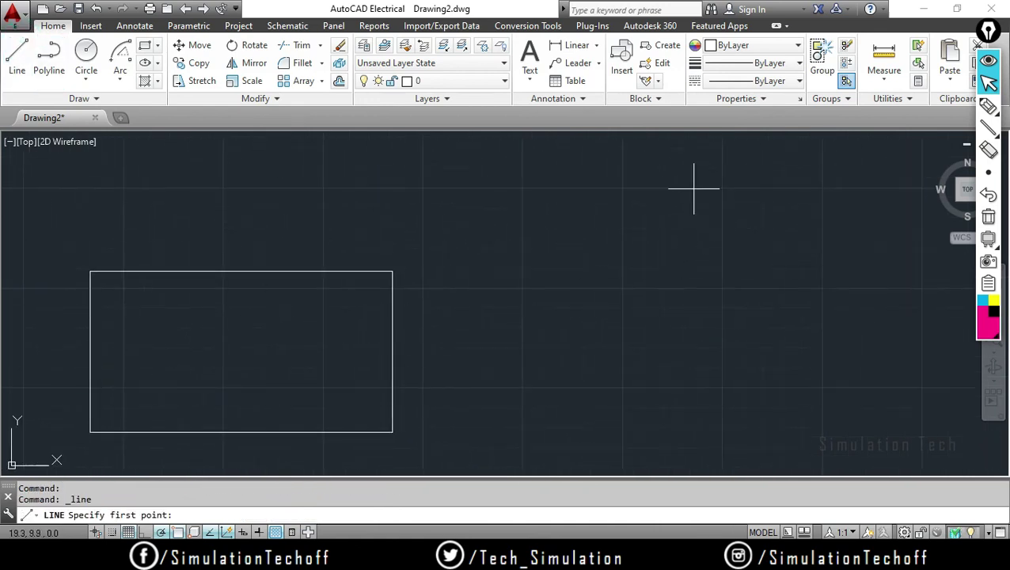
{"action": "left_click", "coordinate": [692, 174]}
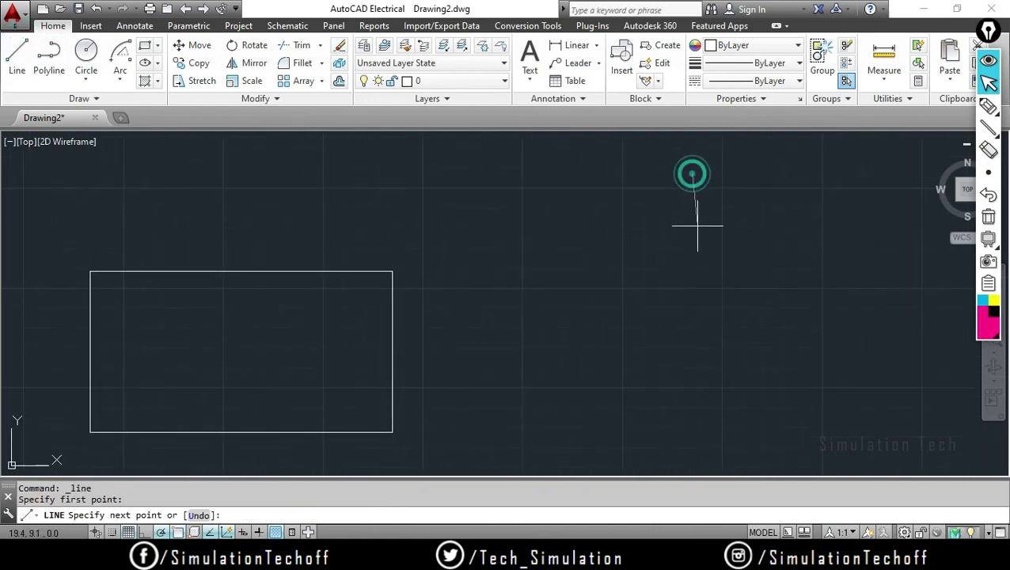
{"action": "left_click", "coordinate": [693, 405]}
{"action": "key", "text": "Escape"}
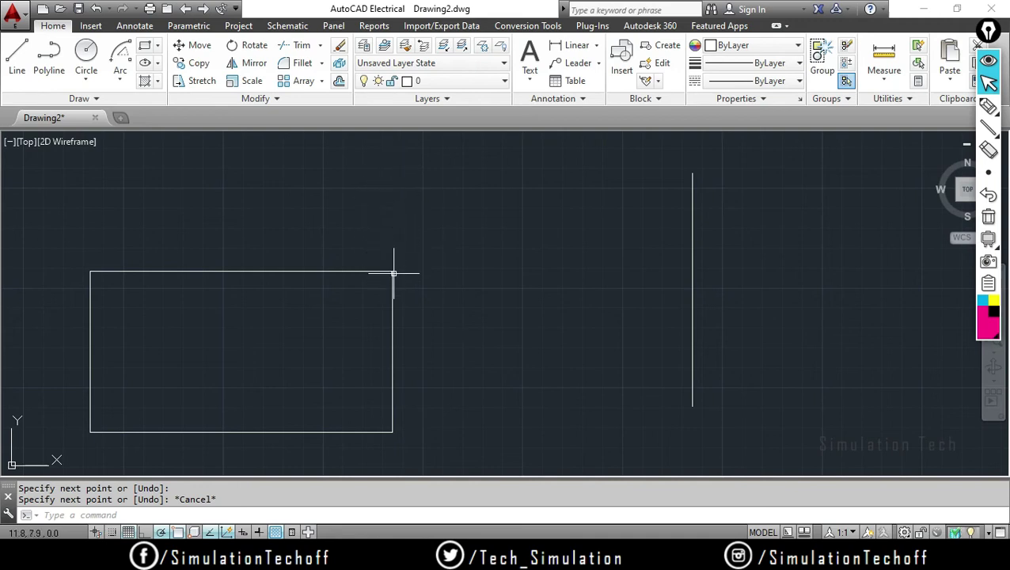
{"action": "left_click", "coordinate": [984, 129]}
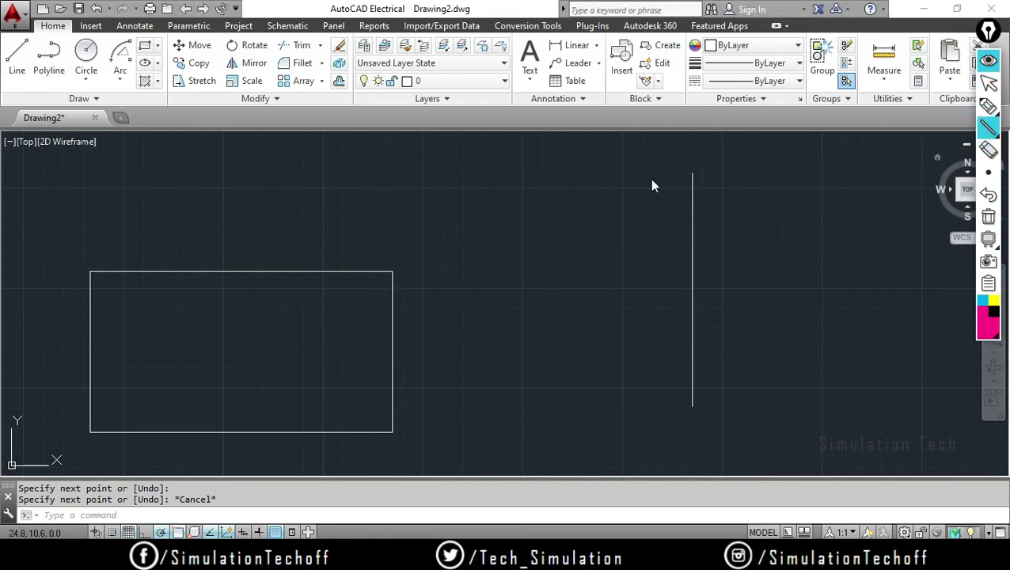
{"action": "left_click_drag", "start_coordinate": [690, 175], "coordinate": [397, 177]}
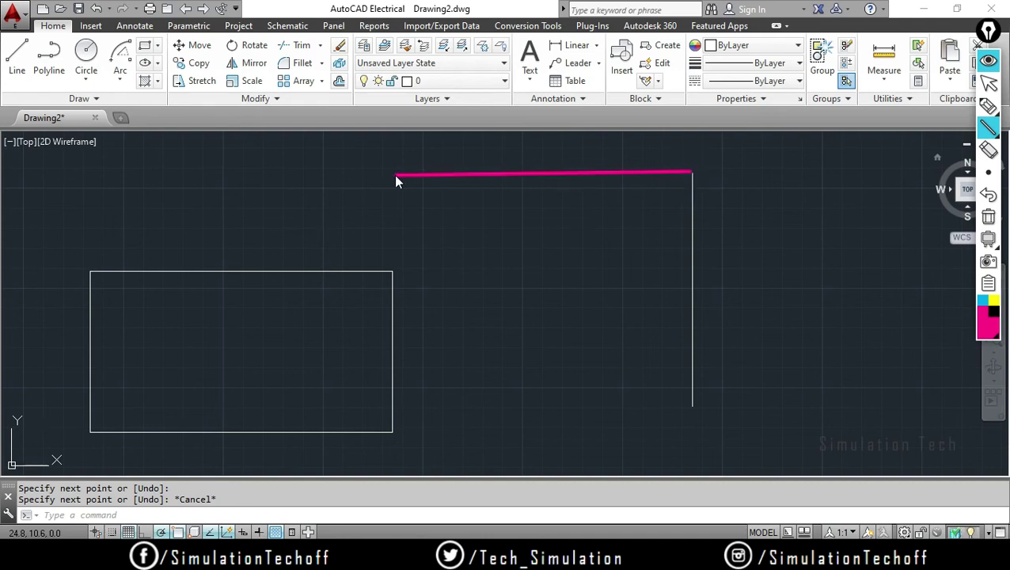
{"action": "left_click_drag", "start_coordinate": [397, 177], "coordinate": [393, 264]}
{"action": "left_click", "coordinate": [988, 106]}
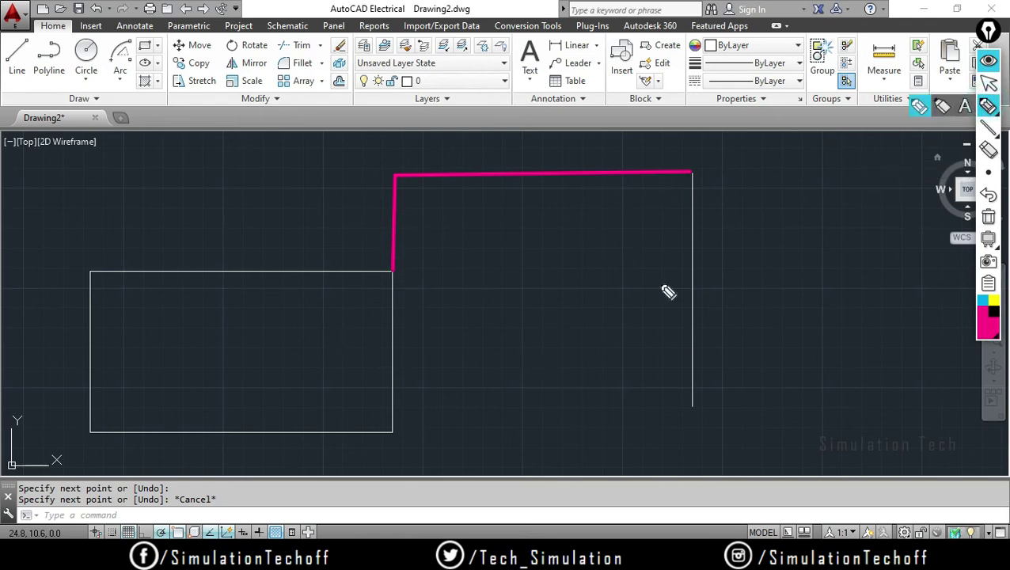
{"action": "left_click_drag", "start_coordinate": [523, 320], "coordinate": [537, 344]}
{"action": "left_click", "coordinate": [537, 360]}
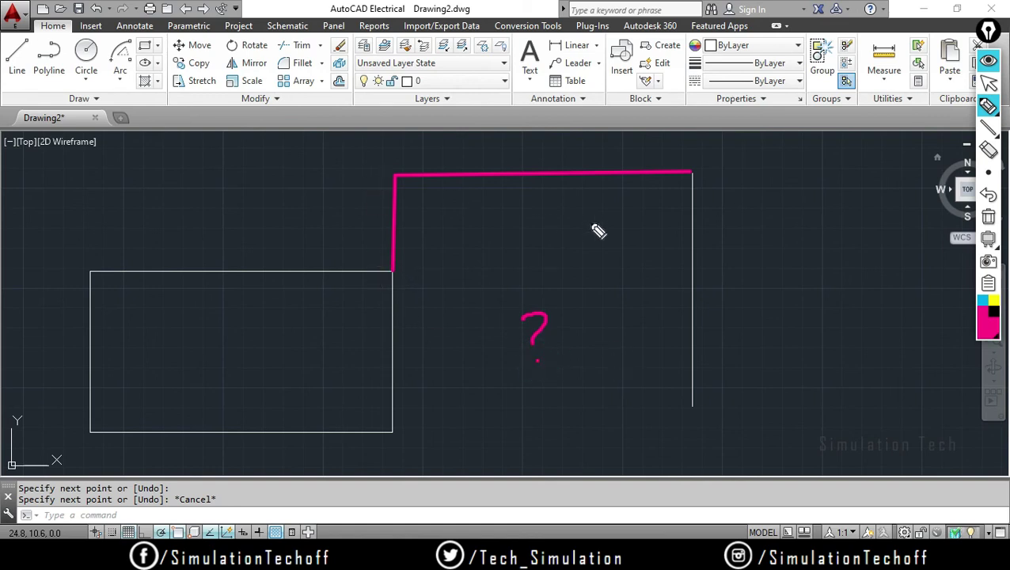
{"action": "left_click_drag", "start_coordinate": [237, 204], "coordinate": [252, 223]}
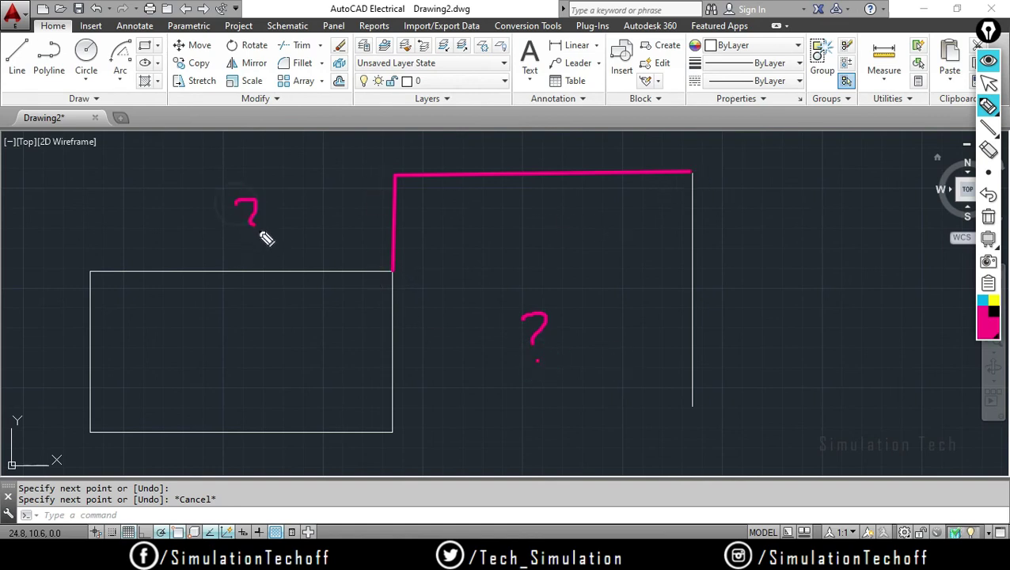
{"action": "left_click", "coordinate": [257, 230]}
{"action": "mouse_move", "coordinate": [381, 163]}
{"action": "left_mouse_down"}
{"action": "mouse_move", "coordinate": [412, 188]}
{"action": "mouse_move", "coordinate": [387, 189]}
{"action": "left_mouse_up"}
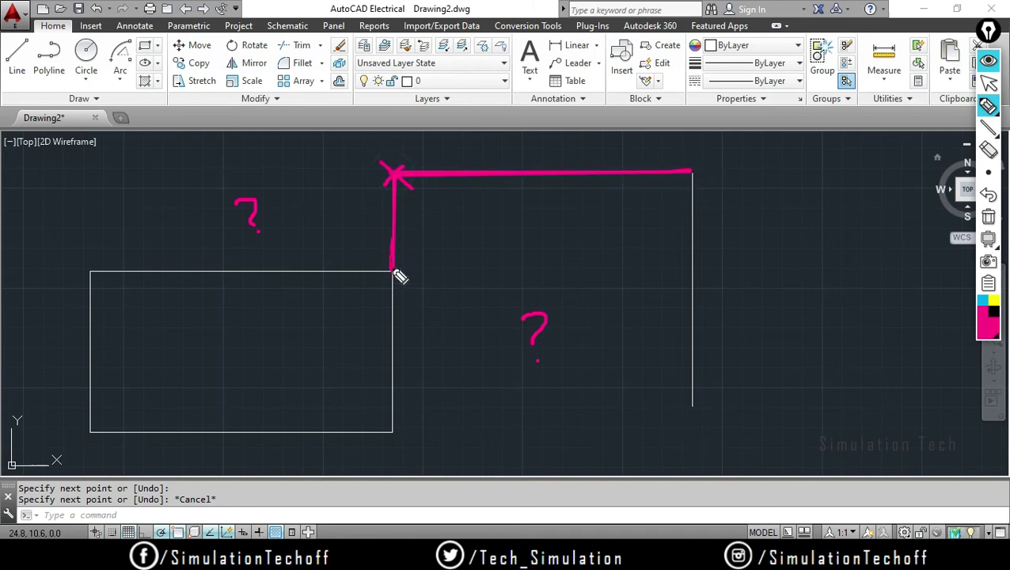
{"action": "left_click_drag", "start_coordinate": [395, 271], "coordinate": [402, 204]}
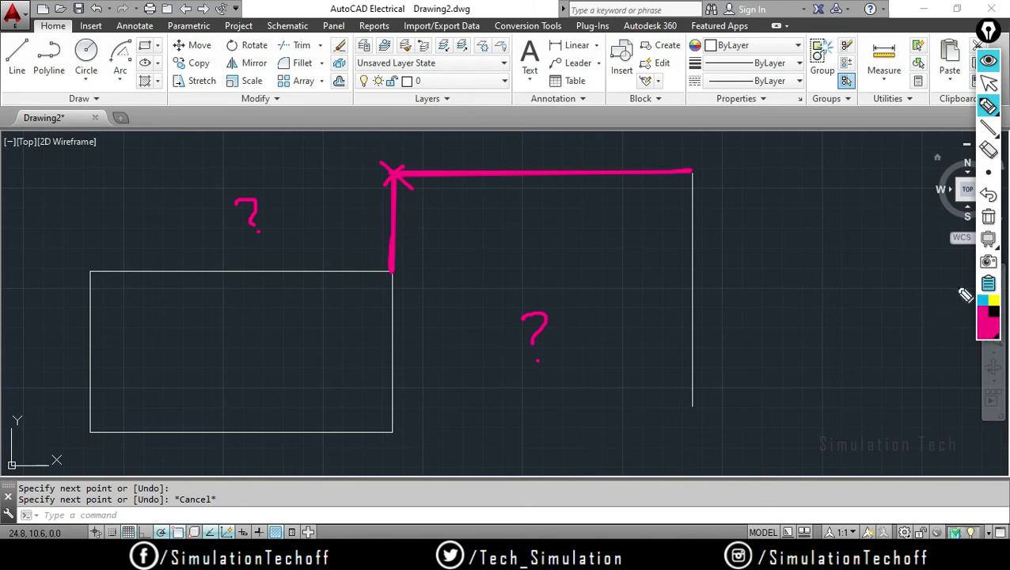
{"action": "left_click_drag", "start_coordinate": [397, 159], "coordinate": [393, 156]}
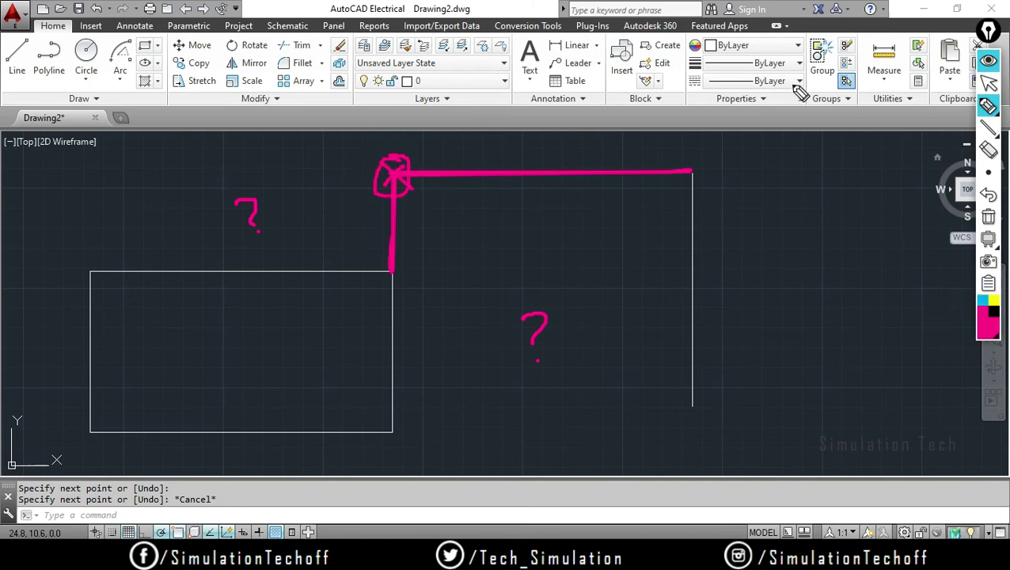
{"action": "left_click", "coordinate": [987, 204]}
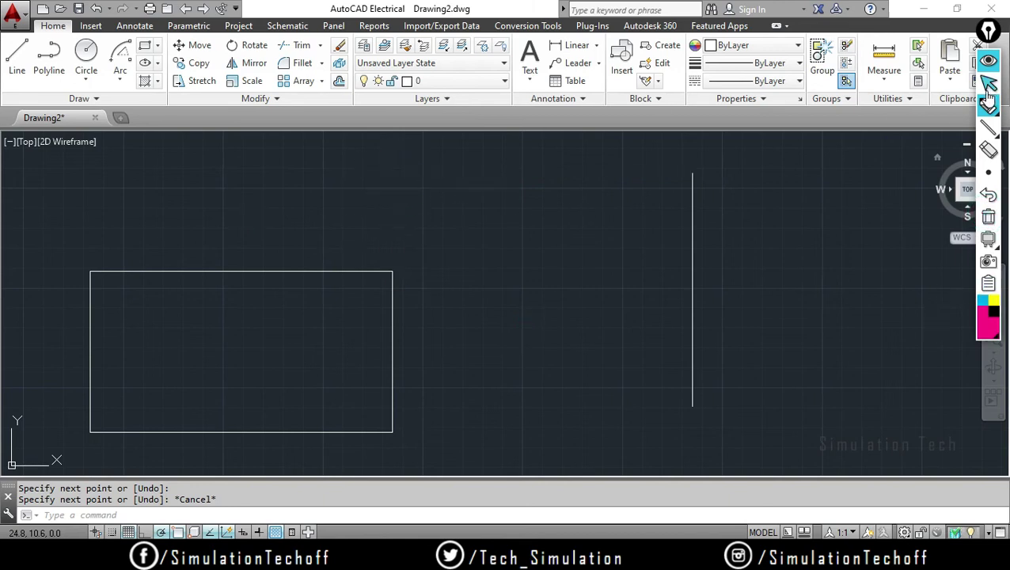
{"action": "left_click", "coordinate": [988, 82]}
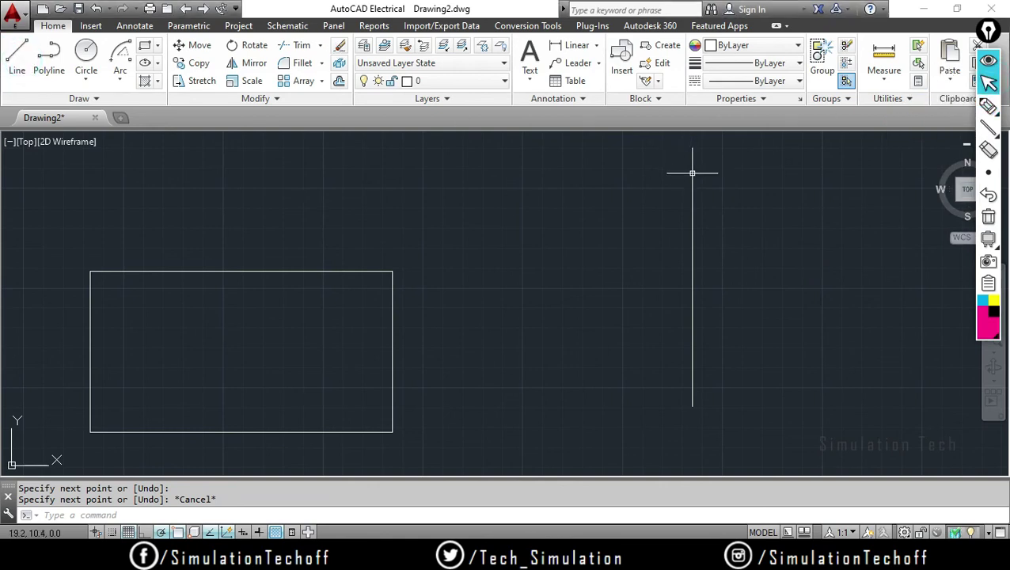
Step: Draw a line from the vertical line's top across and down to the rectangle's top-right corner
{"action": "left_click", "coordinate": [16, 57]}
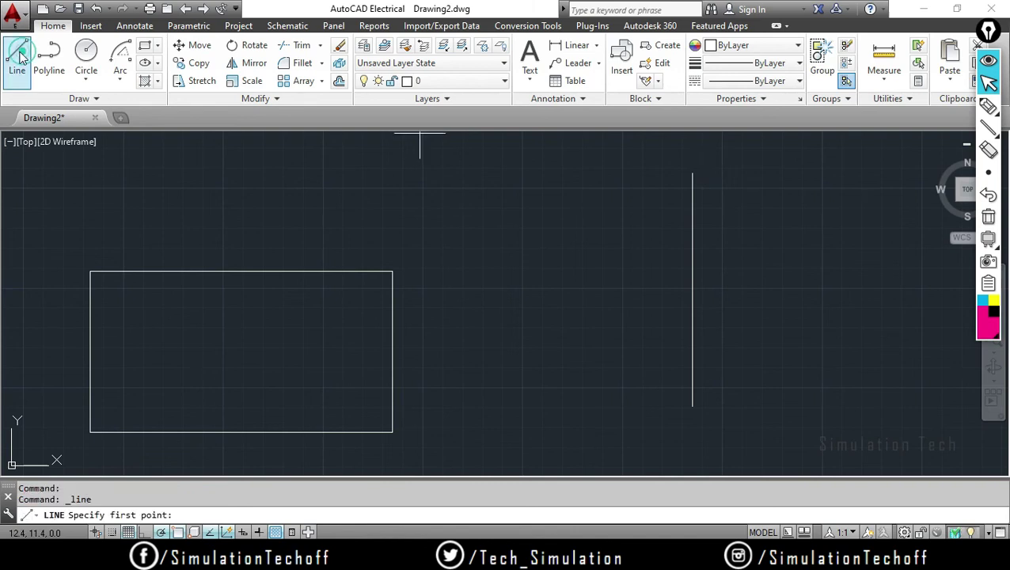
{"action": "left_click", "coordinate": [693, 173]}
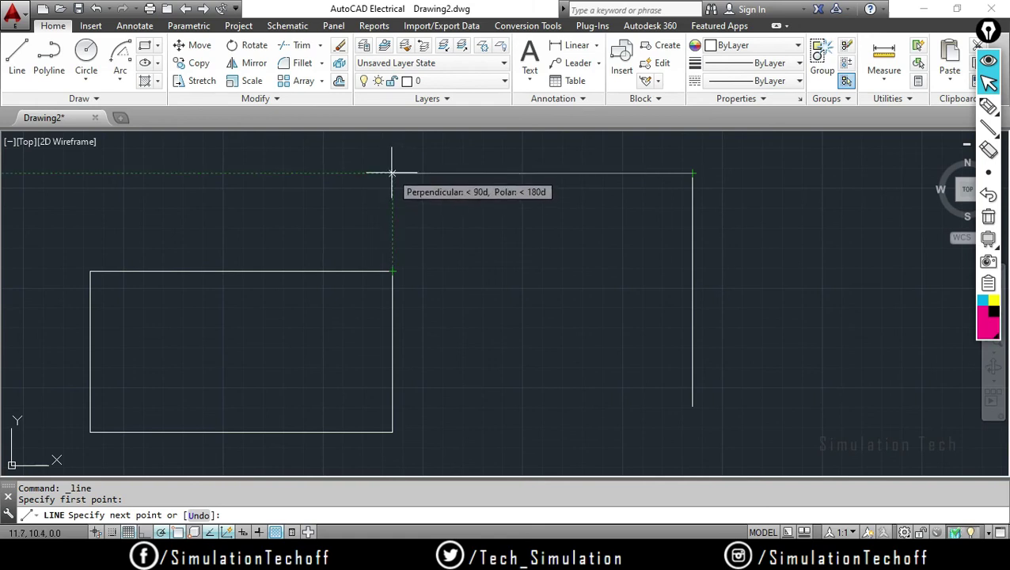
{"action": "left_click", "coordinate": [391, 173]}
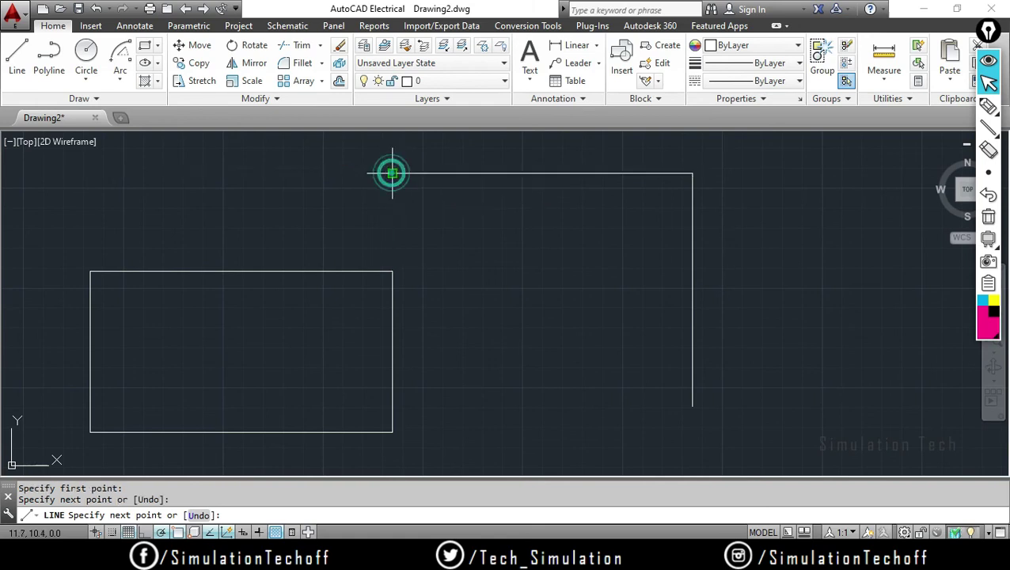
{"action": "left_click", "coordinate": [391, 271]}
{"action": "key", "text": "Escape"}
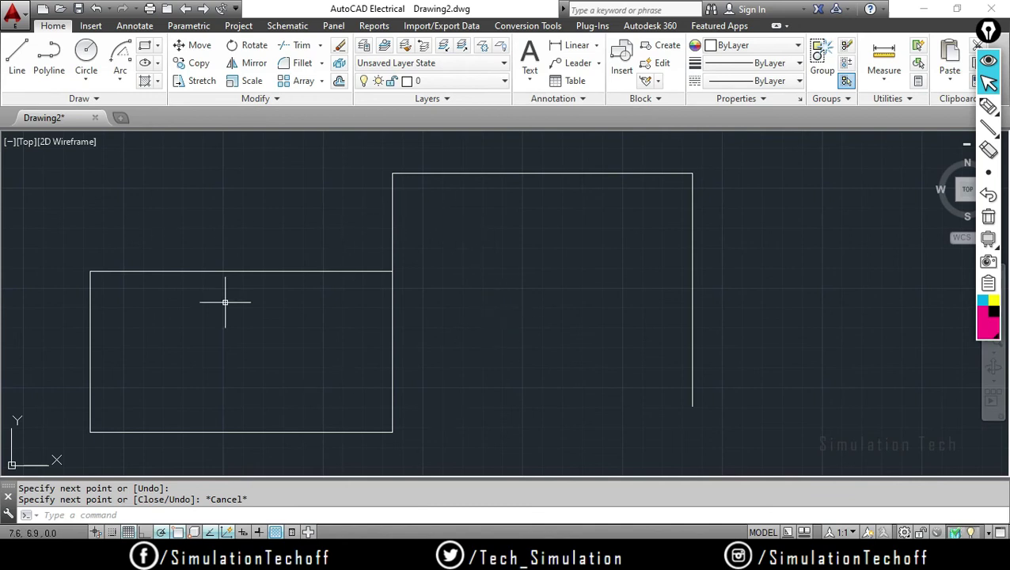
Step: Pan the view to centre the shapes and crossing-select all drawn lines
{"action": "scroll", "coordinate": [251, 372], "scroll_direction": "down", "scroll_amount": 2}
{"action": "middle_click_drag", "start_coordinate": [256, 371], "coordinate": [365, 360]}
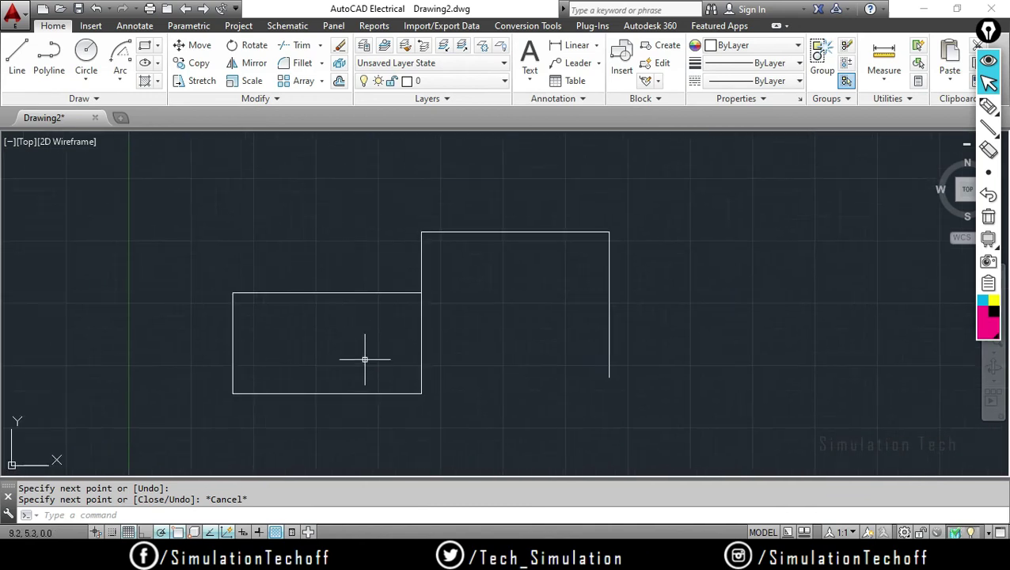
{"action": "left_click", "coordinate": [716, 422]}
{"action": "left_click", "coordinate": [167, 185]}
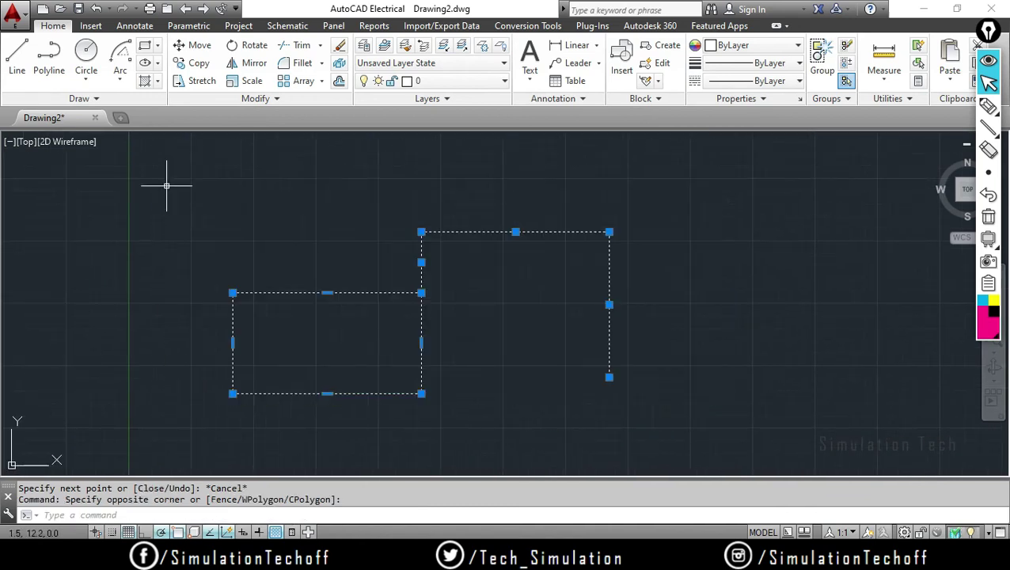
Step: Delete the four selected objects, glance at the Function keys slide, then return to AutoCAD
{"action": "key", "text": "Delete"}
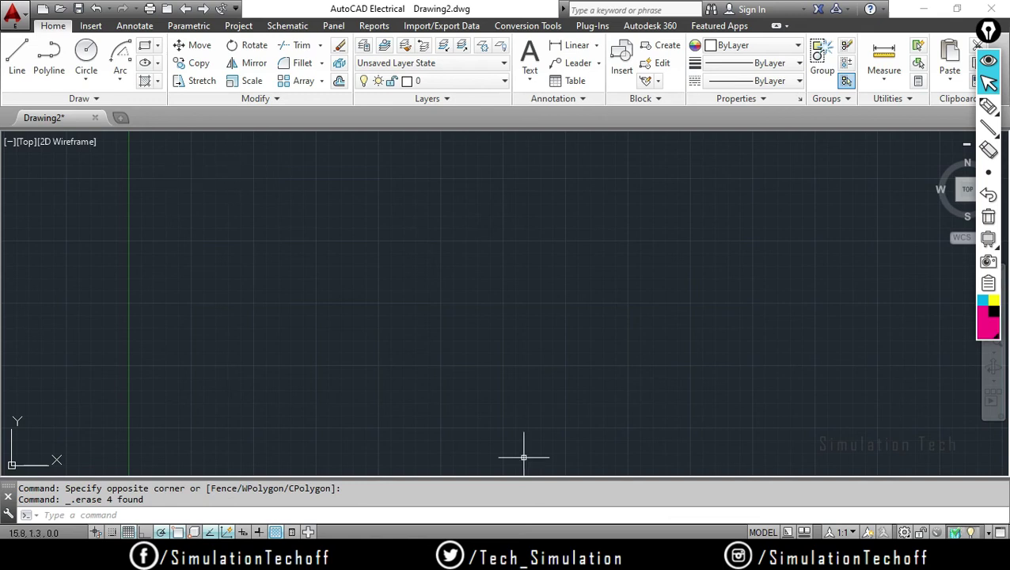
{"action": "key", "text": "alt+Tab"}
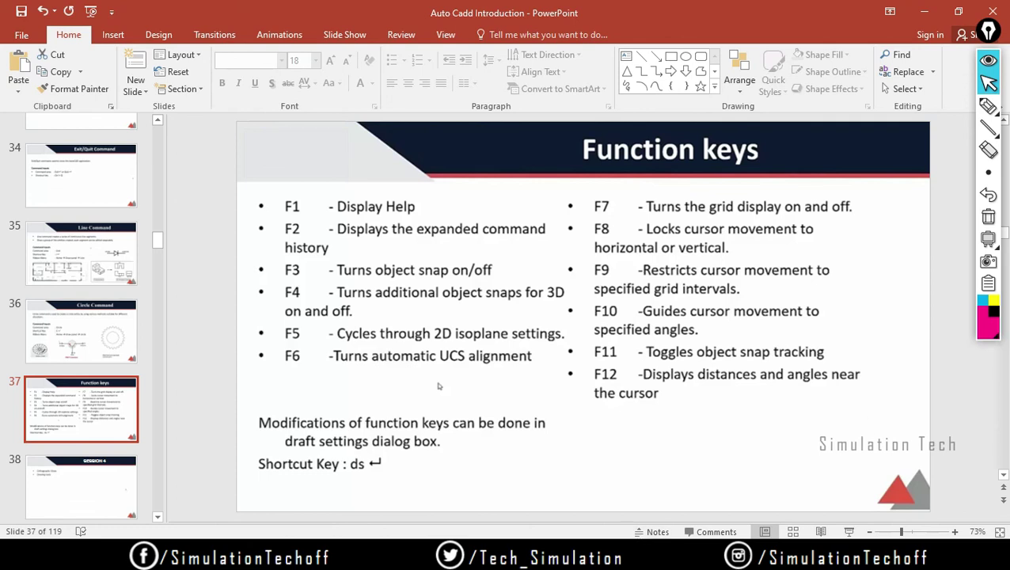
{"action": "left_click", "coordinate": [633, 475]}
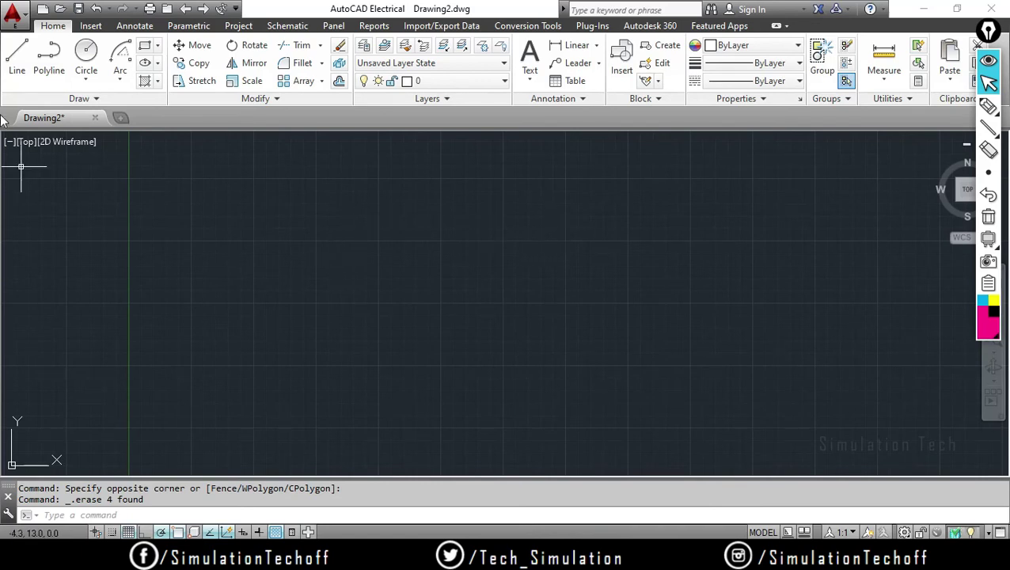
Step: With polar tracking off (F10), draw a 100-unit test line from a picked point
{"action": "left_click", "coordinate": [16, 72]}
{"action": "left_click", "coordinate": [326, 345]}
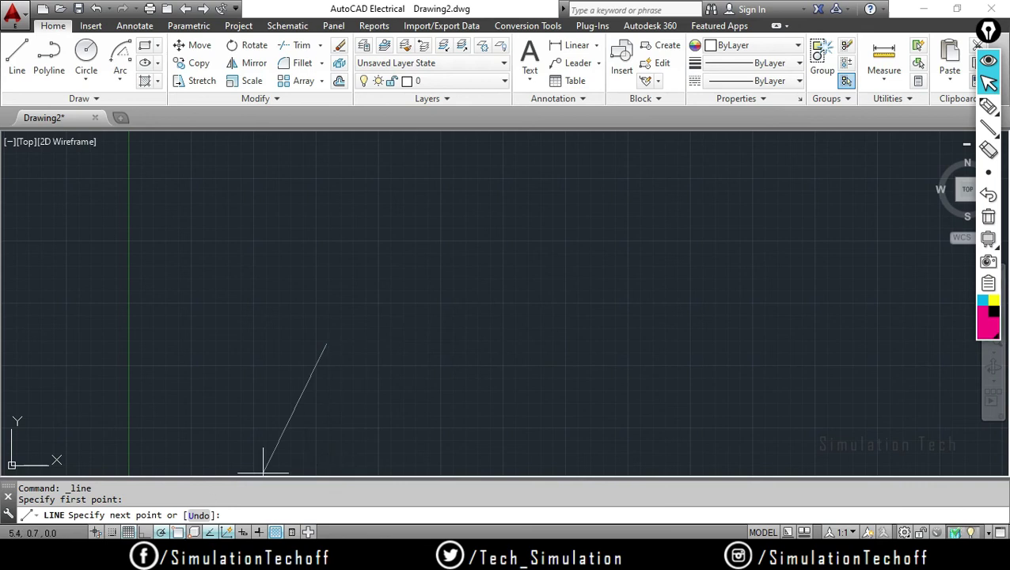
{"action": "left_click", "coordinate": [145, 531]}
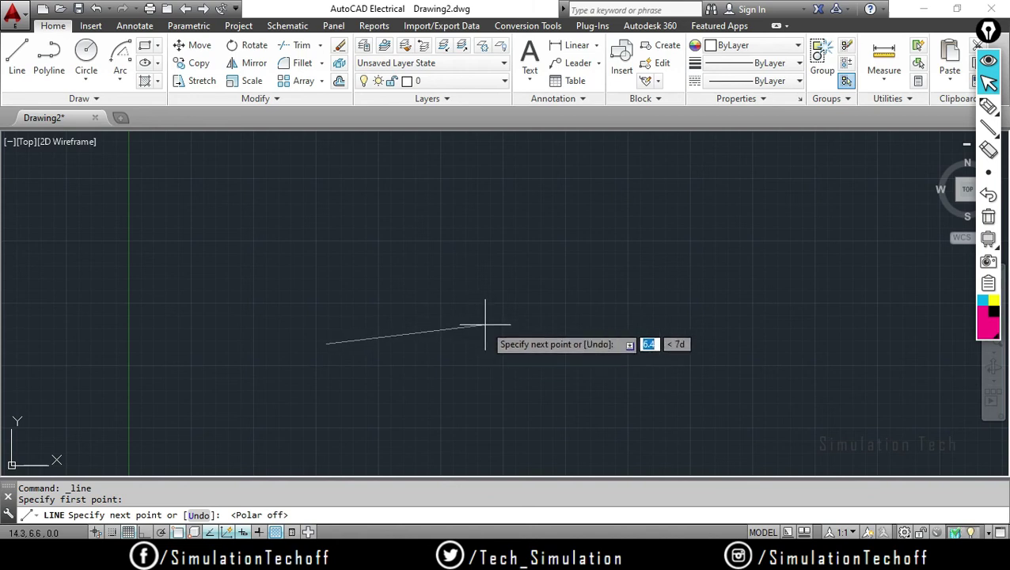
{"action": "type", "text": "00"}
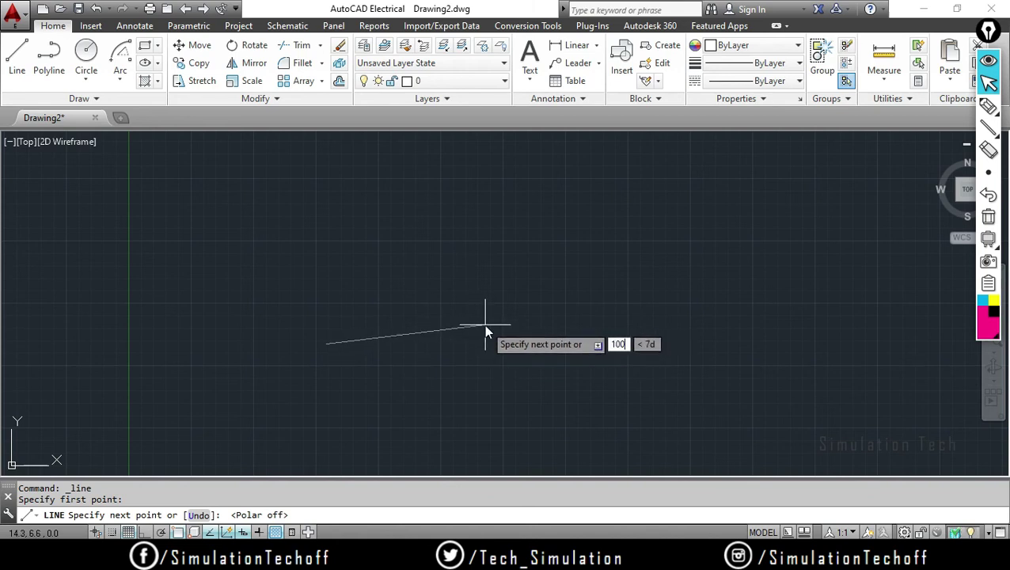
{"action": "key", "text": "Return"}
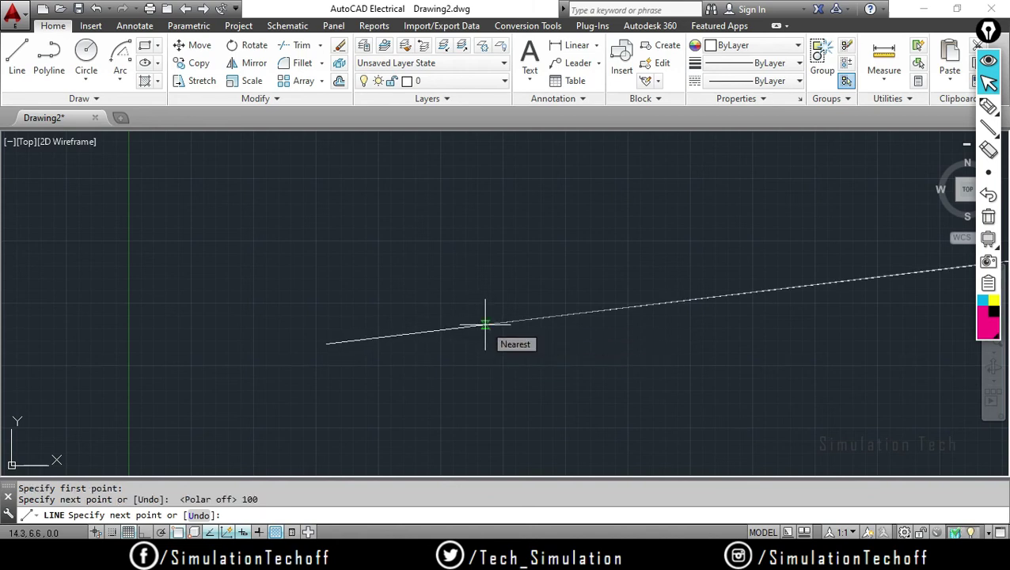
{"action": "scroll", "coordinate": [738, 307], "scroll_direction": "down", "scroll_amount": 5}
{"action": "scroll", "coordinate": [775, 288], "scroll_direction": "up", "scroll_amount": 3}
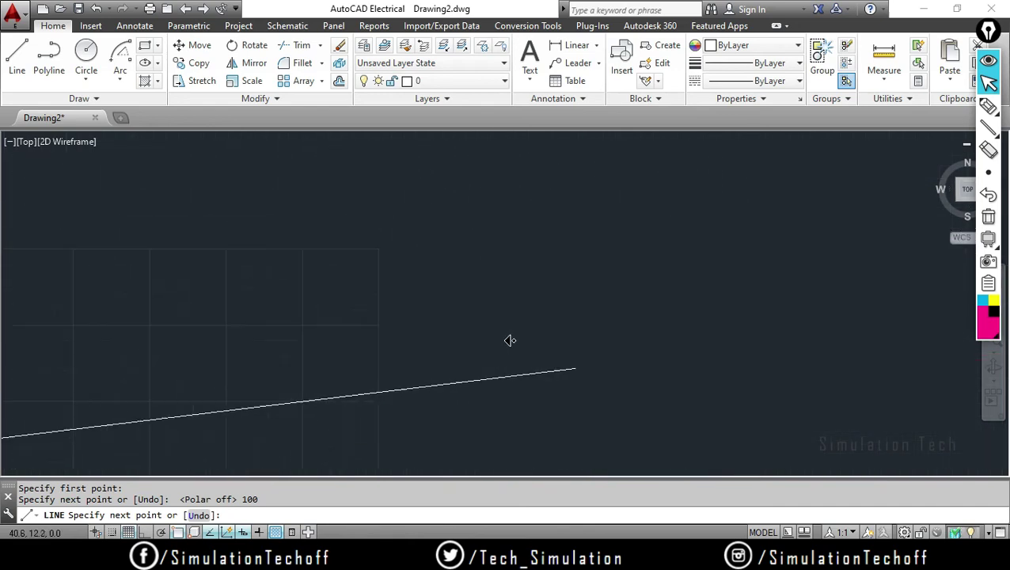
{"action": "scroll", "coordinate": [446, 405], "scroll_direction": "down", "scroll_amount": 3}
Step: Cancel the line command, delete the test line and pan toward the origin
{"action": "key", "text": "Escape"}
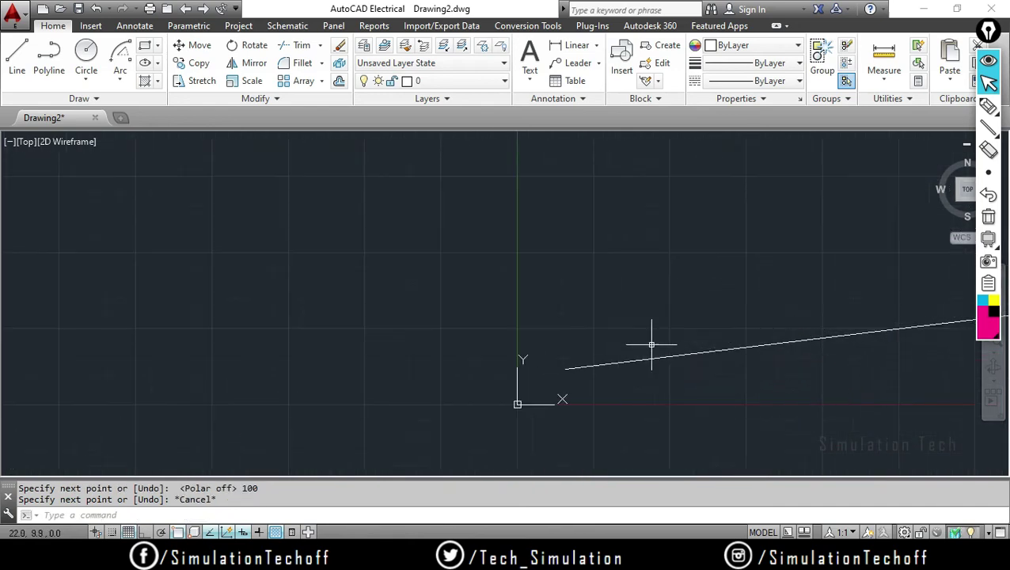
{"action": "left_click", "coordinate": [665, 358]}
{"action": "key", "text": "Delete"}
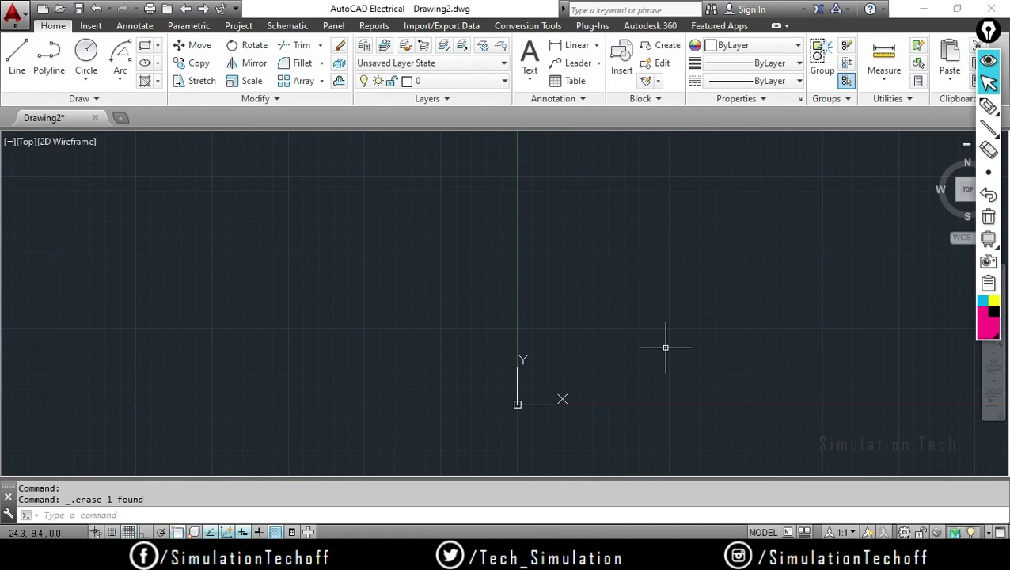
{"action": "scroll", "coordinate": [664, 347], "scroll_direction": "down", "scroll_amount": 2}
{"action": "mouse_move", "coordinate": [704, 320]}
{"action": "middle_mouse_down"}
{"action": "mouse_move", "coordinate": [504, 239]}
{"action": "mouse_move", "coordinate": [489, 264]}
{"action": "middle_mouse_up"}
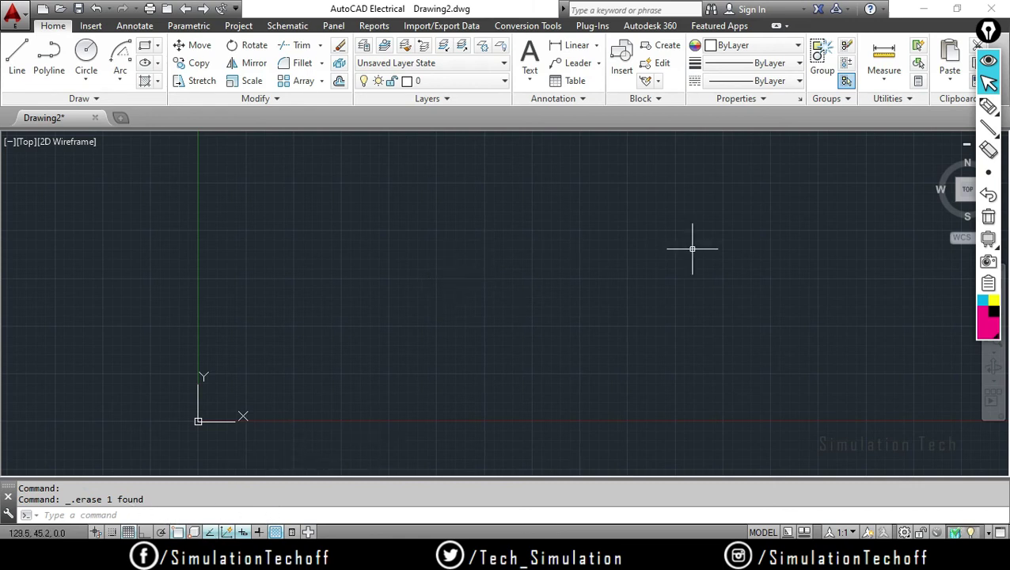
{"action": "middle_click_drag", "start_coordinate": [694, 251], "coordinate": [671, 277]}
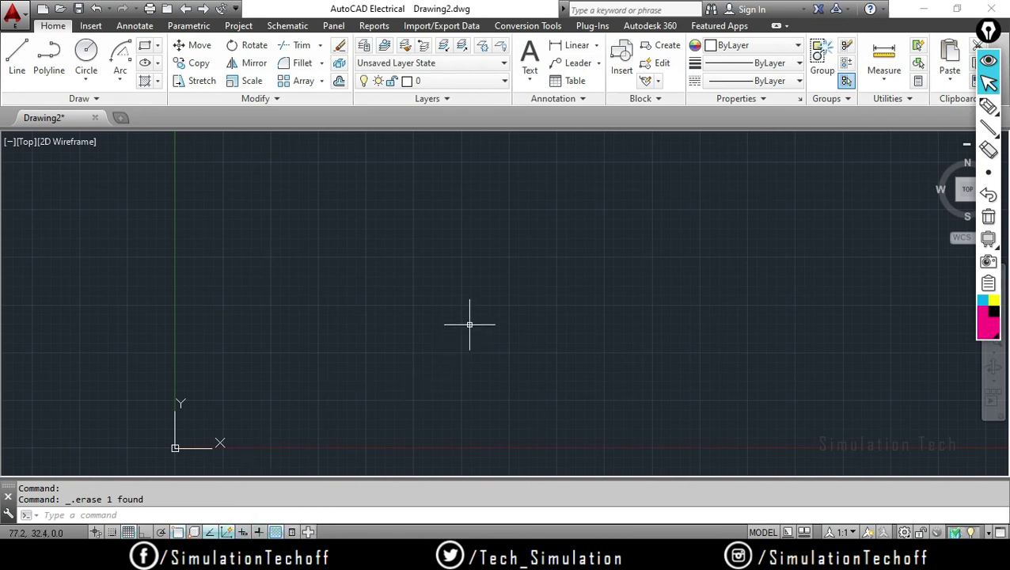
{"action": "type", "text": "L"}
{"action": "key", "text": "Return"}
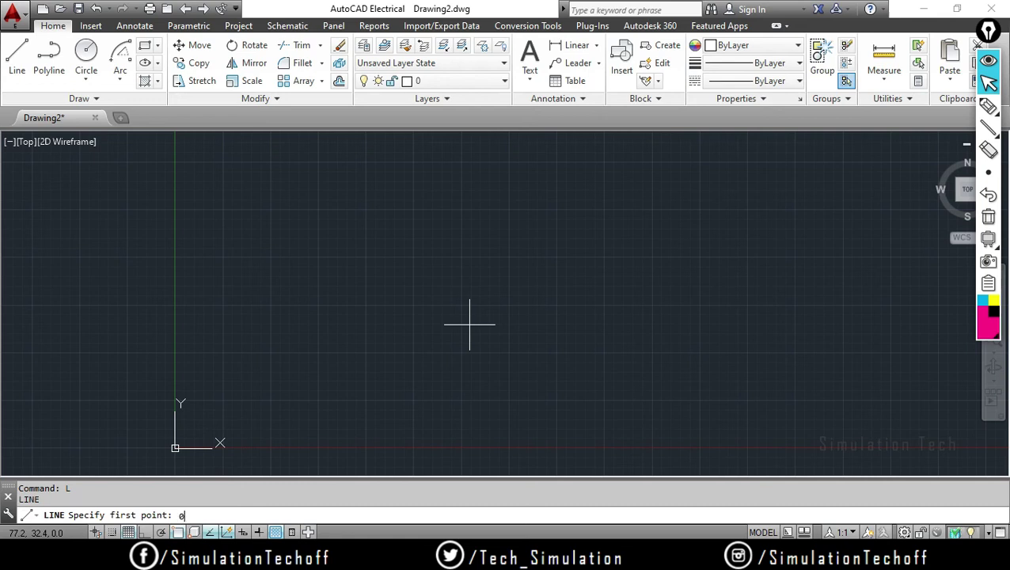
{"action": "key", "text": "Return"}
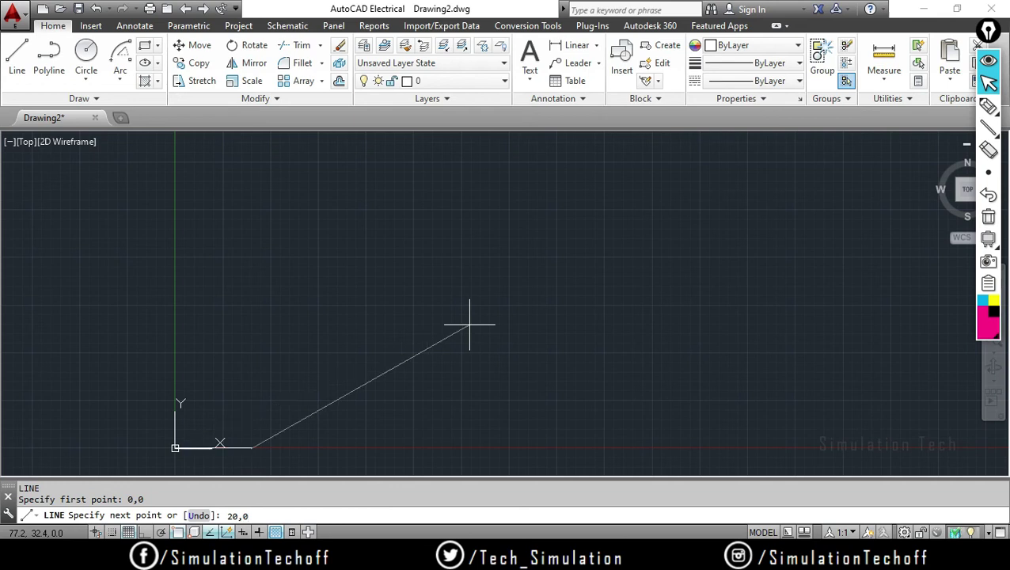
{"action": "key", "text": "Return"}
{"action": "scroll", "coordinate": [218, 427], "scroll_direction": "up", "scroll_amount": 5}
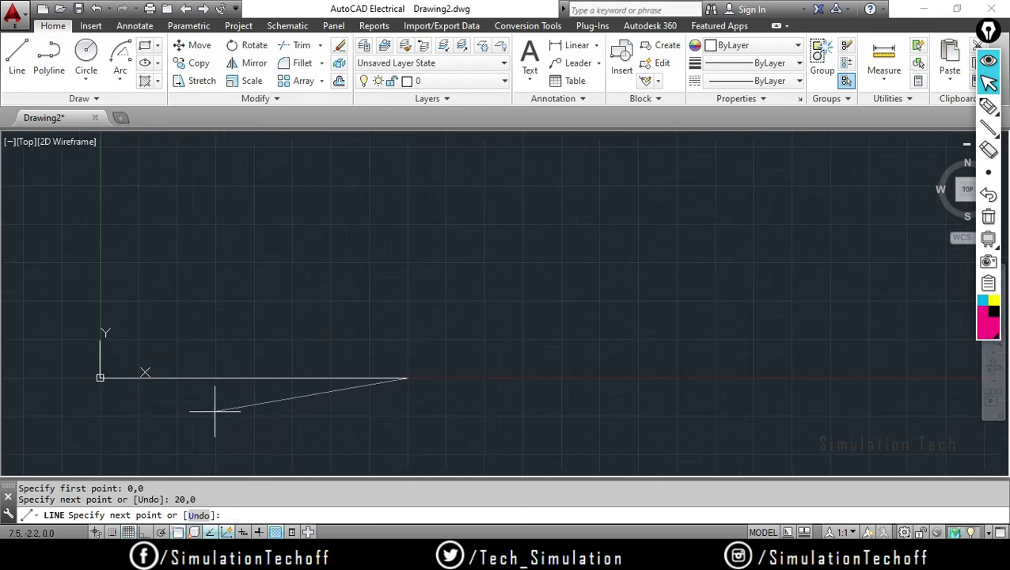
{"action": "scroll", "coordinate": [311, 354], "scroll_direction": "up", "scroll_amount": 2}
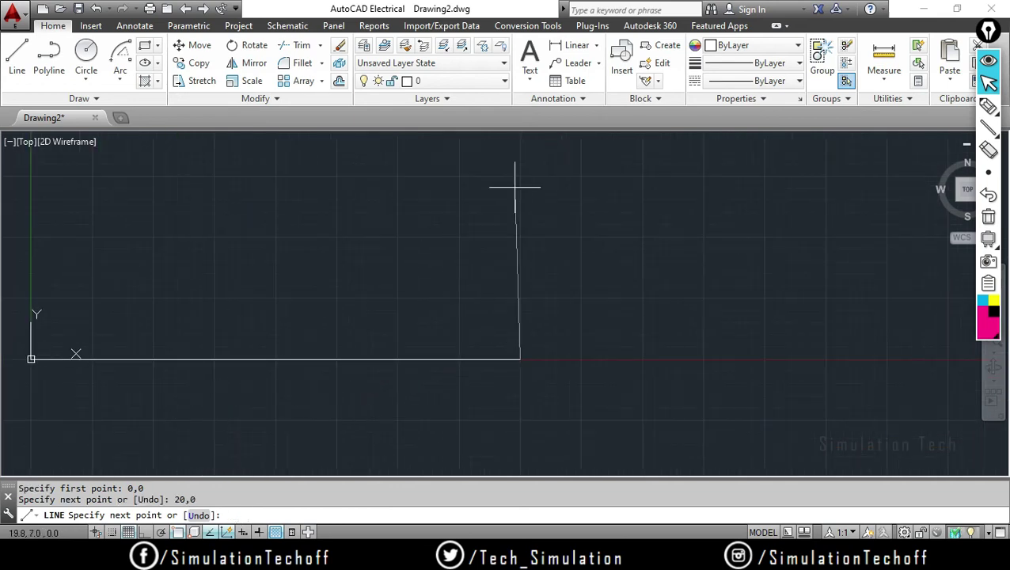
{"action": "key", "text": "Escape"}
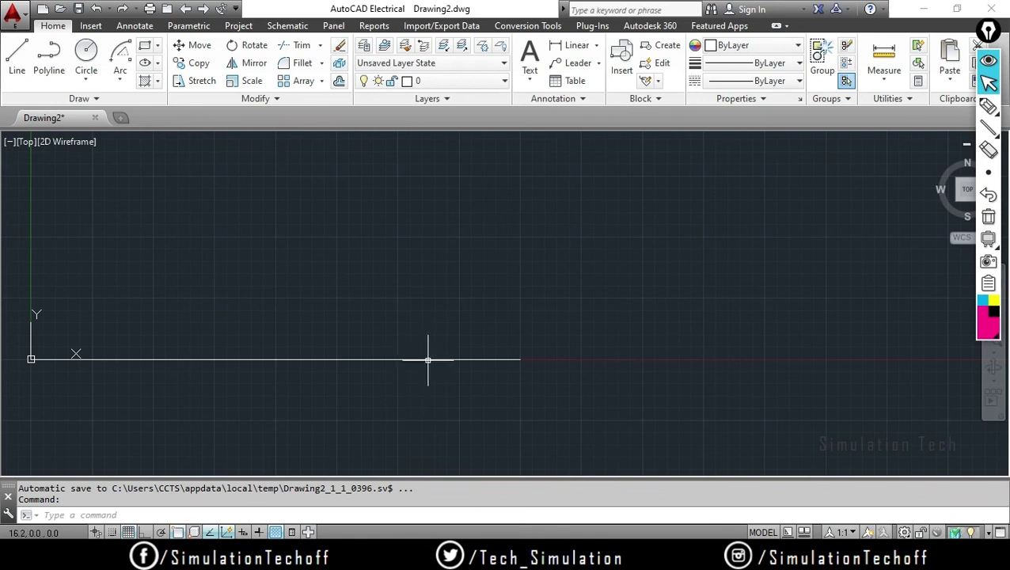
{"action": "left_click", "coordinate": [428, 360]}
{"action": "key", "text": "Delete"}
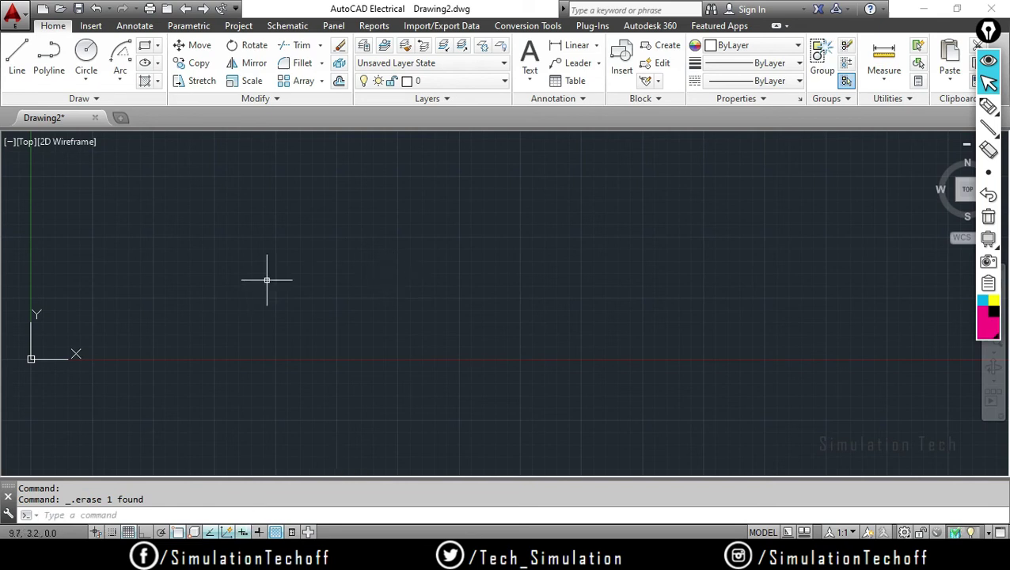
Step: Draw a 100-unit horizontal line at angle 0 from the origin 0,0
{"action": "key", "text": "l"}
{"action": "key", "text": "Return"}
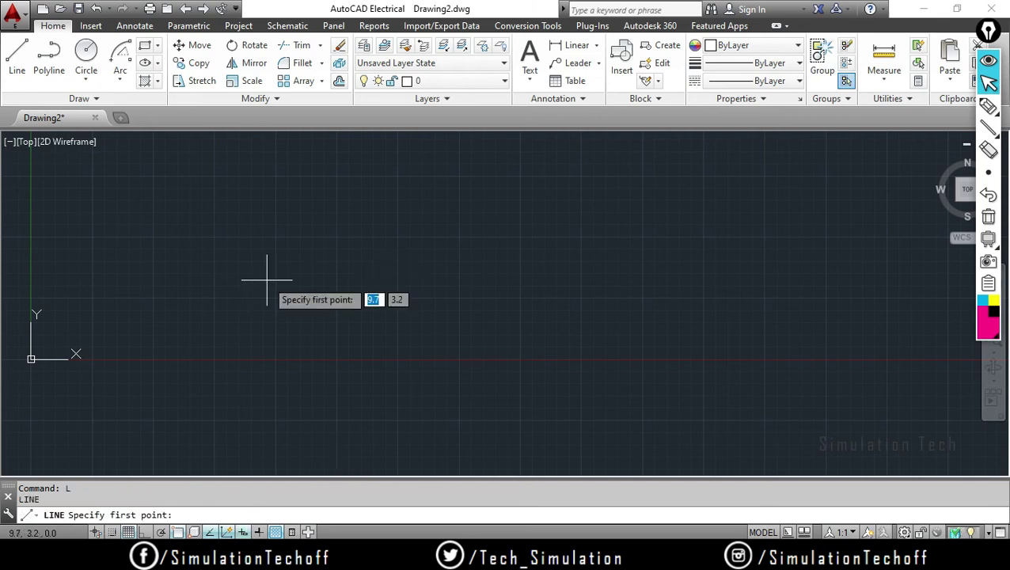
{"action": "type", "text": "0"}
{"action": "key", "text": "Tab"}
{"action": "type", "text": "0"}
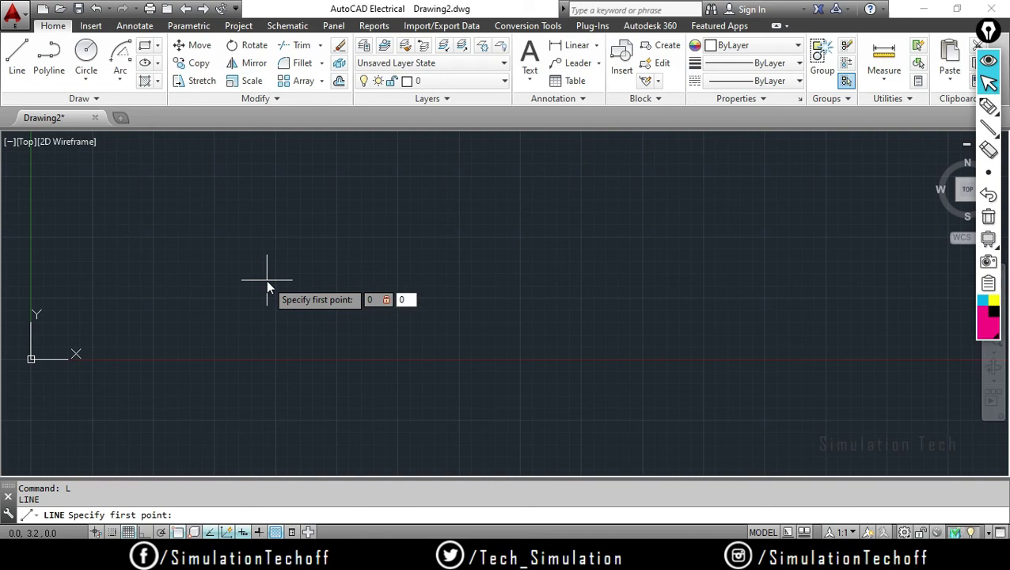
{"action": "key", "text": "Return"}
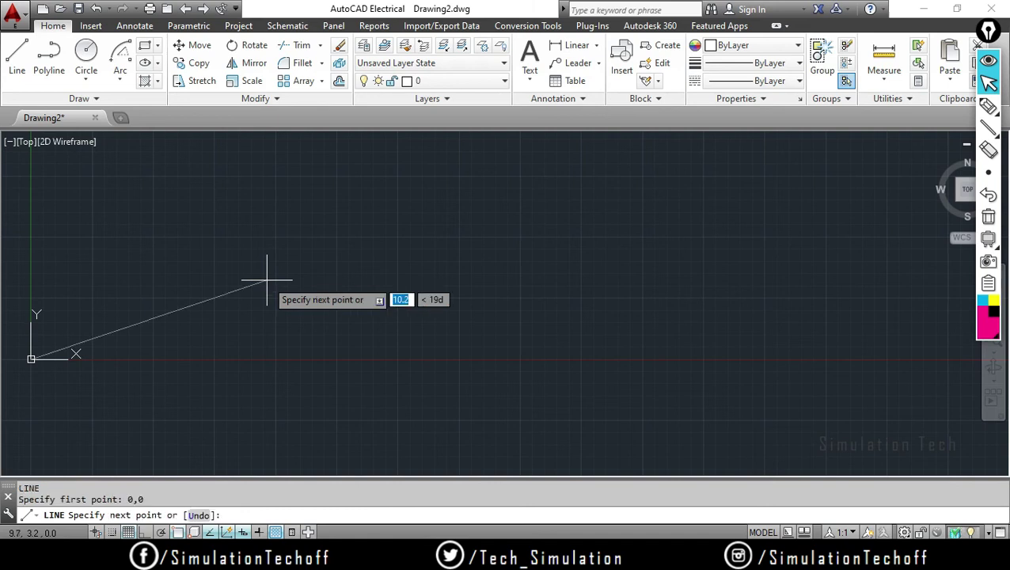
{"action": "type", "text": "10"}
{"action": "key", "text": "Tab"}
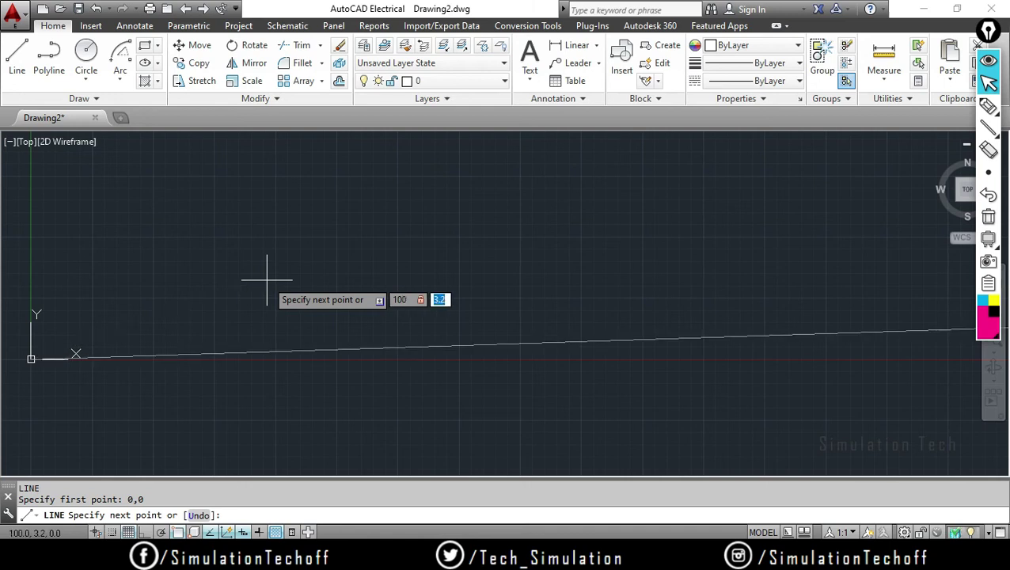
{"action": "type", "text": "0"}
{"action": "key", "text": "Return"}
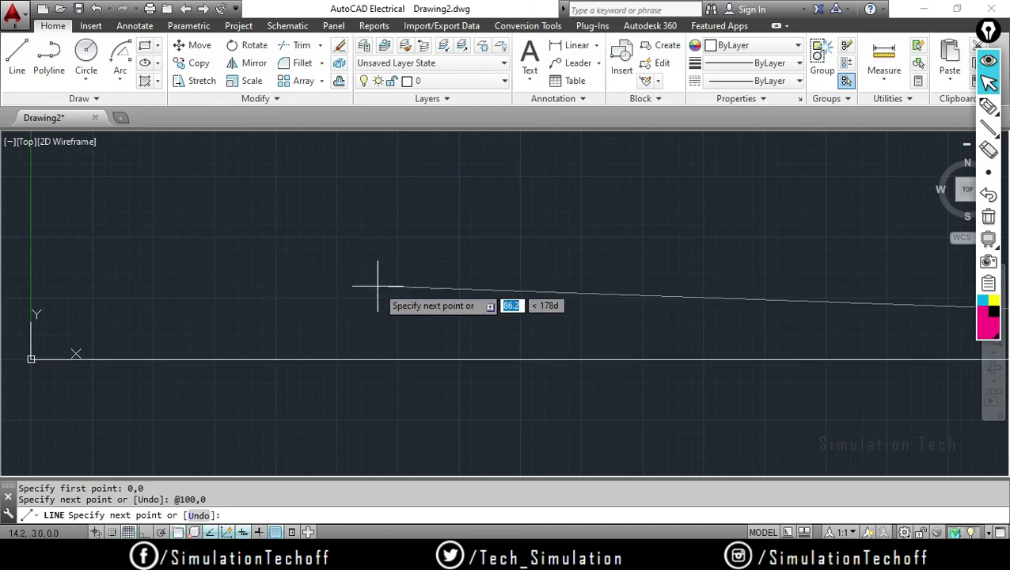
{"action": "key", "text": "Escape"}
Step: Recentre the view on the origin and erase the 100-unit trial line
{"action": "mouse_move", "coordinate": [656, 360]}
{"action": "middle_mouse_down"}
{"action": "mouse_move", "coordinate": [584, 428]}
{"action": "mouse_move", "coordinate": [475, 443]}
{"action": "middle_mouse_up"}
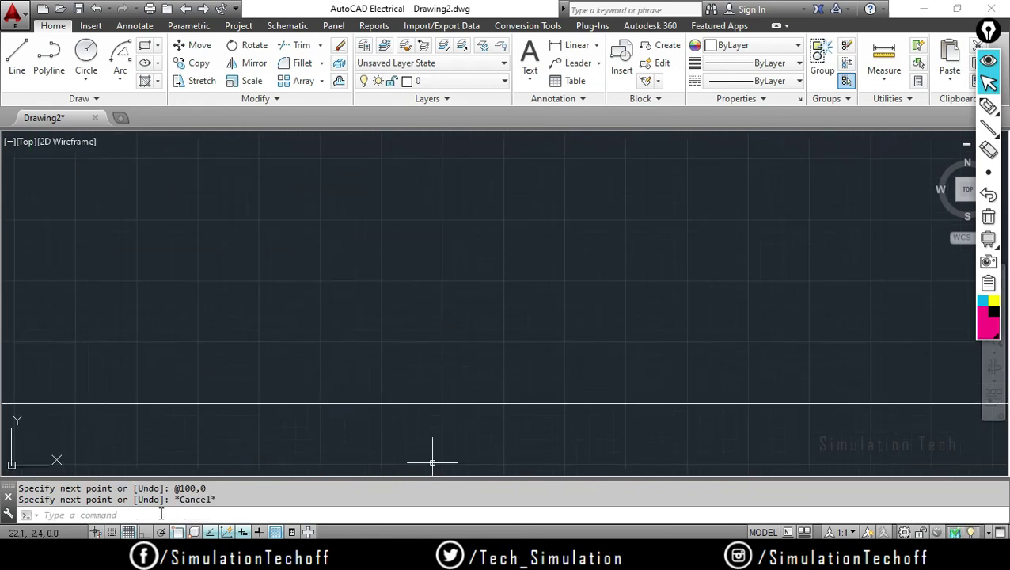
{"action": "scroll", "coordinate": [643, 311], "scroll_direction": "up", "scroll_amount": 2}
{"action": "middle_click_drag", "start_coordinate": [621, 463], "coordinate": [618, 276]}
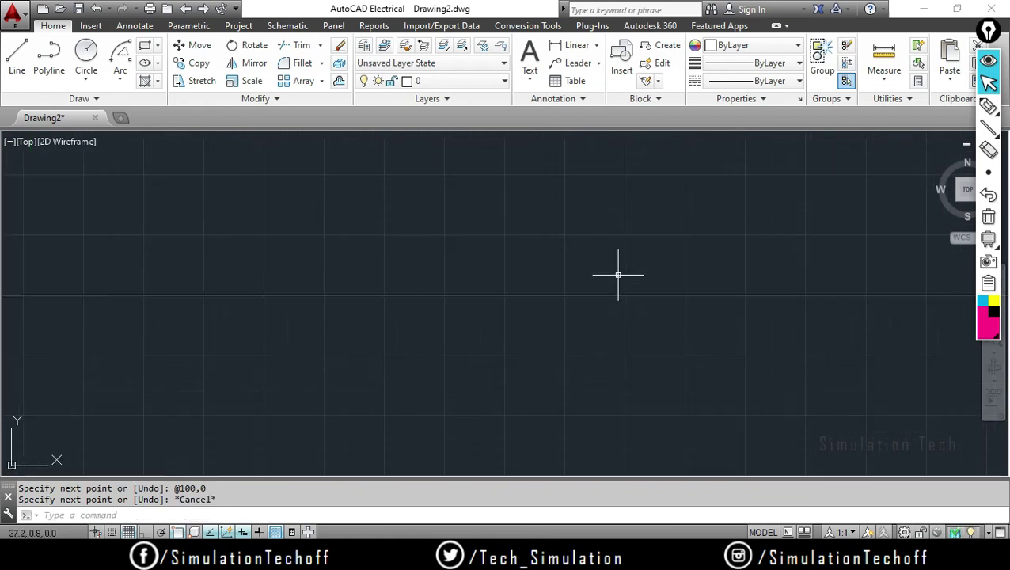
{"action": "left_click", "coordinate": [656, 279]}
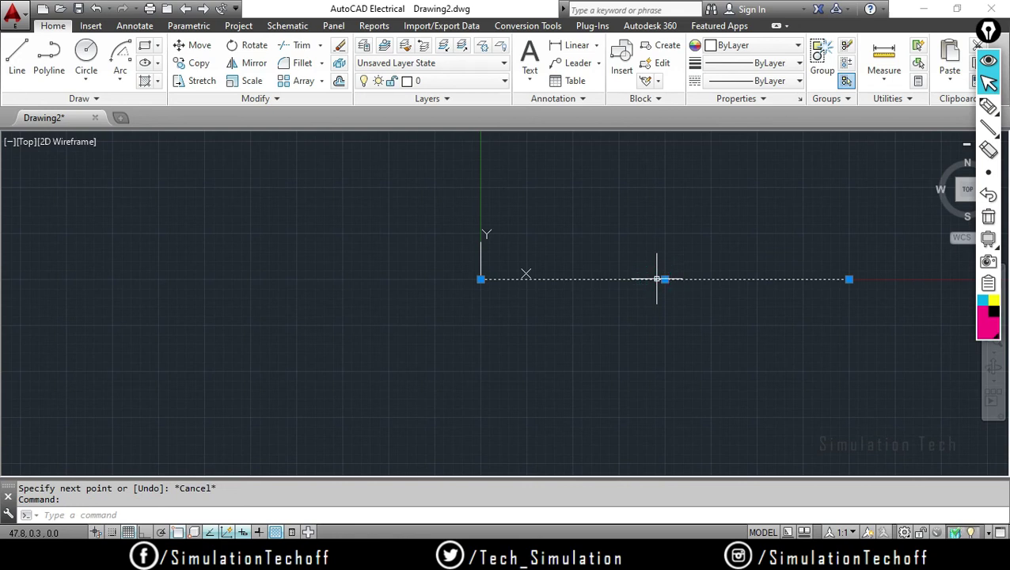
{"action": "key", "text": "Delete"}
{"action": "scroll", "coordinate": [544, 272], "scroll_direction": "up", "scroll_amount": 4}
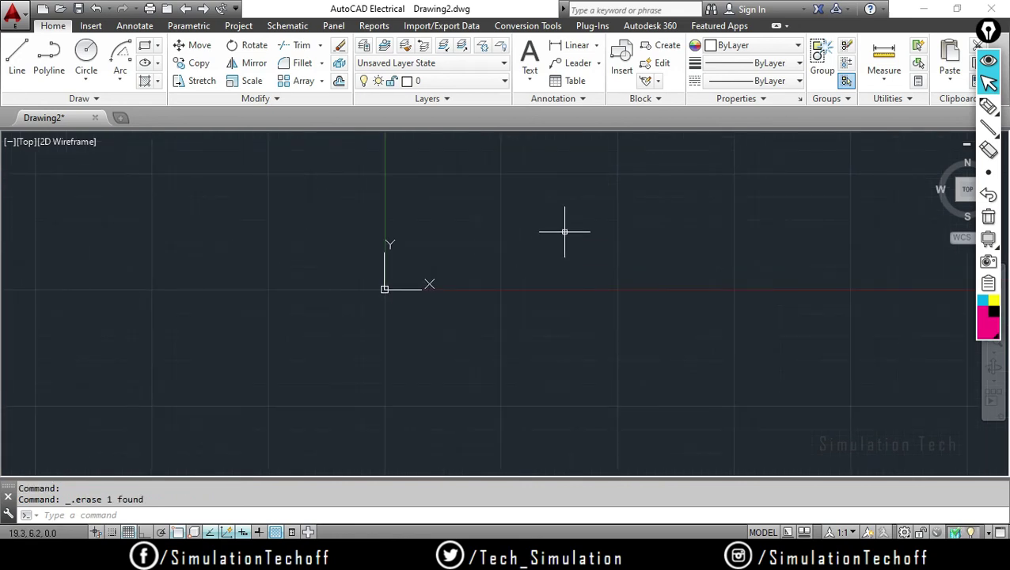
Step: Restart LINE at 0,0 and draw the 100-unit horizontal base segment
{"action": "type", "text": ";l"}
{"action": "key", "text": "Return"}
{"action": "key", "text": "Escape"}
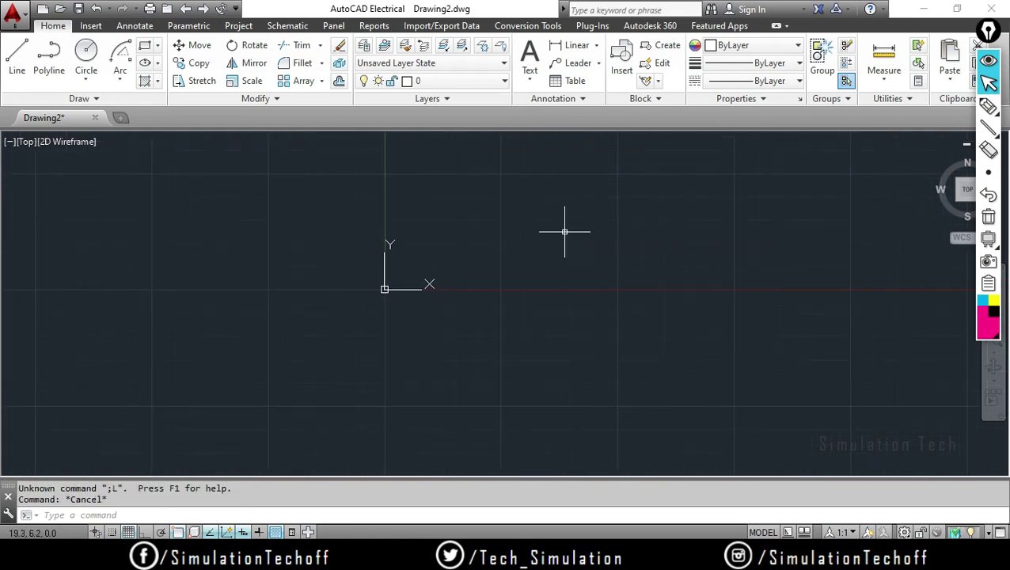
{"action": "type", "text": "l"}
{"action": "key", "text": "Return"}
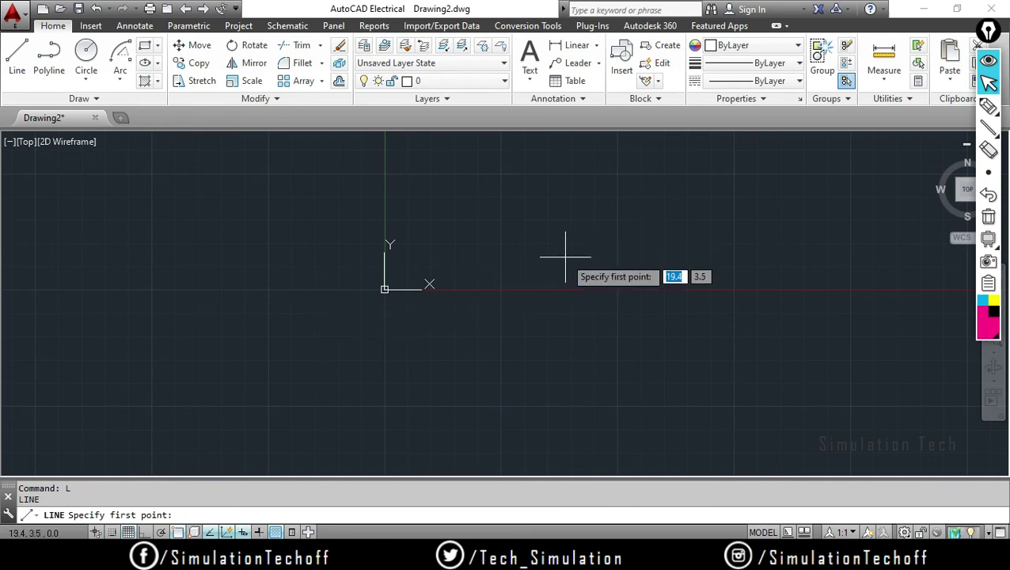
{"action": "type", "text": "0,0"}
{"action": "key", "text": "Return"}
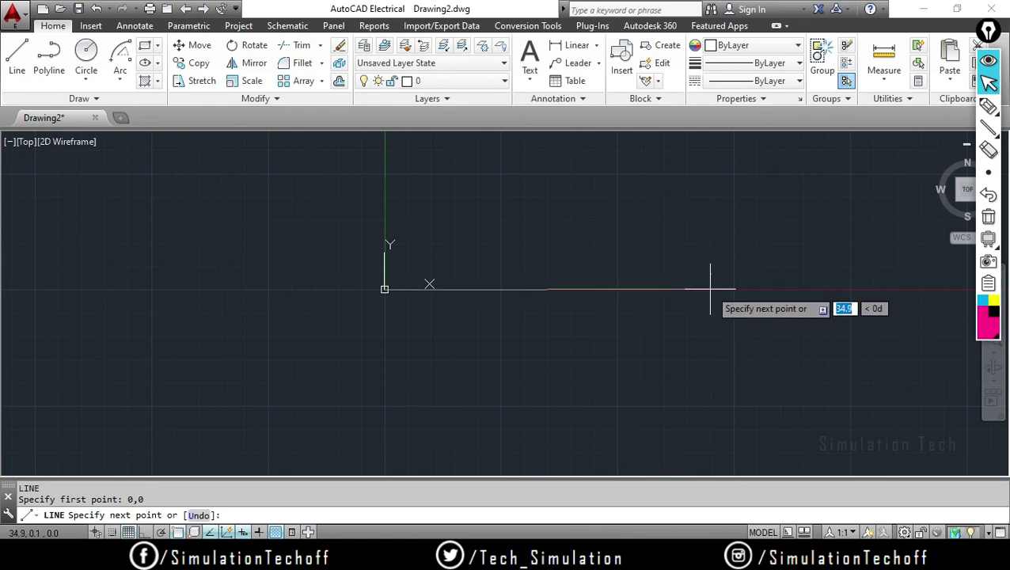
{"action": "type", "text": "100"}
{"action": "key", "text": "Return"}
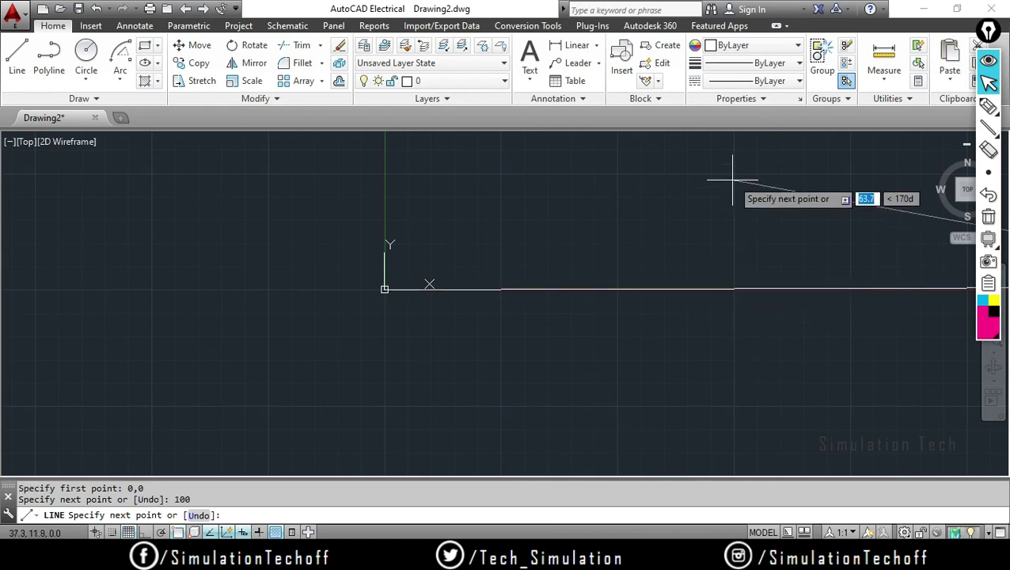
Step: Continue the outline with segments of 10 up, 50 left, 100 up, 50 right, 10 up
{"action": "scroll", "coordinate": [333, 420], "scroll_direction": "down", "scroll_amount": 5}
{"action": "scroll", "coordinate": [468, 329], "scroll_direction": "up", "scroll_amount": 4}
{"action": "scroll", "coordinate": [475, 324], "scroll_direction": "down", "scroll_amount": 3}
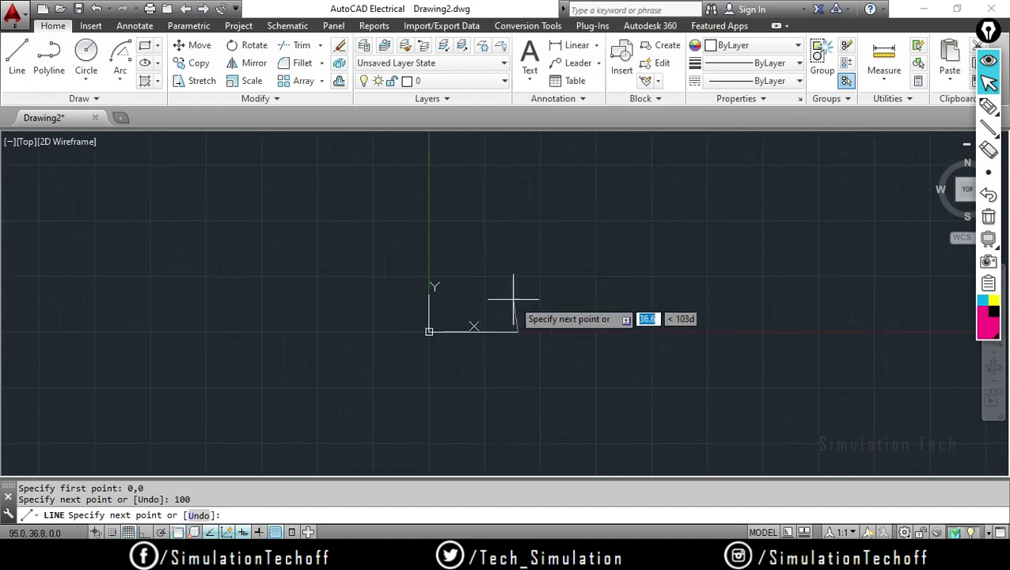
{"action": "type", "text": "10"}
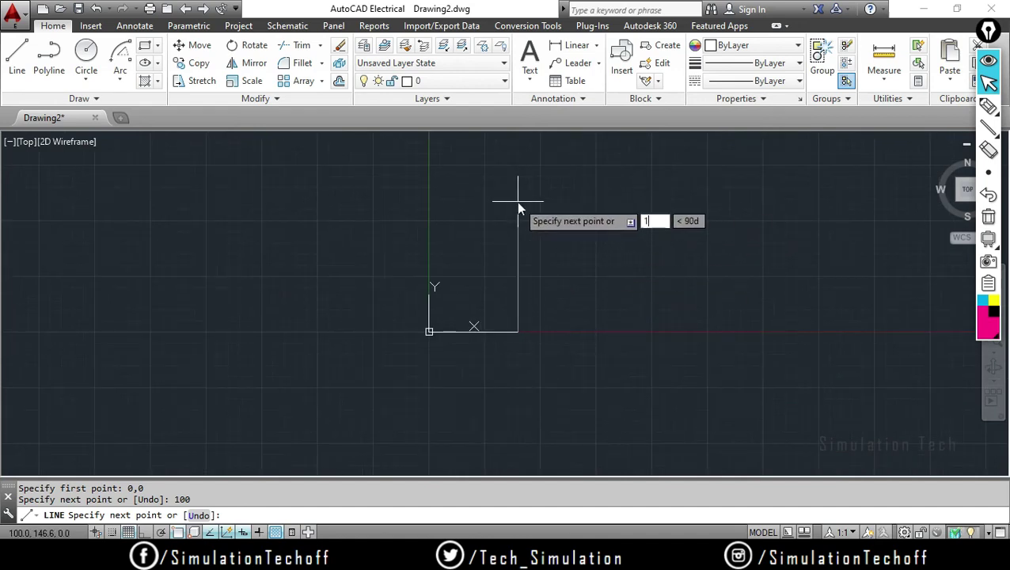
{"action": "key", "text": "Return"}
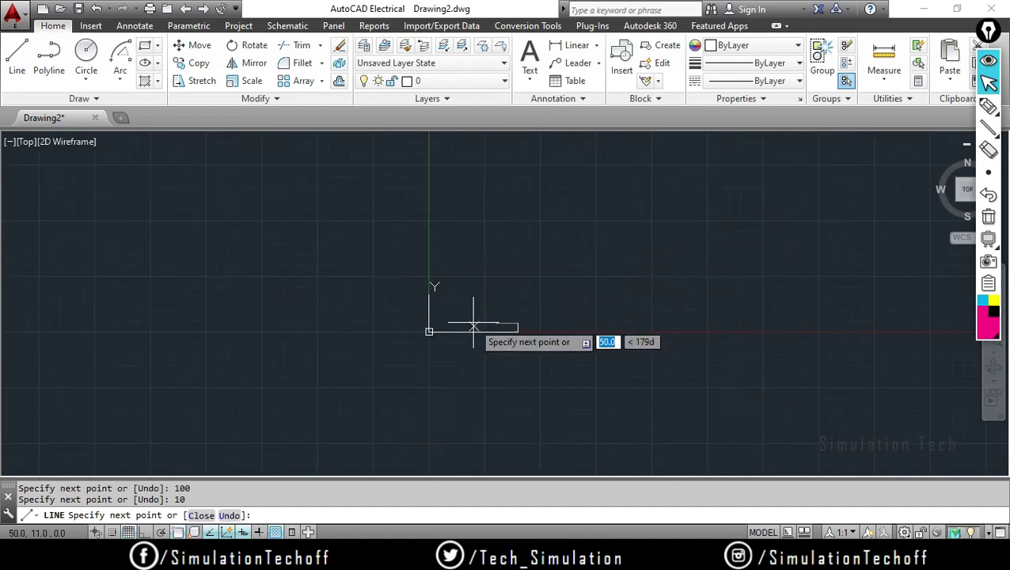
{"action": "type", "text": "50"}
{"action": "key", "text": "Return"}
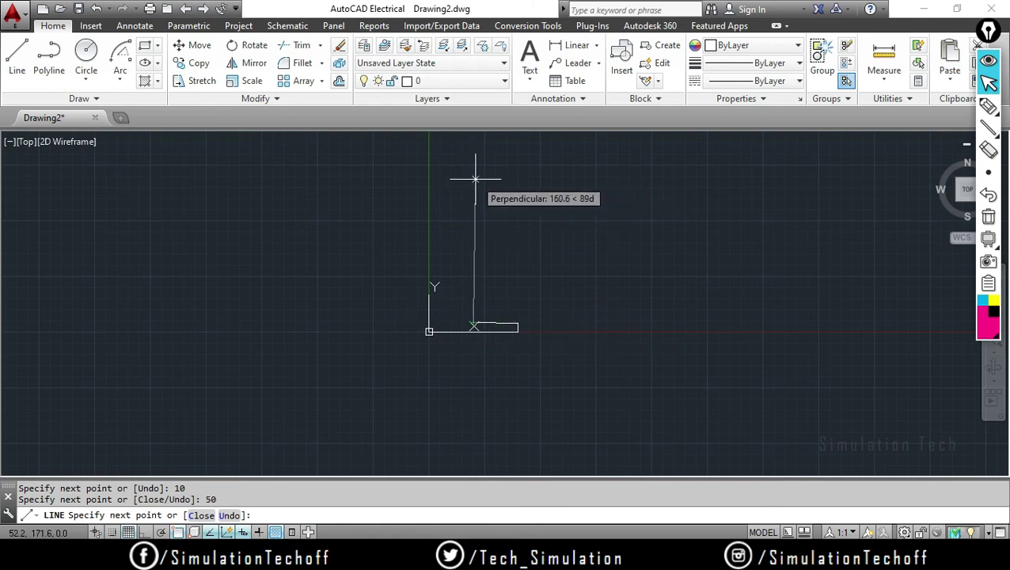
{"action": "type", "text": "100"}
{"action": "key", "text": "Return"}
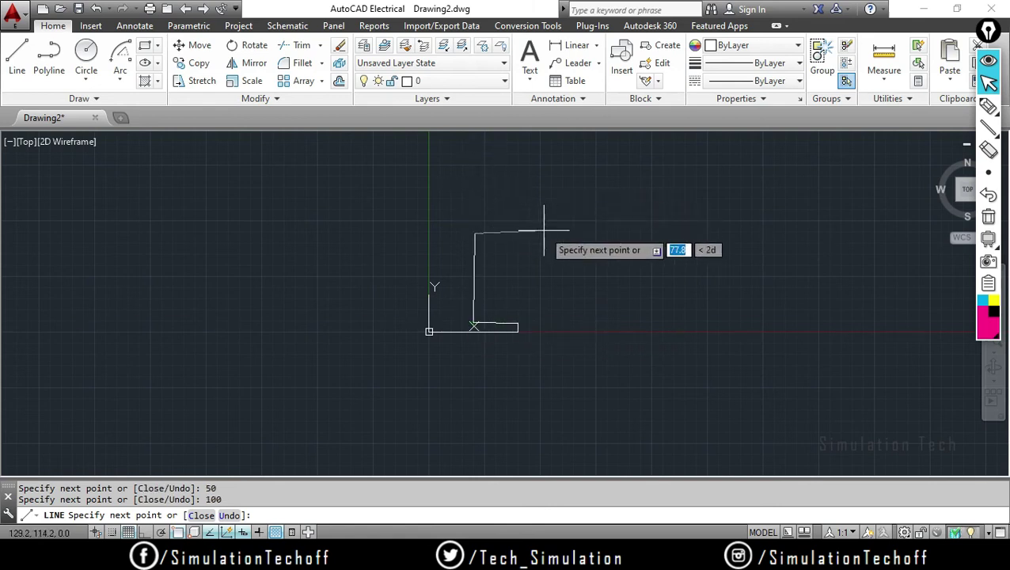
{"action": "type", "text": "50"}
{"action": "key", "text": "Return"}
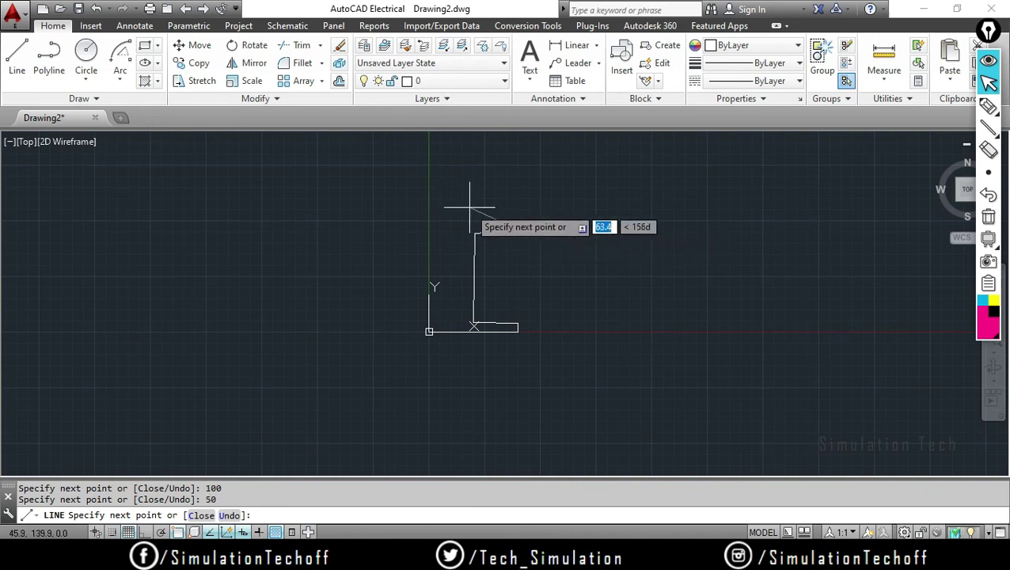
{"action": "type", "text": "10"}
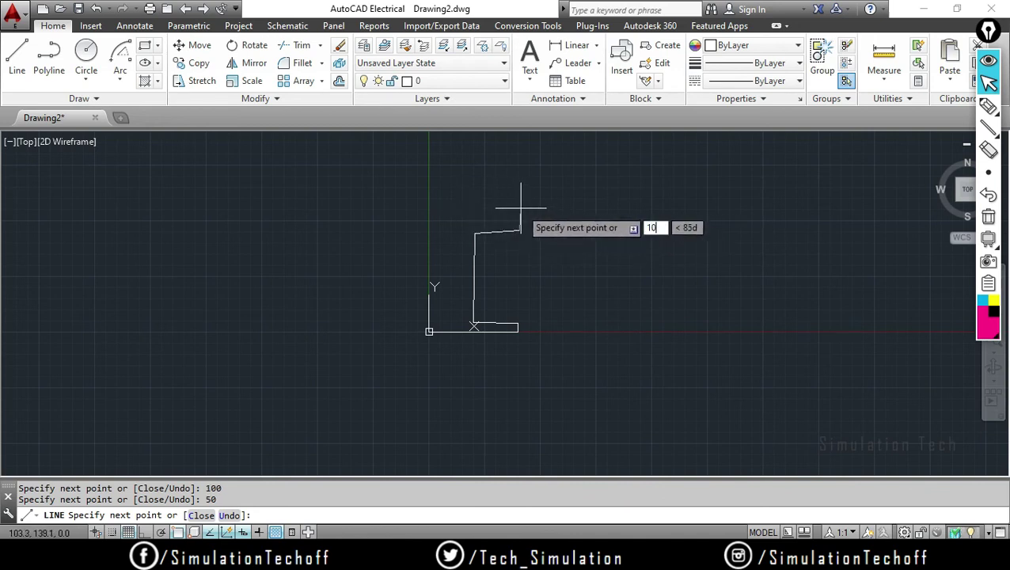
{"action": "key", "text": "Return"}
{"action": "key", "text": "Escape"}
Step: Window-select the stepped half-profile and delete it
{"action": "scroll", "coordinate": [509, 247], "scroll_direction": "down", "scroll_amount": 1}
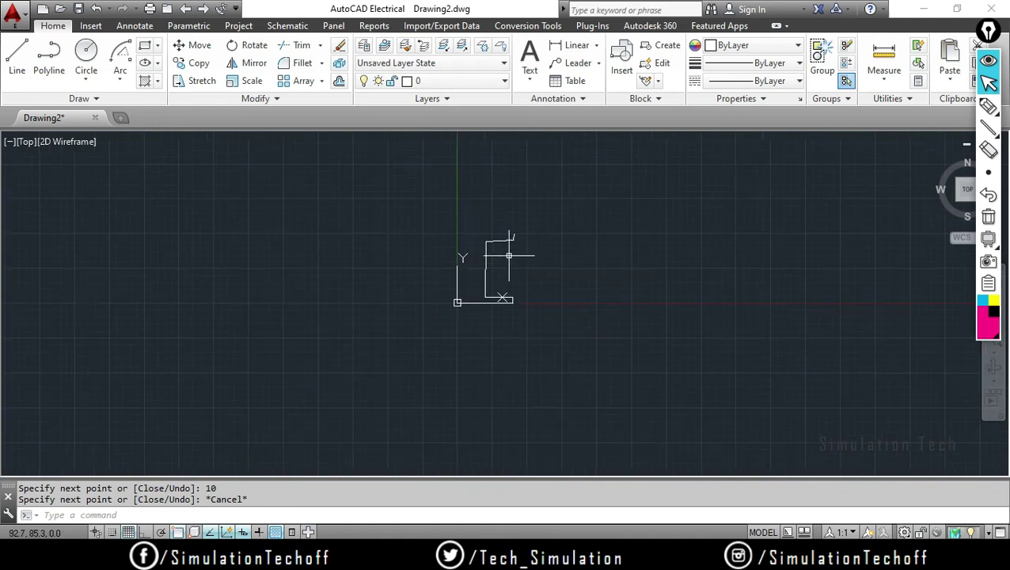
{"action": "scroll", "coordinate": [496, 266], "scroll_direction": "down", "scroll_amount": 1}
{"action": "scroll", "coordinate": [522, 269], "scroll_direction": "up", "scroll_amount": 6}
{"action": "mouse_move", "coordinate": [517, 229]}
{"action": "middle_mouse_down"}
{"action": "mouse_move", "coordinate": [530, 424]}
{"action": "mouse_move", "coordinate": [552, 236]}
{"action": "mouse_move", "coordinate": [551, 294]}
{"action": "middle_mouse_up"}
{"action": "scroll", "coordinate": [552, 293], "scroll_direction": "down", "scroll_amount": 3}
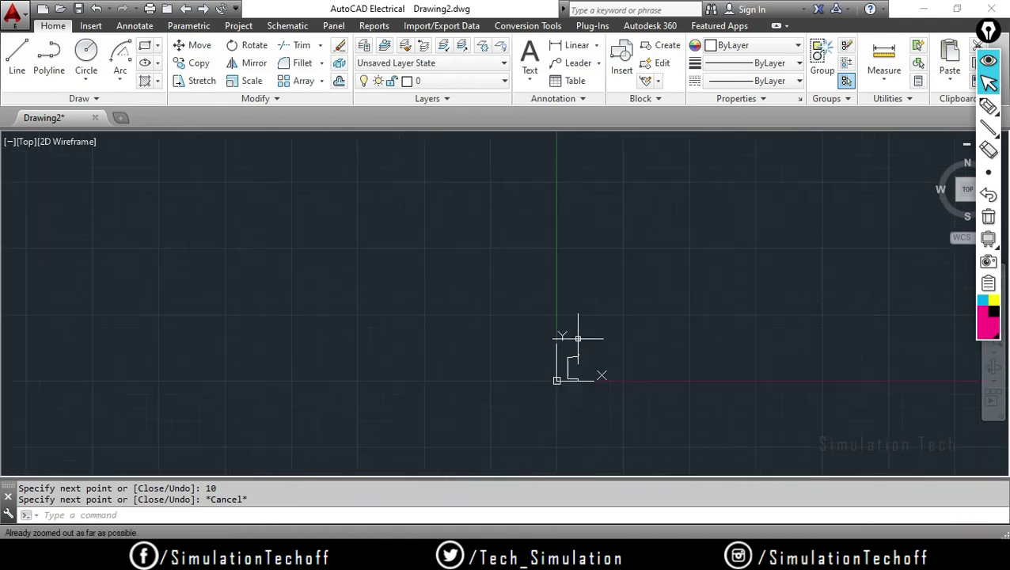
{"action": "scroll", "coordinate": [577, 333], "scroll_direction": "down", "scroll_amount": 4}
{"action": "scroll", "coordinate": [561, 322], "scroll_direction": "up", "scroll_amount": 8}
{"action": "scroll", "coordinate": [449, 319], "scroll_direction": "up", "scroll_amount": 2}
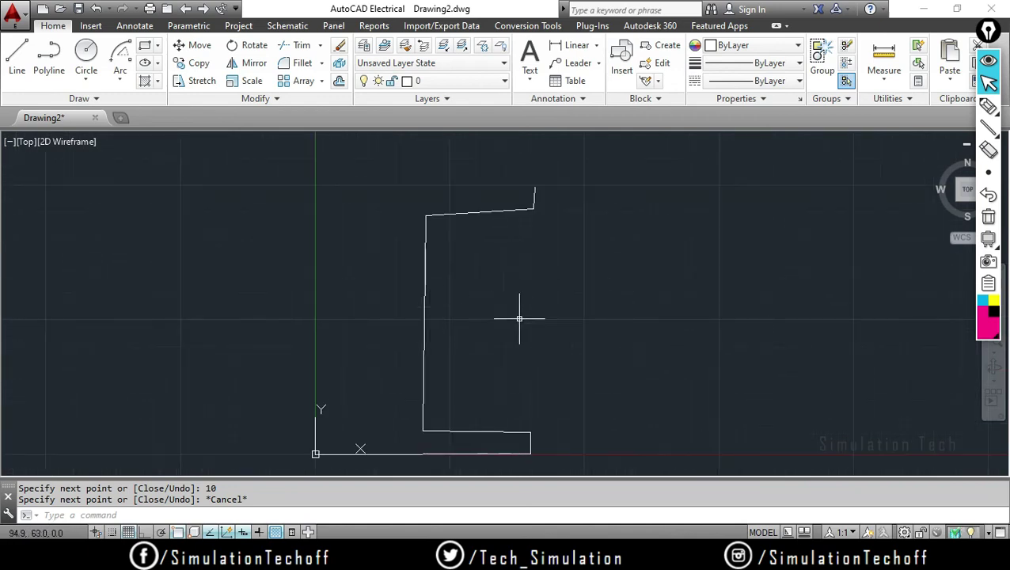
{"action": "middle_click_drag", "start_coordinate": [478, 333], "coordinate": [487, 315]}
{"action": "left_click", "coordinate": [574, 472]}
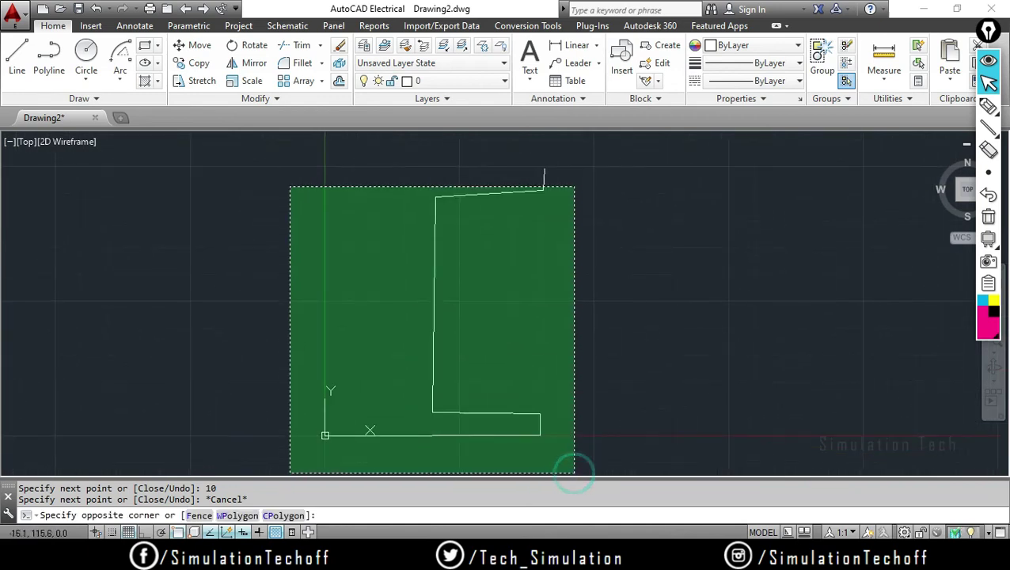
{"action": "left_click", "coordinate": [291, 149]}
{"action": "key", "text": "Delete"}
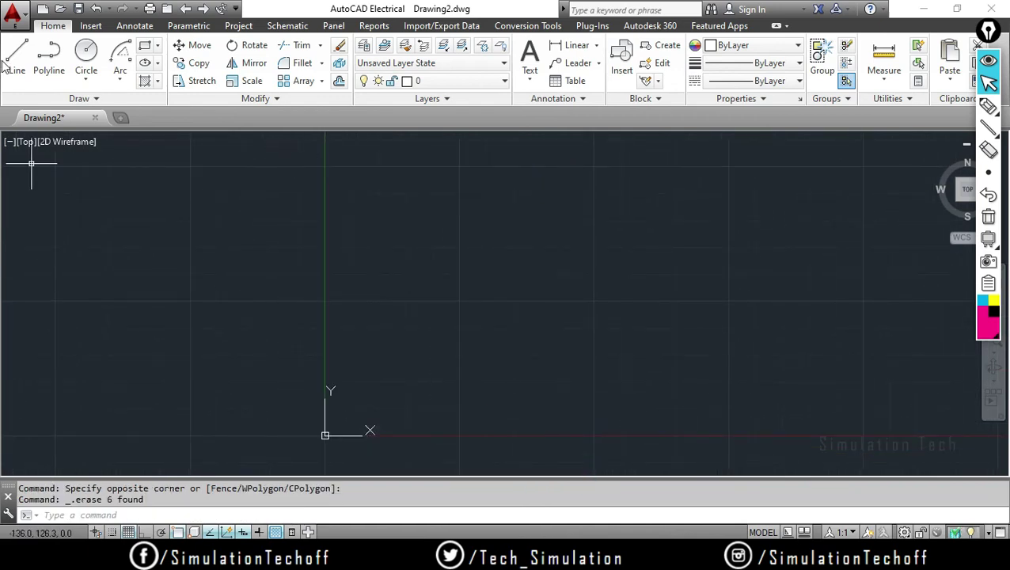
Step: With Ortho on, draw the 100 base, 10 up, 45 left and 80-unit web segments
{"action": "left_click", "coordinate": [17, 54]}
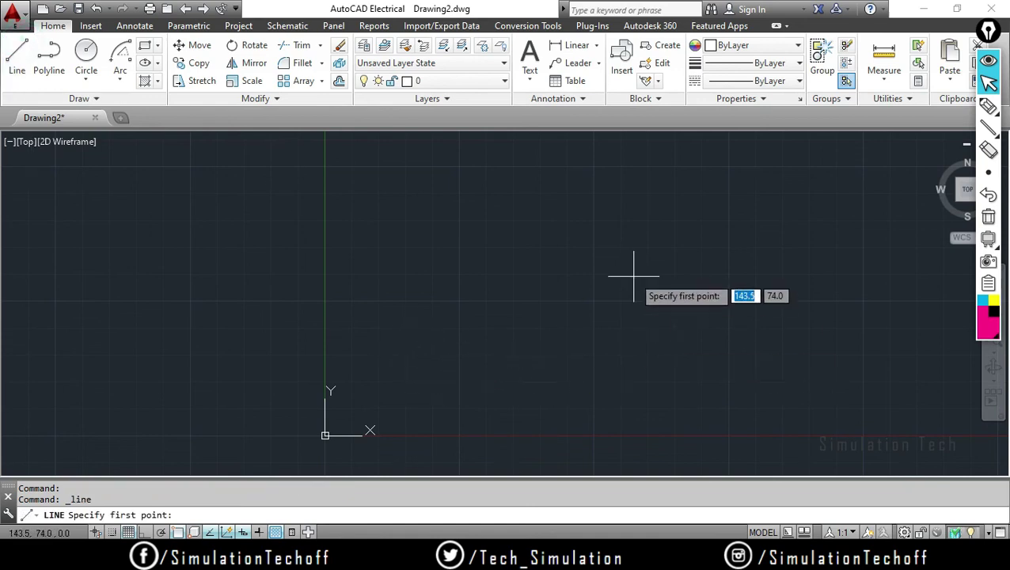
{"action": "key", "text": "F8"}
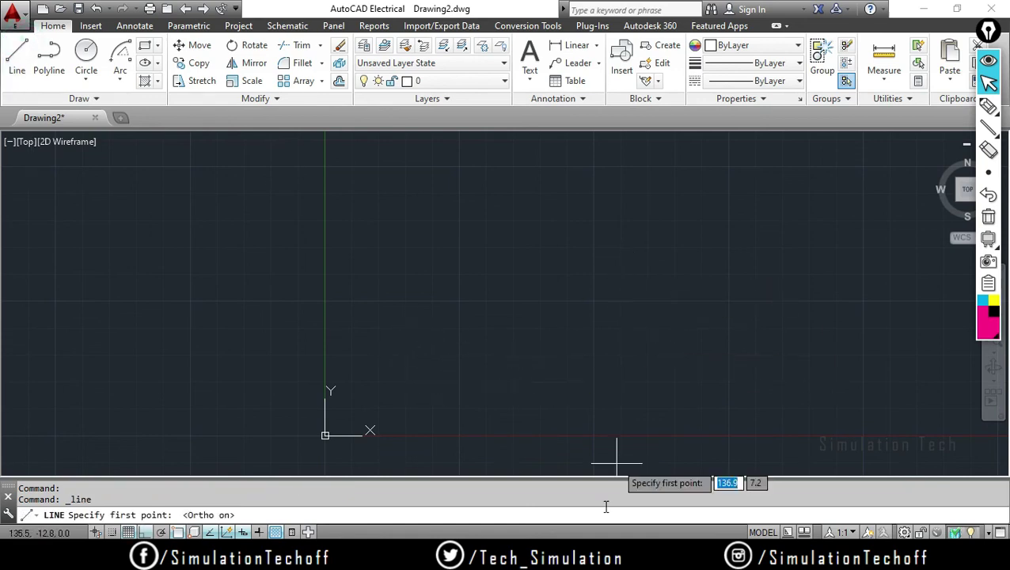
{"action": "middle_click_drag", "start_coordinate": [649, 316], "coordinate": [391, 333]}
{"action": "left_click", "coordinate": [297, 311]}
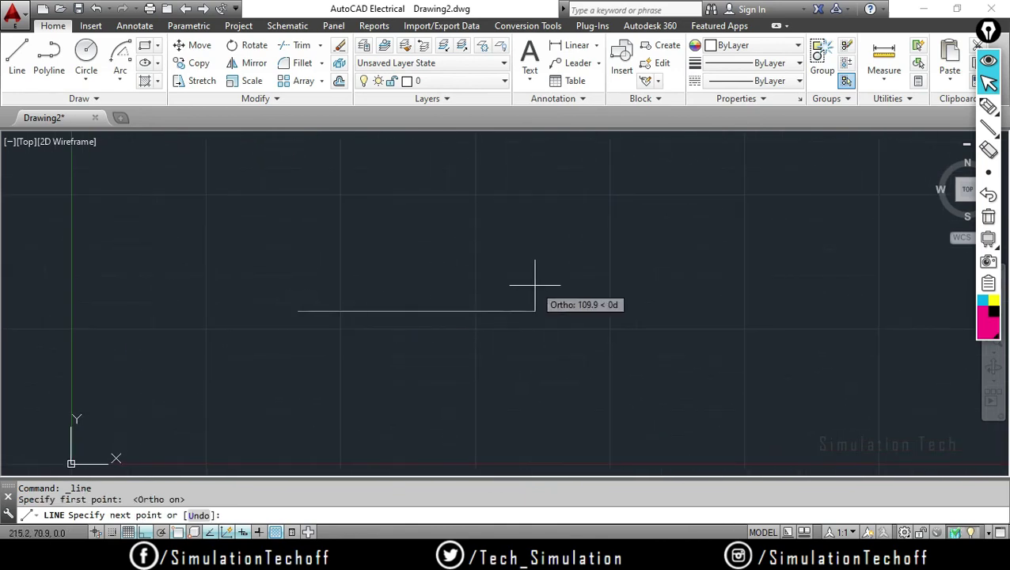
{"action": "type", "text": "100"}
{"action": "key", "text": "Return"}
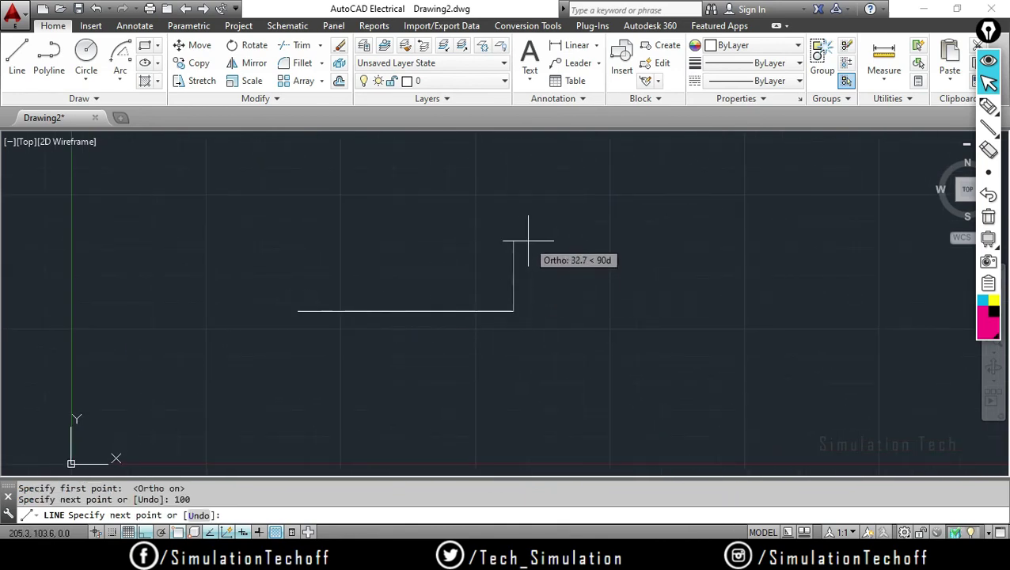
{"action": "type", "text": "10"}
{"action": "key", "text": "Return"}
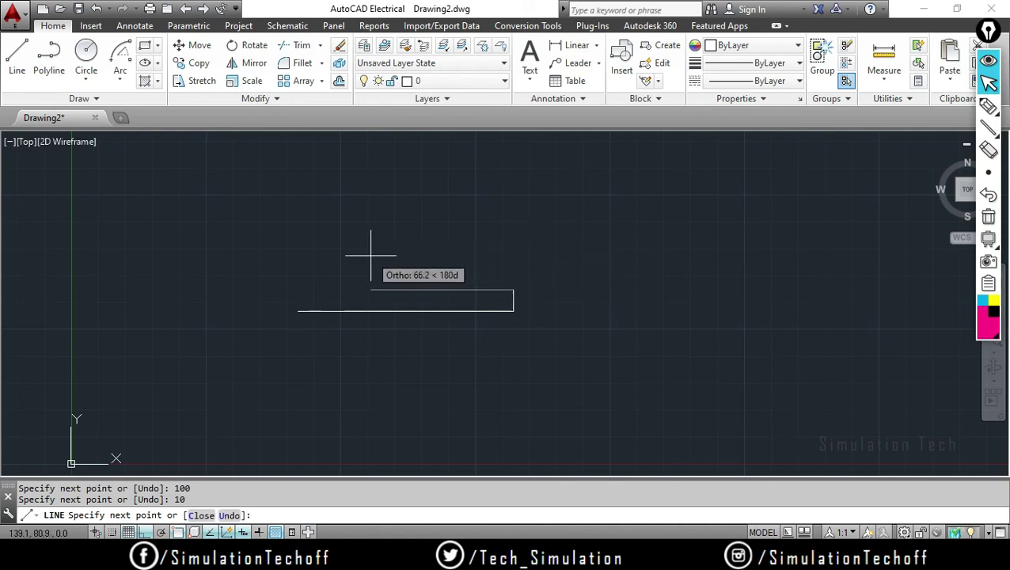
{"action": "type", "text": "45"}
{"action": "key", "text": "Return"}
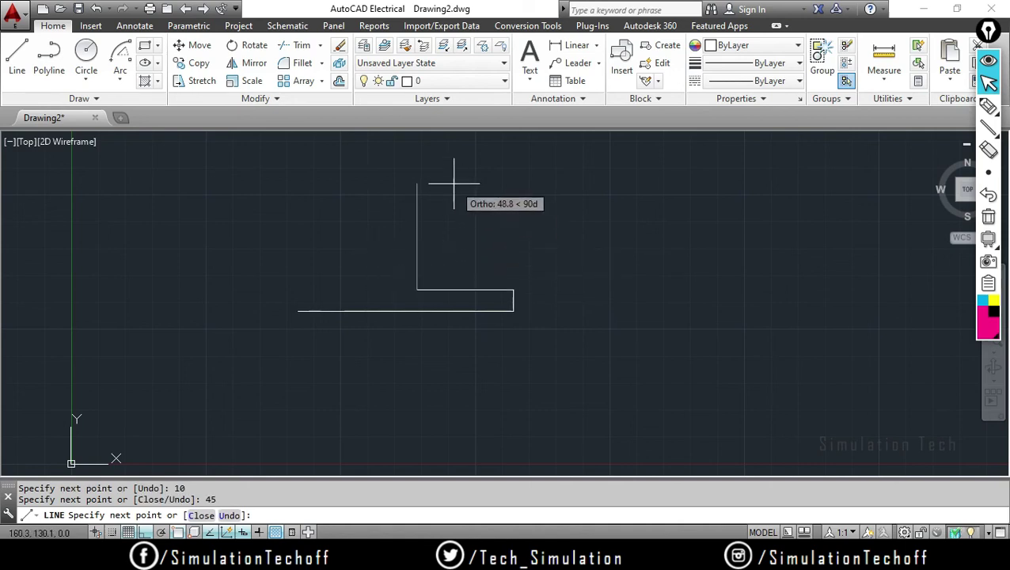
{"action": "type", "text": "80"}
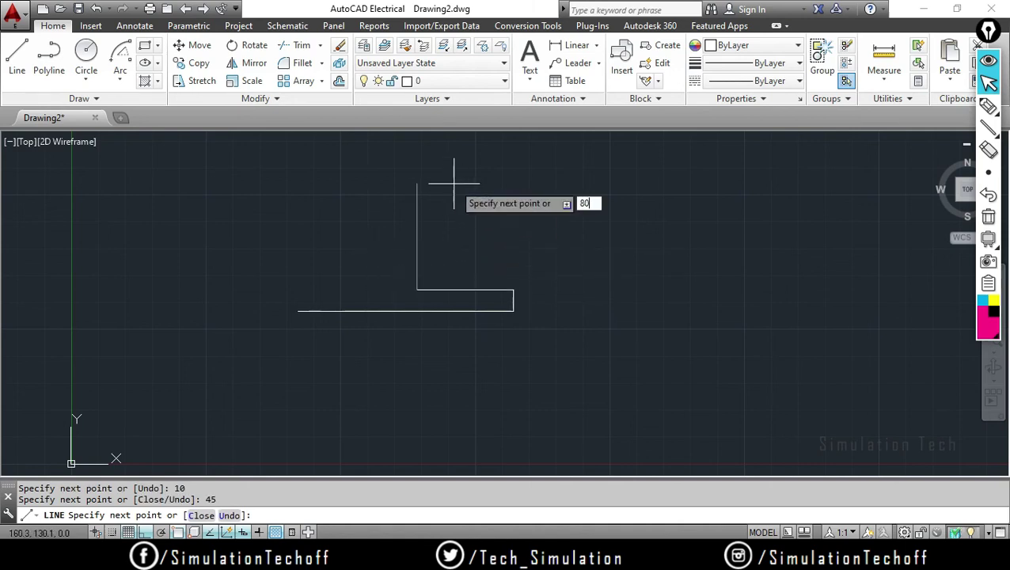
{"action": "key", "text": "Return"}
Step: Complete the top flange with segments 40, 10, 40, 40, 10, 40 and finish the line
{"action": "middle_click_drag", "start_coordinate": [546, 188], "coordinate": [537, 310]}
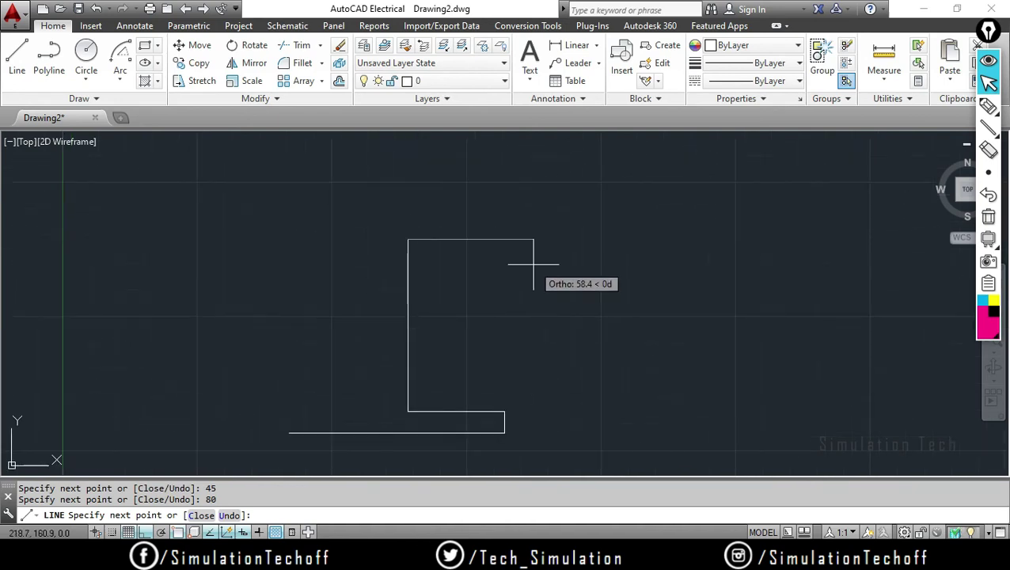
{"action": "type", "text": "40"}
{"action": "key", "text": "Return"}
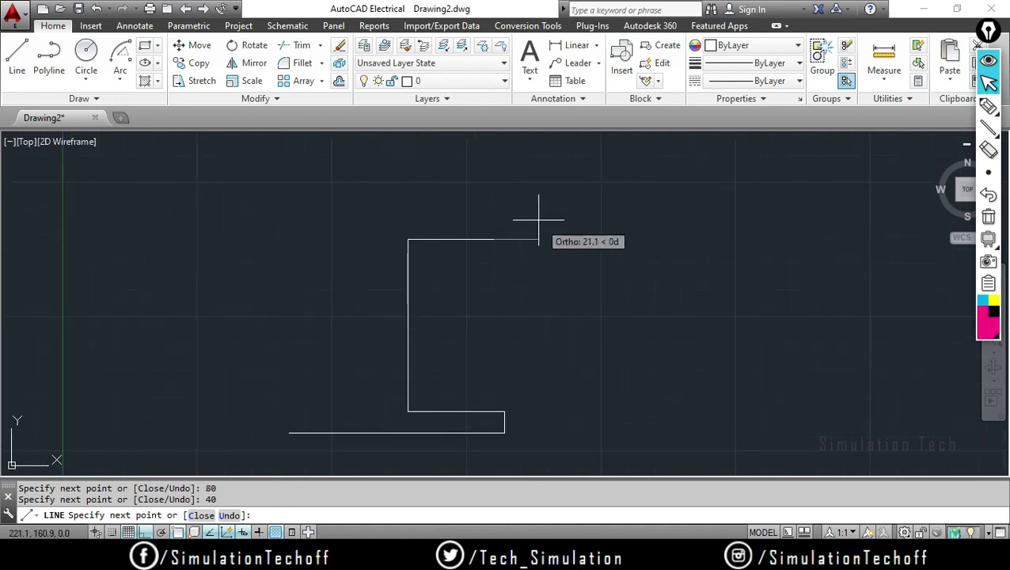
{"action": "type", "text": "10"}
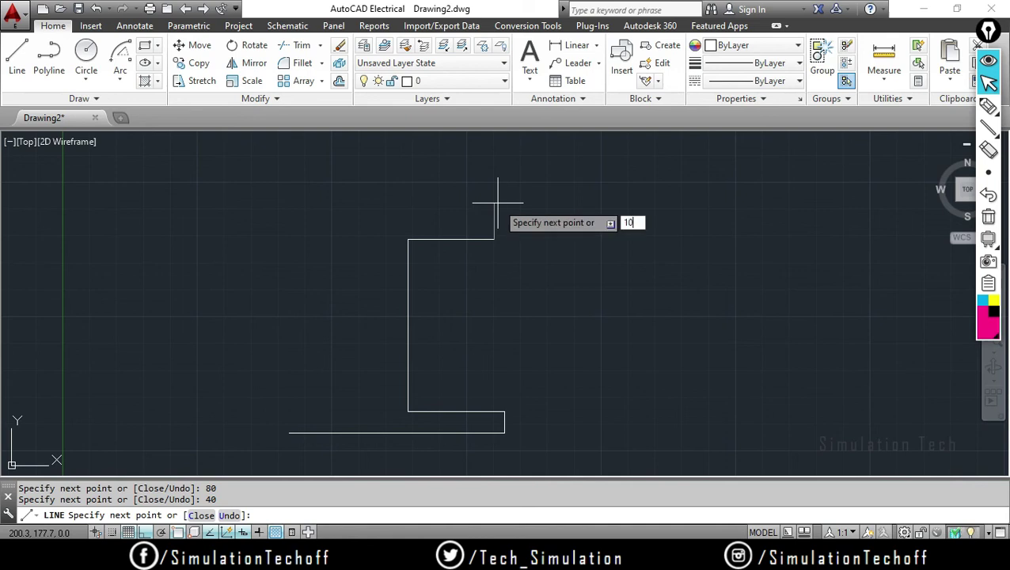
{"action": "key", "text": "Return"}
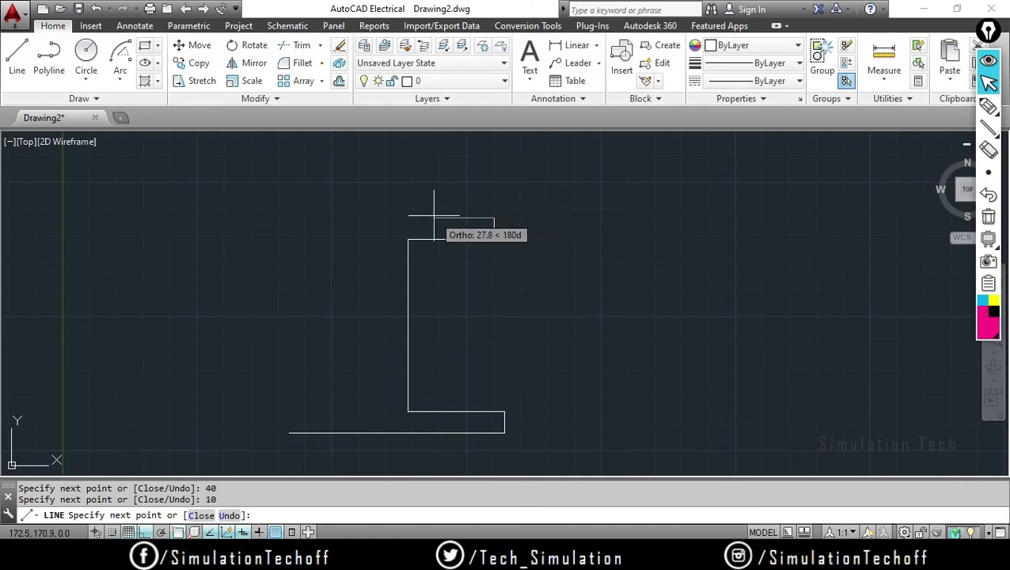
{"action": "type", "text": "40"}
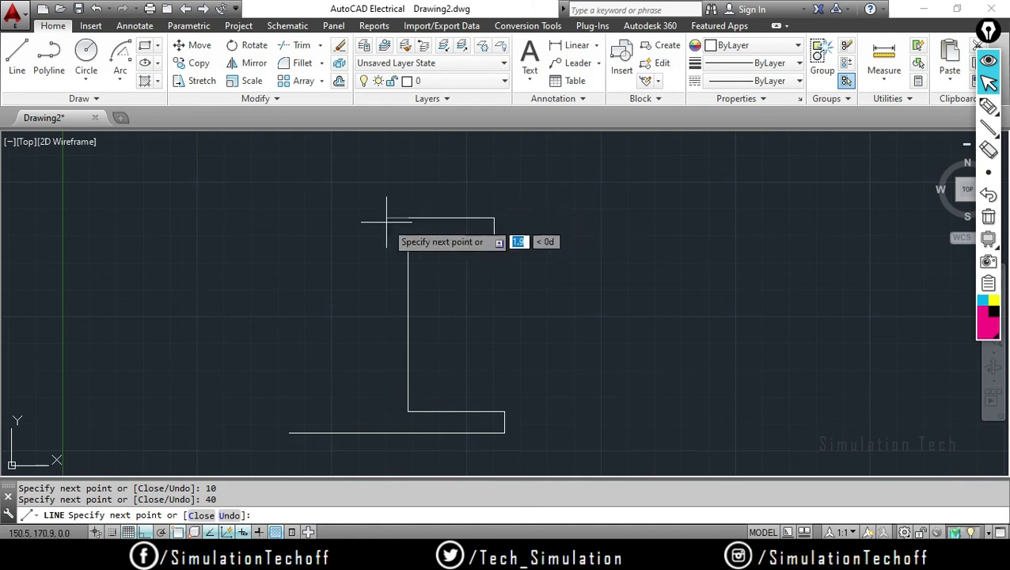
{"action": "key", "text": "Return"}
{"action": "type", "text": "40"}
{"action": "key", "text": "Return"}
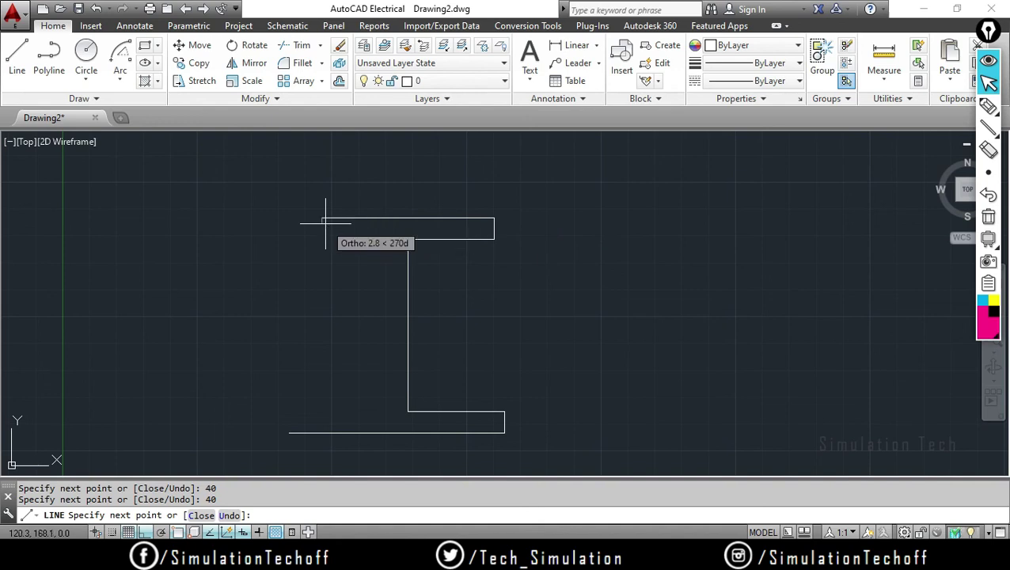
{"action": "type", "text": "10"}
{"action": "key", "text": "Return"}
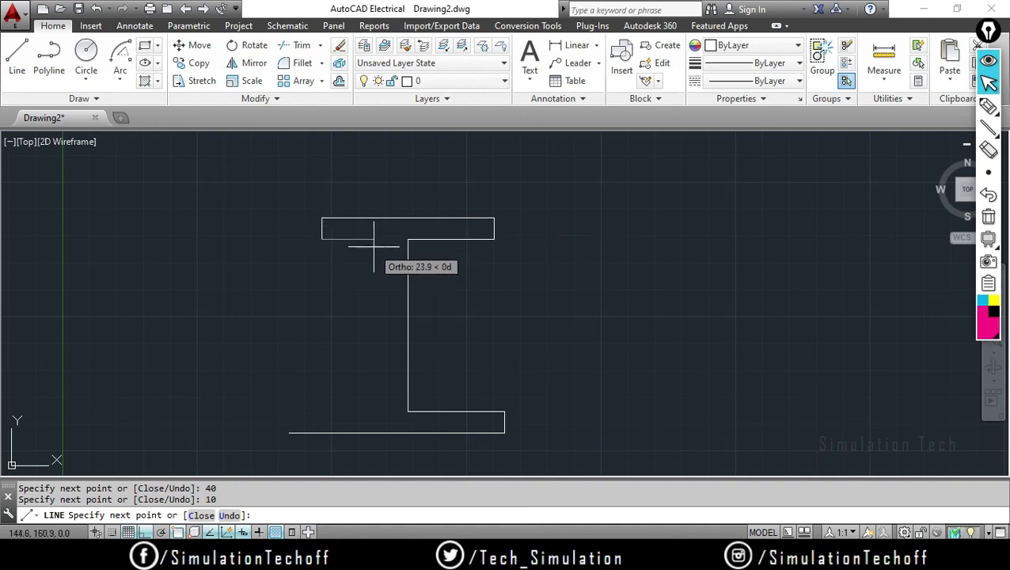
{"action": "type", "text": "4"}
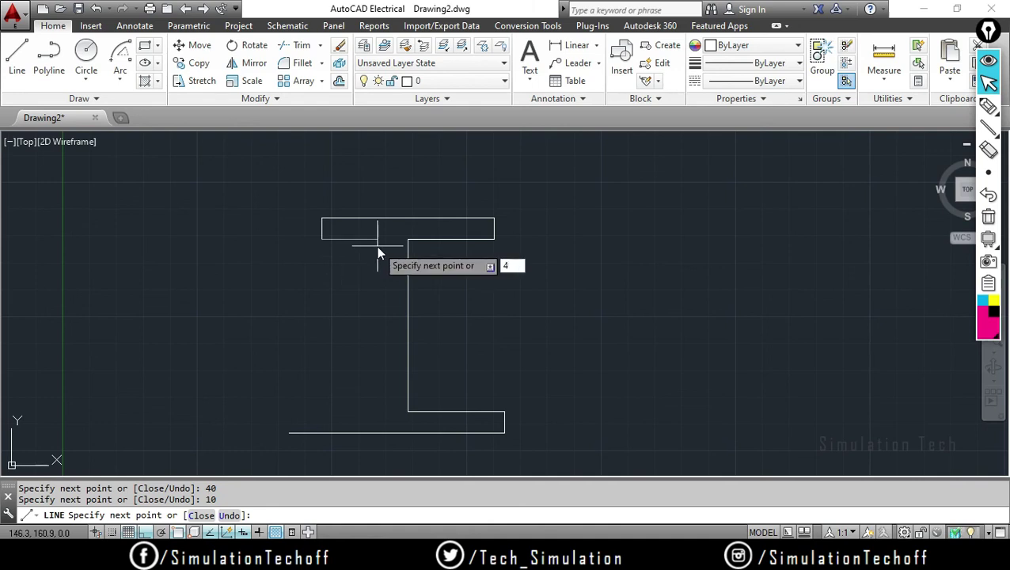
{"action": "type", "text": "0"}
{"action": "key", "text": "Return"}
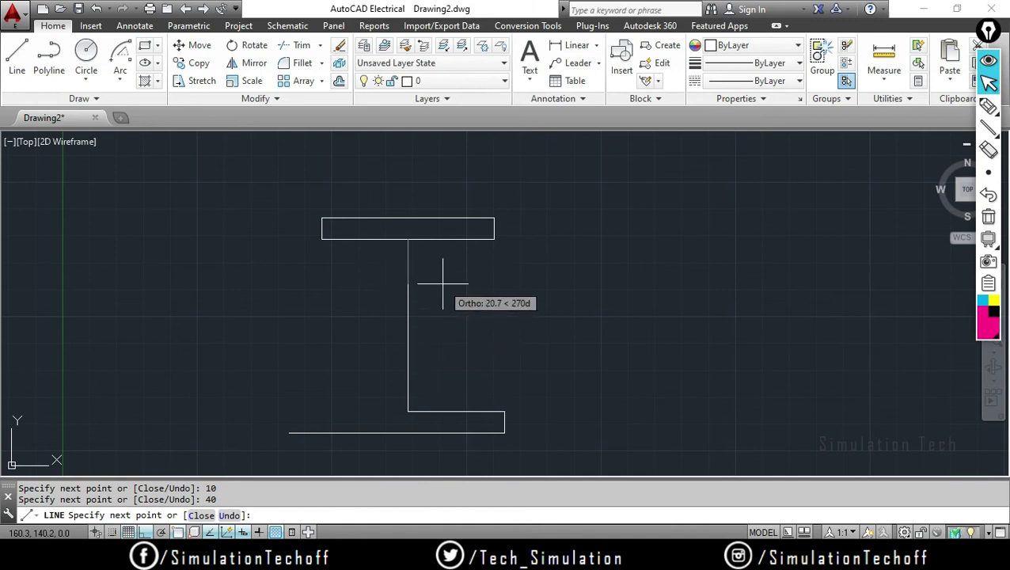
{"action": "key", "text": "Return"}
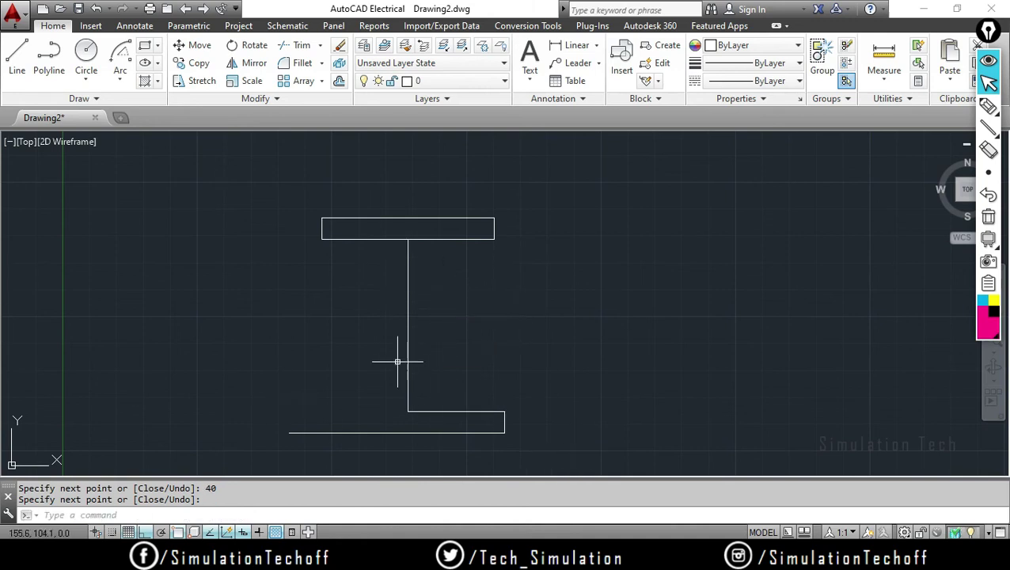
Step: Window-select every line of the I-beam outline
{"action": "middle_click_drag", "start_coordinate": [397, 353], "coordinate": [401, 349]}
{"action": "left_click", "coordinate": [235, 175]}
{"action": "left_click", "coordinate": [569, 459]}
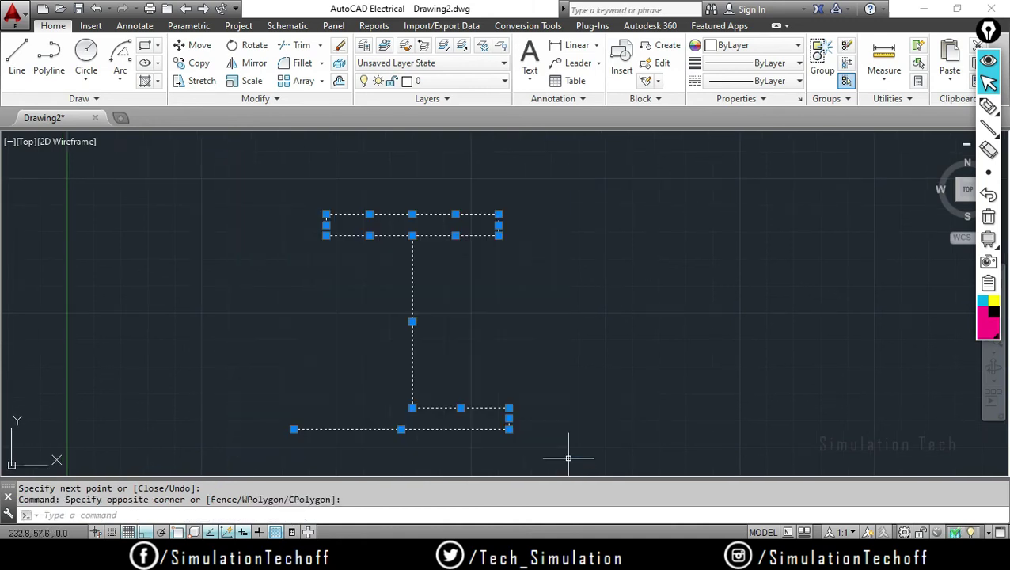
Step: Delete the ten selected I-beam lines
{"action": "key", "text": "Delete"}
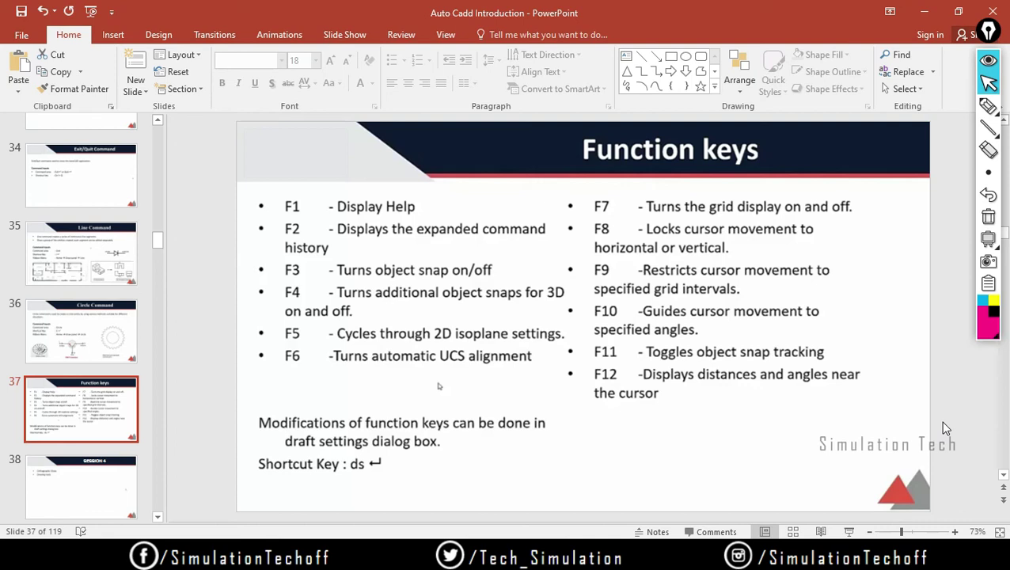
{"action": "left_click", "coordinate": [987, 106]}
{"action": "left_click_drag", "start_coordinate": [345, 479], "coordinate": [393, 478]}
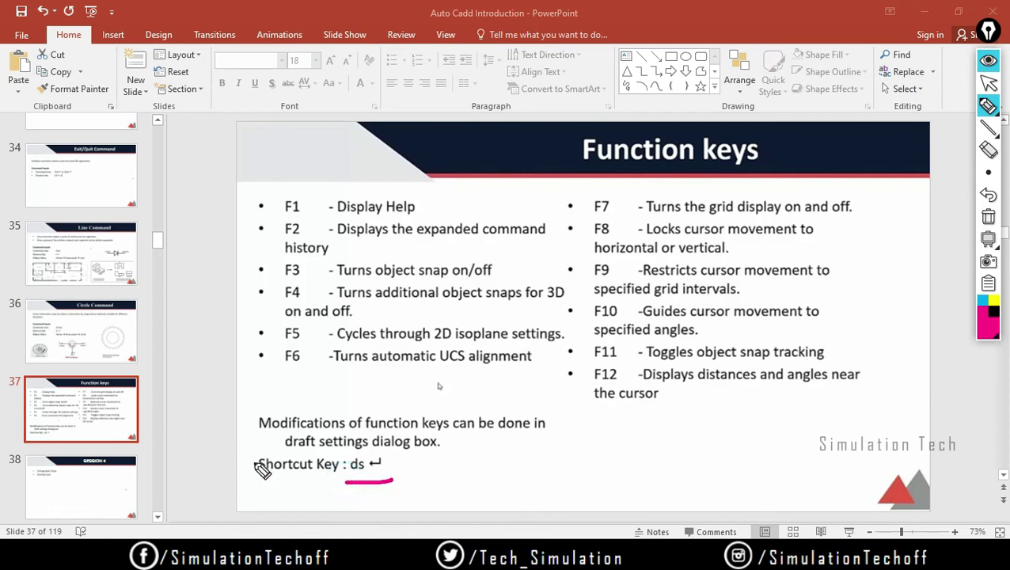
{"action": "mouse_move", "coordinate": [255, 458]}
{"action": "left_mouse_down"}
{"action": "mouse_move", "coordinate": [389, 485]}
{"action": "mouse_move", "coordinate": [237, 485]}
{"action": "left_mouse_up"}
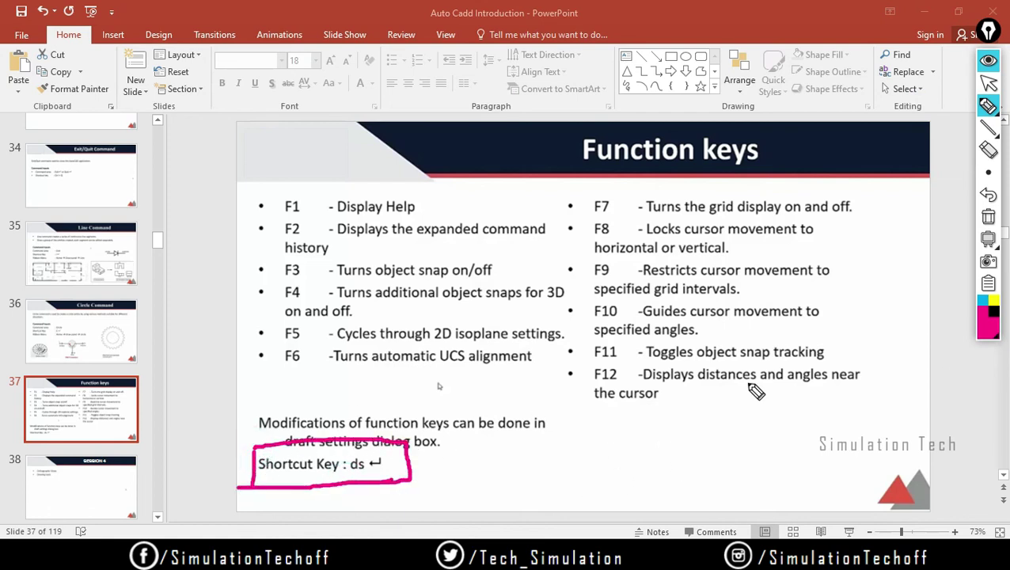
{"action": "left_click", "coordinate": [987, 216]}
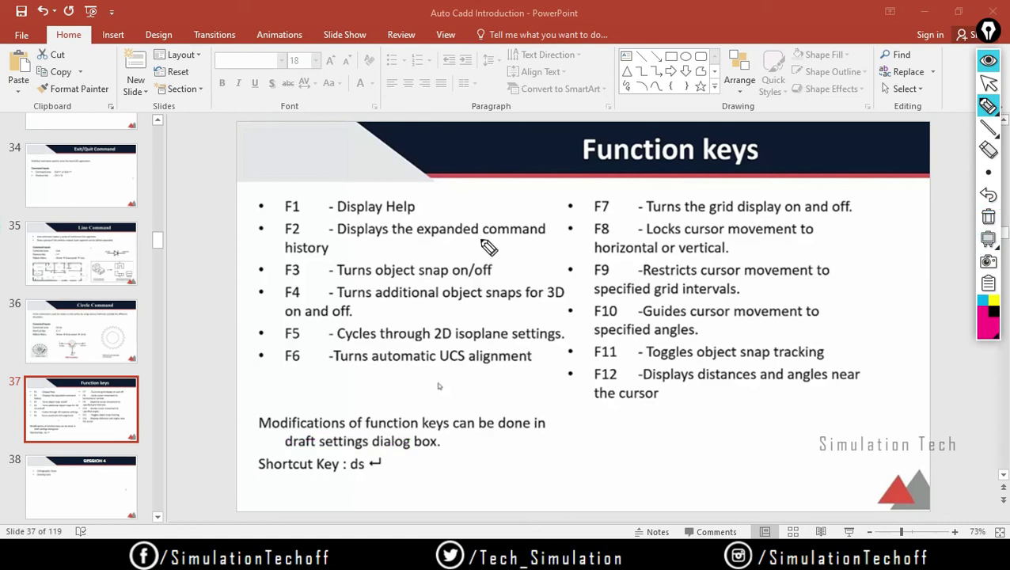
{"action": "mouse_move", "coordinate": [443, 160]}
{"action": "left_mouse_down"}
{"action": "mouse_move", "coordinate": [536, 167]}
{"action": "mouse_move", "coordinate": [518, 174]}
{"action": "left_mouse_up"}
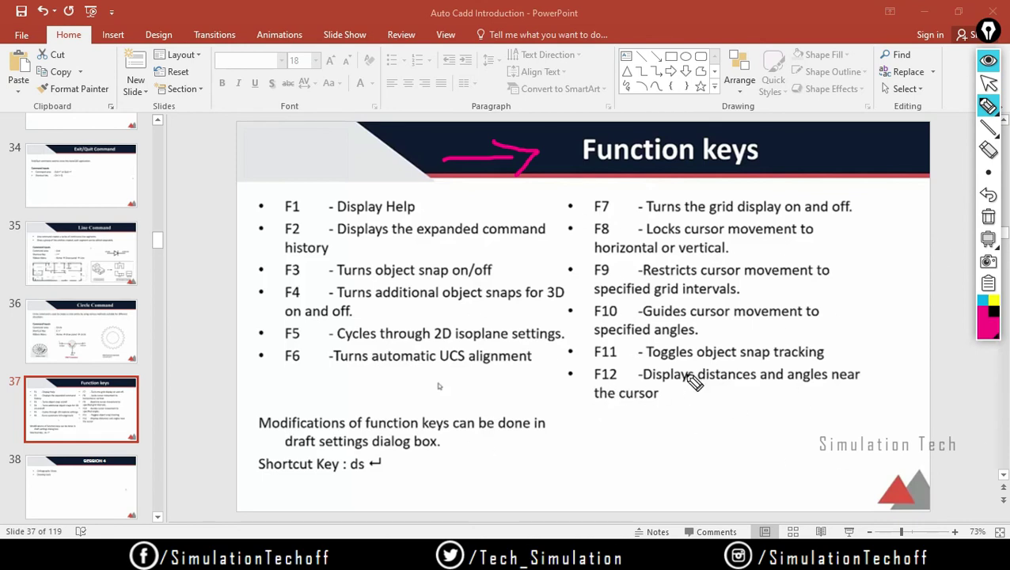
{"action": "left_click", "coordinate": [988, 216]}
{"action": "mouse_move", "coordinate": [988, 238]}
{"action": "left_click", "coordinate": [988, 83]}
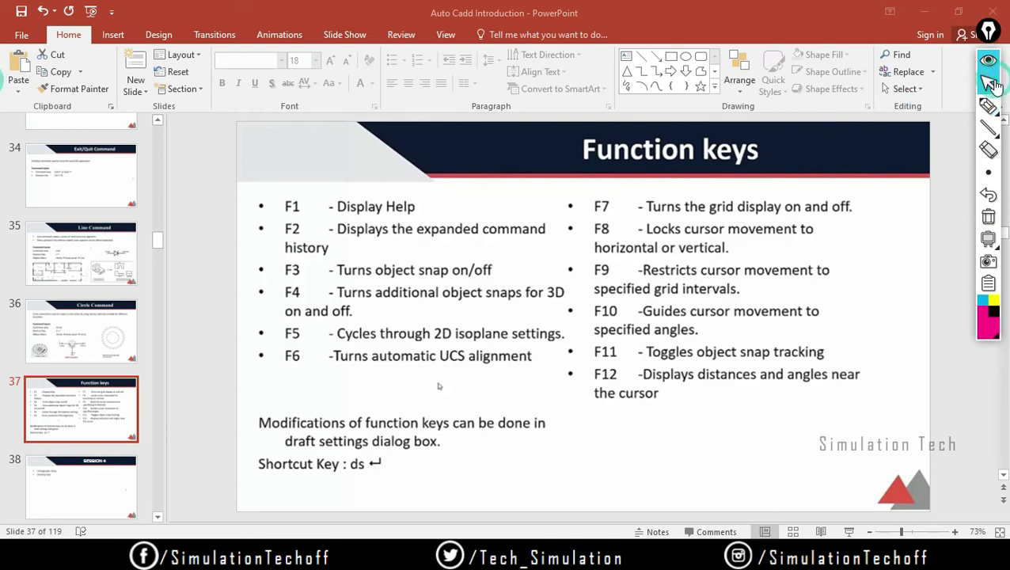